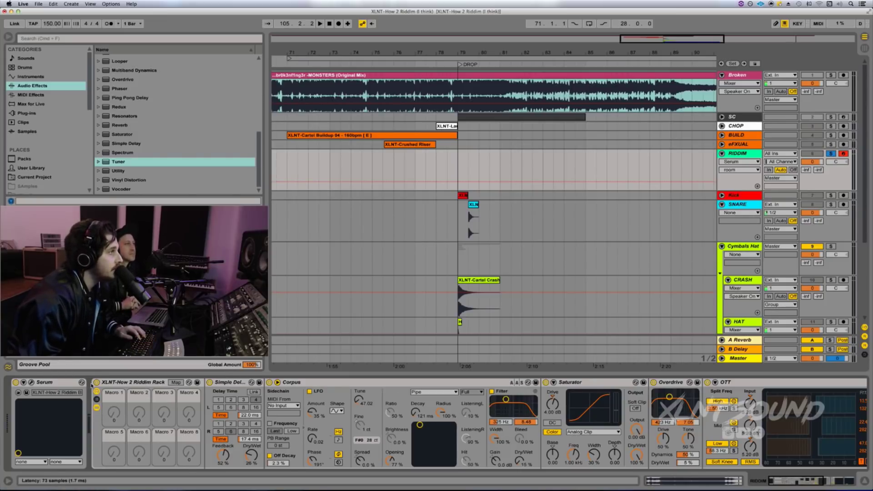
# Look over the RIDDIM track's device chain and the crash and ride clips at the drop
pyautogui.hscroll(10, 91, 385)
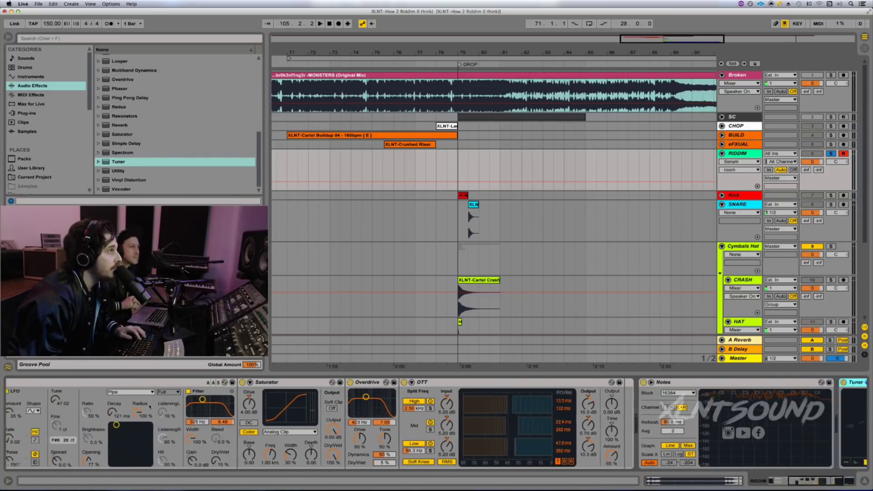
pyautogui.hscroll(-10, 150, 406)
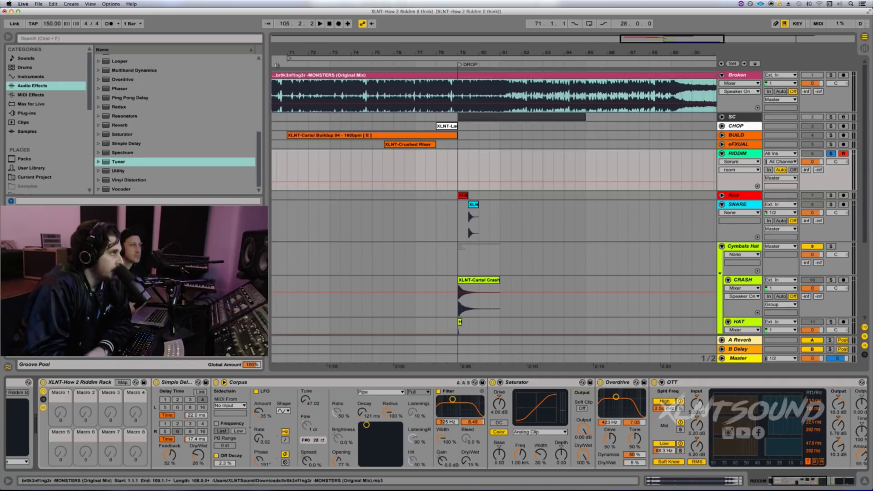
pyautogui.moveTo(450, 54); pyautogui.dragTo(509, 197)
pyautogui.hscroll(2, 509, 197)
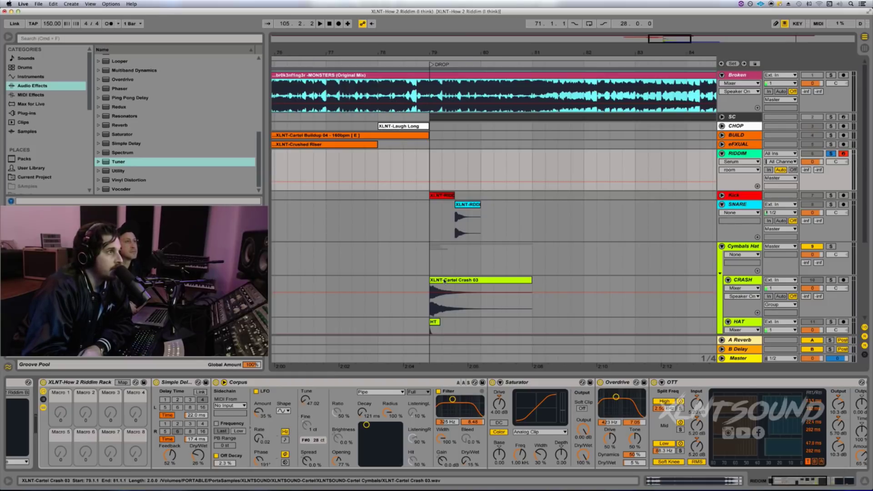
pyautogui.click(444, 281)
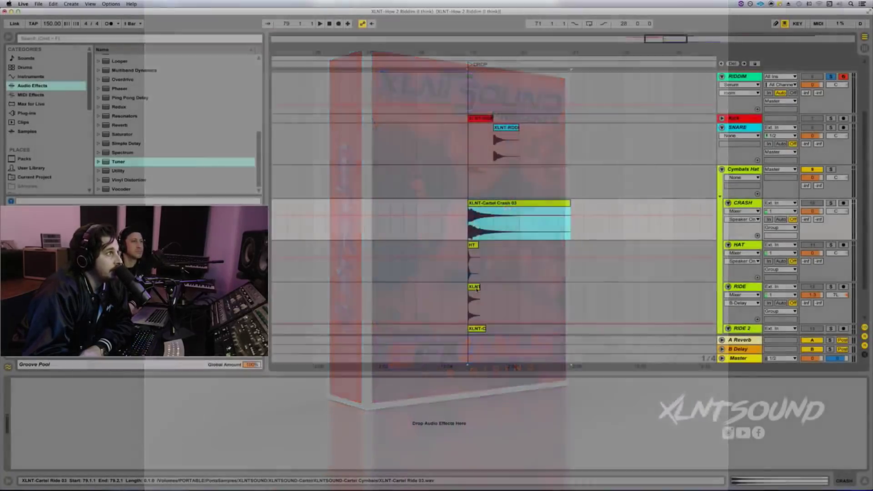
pyautogui.click(476, 289)
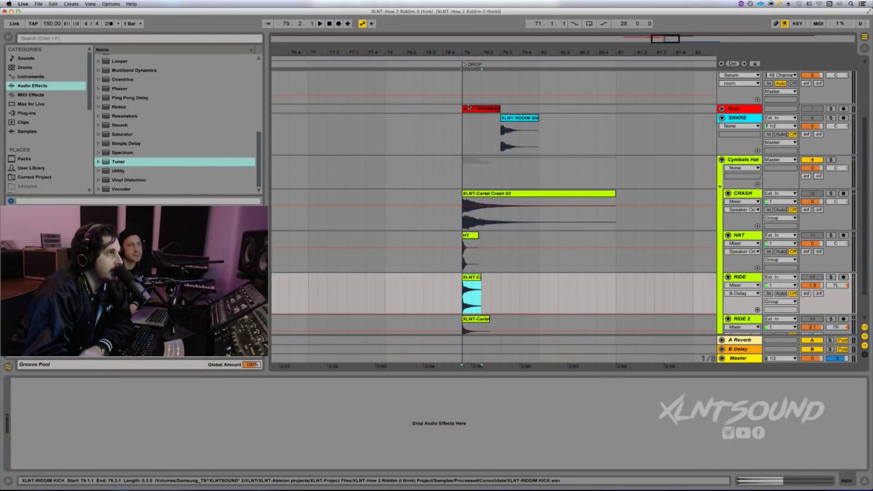
# Audition the kick clip at the drop in solo and unfold the Kick track to show its waveform
pyautogui.click(500, 109)
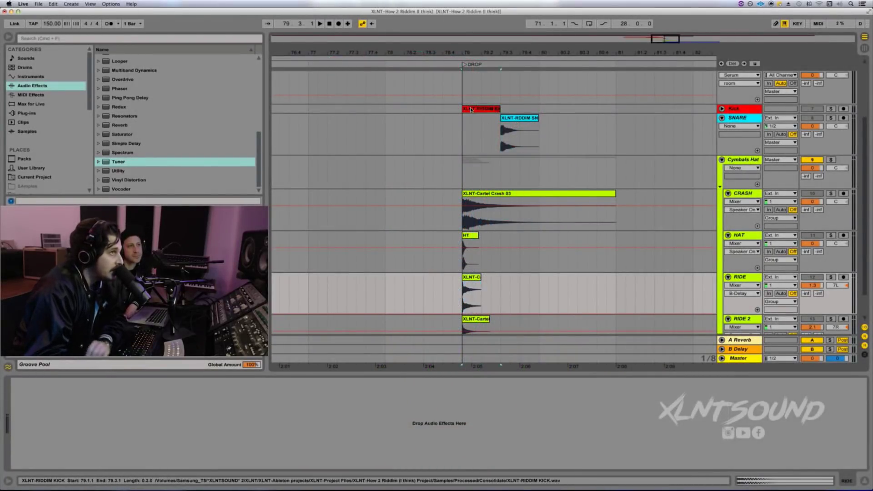
pyautogui.click(831, 110)
pyautogui.press('space')
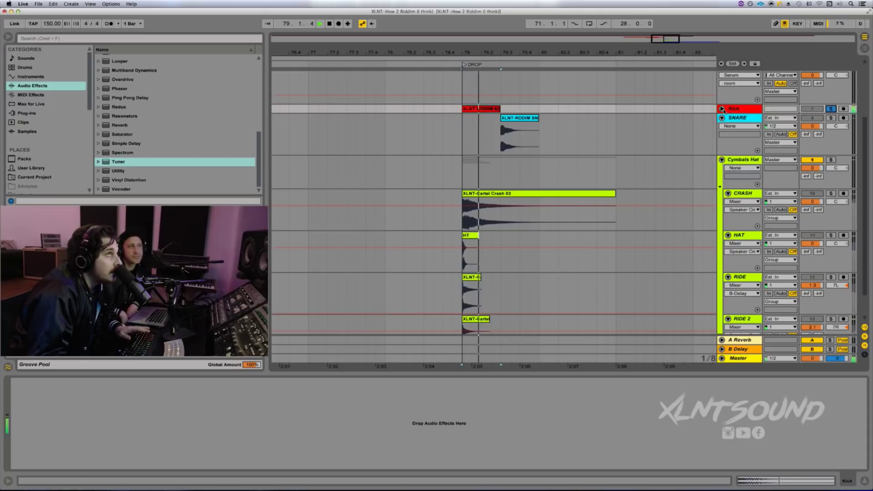
pyautogui.click(722, 108)
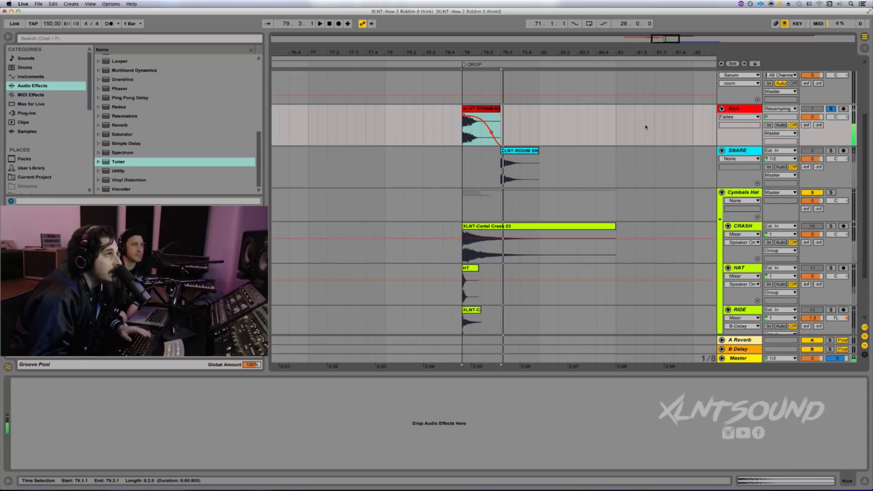
# Solo the SNARE track and audition its clip after the drop
pyautogui.click(830, 151)
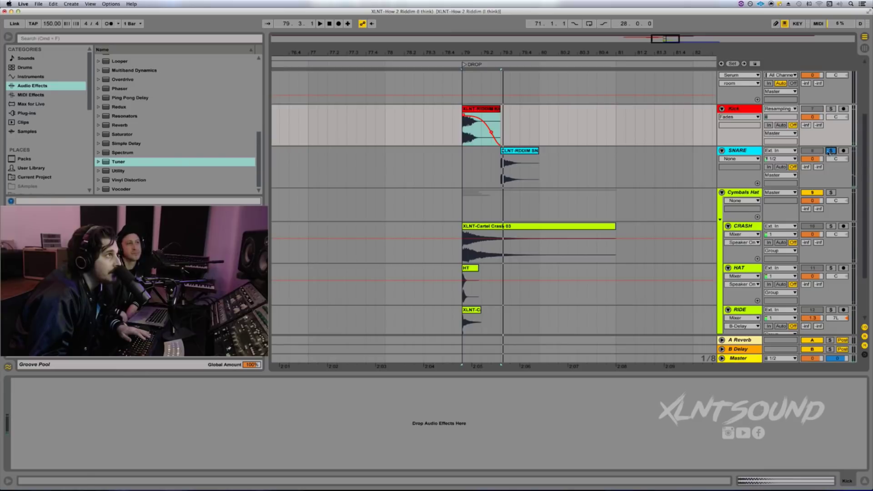
pyautogui.click(512, 152)
pyautogui.press('space')
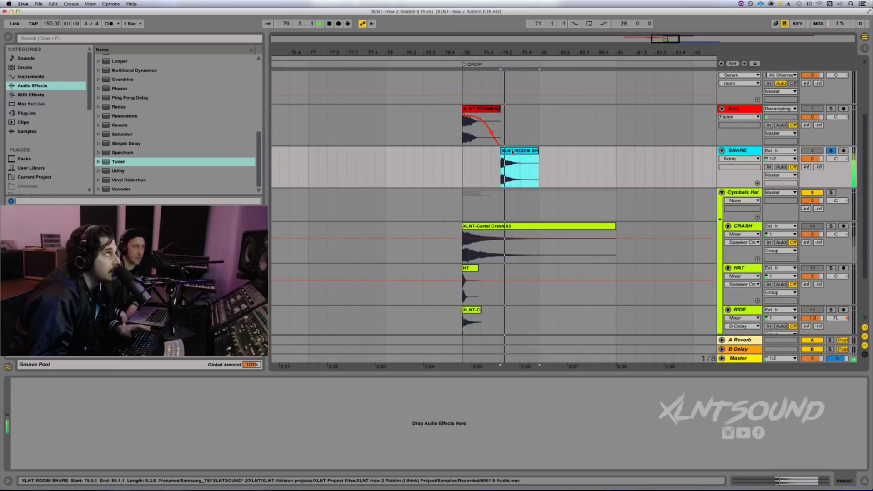
pyautogui.press('space')
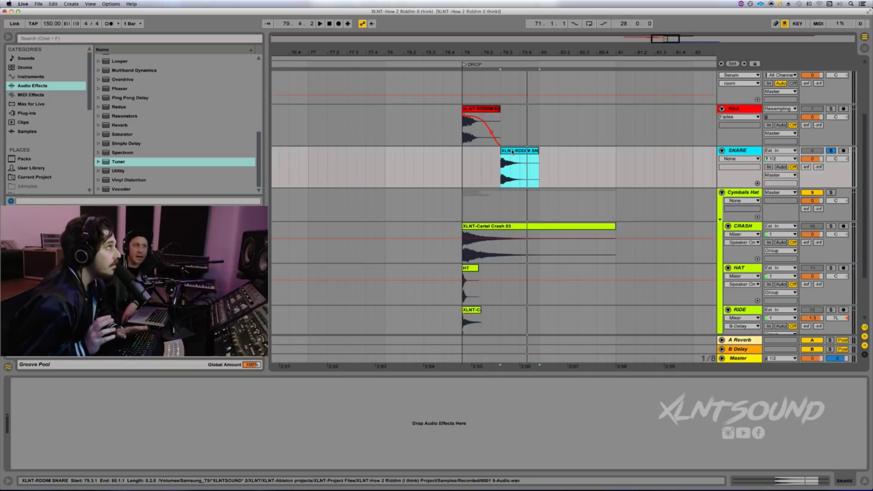
# Switch the solo from the SNARE track to the CRASH track and audition the Cartel Crash 03 clip
pyautogui.click(497, 228)
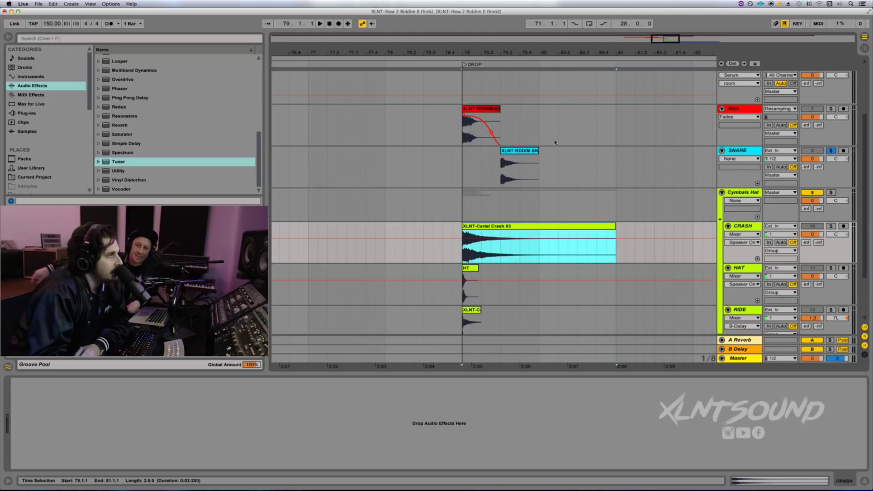
pyautogui.scroll(-3, 555, 142)
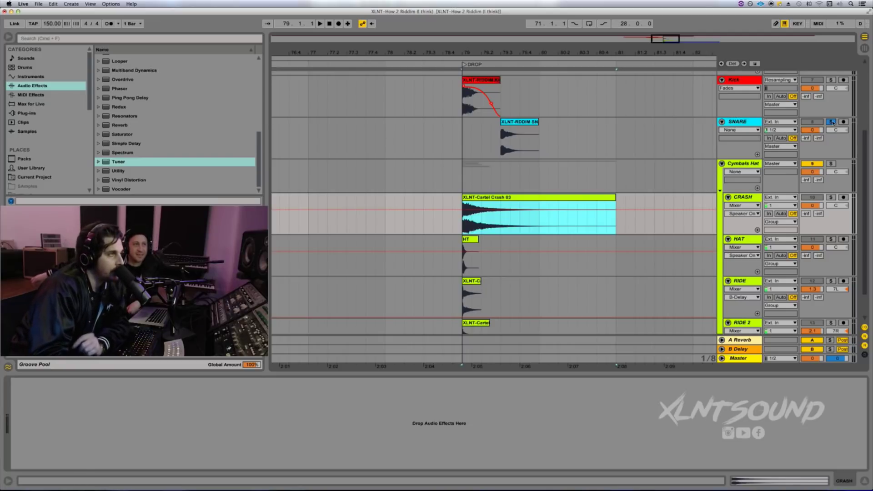
pyautogui.click(832, 122)
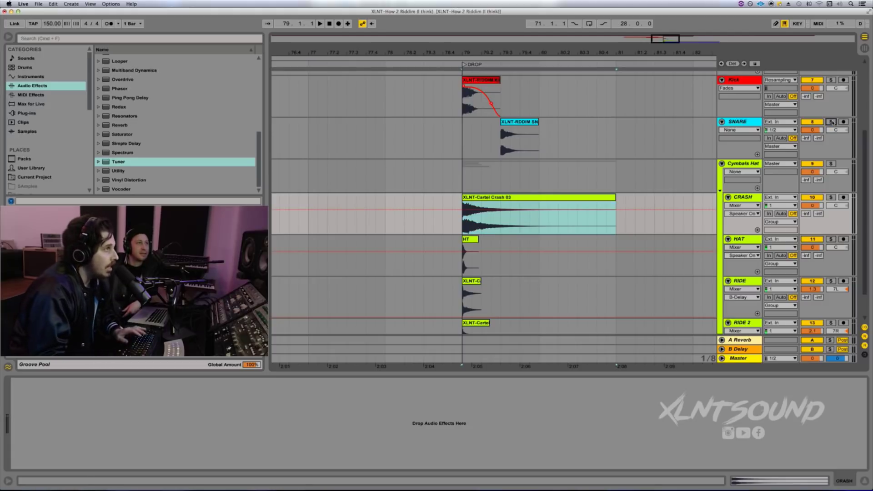
pyautogui.click(831, 198)
pyautogui.press('space')
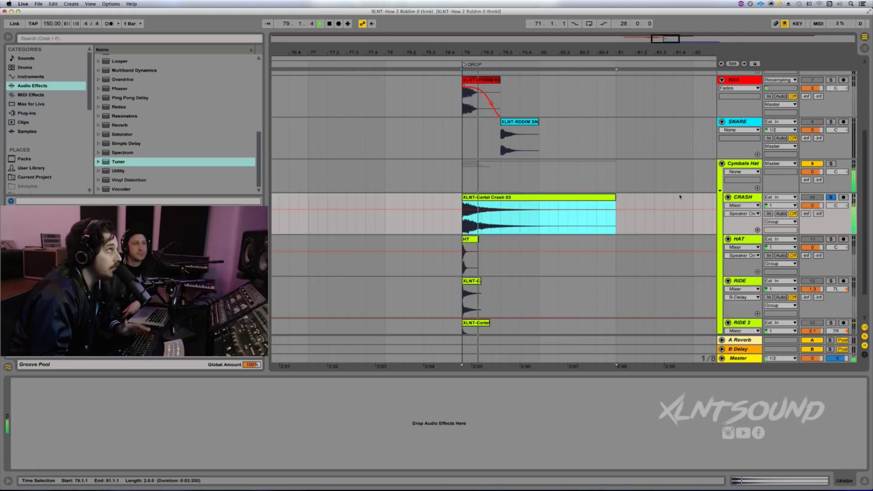
pyautogui.scroll(-2, 629, 195)
pyautogui.press('space')
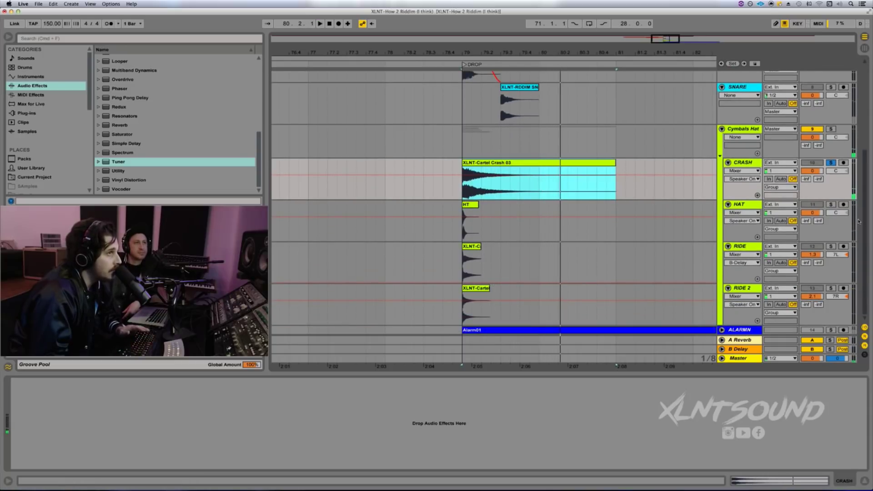
# Solo the HAT track and audition its clip from the drop
pyautogui.click(831, 204)
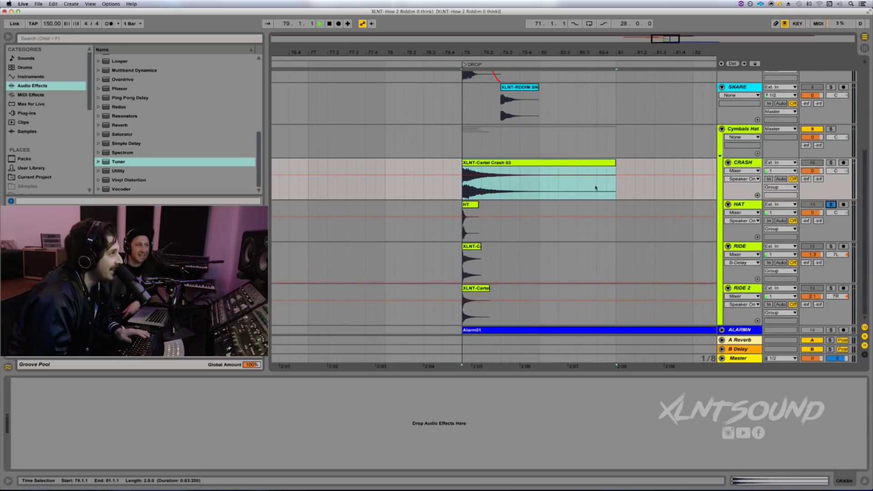
pyautogui.click(475, 205)
pyautogui.press('space')
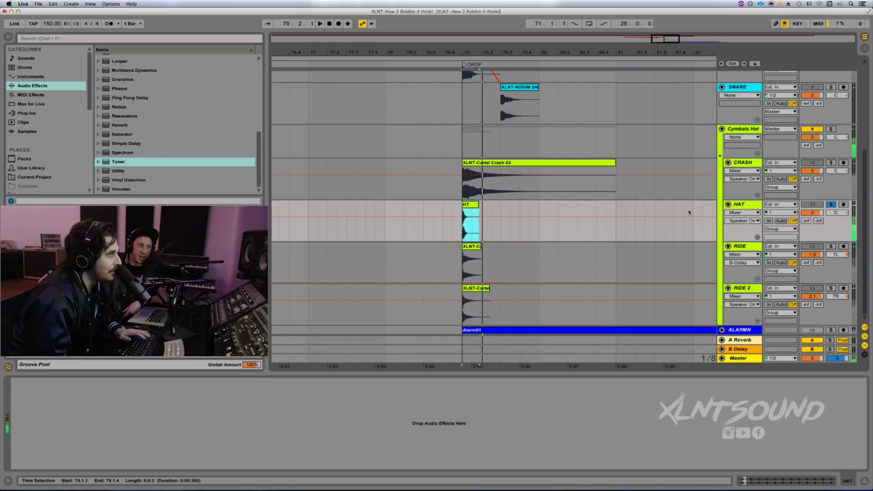
pyautogui.press('space')
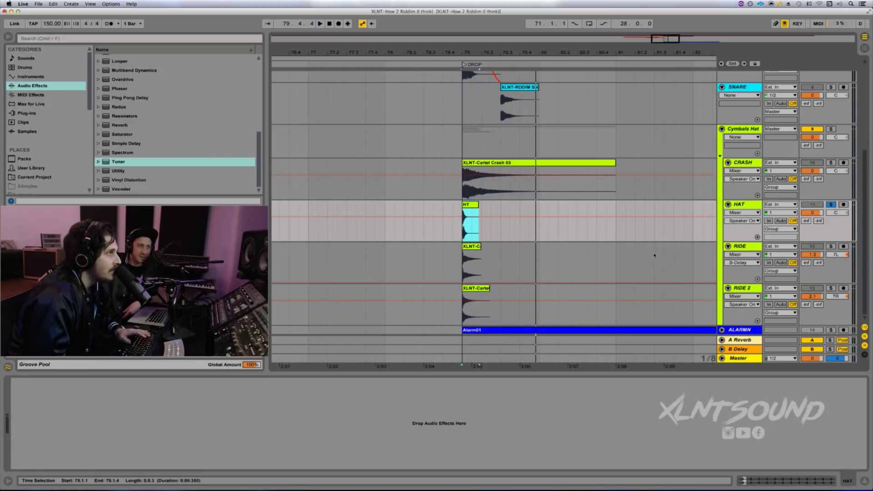
# Audition the RIDE and RIDE 2 tracks in solo one after the other, and clear the solo
pyautogui.press('space')
pyautogui.click(834, 248)
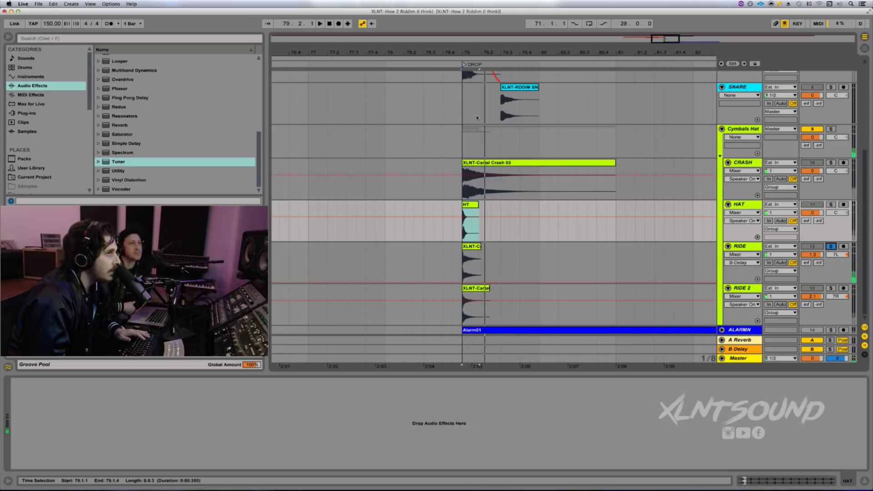
pyautogui.click(830, 288)
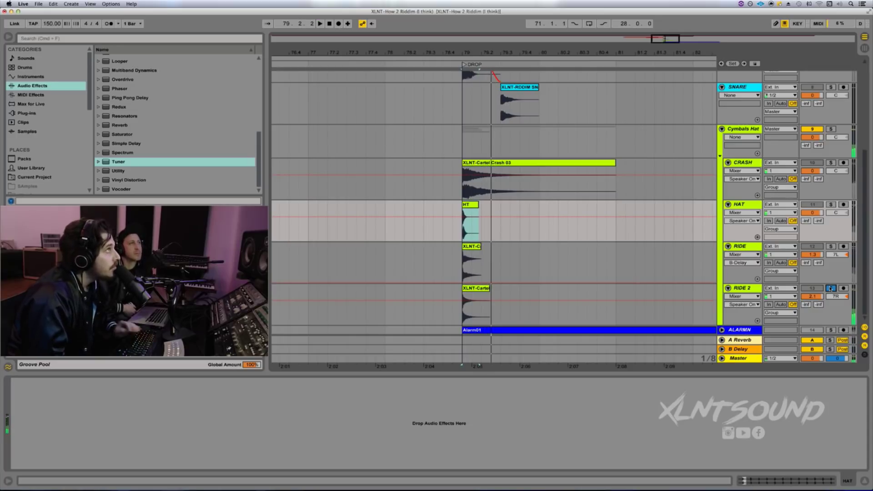
pyautogui.click(831, 288)
pyautogui.press('space')
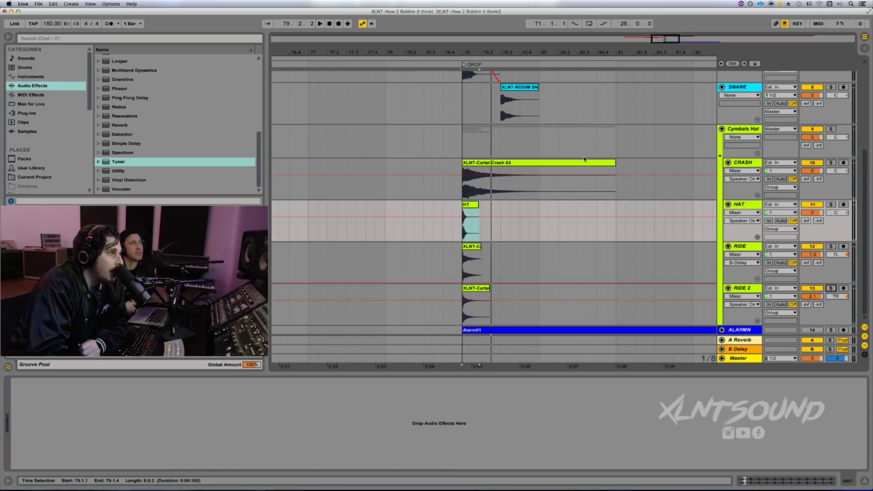
# Duplicate the kick clip at the drop back to back so kicks fill the Kick track from bar 79 to bar 85
pyautogui.scroll(5, 583, 174)
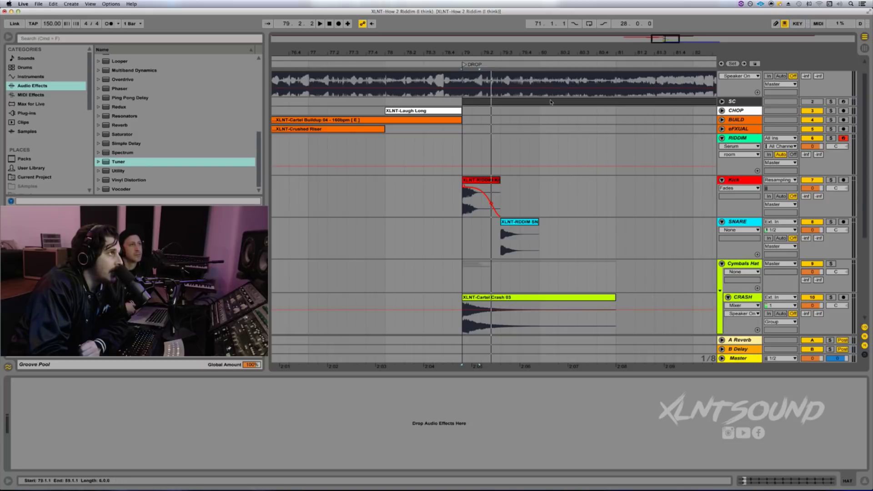
pyautogui.moveTo(448, 55); pyautogui.dragTo(448, 52)
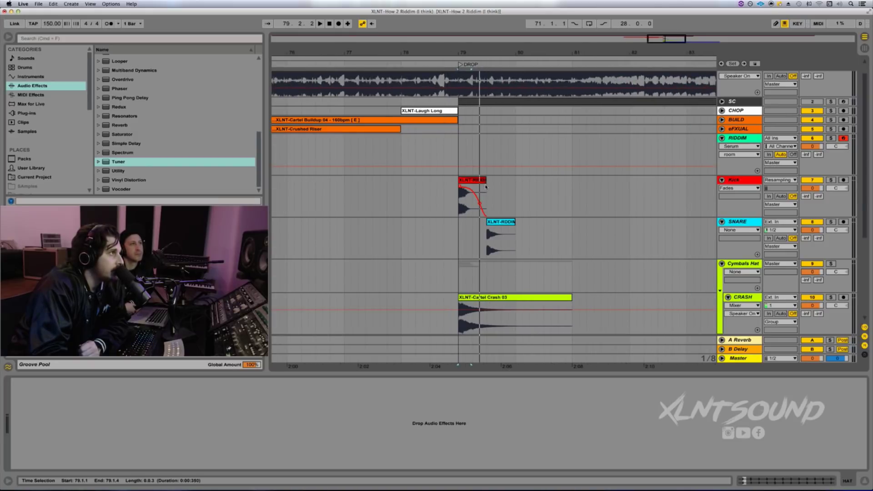
pyautogui.moveTo(485, 186); pyautogui.dragTo(459, 188)
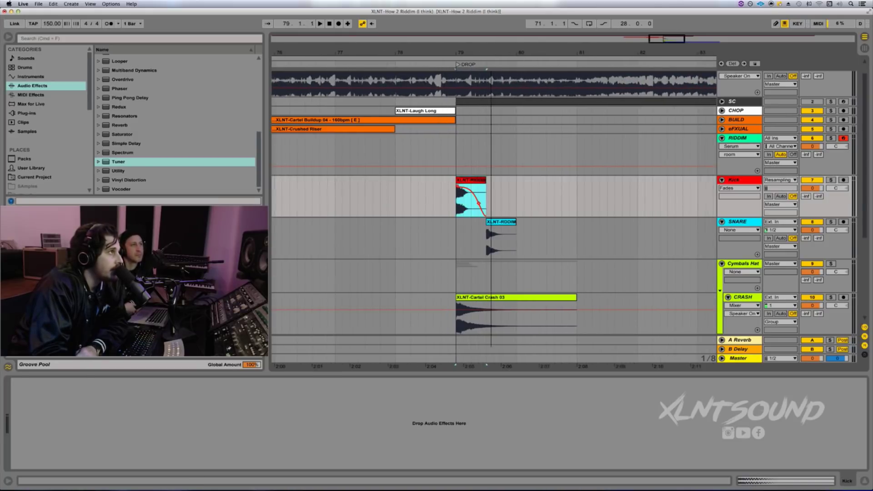
pyautogui.scroll(2, 491, 196)
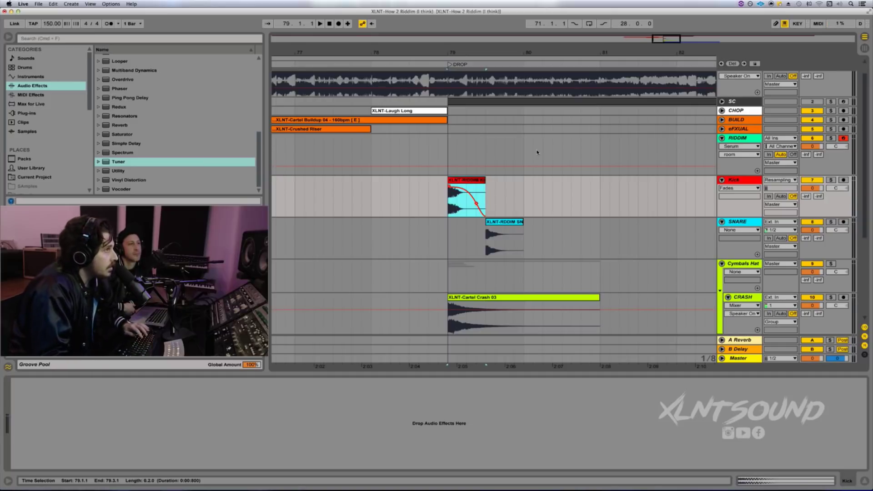
pyautogui.press('super+d')
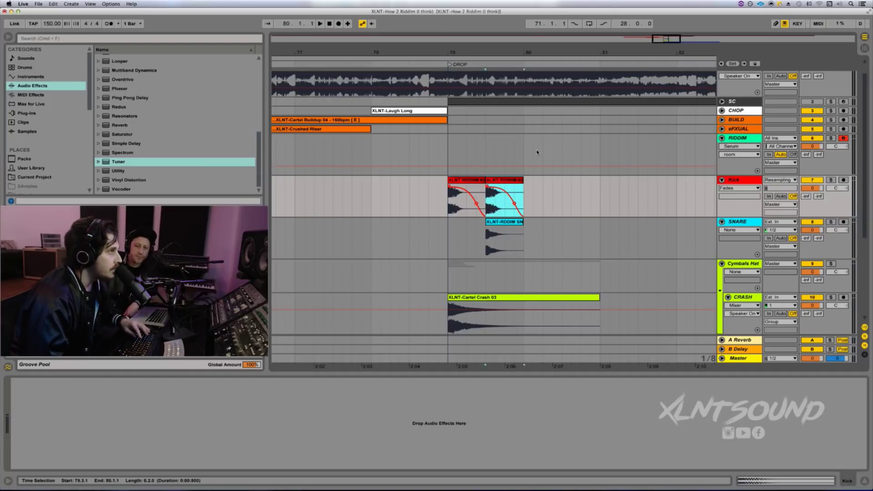
pyautogui.press('Left')
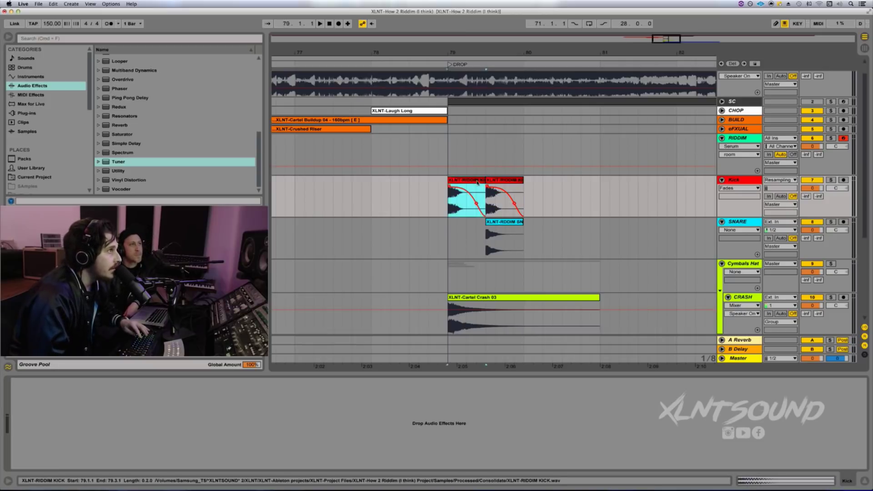
pyautogui.press('super+d')
pyautogui.press('super+d')
pyautogui.press('super+d')
pyautogui.press('super+d')
pyautogui.press('super+d')
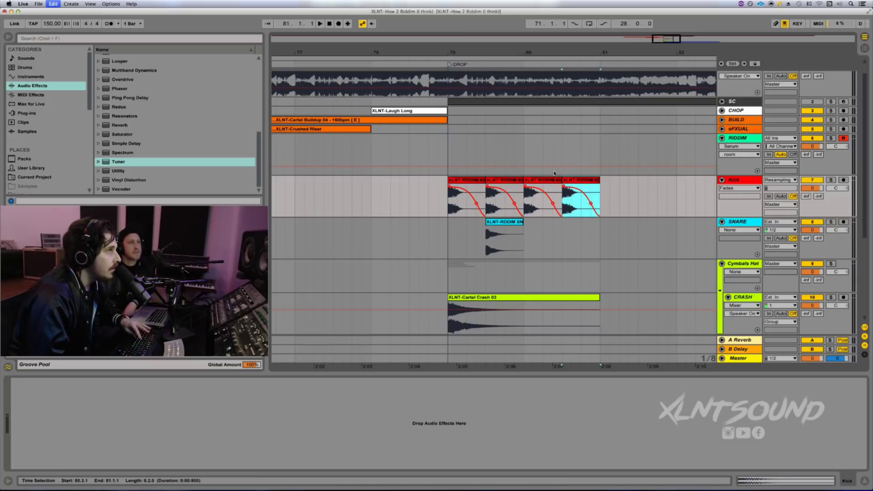
pyautogui.press('super+d')
pyautogui.press('super+d')
pyautogui.press('super+d')
pyautogui.press('super+d')
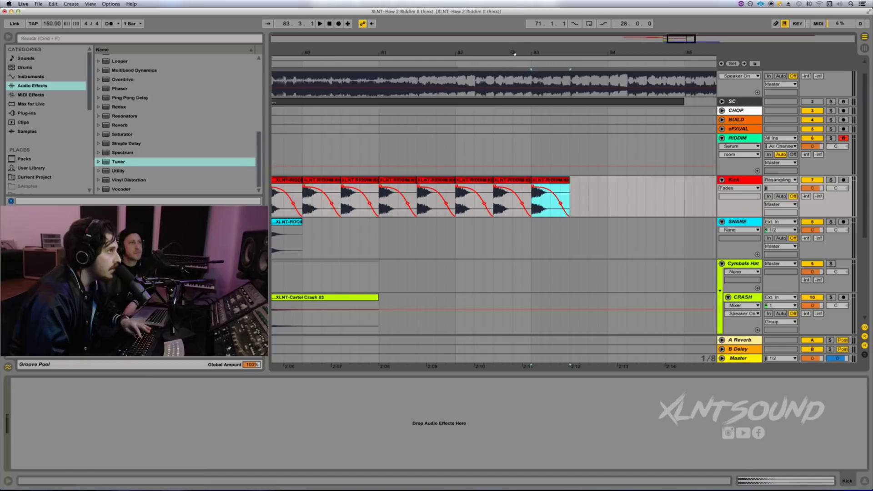
pyautogui.press('-')
pyautogui.press('super+d')
pyautogui.press('super+d')
pyautogui.press('super+d')
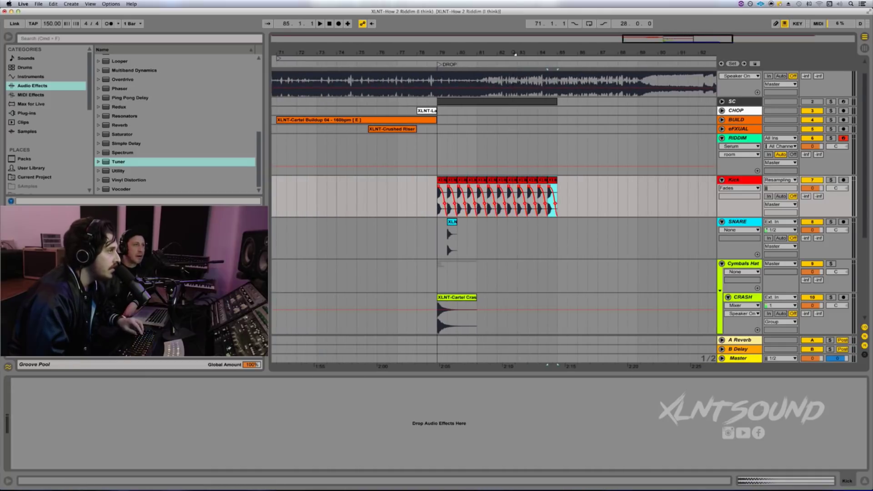
# Select all the kick clips, loop the playback over bars 79 to 85, and preview the kick pattern
pyautogui.keyDown('shift'); pyautogui.click(438, 182); pyautogui.keyUp('shift')
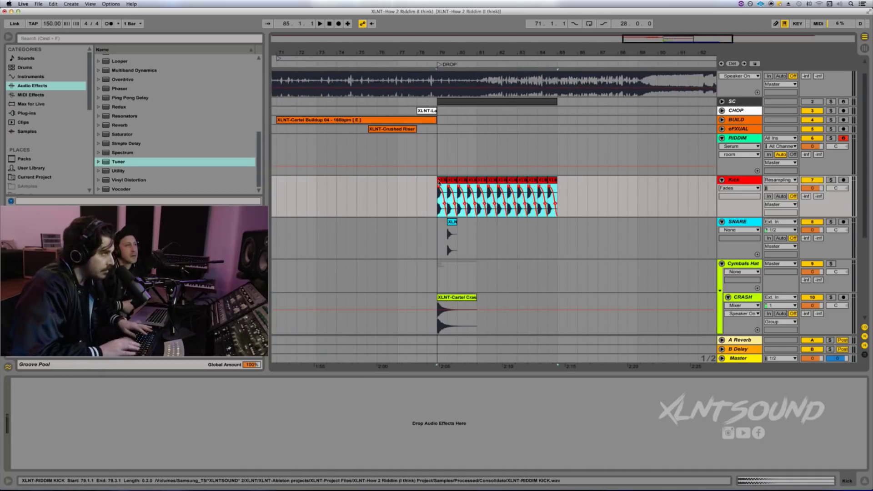
pyautogui.press('super+l')
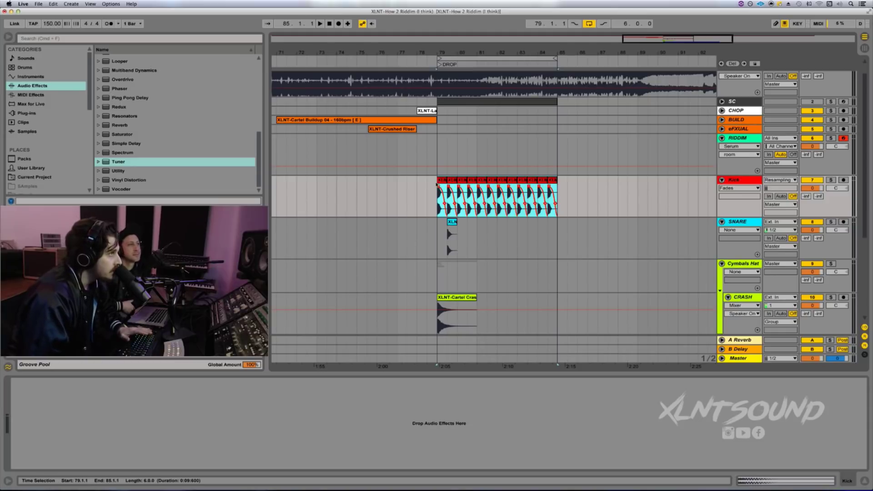
pyautogui.press('space')
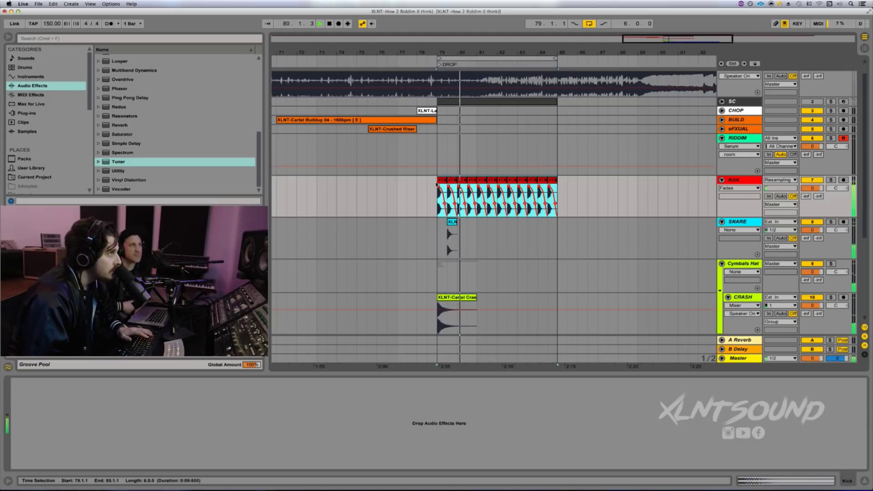
pyautogui.press('space')
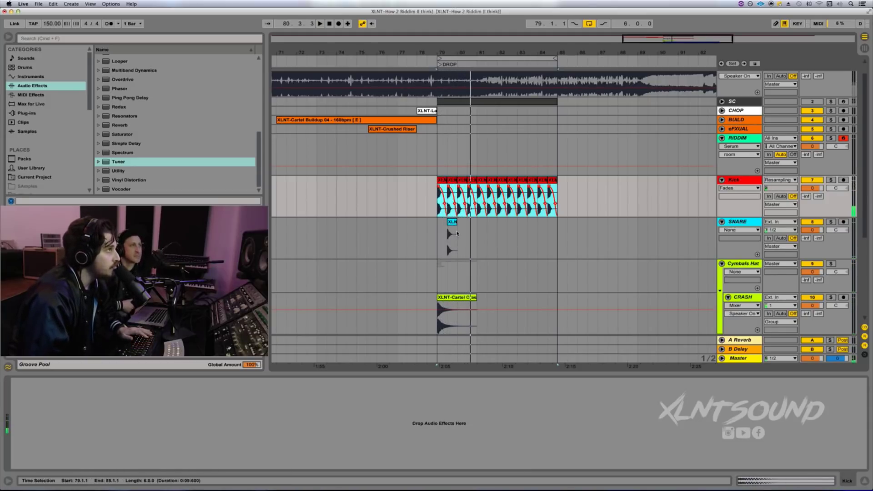
# Duplicate the one-bar snare section from bar 79, including its leading gap, back to back until bar 85
pyautogui.scroll(3, 472, 192)
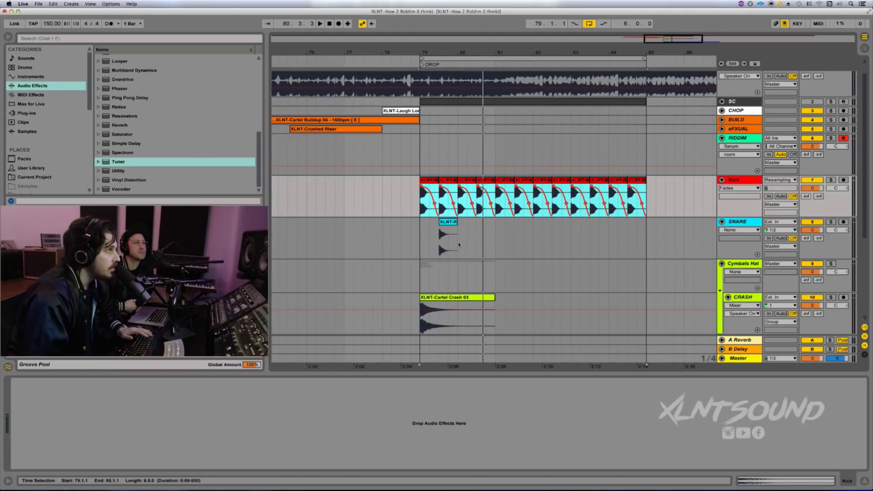
pyautogui.moveTo(460, 244); pyautogui.dragTo(419, 246)
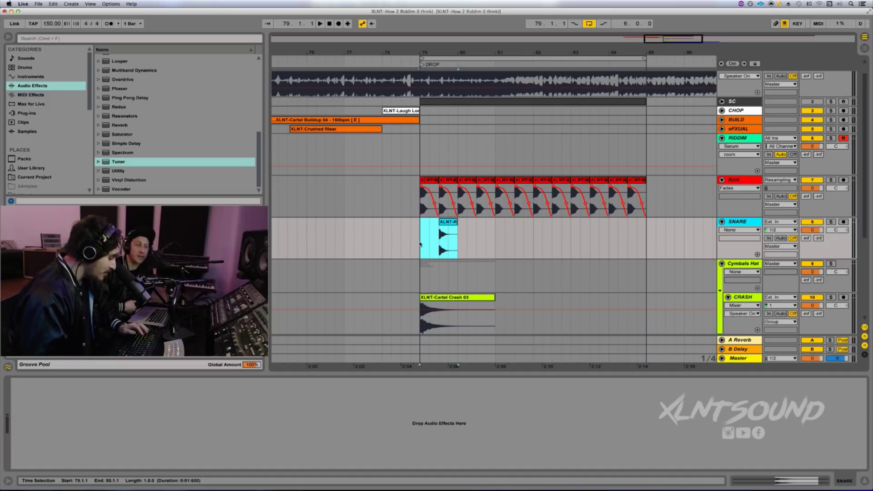
pyautogui.press('super+d')
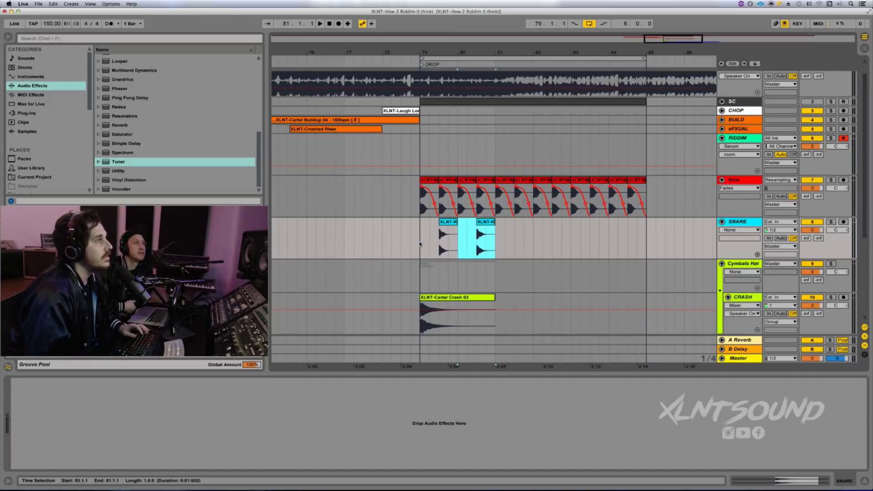
pyautogui.press('super+d')
pyautogui.press('super+d')
pyautogui.press('super+d')
pyautogui.press('super+d')
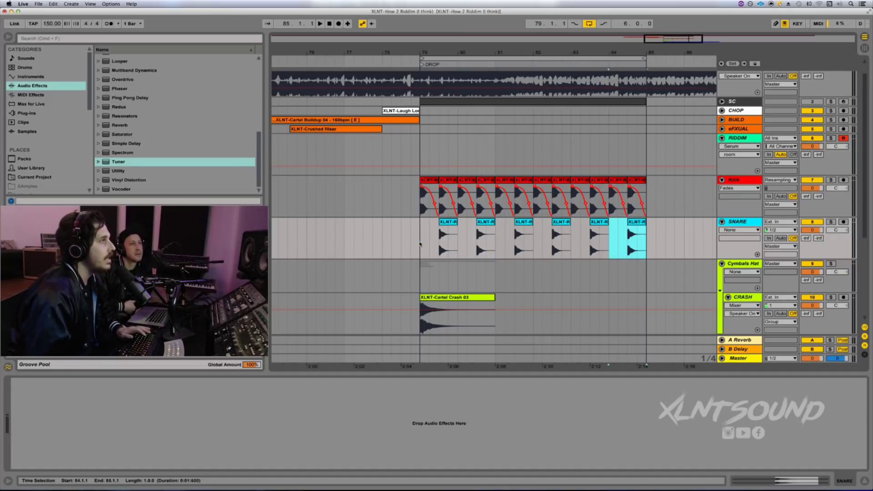
# Play the combined kick and snare pattern from the start of the drop at bar 79
pyautogui.click(421, 241)
pyautogui.press('space')
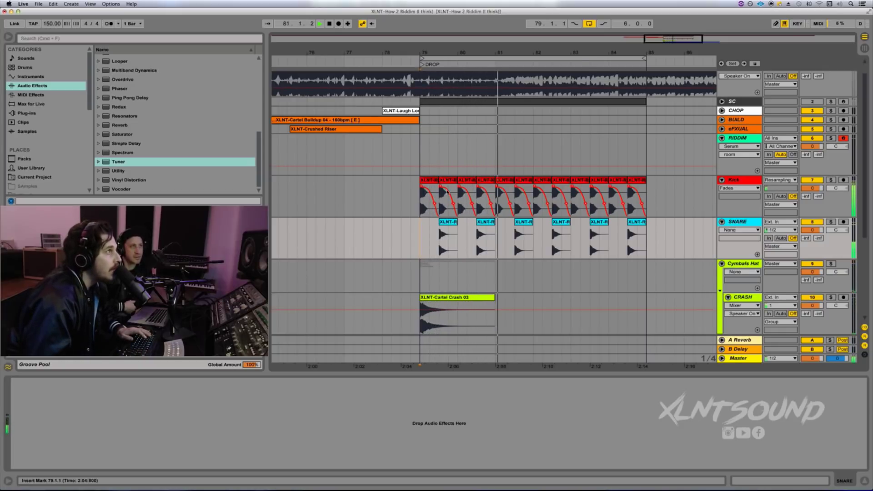
pyautogui.press('space')
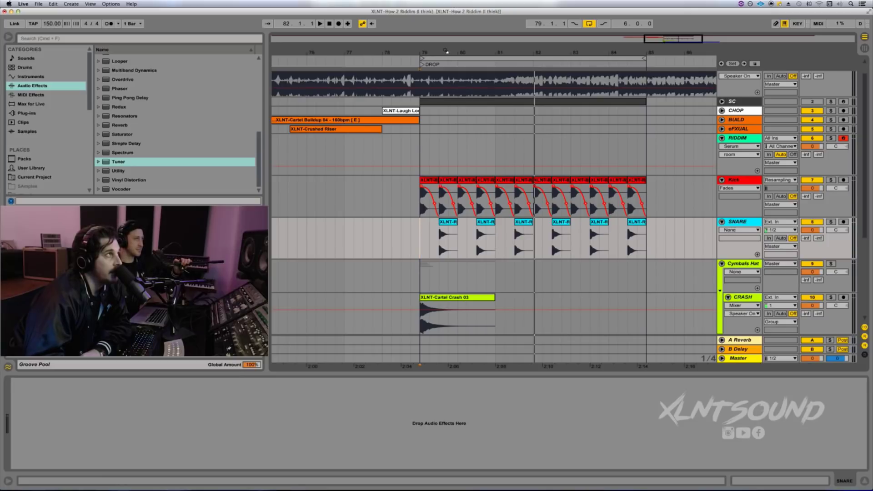
# Steepen the fade-out curve of the second kick so it drops away quickly under the first snare, and preview it
pyautogui.moveTo(442, 51); pyautogui.dragTo(477, 135)
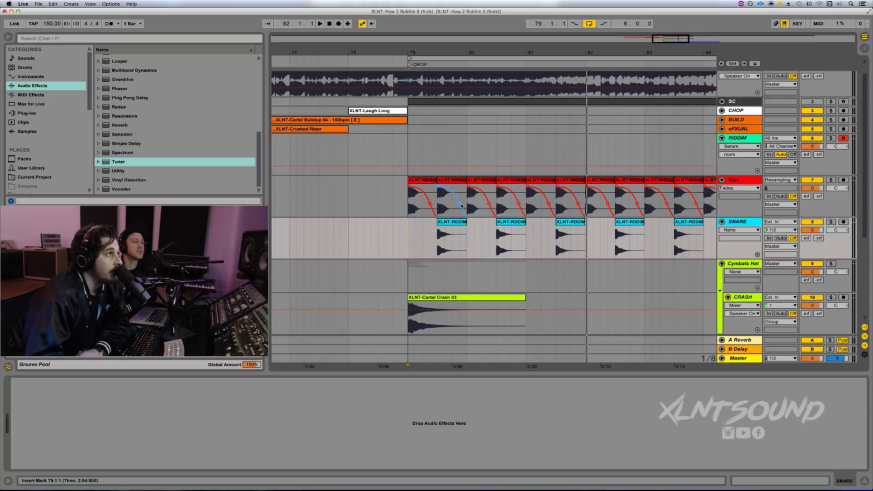
pyautogui.moveTo(460, 205); pyautogui.dragTo(447, 217)
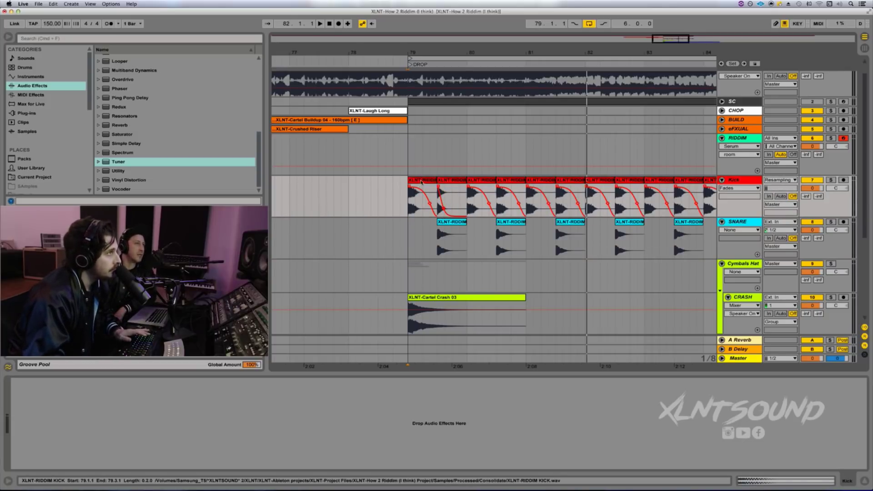
pyautogui.click(419, 186)
pyautogui.press('space')
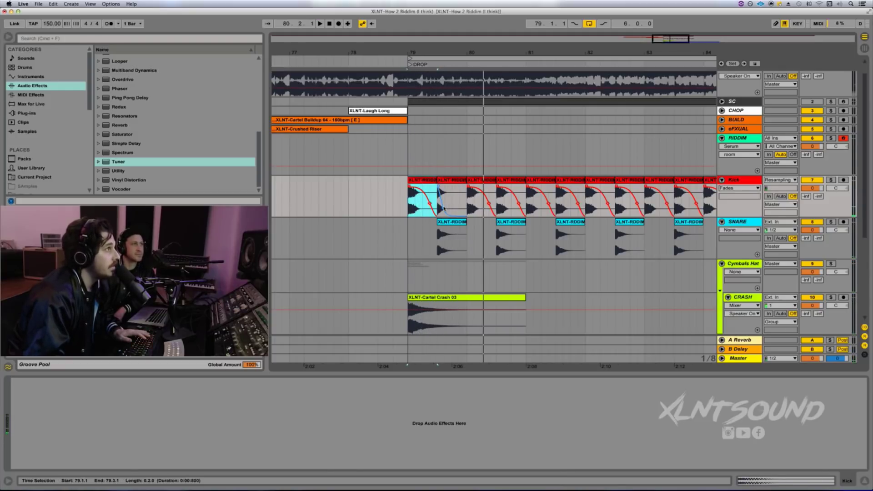
# Duplicate the first two kicks, with the steepened fade on the second, across the Kick track up to bar 85
pyautogui.click(467, 200)
pyautogui.moveTo(466, 203); pyautogui.dragTo(418, 201)
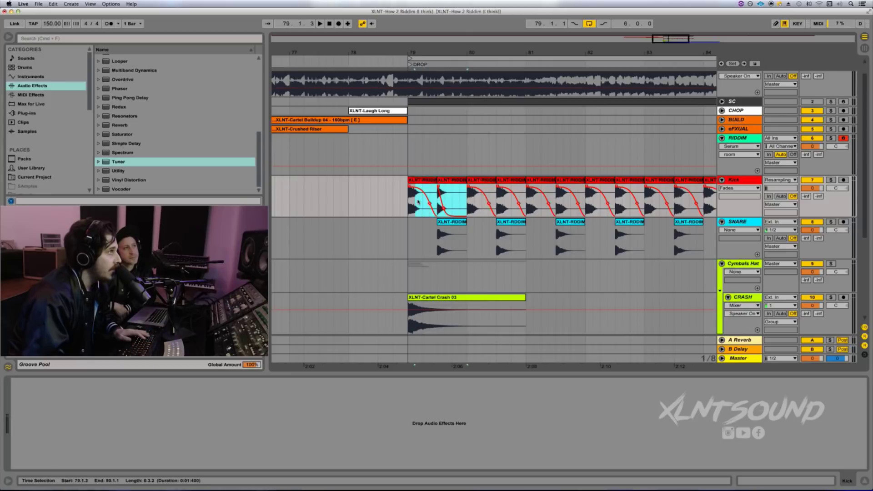
pyautogui.press('super+d')
pyautogui.press('super+d')
pyautogui.press('super+d')
pyautogui.press('super+d')
pyautogui.press('super+d')
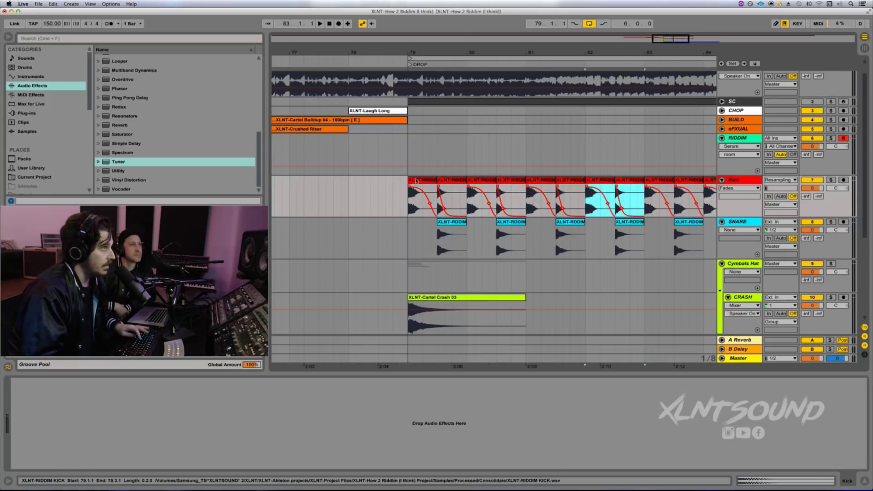
pyautogui.hscroll(-5, 419, 177)
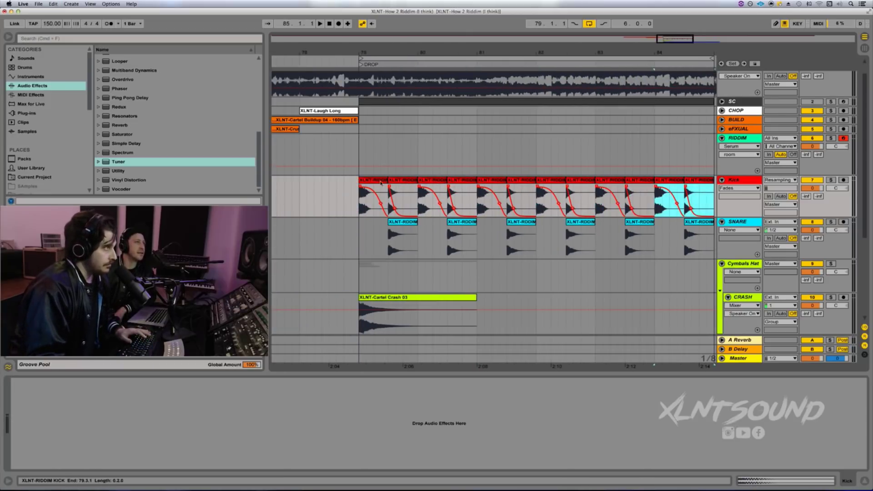
# Play the kick and snare pattern from bar 79 to check the shortened kicks against the snares
pyautogui.click(374, 182)
pyautogui.press('space')
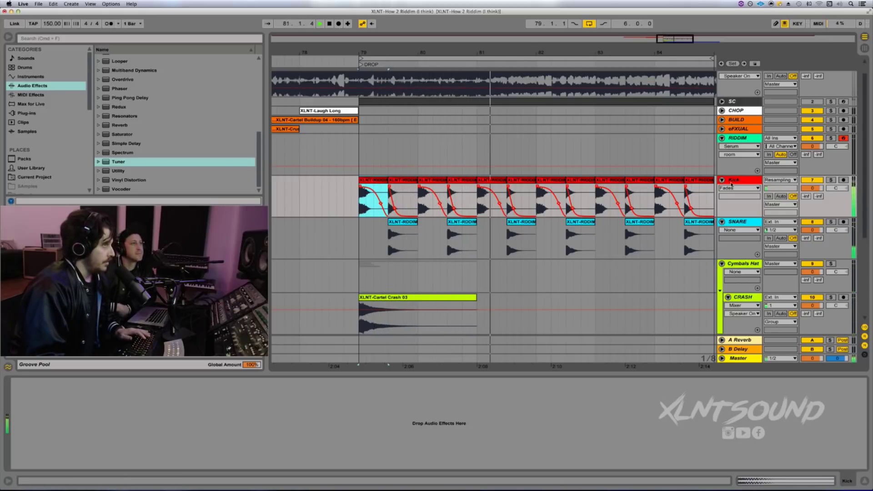
pyautogui.click(721, 193)
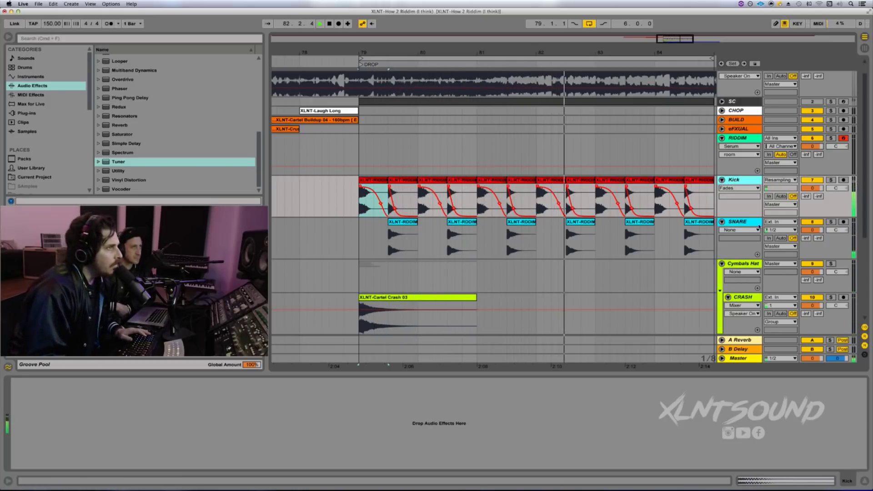
pyautogui.press('Down')
pyautogui.scroll(-2, 408, 261)
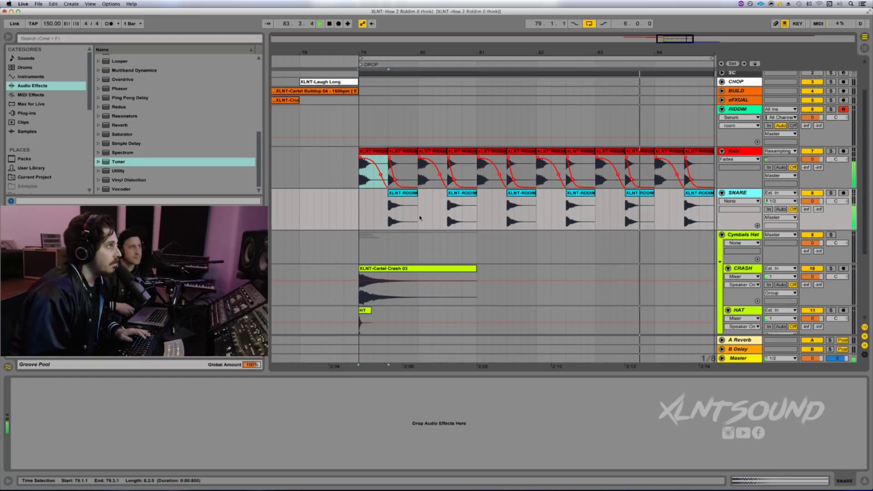
pyautogui.scroll(2, 427, 136)
pyautogui.press('space')
pyautogui.press('-')
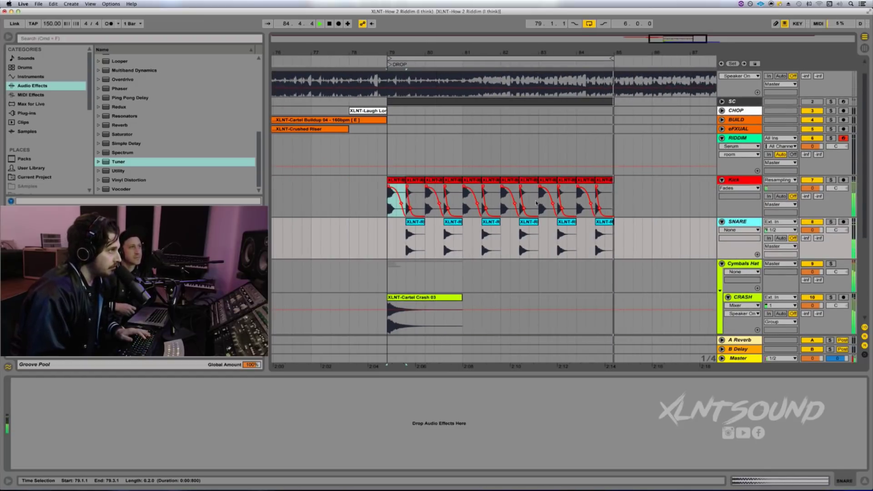
# Select the crash, hat and second ride clips at bar 79 in turn, and audition RIDE 2 and CRASH in solo
pyautogui.scroll(-5, 401, 182)
pyautogui.click(402, 167)
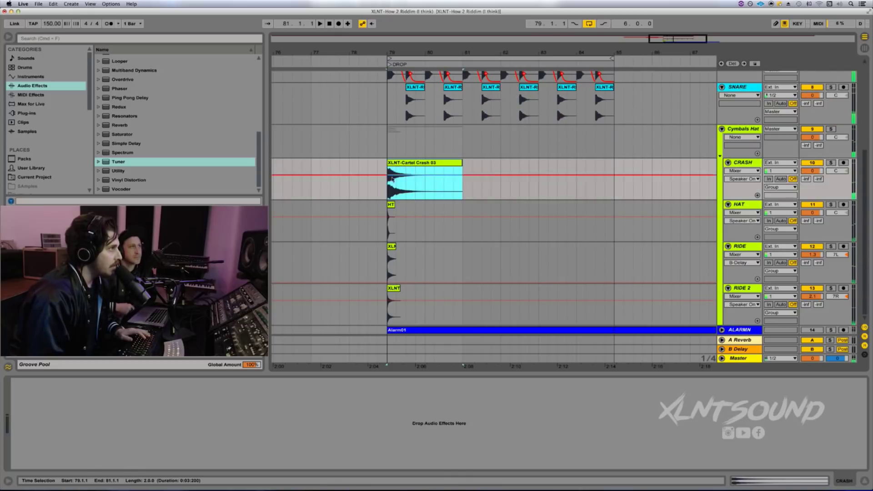
pyautogui.click(390, 207)
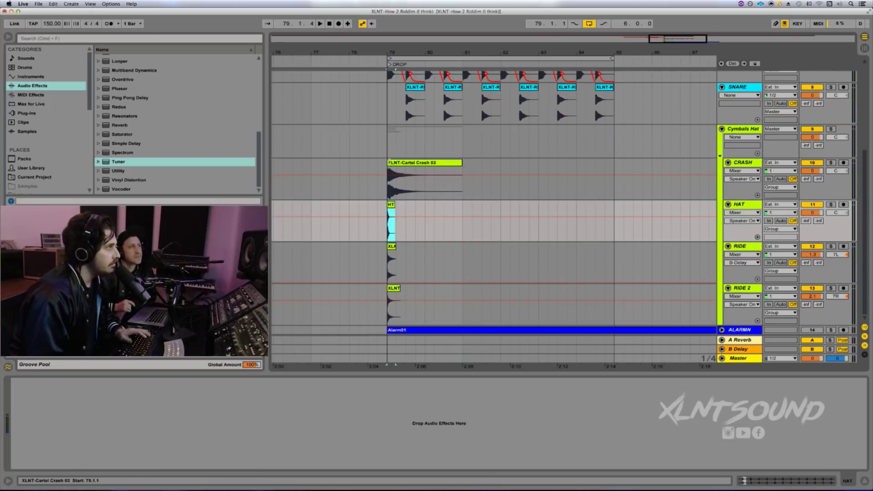
pyautogui.press('Up')
pyautogui.press('space')
pyautogui.click(392, 303)
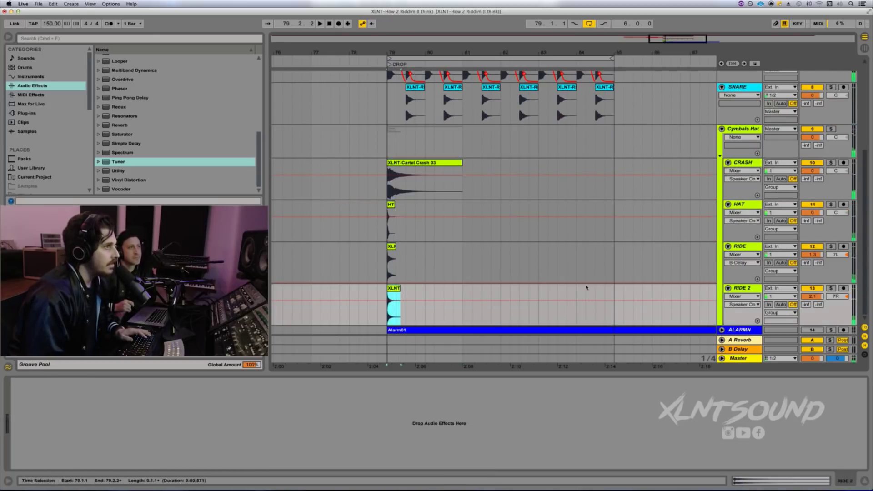
pyautogui.click(830, 289)
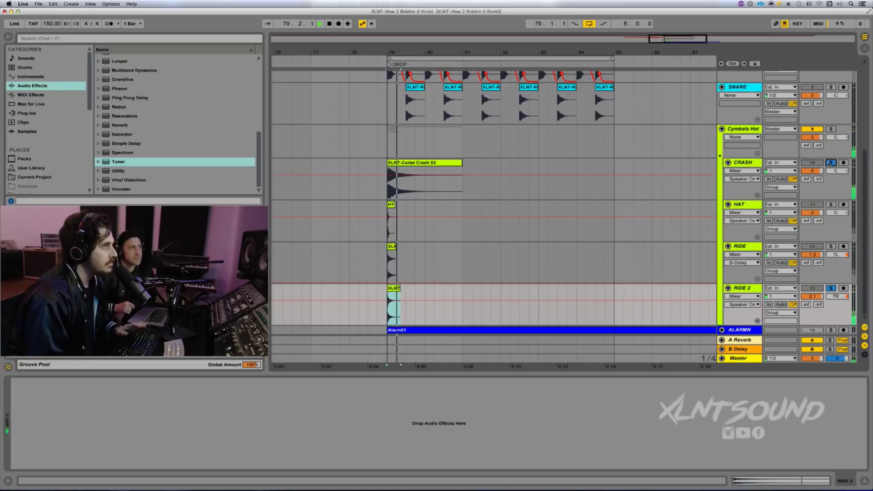
pyautogui.click(831, 162)
pyautogui.press('space')
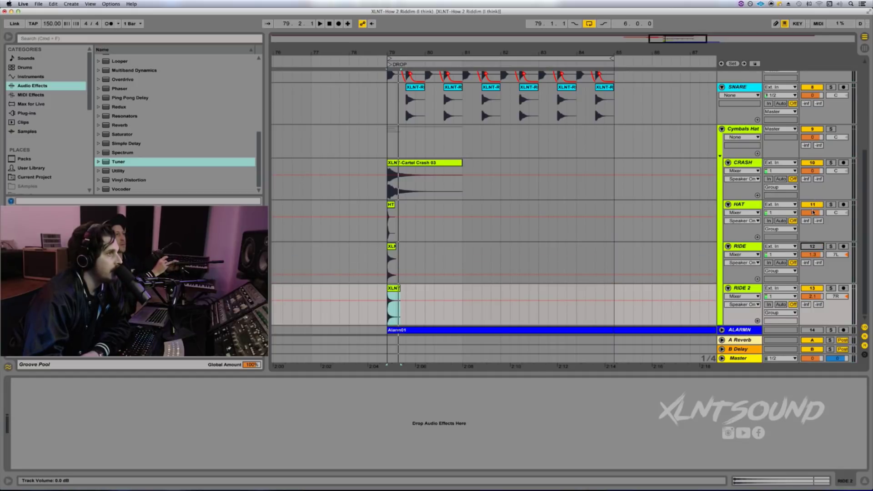
# Deactivate the RIDE and RIDE 2 tracks and select the crash clip at the drop
pyautogui.click(813, 288)
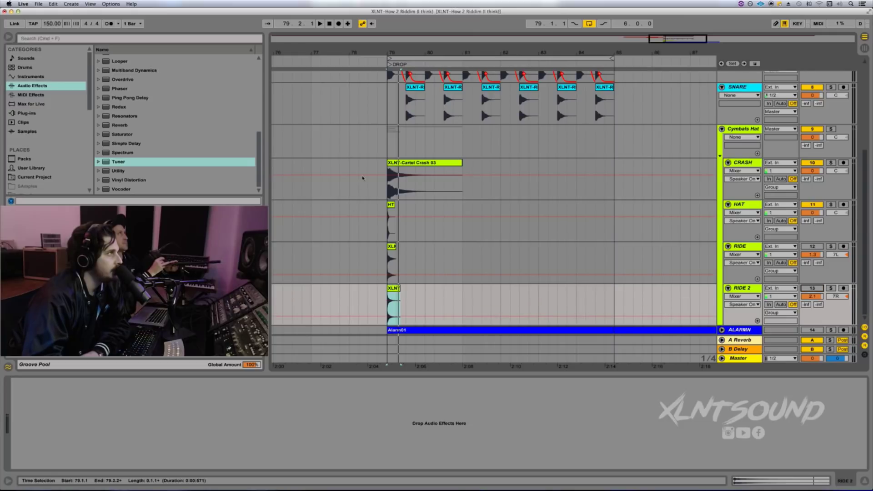
pyautogui.moveTo(381, 56); pyautogui.dragTo(384, 100)
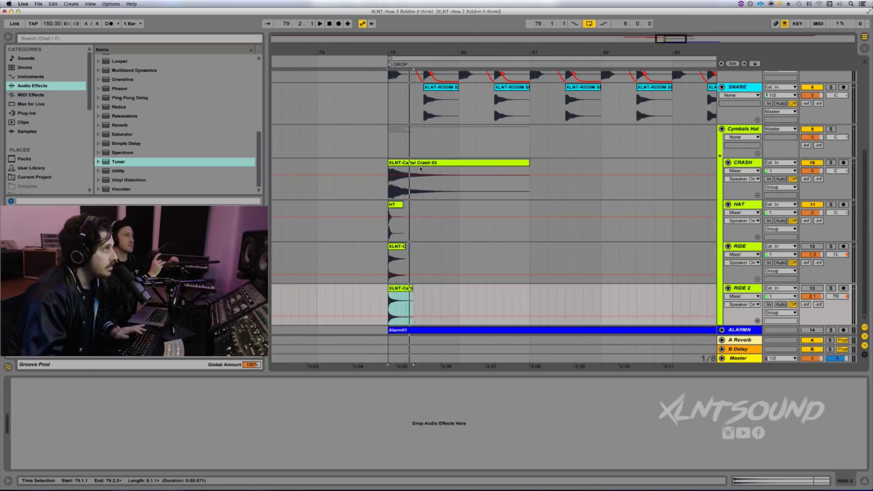
pyautogui.click(400, 177)
pyautogui.hscroll(-5, 383, 166)
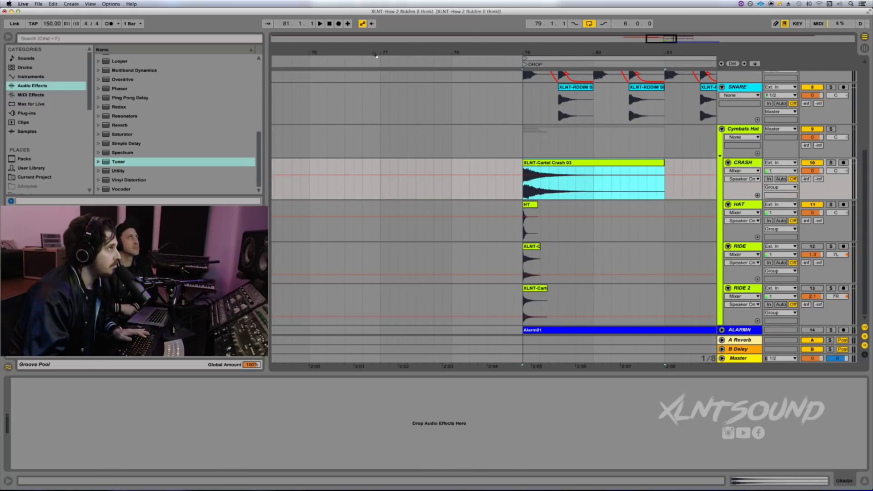
# Unfold the BUILD and CHOP tracks and select the XLNT-Laugh Long clip before the drop
pyautogui.moveTo(376, 56); pyautogui.dragTo(378, 31)
pyautogui.scroll(10, 384, 137)
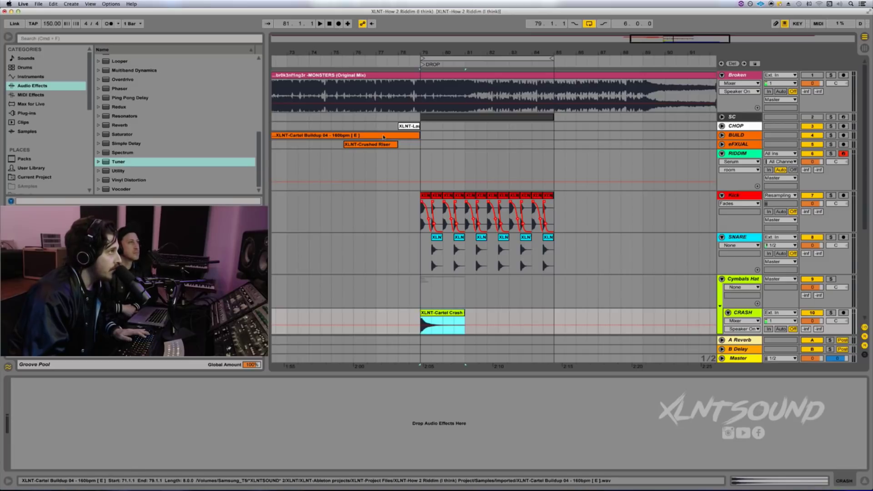
pyautogui.click(383, 136)
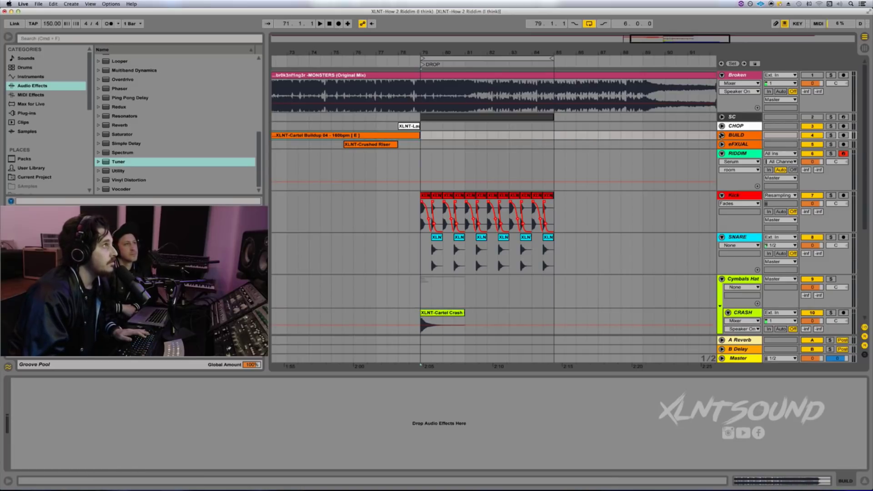
pyautogui.click(722, 135)
pyautogui.click(406, 128)
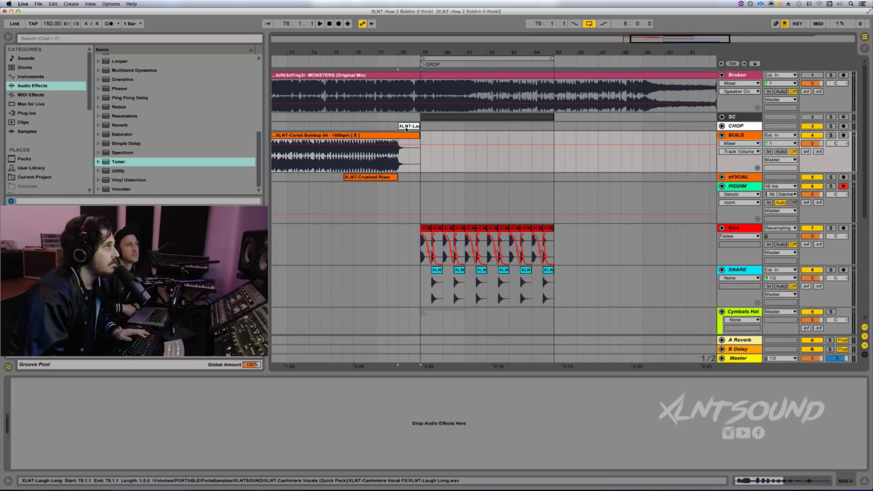
pyautogui.press('Right')
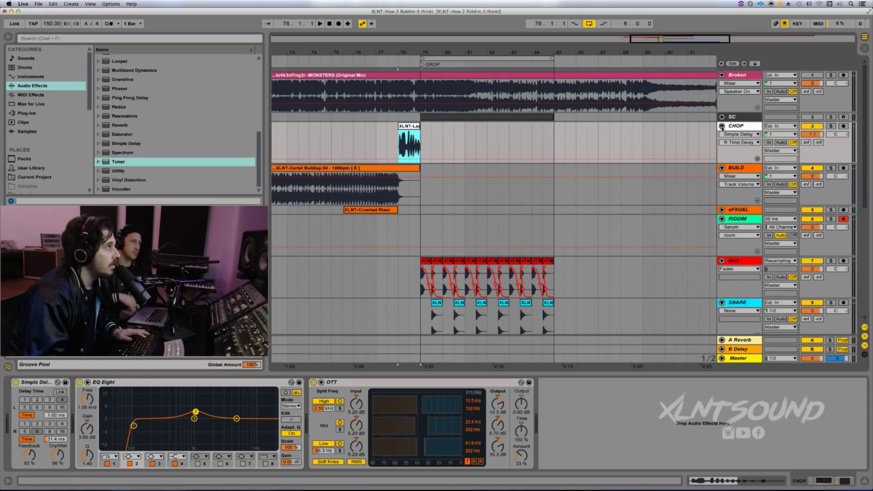
pyautogui.press('+')
pyautogui.press('+')
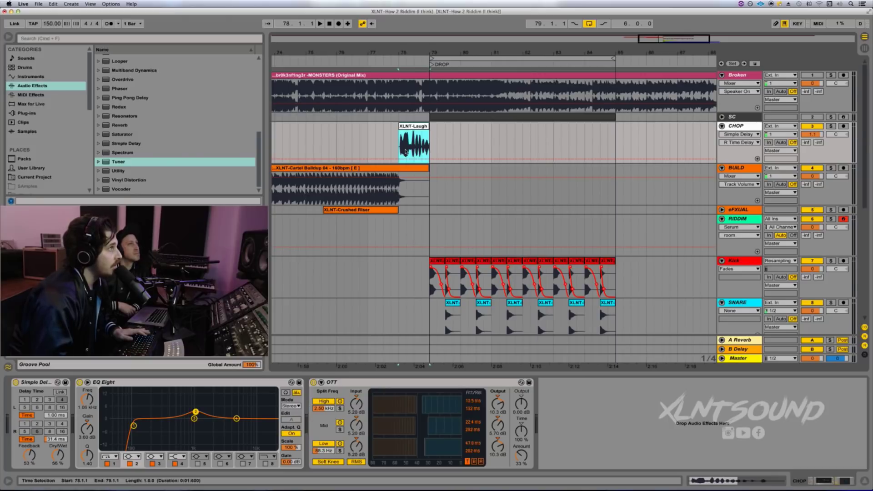
# Play the arrangement from bar 78 to hear the laugh vocal lead into the drop
pyautogui.click(400, 156)
pyautogui.hscroll(-5, 401, 155)
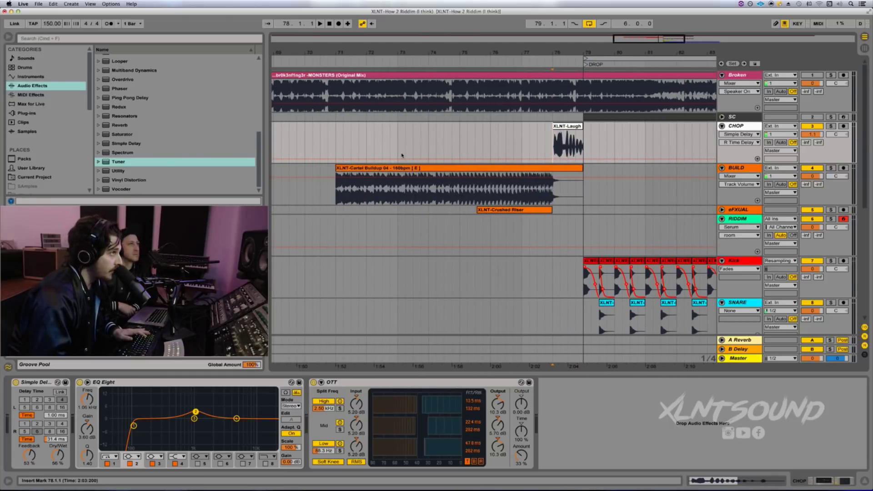
pyautogui.hscroll(2, 531, 154)
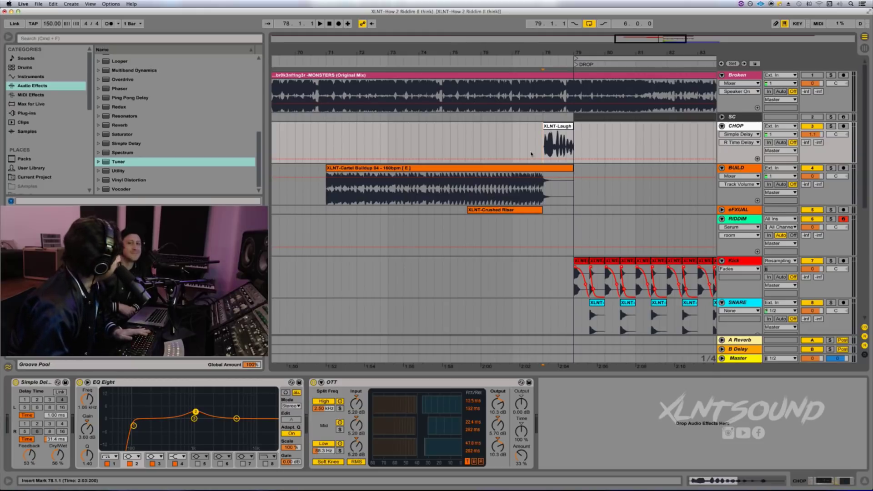
pyautogui.press('space')
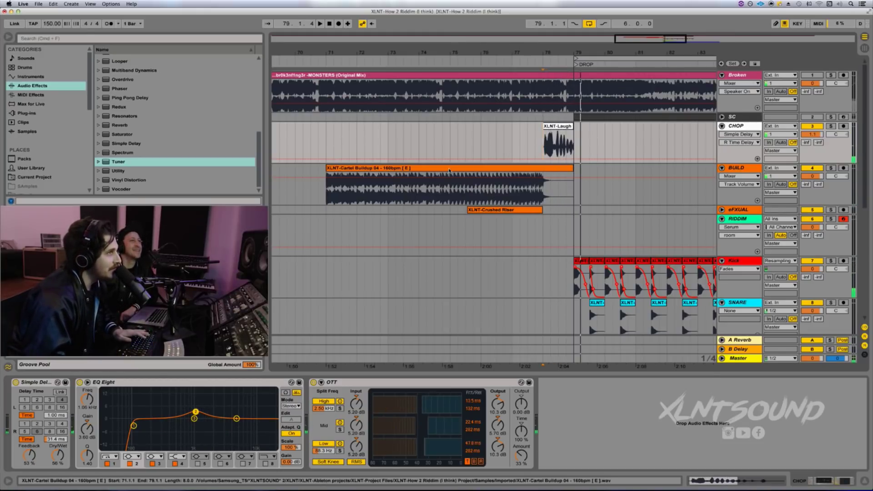
# Unfold the eFXUAL track and play the buildup from just before the XLNT-Crushed Riser clip into the drop
pyautogui.click(564, 168)
pyautogui.press('space')
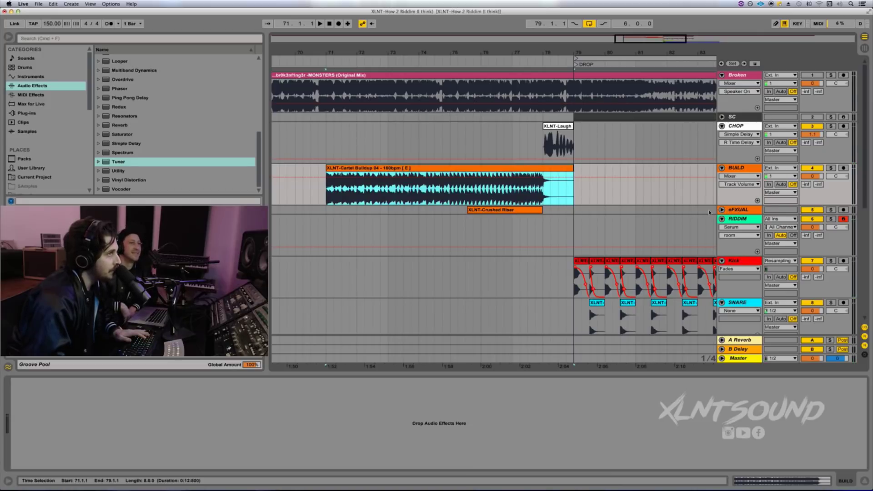
pyautogui.click(722, 210)
pyautogui.click(471, 225)
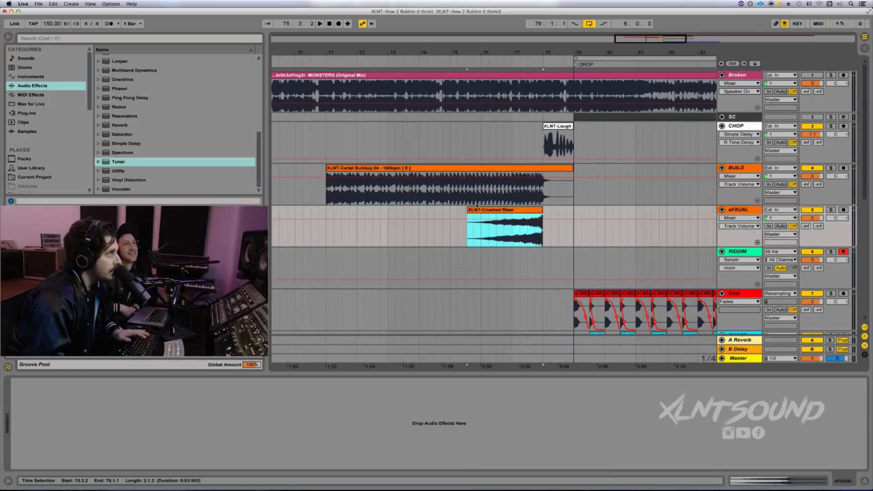
pyautogui.click(465, 196)
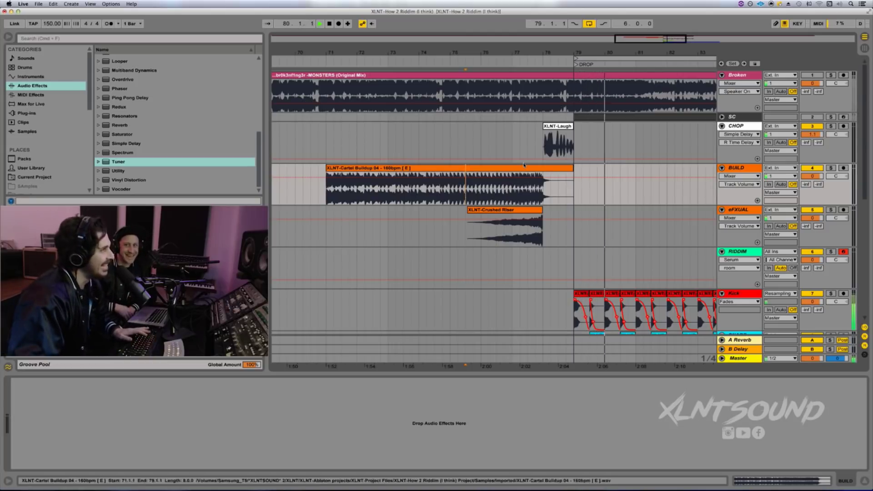
# Activate the RIDE 2 track and move its ride clip to 79.2.1, trimmed to one beat
pyautogui.scroll(-10, 589, 212)
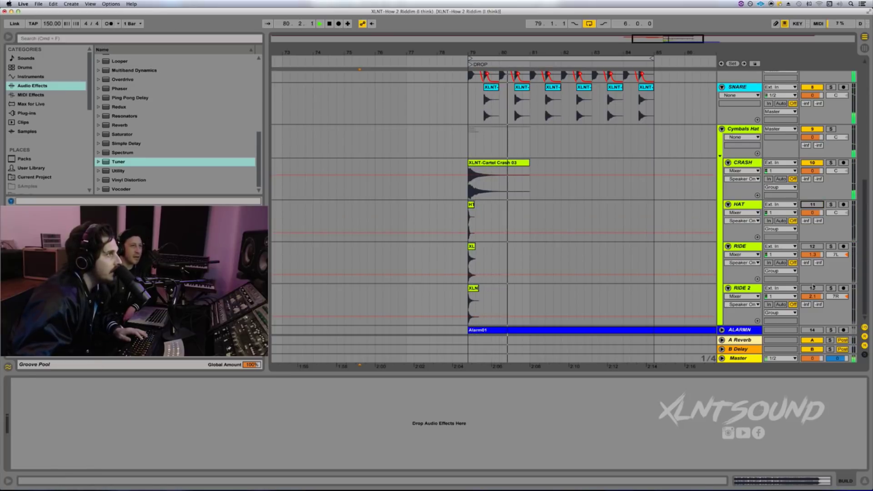
pyautogui.moveTo(487, 291); pyautogui.dragTo(485, 295)
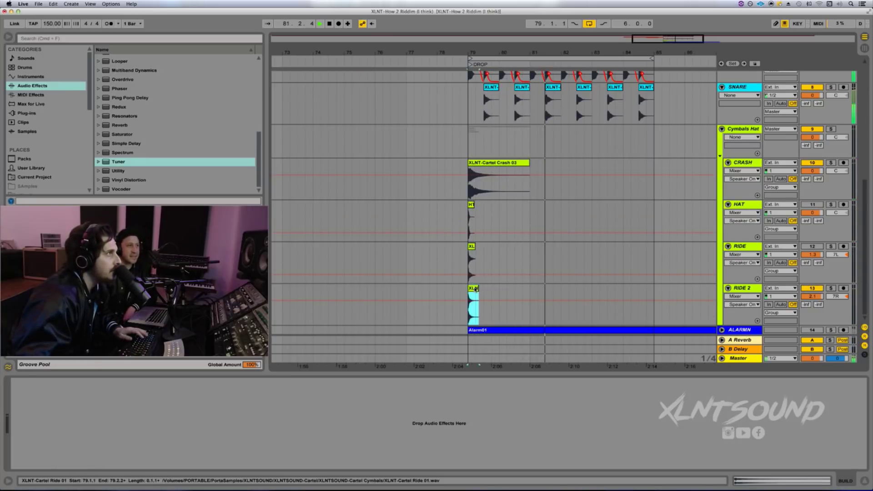
pyautogui.click(470, 294)
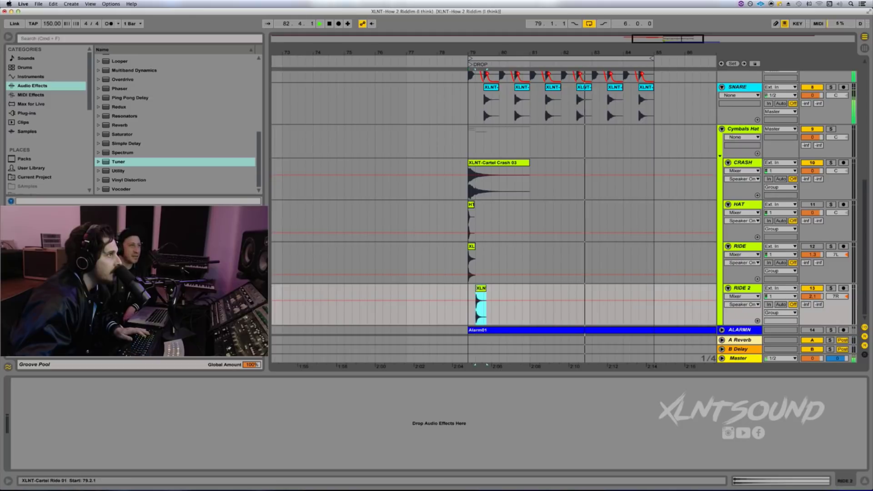
pyautogui.press('Delete')
pyautogui.click(479, 288)
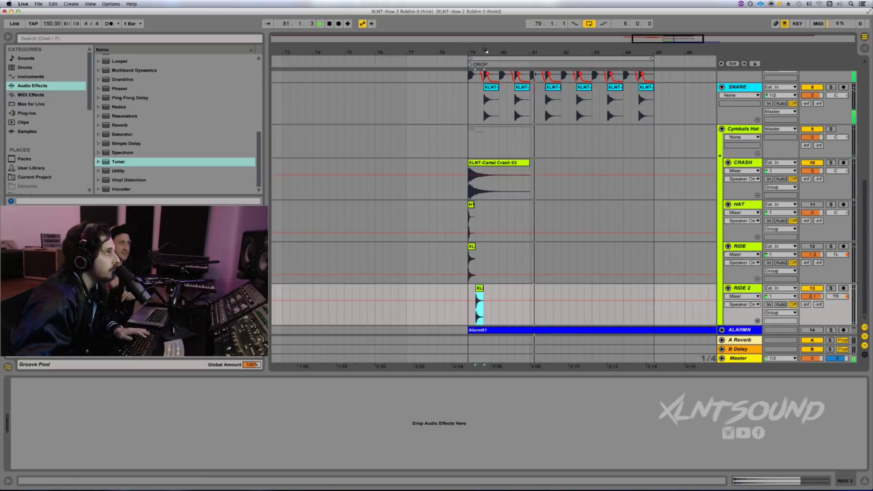
pyautogui.press('+')
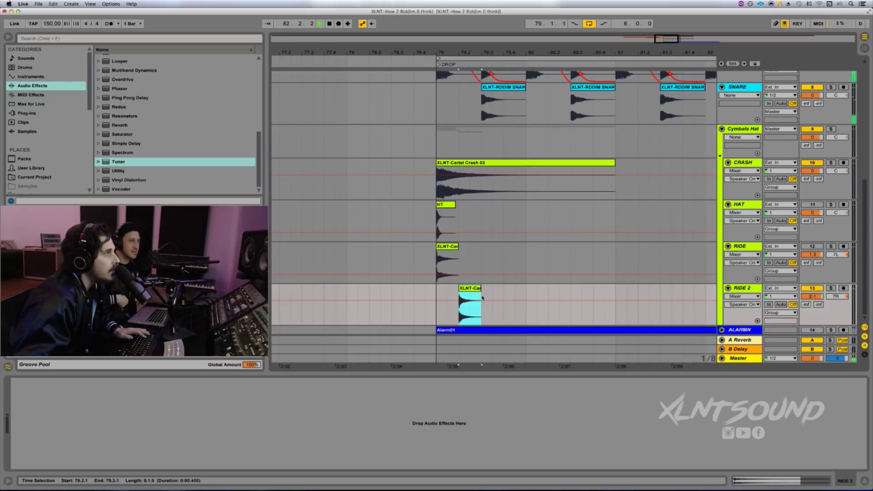
# Select 79.1.1 to 79.3.1 on RIDE 2 and duplicate that two-beat section repeatedly up to bar 85
pyautogui.moveTo(482, 298); pyautogui.dragTo(433, 297)
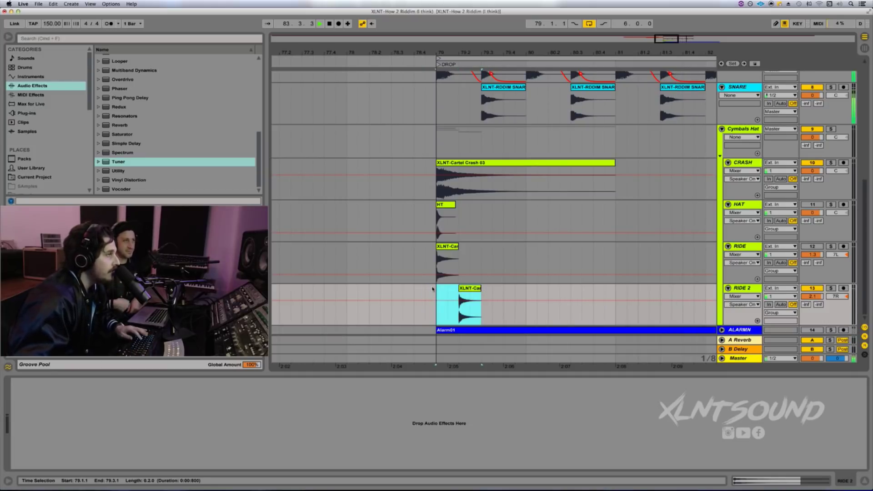
pyautogui.press('space')
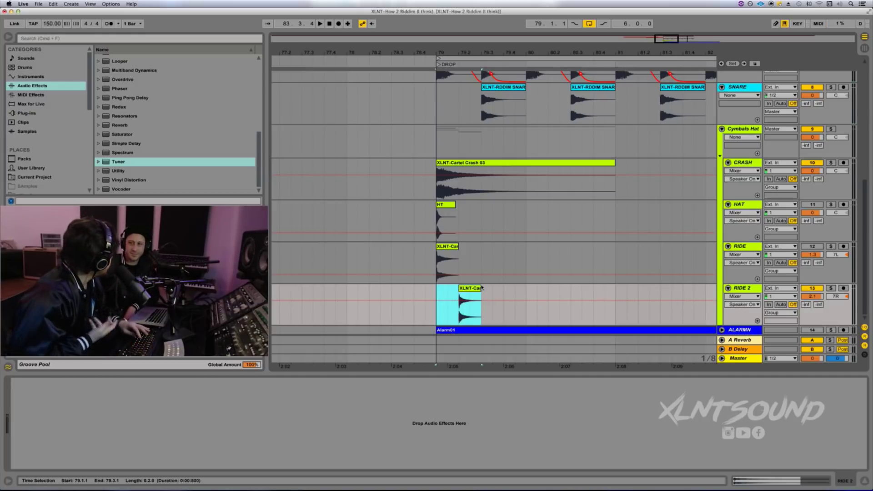
pyautogui.press('super+d')
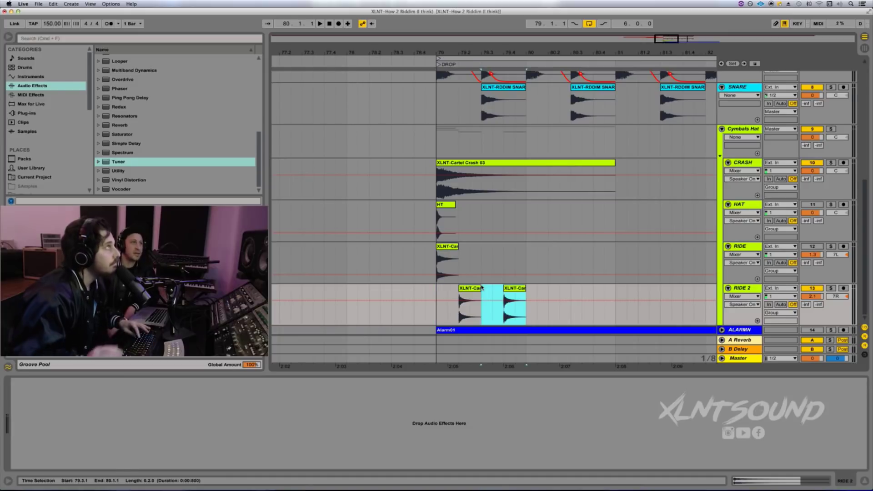
pyautogui.press('super+d')
pyautogui.press('super+d')
pyautogui.press('super+d')
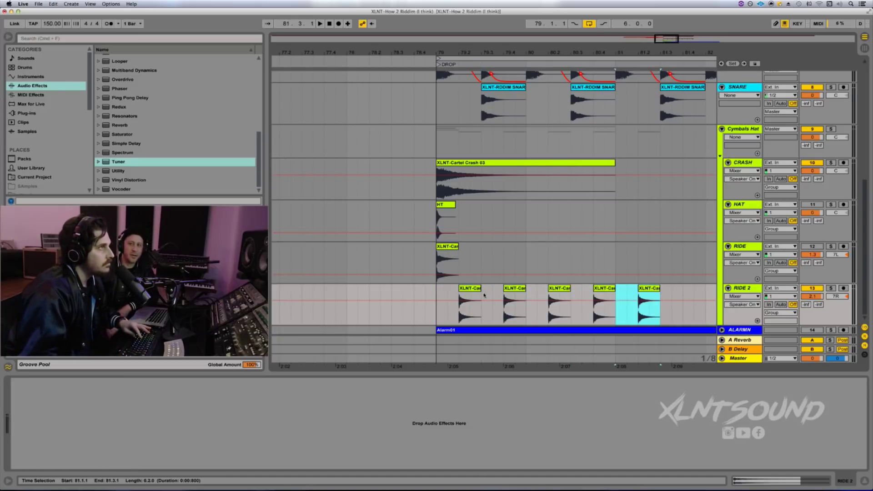
pyautogui.scroll(-5, 592, 54)
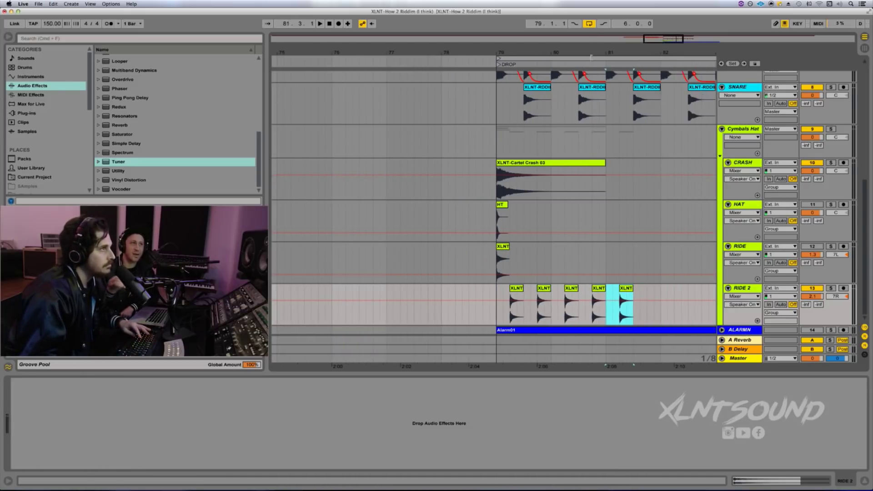
pyautogui.press('super+d')
pyautogui.press('super+d')
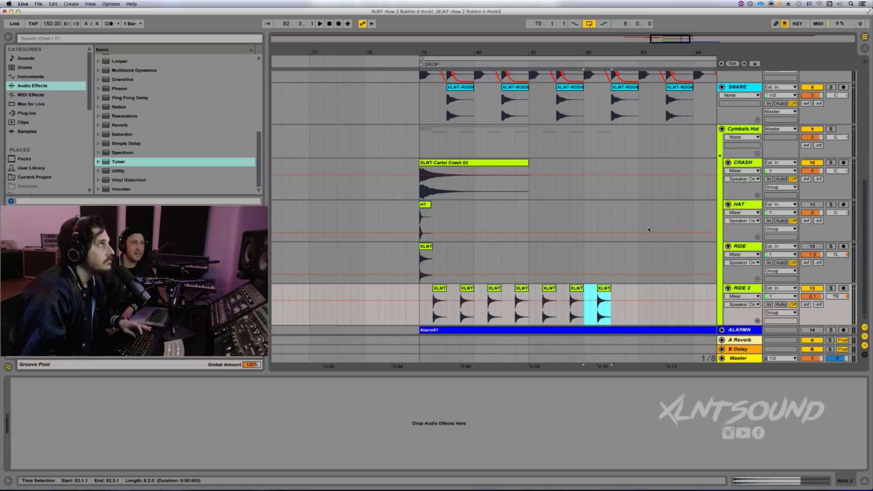
pyautogui.press('super+d')
pyautogui.press('super+d')
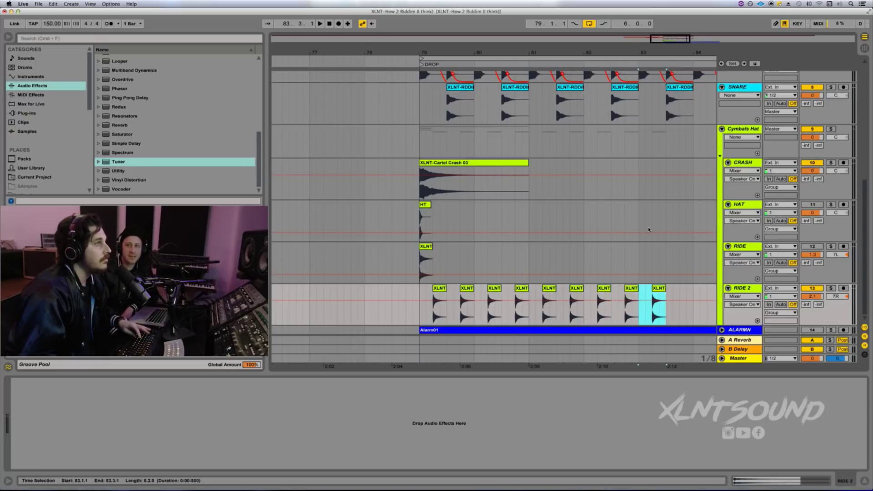
pyautogui.press('super+d')
pyautogui.press('super+d')
pyautogui.press('super+d')
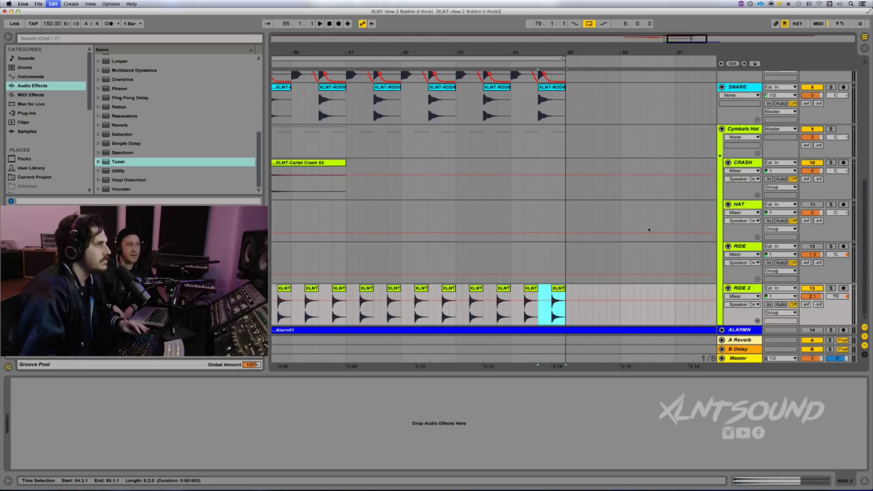
# Play the arrangement from 76.4.1 through the drop to hear the repeated RIDE 2 pattern
pyautogui.hscroll(-10, 649, 230)
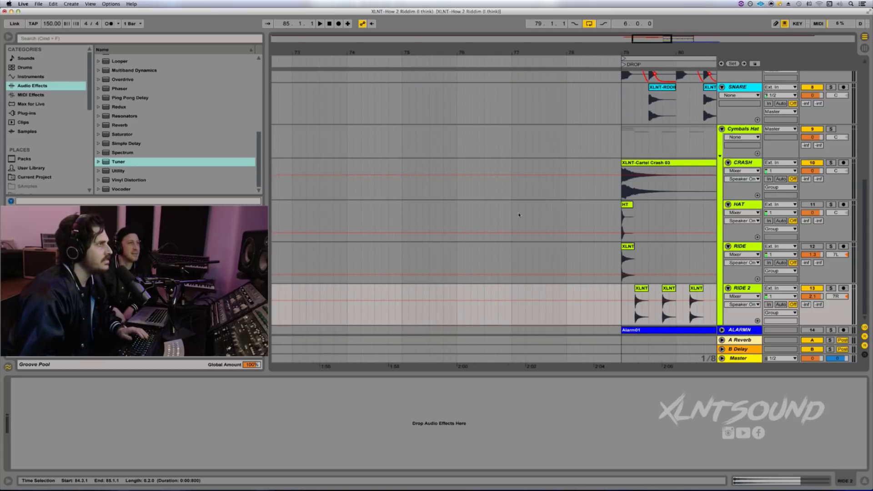
pyautogui.click(498, 214)
pyautogui.press('space')
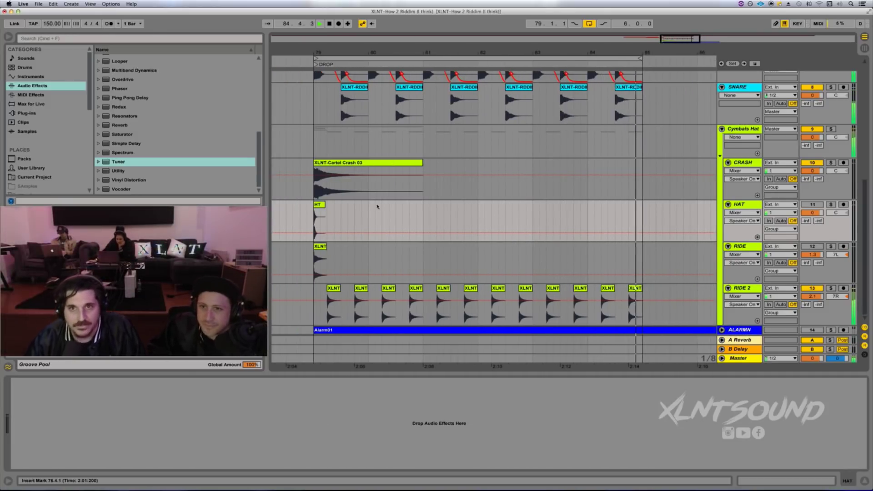
pyautogui.press('space')
# Activate the HAT track and try its HT clip at 79.3.1, playing the drop before and after moving it
pyautogui.click(318, 207)
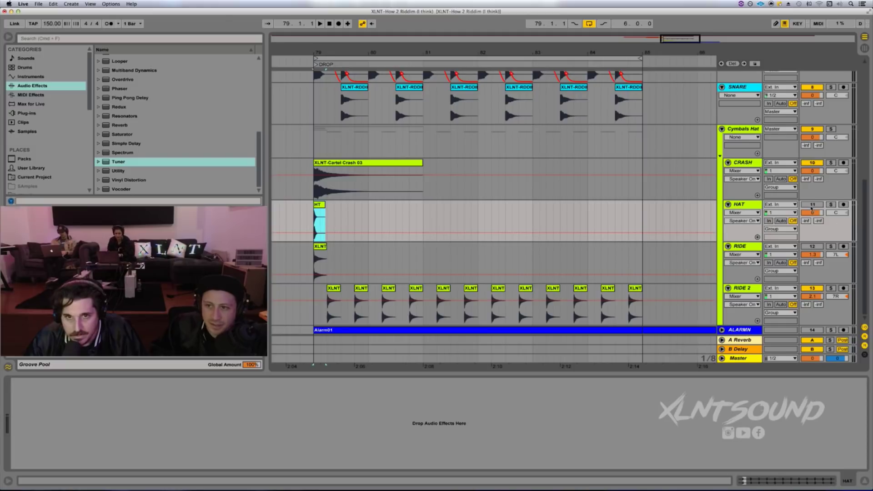
pyautogui.click(812, 205)
pyautogui.press('space')
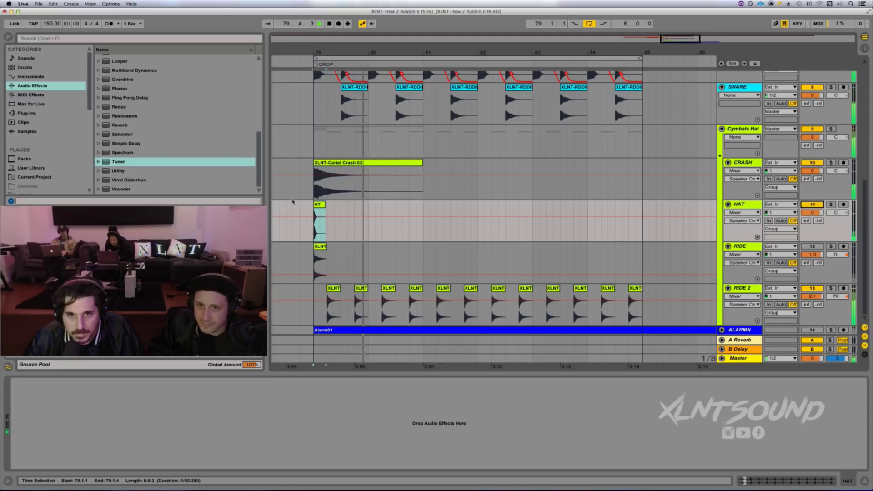
pyautogui.press('space')
pyautogui.moveTo(318, 205); pyautogui.dragTo(345, 206)
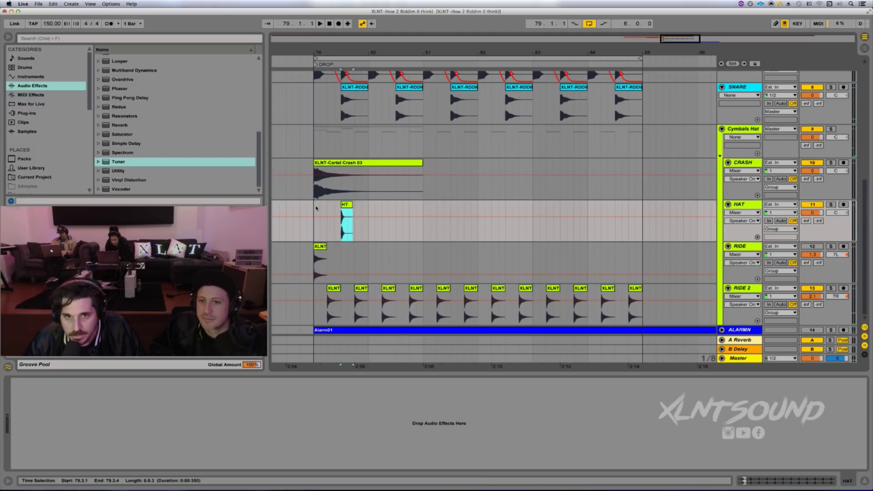
pyautogui.click(316, 209)
pyautogui.press('space')
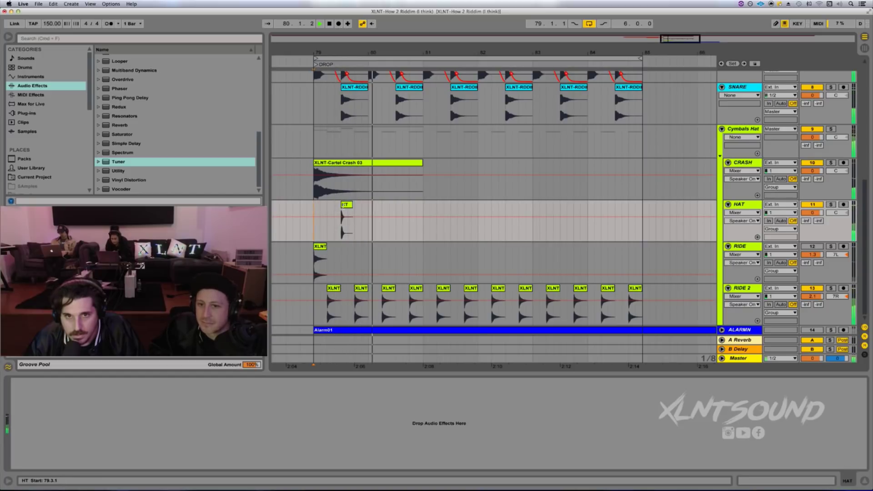
pyautogui.press('space')
# Move the RIDE clip to 79.3.1, activate RIDE instead of HAT, and return the HT clip to 79.1.1
pyautogui.moveTo(335, 253); pyautogui.dragTo(354, 253)
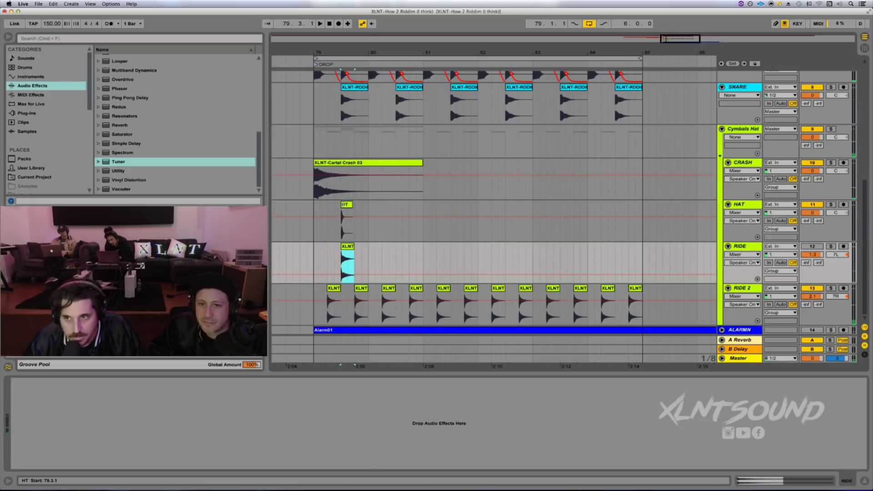
pyautogui.press('s')
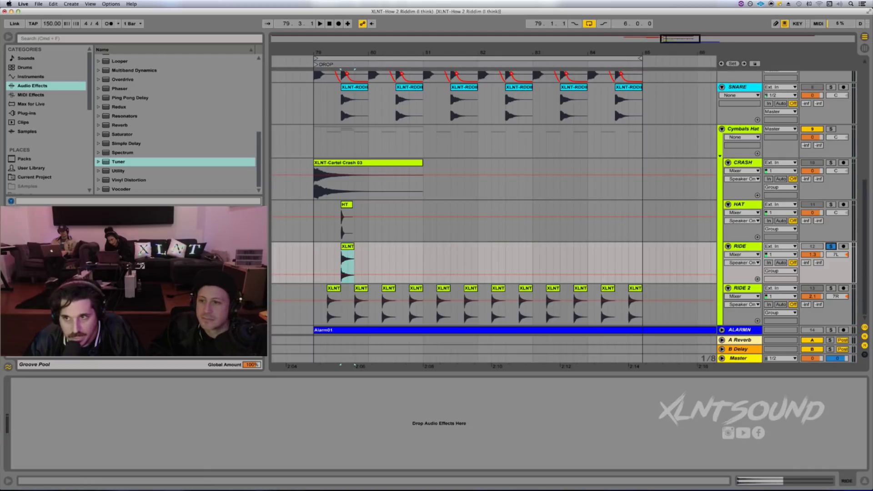
pyautogui.click(813, 246)
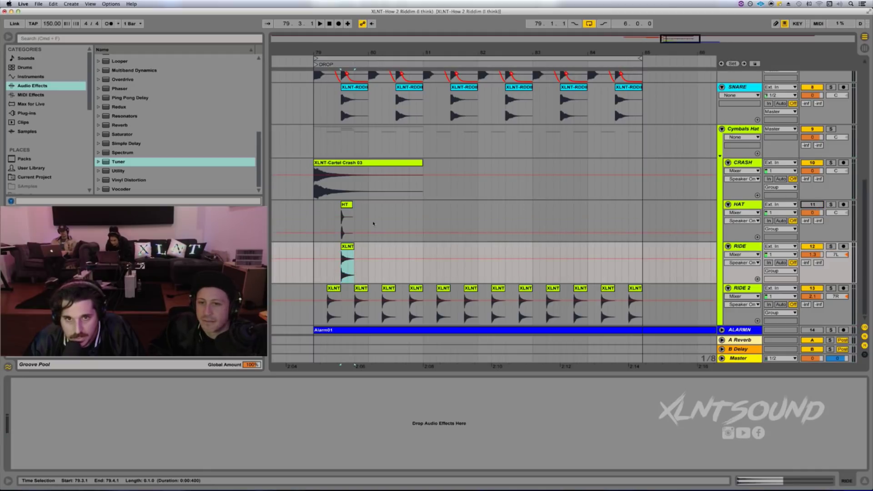
pyautogui.moveTo(345, 213); pyautogui.dragTo(320, 207)
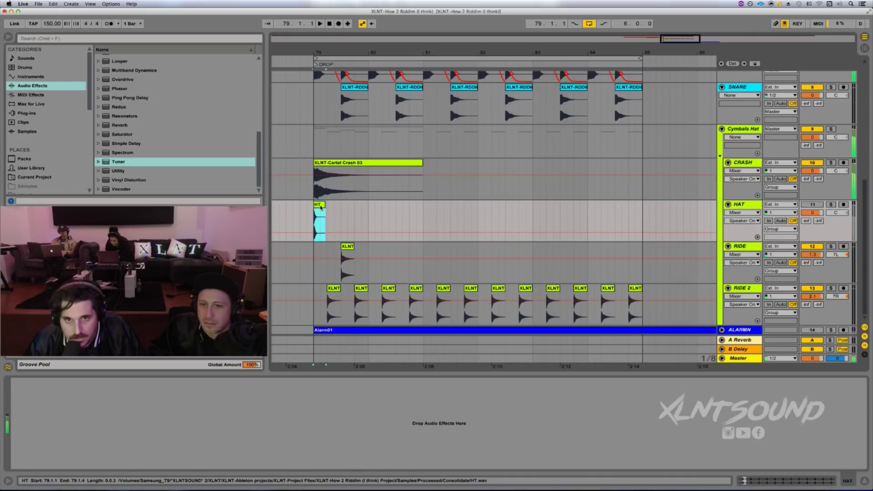
pyautogui.press('space')
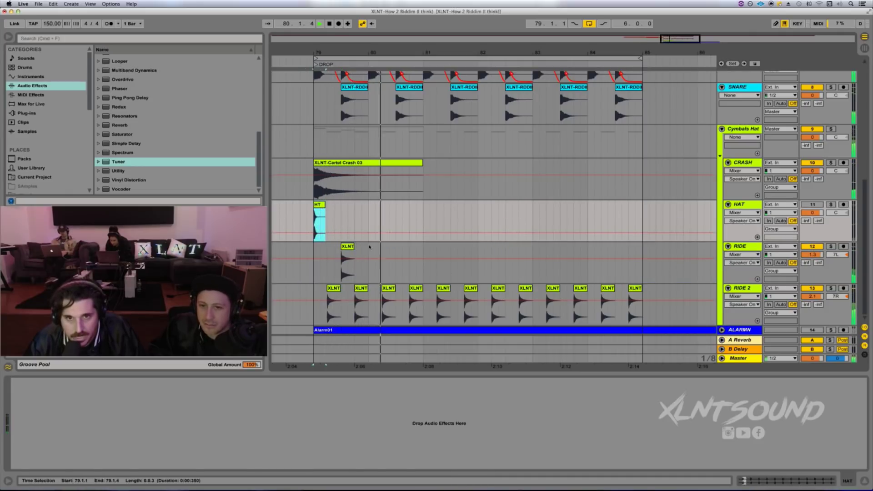
# Duplicate the full bar 79 section on the RIDE track up to bar 85 and play the drop
pyautogui.moveTo(368, 255); pyautogui.dragTo(326, 254)
pyautogui.press('space')
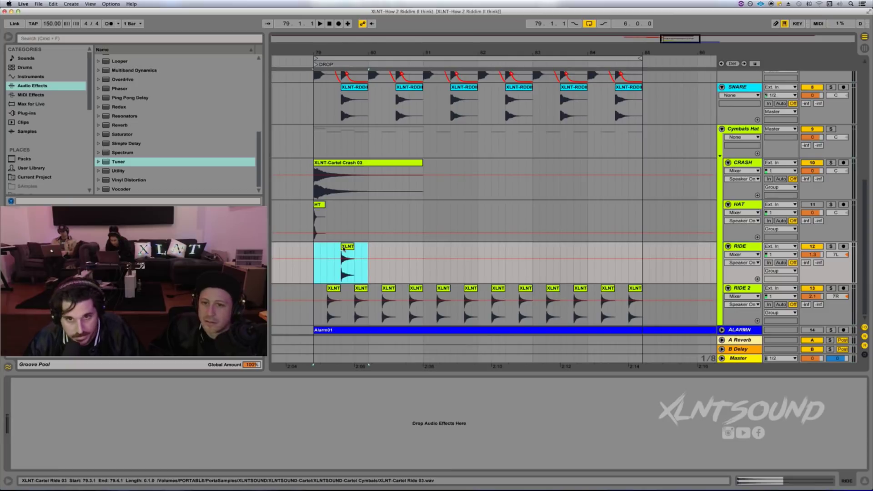
pyautogui.press('super+d')
pyautogui.press('super+d')
pyautogui.press('super+d')
pyautogui.press('super+d')
pyautogui.press('super+d')
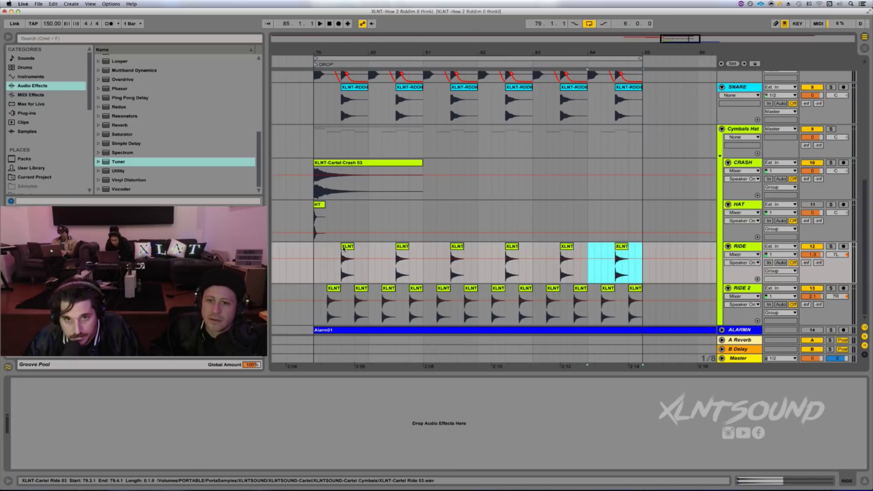
pyautogui.click(308, 248)
pyautogui.press('space')
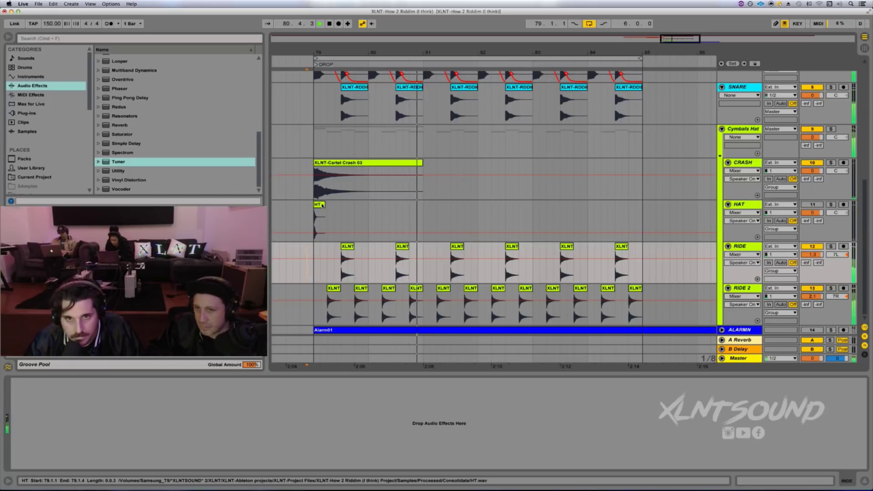
# Extend the HT clip on the HAT track to end at 79.2.1 and duplicate it repeatedly up to 82.2.1
pyautogui.click(322, 205)
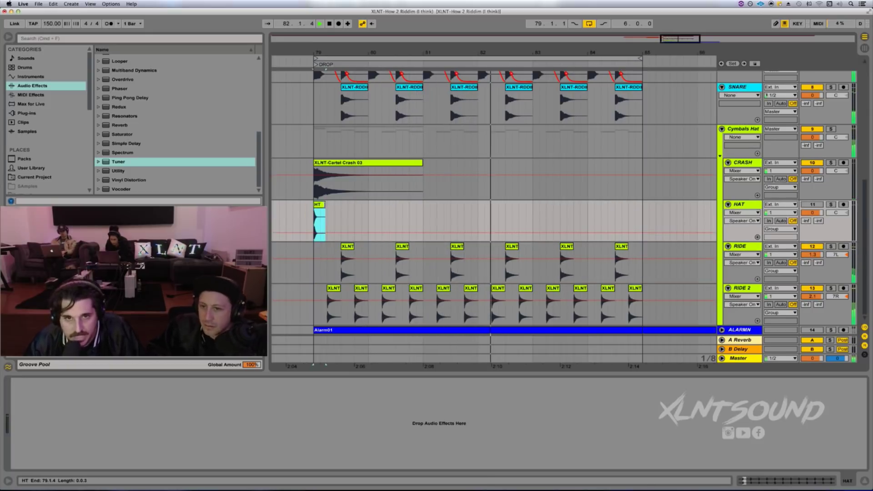
pyautogui.moveTo(325, 214); pyautogui.dragTo(327, 213)
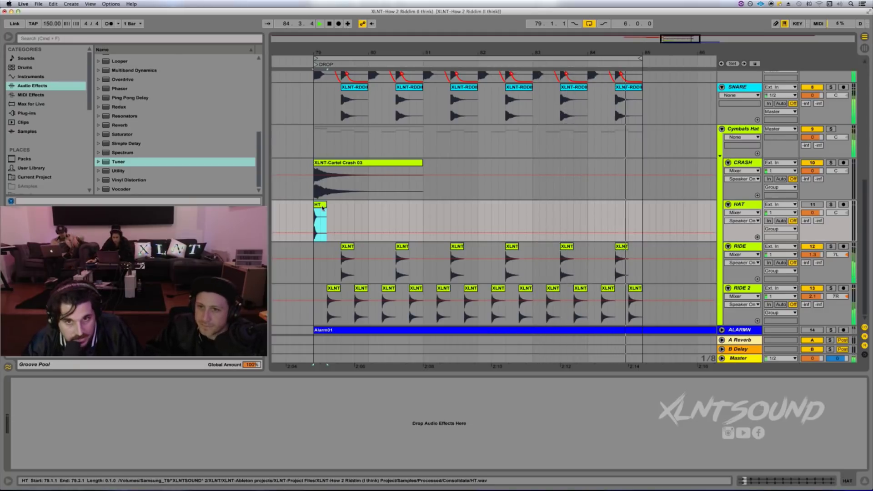
pyautogui.press('super+d')
pyautogui.press('super+d')
pyautogui.press('super+d')
pyautogui.press('super+d')
pyautogui.press('super+d')
pyautogui.press('super+d')
pyautogui.press('super+d')
pyautogui.press('super+d')
pyautogui.press('super+d')
pyautogui.press('super+d')
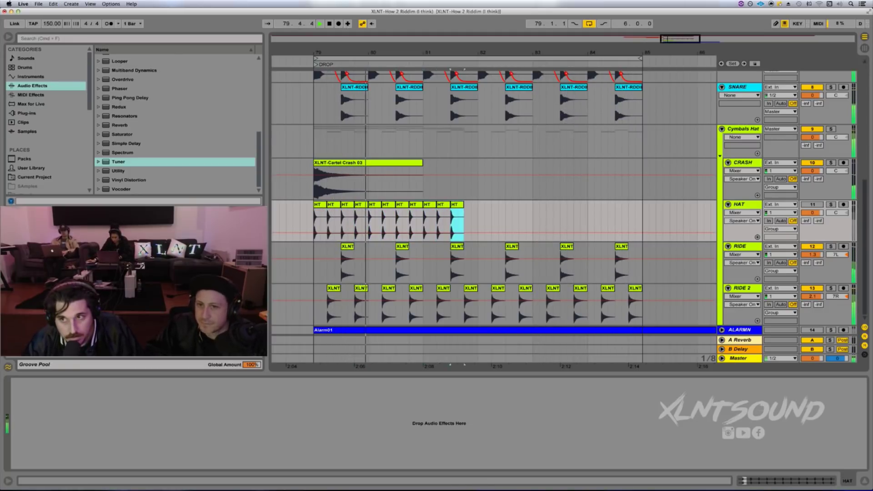
pyautogui.press('super+d')
pyautogui.press('super+d')
# Activate the HAT track and continue duplicating its last HT clip up to bar 85
pyautogui.click(822, 209)
pyautogui.press('super+d')
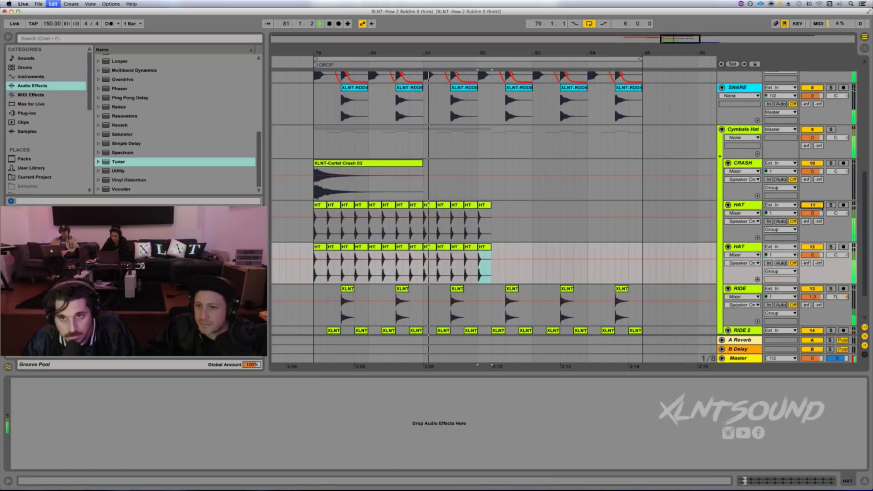
pyautogui.press('super+z')
pyautogui.click(485, 205)
pyautogui.press('super+d')
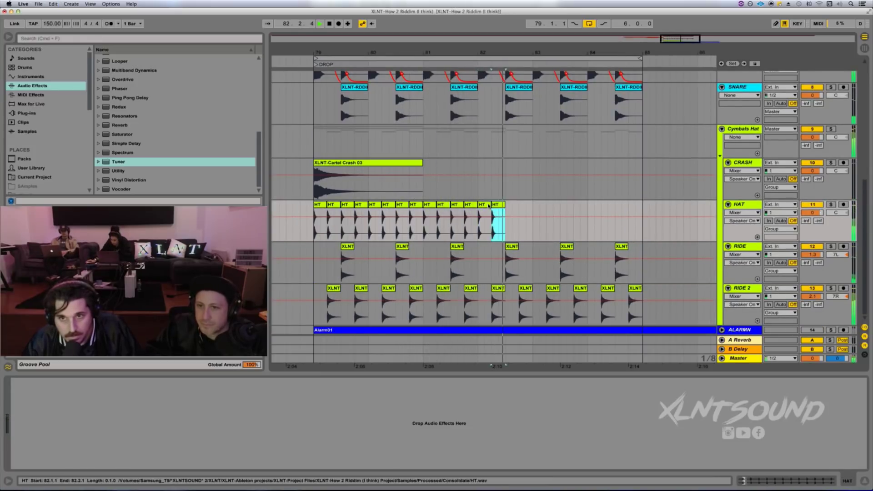
pyautogui.press('super+d')
pyautogui.press('super+d')
pyautogui.press('super+d')
pyautogui.press('super+d')
pyautogui.press('super+d')
pyautogui.press('super+d')
pyautogui.press('super+d')
pyautogui.press('super+d')
pyautogui.press('super+d')
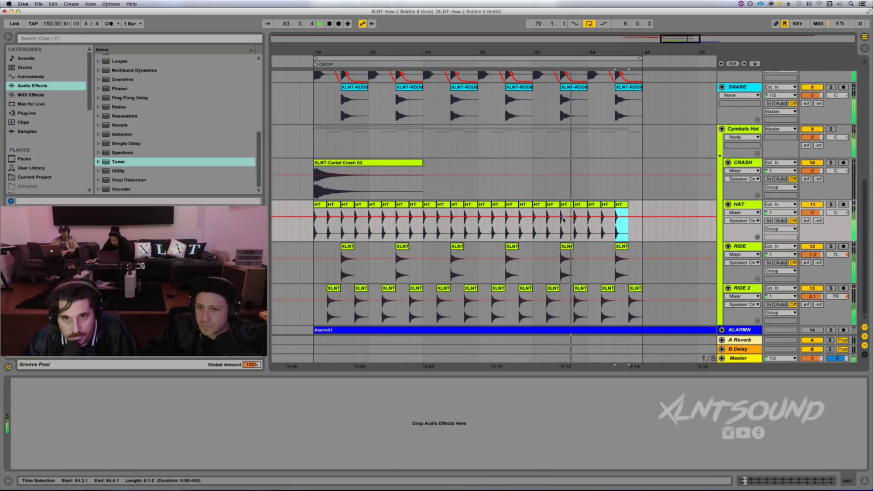
pyautogui.press('super+d')
pyautogui.click(310, 226)
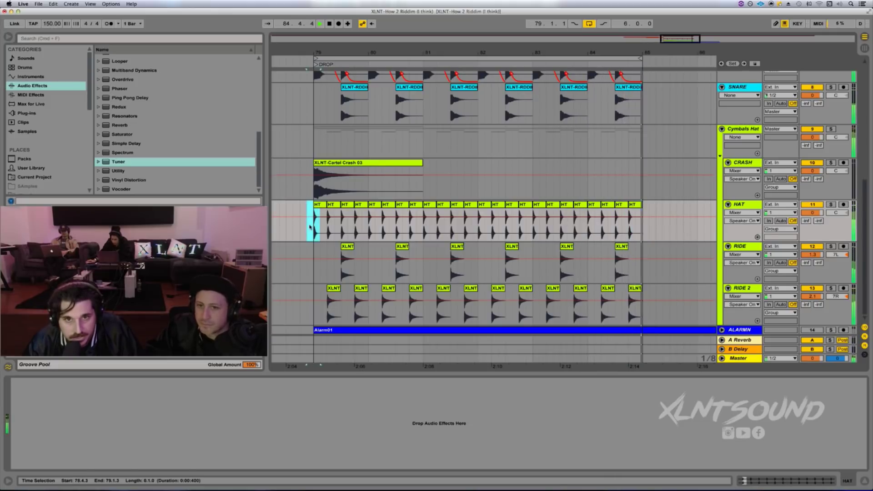
pyautogui.press('super+d')
pyautogui.press('super+d')
pyautogui.press('super+d')
pyautogui.press('super+z')
pyautogui.press('super+z')
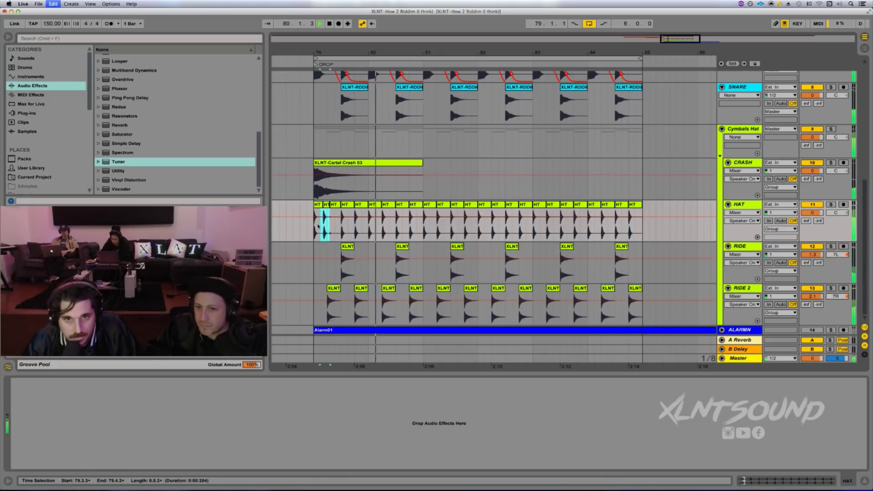
pyautogui.press('super+z')
pyautogui.press('super+z')
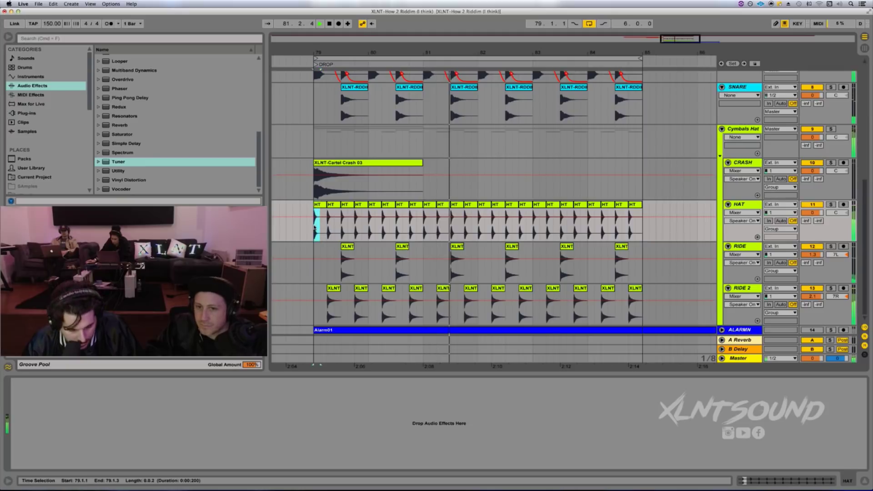
# Duplicate the HAT section from 79.1.1 to 79.1.3 repeatedly up to bar 85 and briefly audition the HAT track in solo
pyautogui.press('super+d')
pyautogui.press('super+d')
pyautogui.press('super+d')
pyautogui.press('super+d')
pyautogui.press('super+d')
pyautogui.press('super+d')
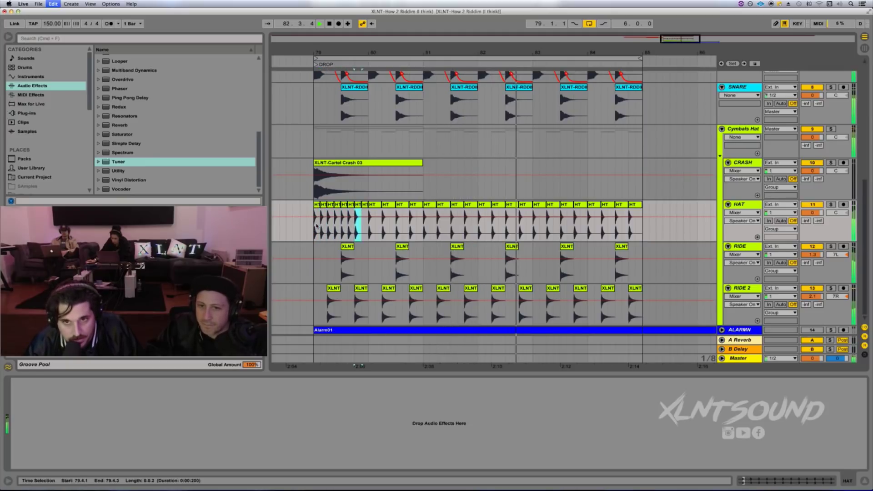
pyautogui.press('super+d')
pyautogui.press('super+d')
pyautogui.press('super+d')
pyautogui.press('super+d')
pyautogui.press('super+d')
pyautogui.press('super+d')
pyautogui.press('super+d')
pyautogui.press('super+d')
pyautogui.press('super+d')
pyautogui.press('super+d')
pyautogui.press('super+d')
pyautogui.press('super+d')
pyautogui.press('super+d')
pyautogui.press('super+d')
pyautogui.press('super+d')
pyautogui.press('super+d')
pyautogui.press('super+d')
pyautogui.press('super+d')
pyautogui.press('super+d')
pyautogui.press('super+d')
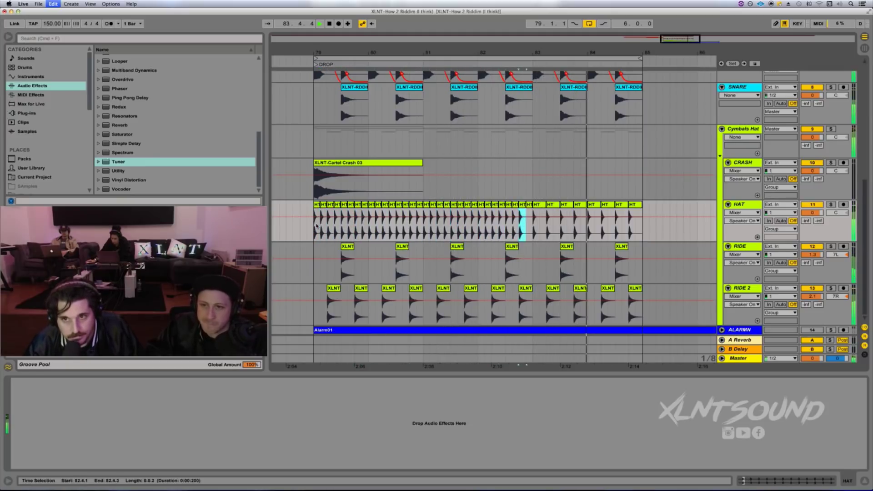
pyautogui.press('super+d')
pyautogui.press('super+d')
pyautogui.press('super+d')
pyautogui.press('super+d')
pyautogui.press('super+d')
pyautogui.press('super+d')
pyautogui.press('super+d')
pyautogui.press('super+d')
pyautogui.press('super+d')
pyautogui.press('super+d')
pyautogui.press('super+d')
pyautogui.press('super+d')
pyautogui.press('super+d')
pyautogui.press('super+d')
pyautogui.press('super+d')
pyautogui.press('super+d')
pyautogui.press('super+d')
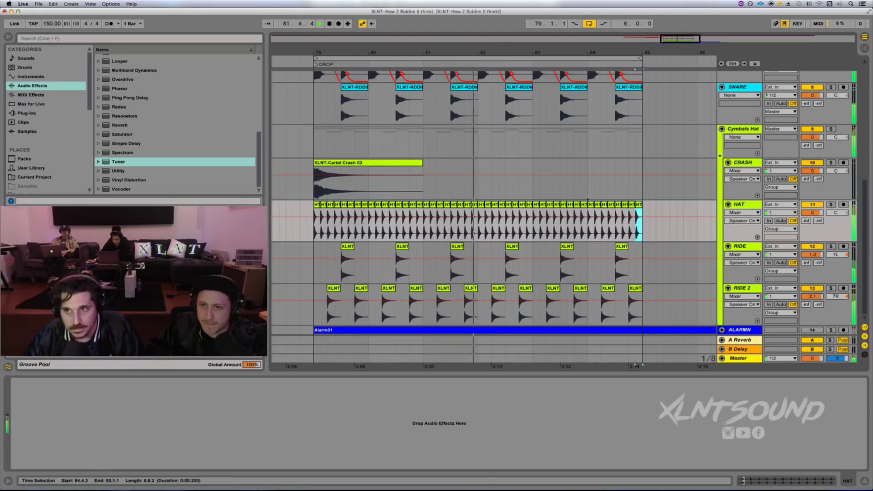
pyautogui.click(831, 205)
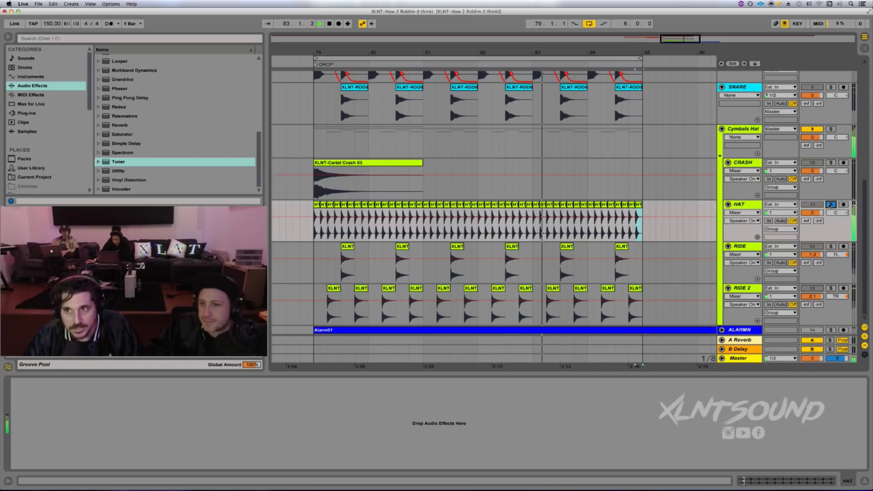
pyautogui.click(831, 205)
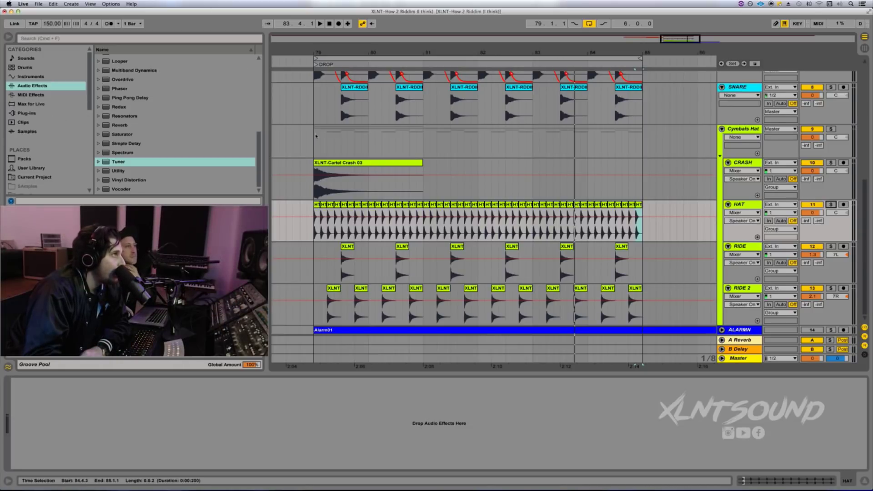
# Unfold the SC track and select its MIDI clip from bar 79 to 85 to examine its notes and devices
pyautogui.scroll(10, 396, 137)
pyautogui.click(578, 118)
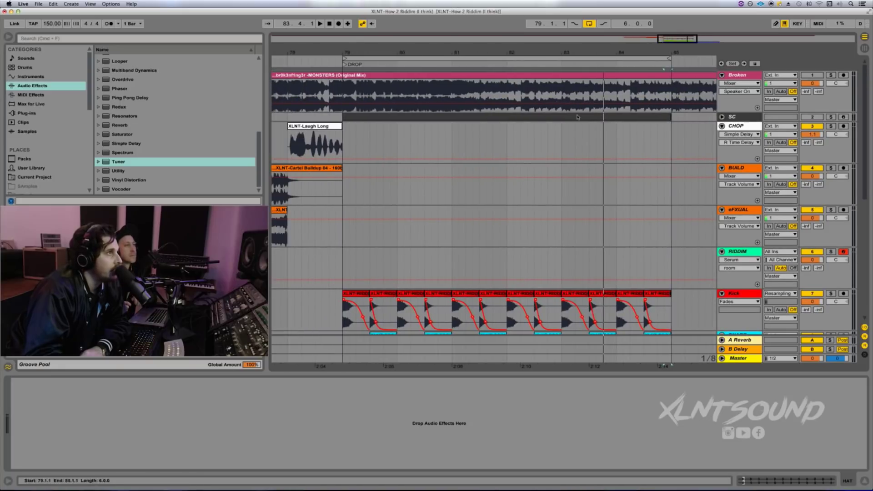
pyautogui.click(722, 117)
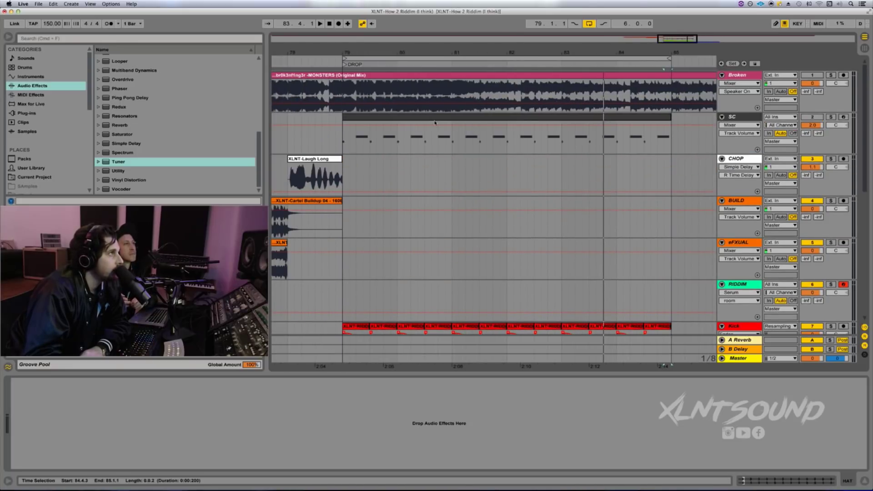
pyautogui.click(435, 122)
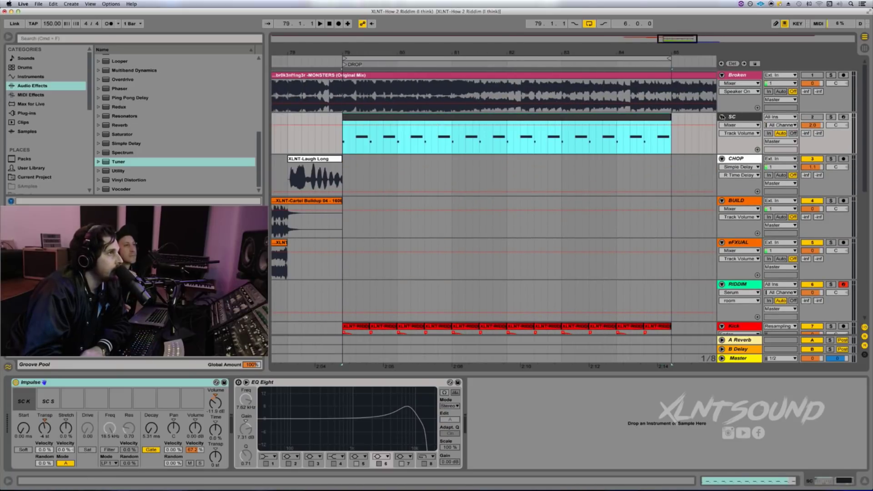
# Load the Live 8 Compressor.adv preset from the Compressor audio effects onto the HAT track
pyautogui.scroll(-10, 569, 122)
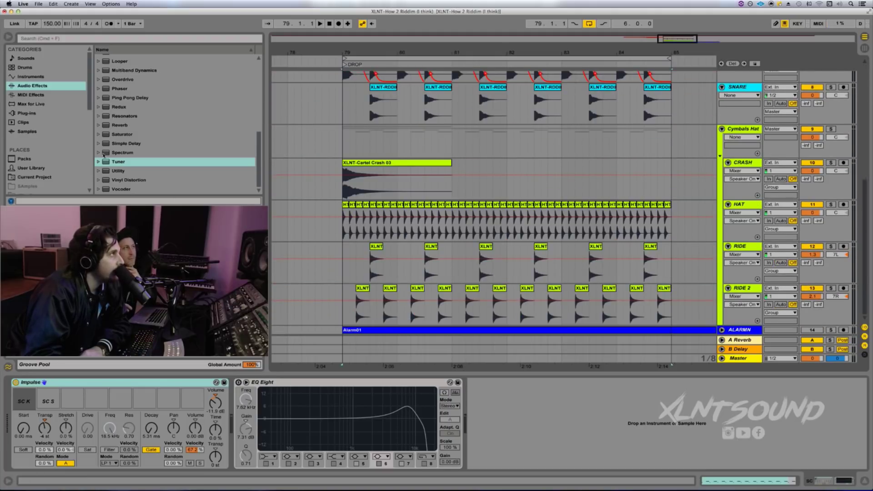
pyautogui.scroll(4, 104, 155)
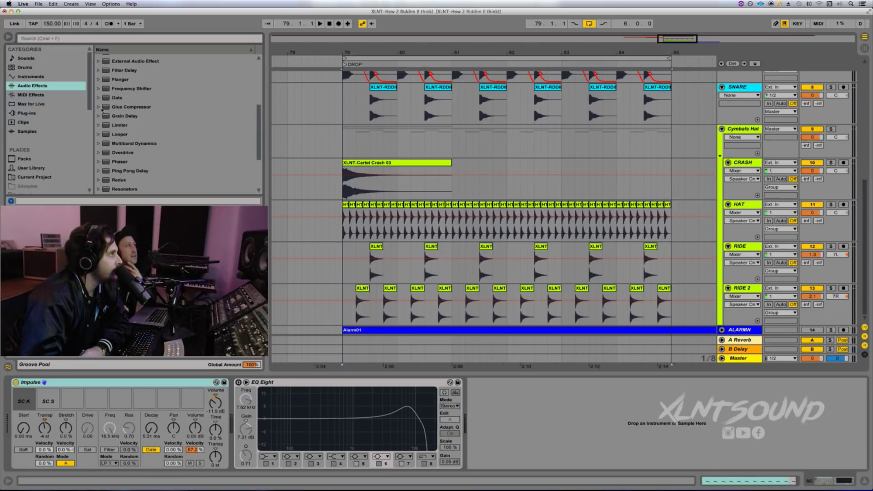
pyautogui.scroll(5, 103, 109)
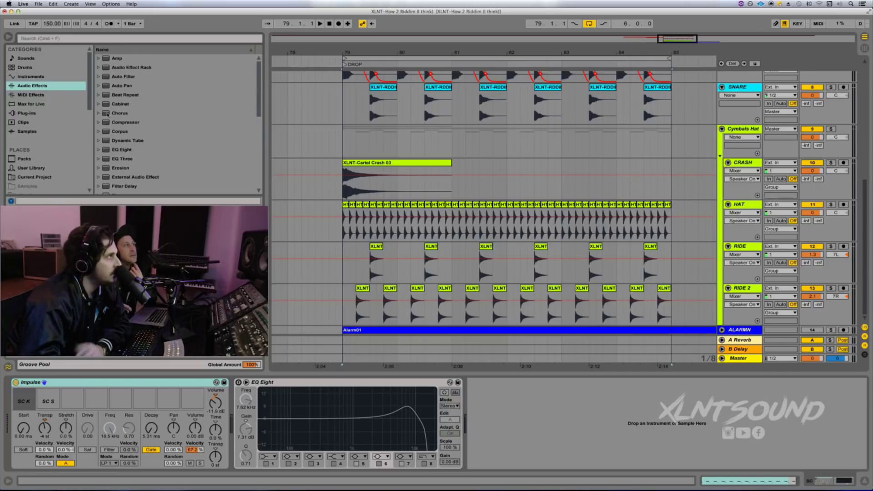
pyautogui.click(99, 123)
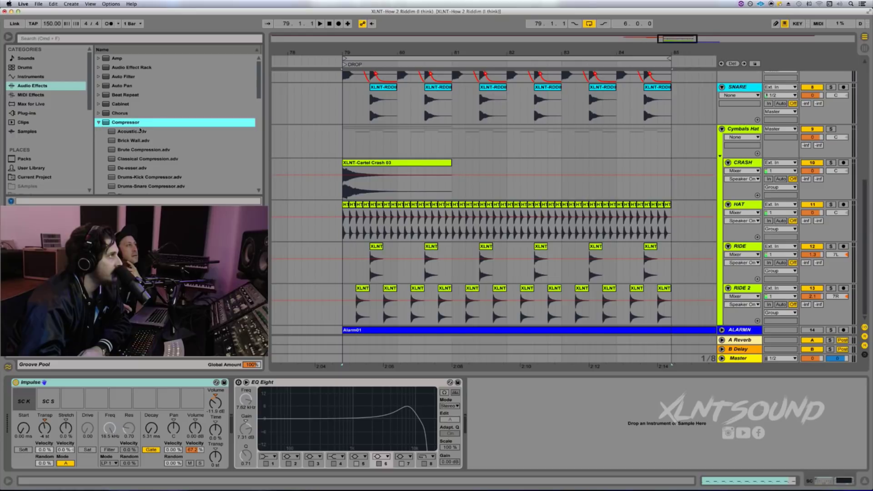
pyautogui.scroll(-5, 140, 131)
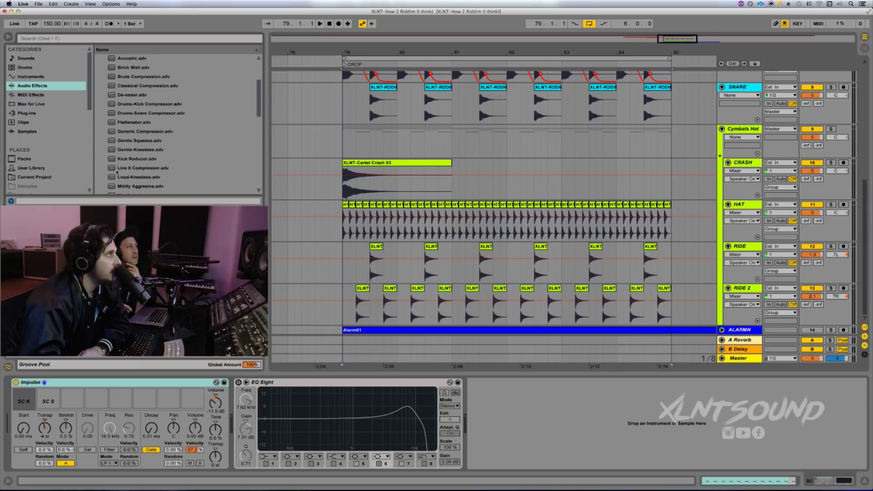
pyautogui.click(116, 169)
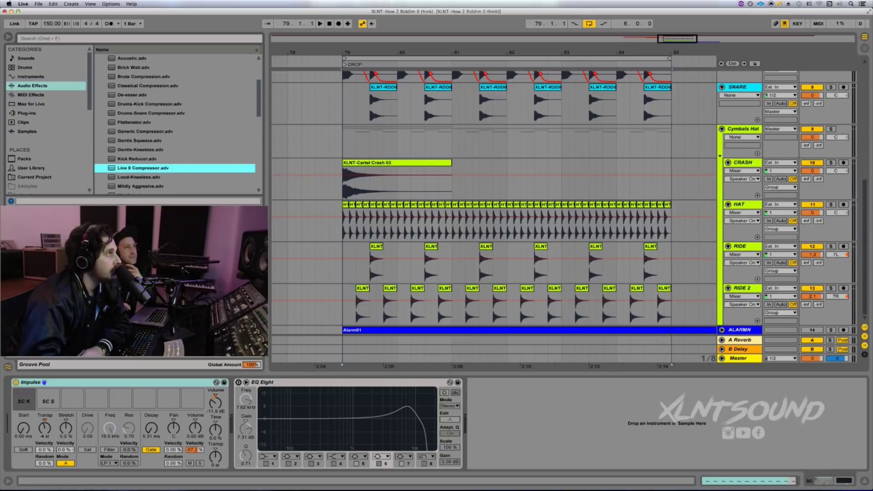
pyautogui.click(357, 231)
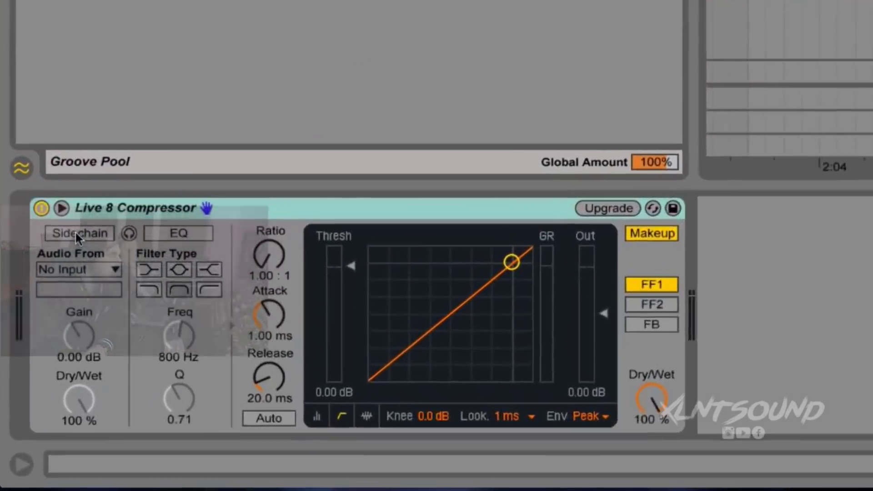
# Enable the sidechain on the HAT track's compressor and set its audio source to SC
pyautogui.click(30, 392)
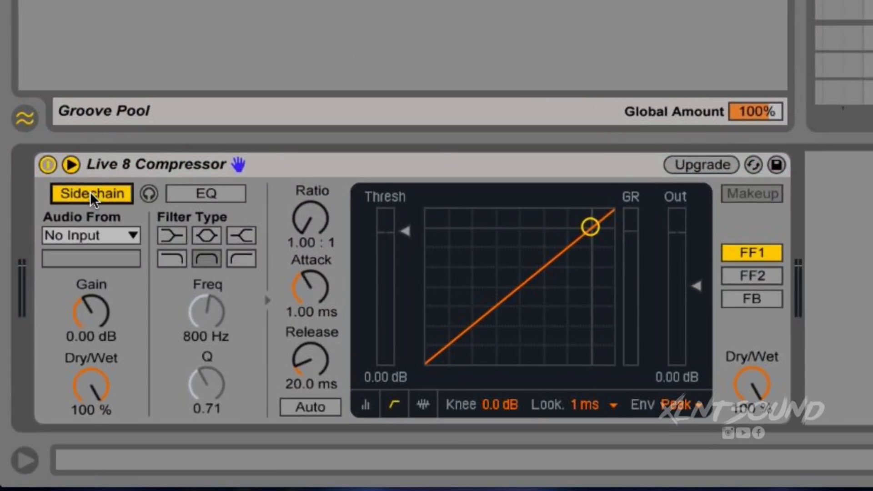
pyautogui.click(122, 235)
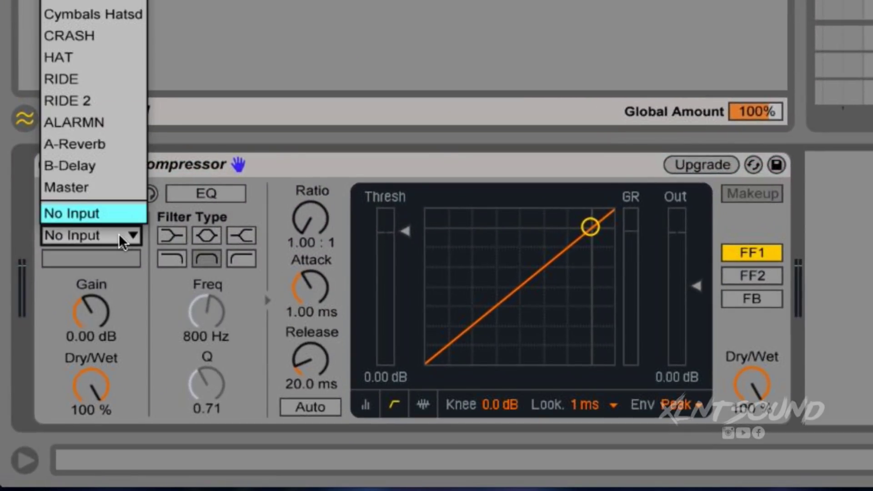
pyautogui.click(91, 2)
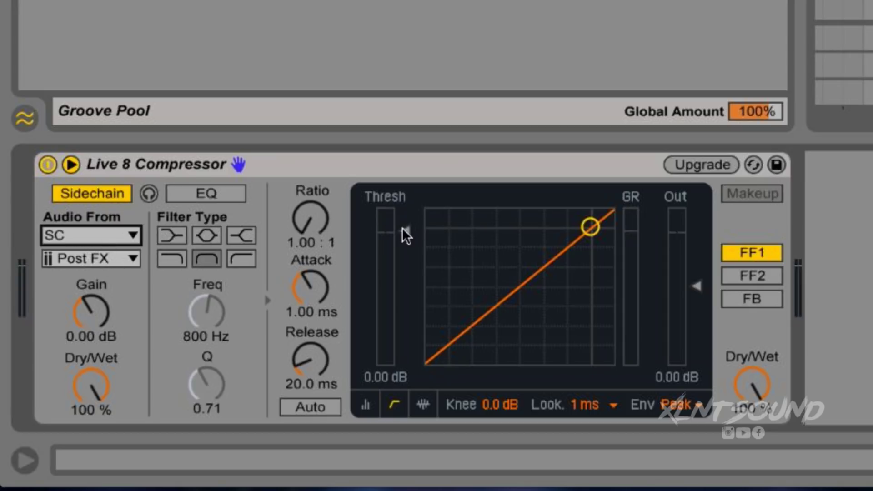
# Play the drop while setting the compressor's ratio to 2.52:1, attack to 0.20 ms, threshold to -14.2 dB and knee to 18 dB
pyautogui.moveTo(327, 225); pyautogui.dragTo(326, 197)
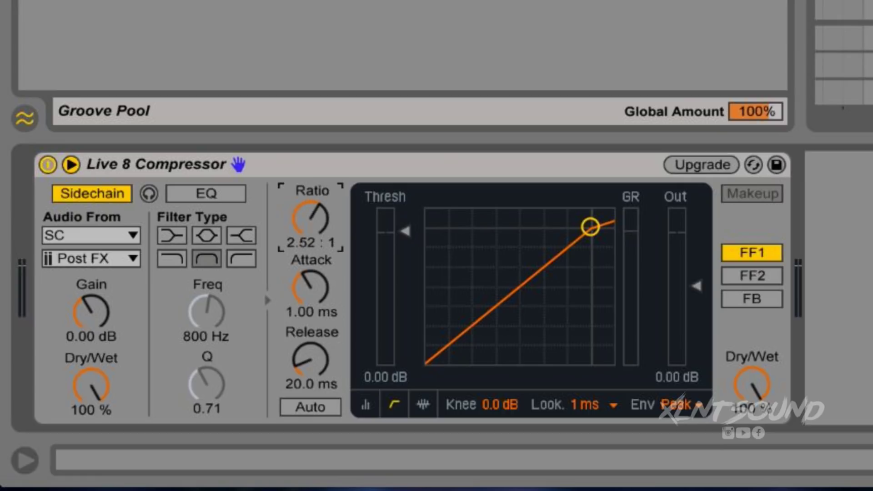
pyautogui.press('space')
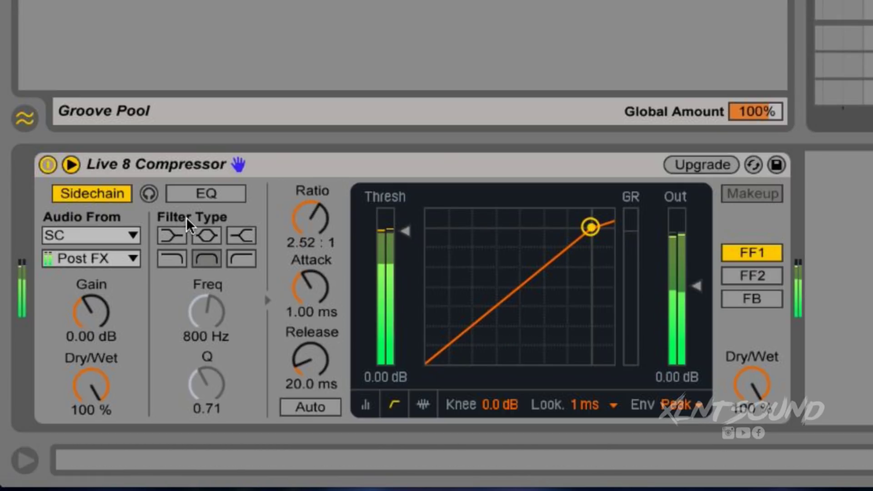
pyautogui.moveTo(315, 260); pyautogui.dragTo(315, 291)
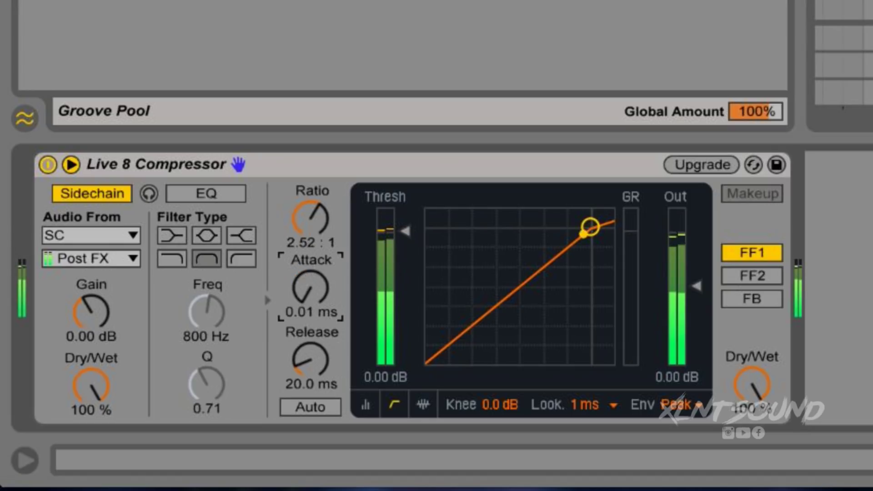
pyautogui.scroll(8, 336, 289)
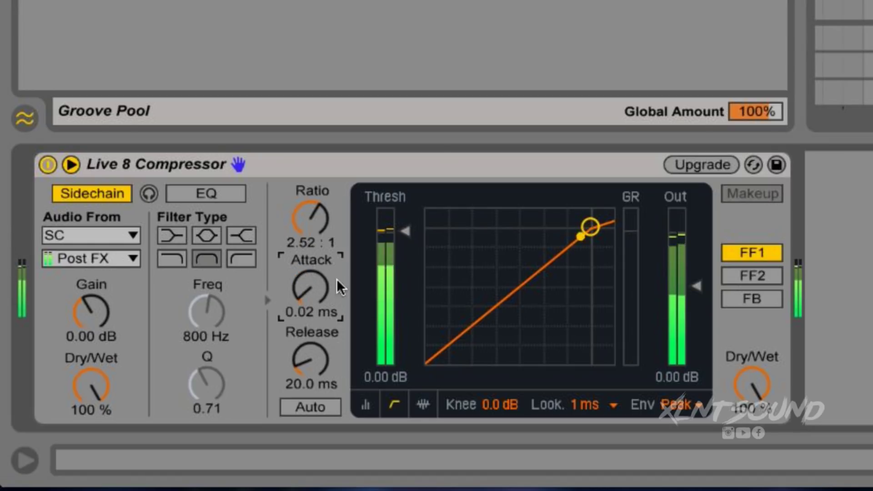
pyautogui.moveTo(411, 234); pyautogui.dragTo(410, 291)
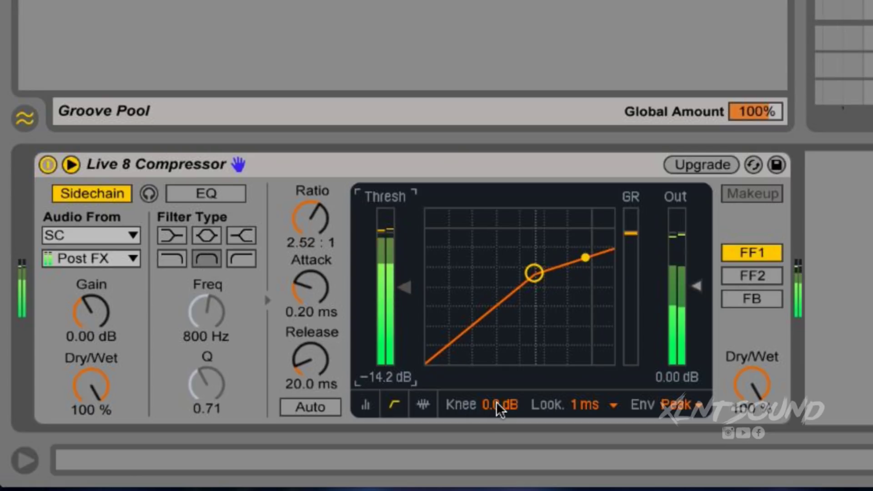
pyautogui.moveTo(498, 406); pyautogui.dragTo(498, 366)
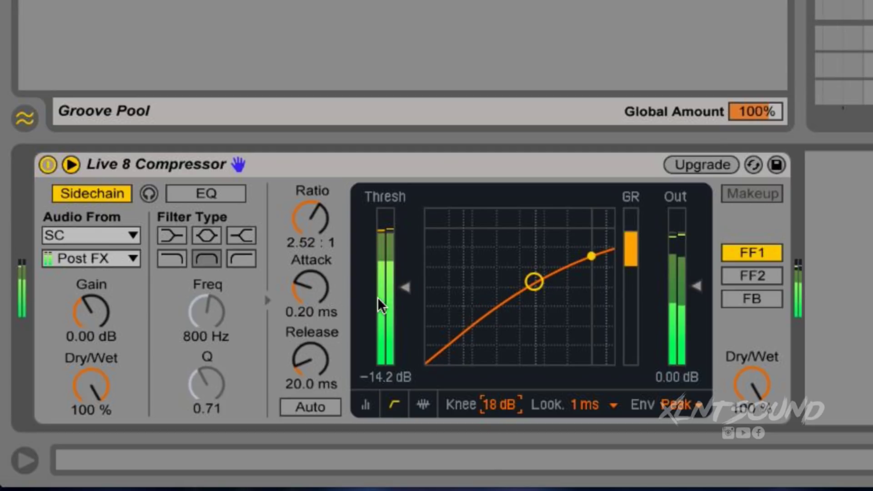
# Set the compressor's release to 1.00 ms, attack to 0.06 ms and ratio to inf:1
pyautogui.moveTo(295, 388); pyautogui.dragTo(295, 409)
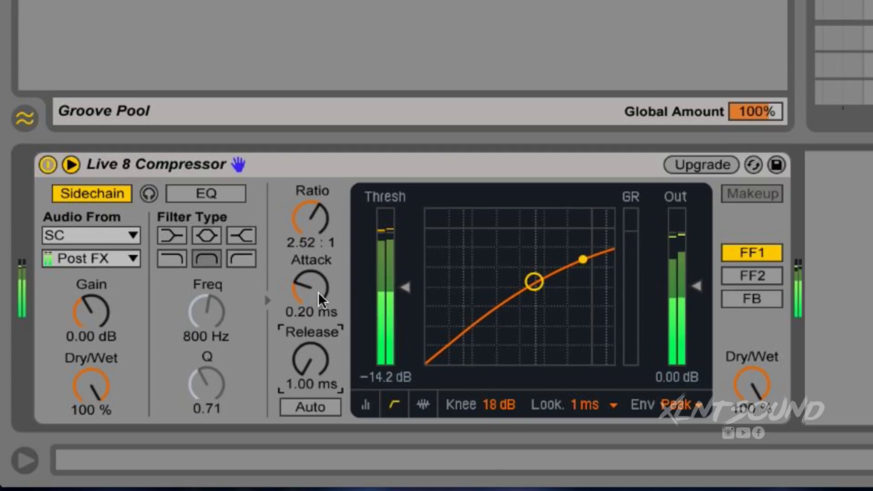
pyautogui.moveTo(311, 312); pyautogui.dragTo(311, 331)
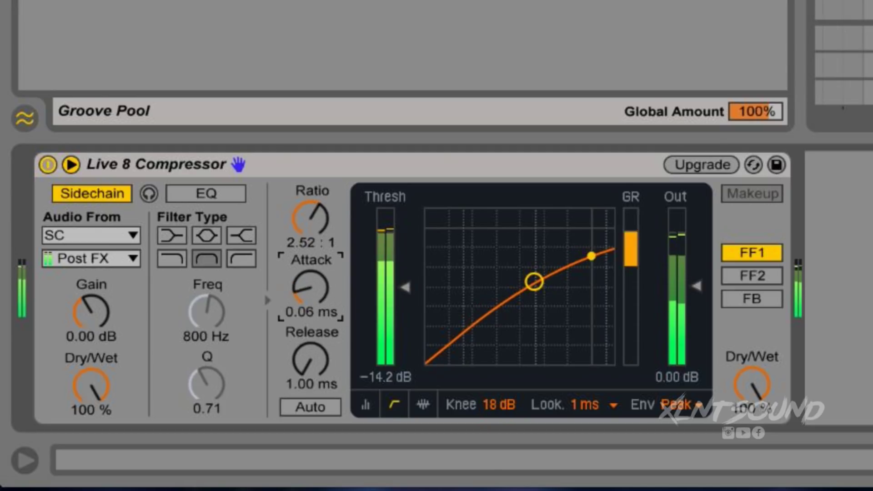
pyautogui.moveTo(324, 230); pyautogui.dragTo(324, 200)
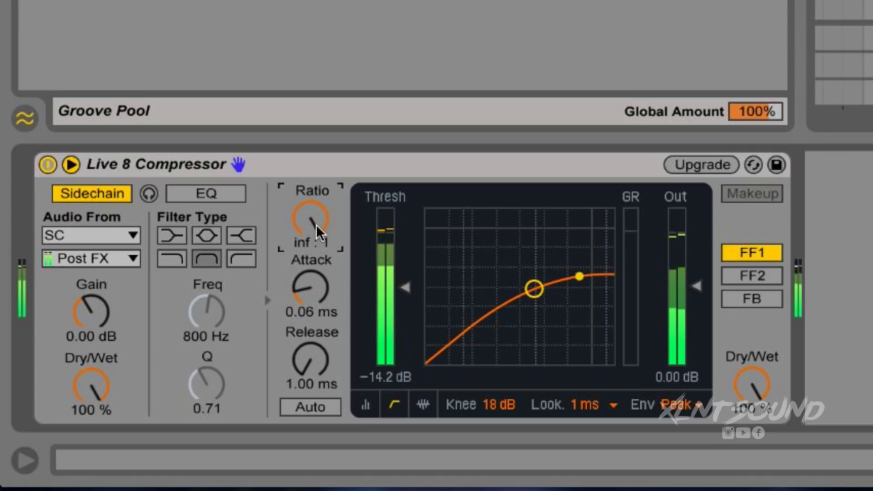
# Enable the compressor's sidechain EQ and set it to a low-pass filter at about 2.95 kHz
pyautogui.click(208, 193)
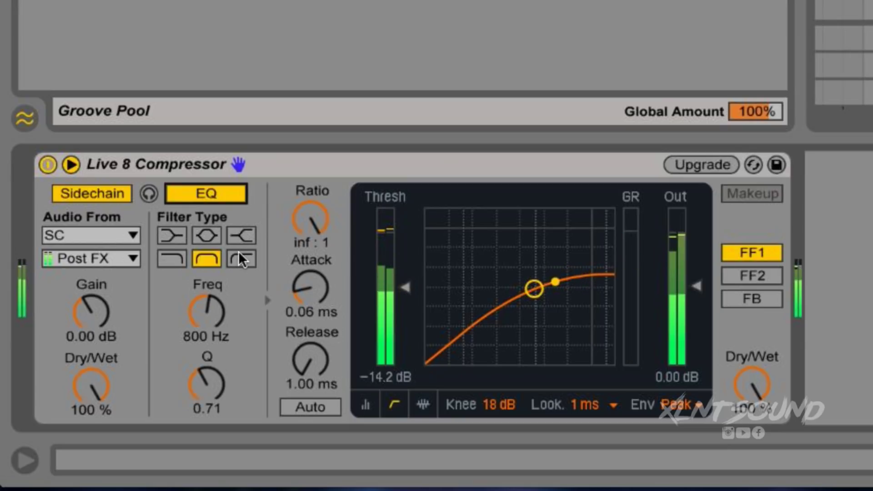
pyautogui.click(242, 258)
pyautogui.moveTo(217, 299); pyautogui.dragTo(217, 278)
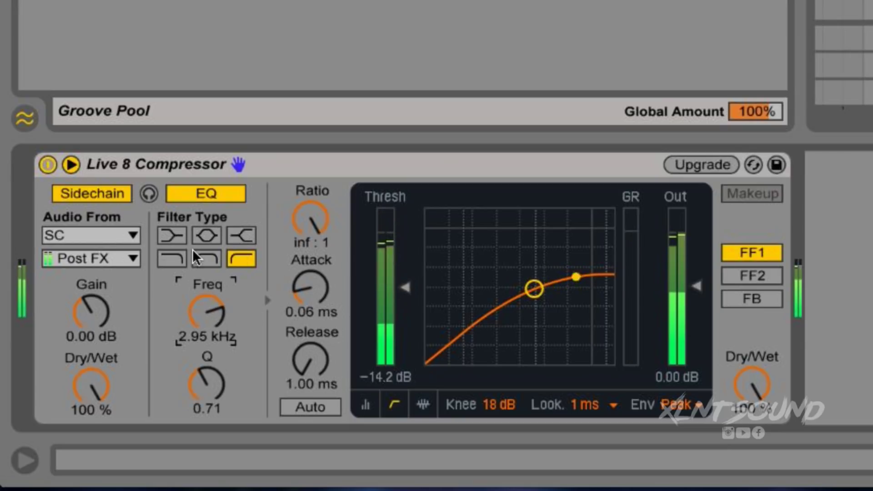
pyautogui.click(175, 258)
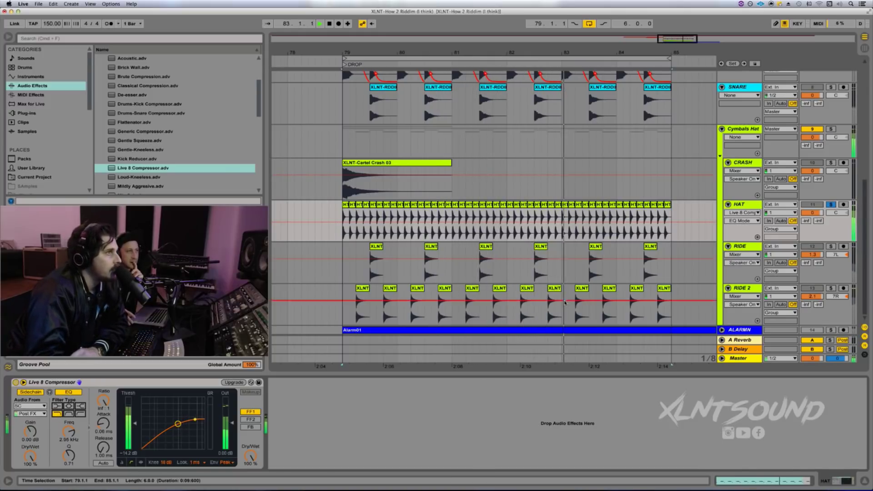
# Take the HAT track out of solo to hear it with the full drop
pyautogui.click(831, 206)
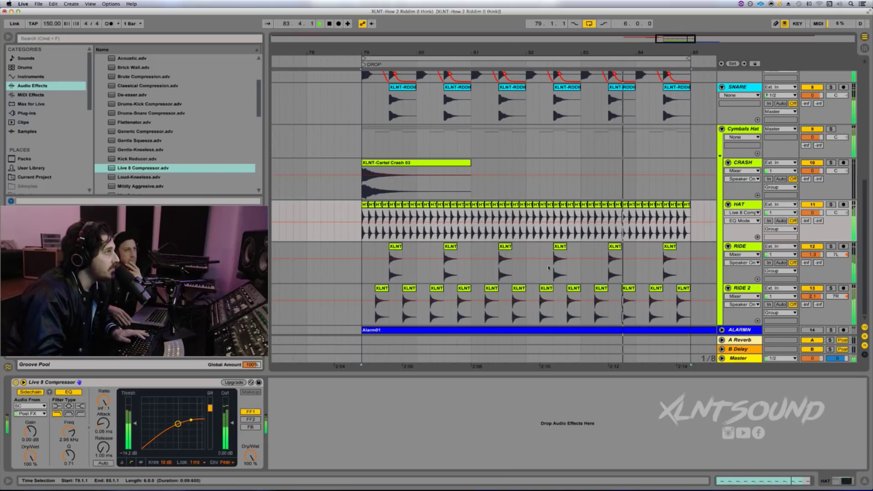
pyautogui.hscroll(5, 534, 259)
pyautogui.scroll(2, 534, 260)
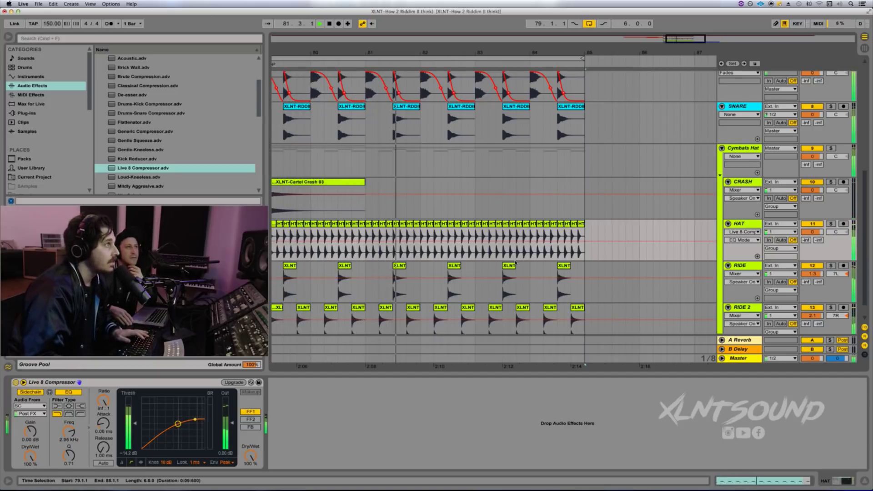
# Unfold the SC track, audition its SC K sample and open its MIDI clip to examine the notes
pyautogui.scroll(10, 533, 260)
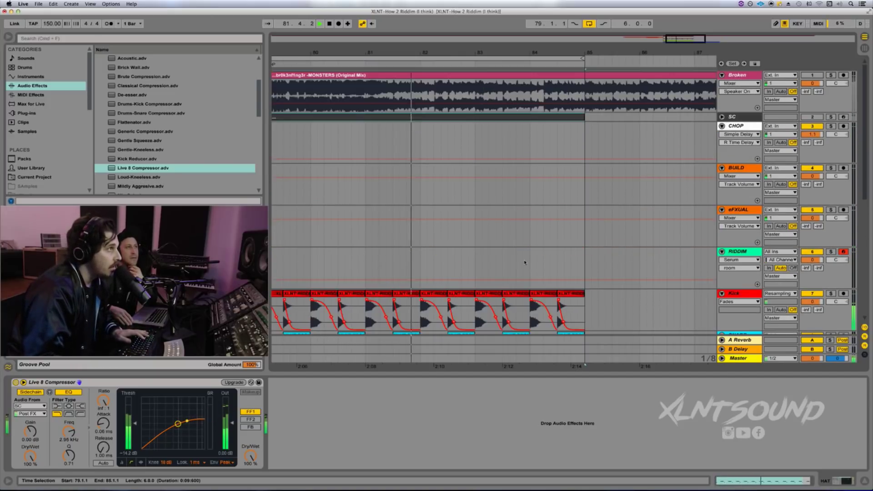
pyautogui.click(721, 117)
pyautogui.hscroll(-5, 682, 137)
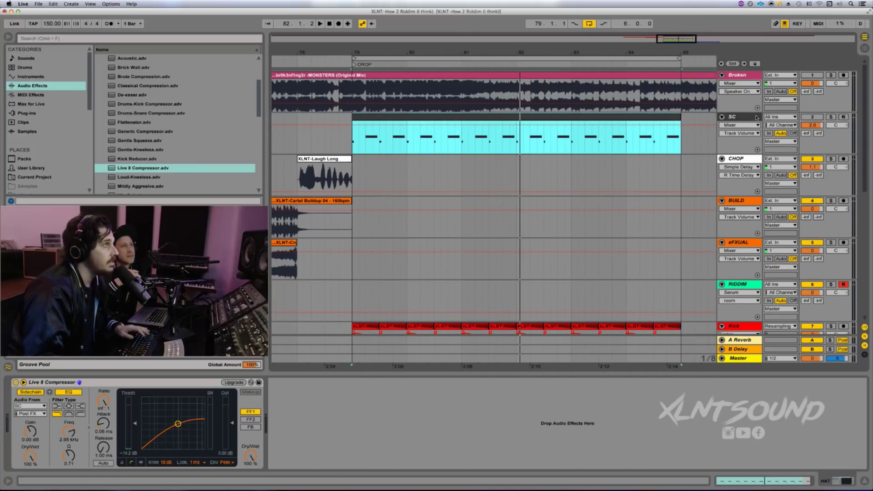
pyautogui.click(597, 117)
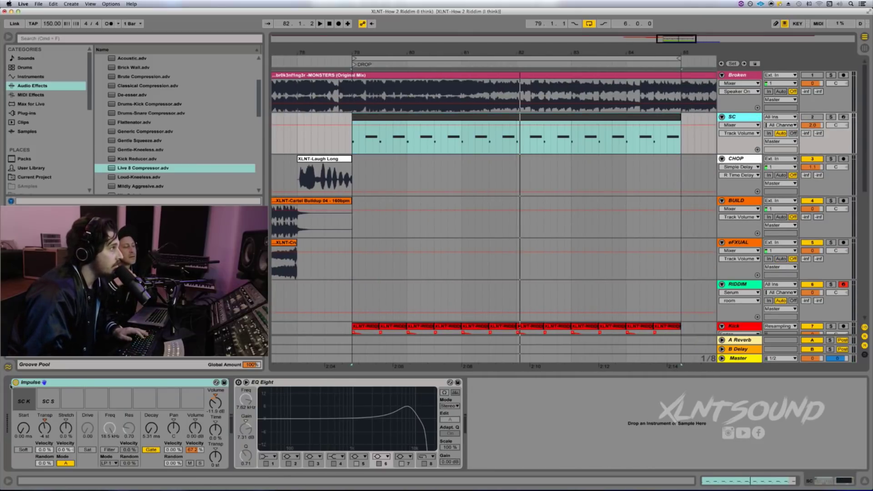
pyautogui.click(25, 394)
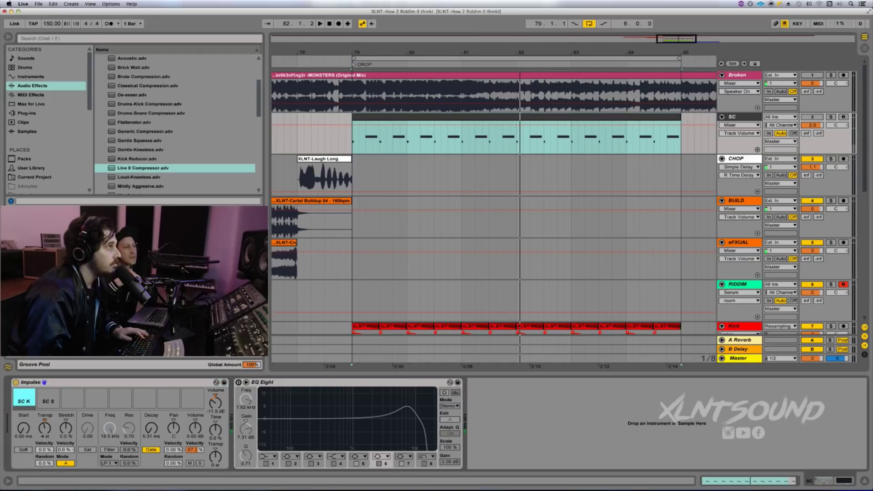
pyautogui.doubleClick(450, 118)
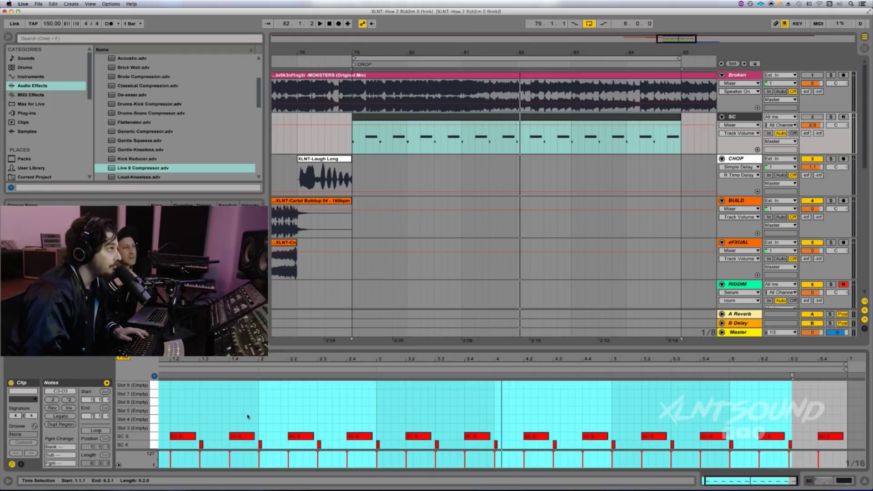
# Rename the SC track SC Kick and duplicate it as a track named SC Snare
pyautogui.click(748, 116)
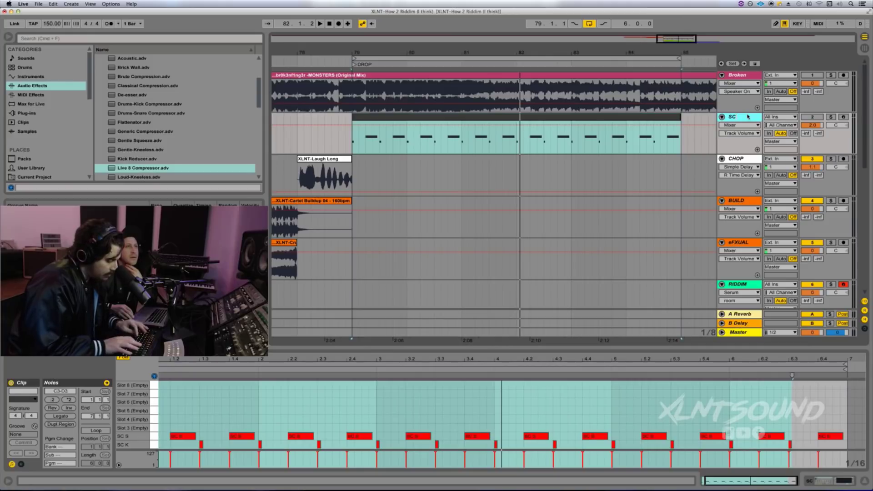
pyautogui.write('ck')
pyautogui.press('Return')
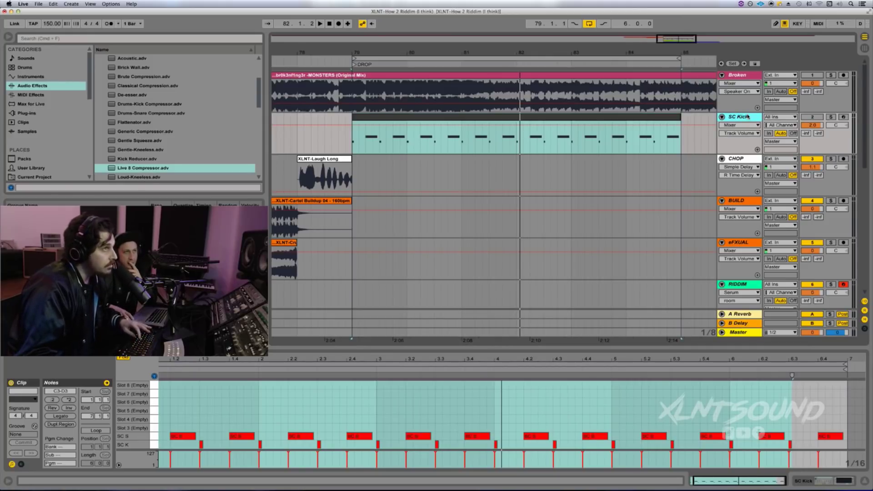
pyautogui.press('super+d')
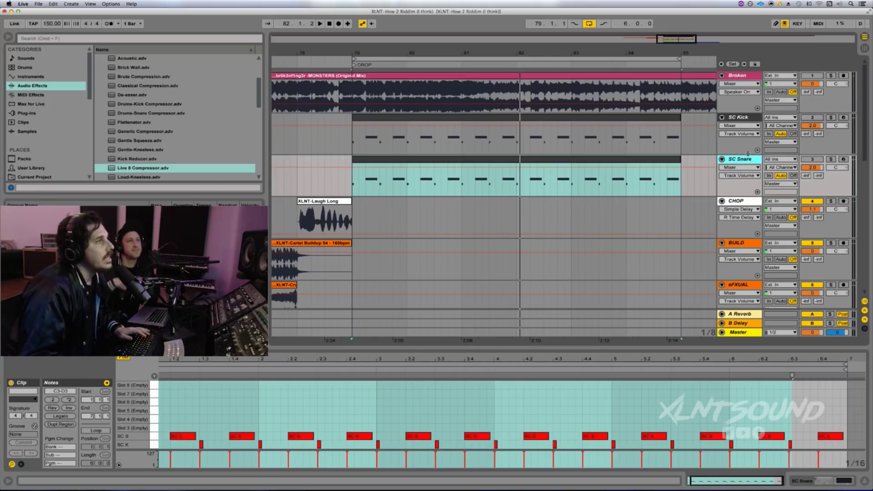
# Delete all SC K notes from the SC Snare track's MIDI clip, leaving only the SC S notes
pyautogui.click(639, 162)
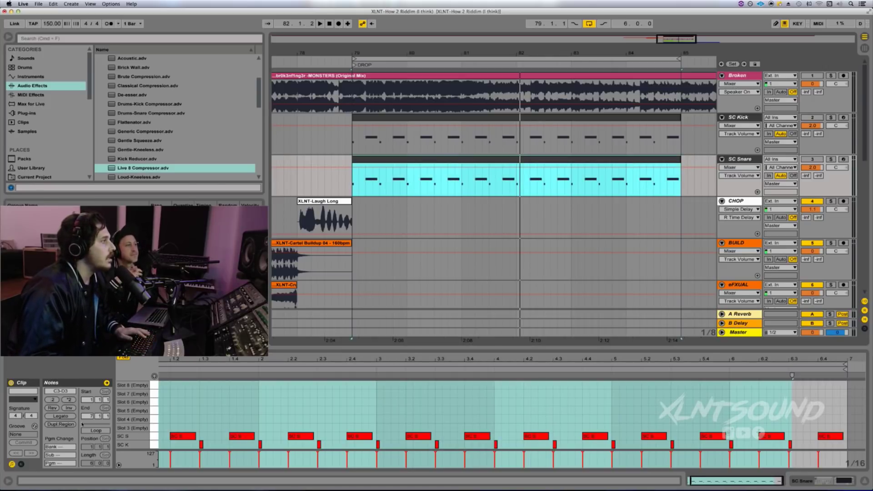
pyautogui.click(153, 435)
pyautogui.click(156, 444)
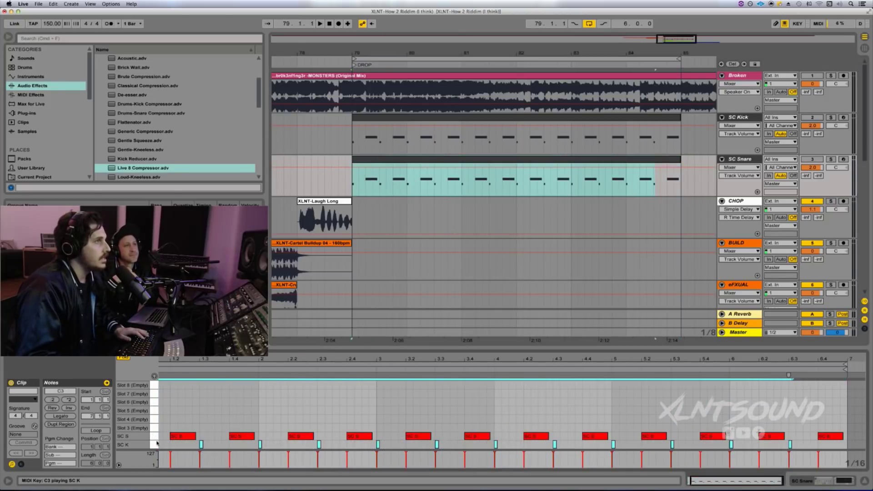
pyautogui.press('Delete')
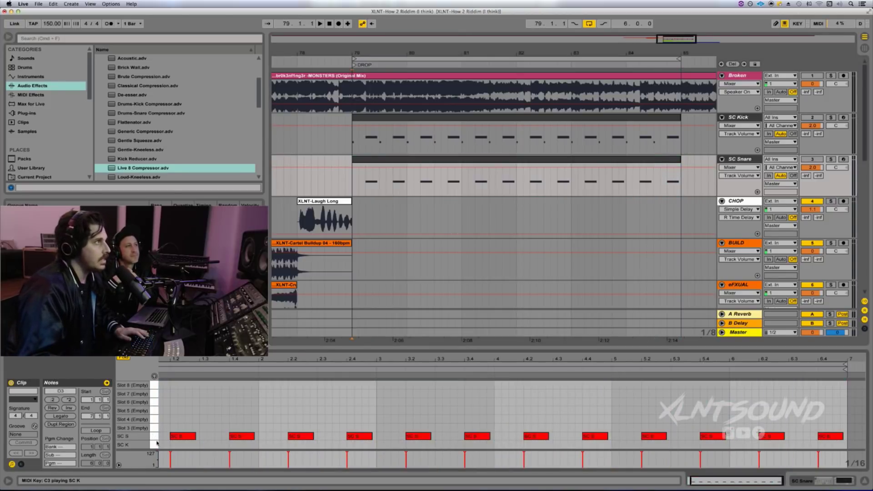
# Delete all SC S notes from the SC Kick track's MIDI clip, leaving only the SC K notes
pyautogui.press('super+z')
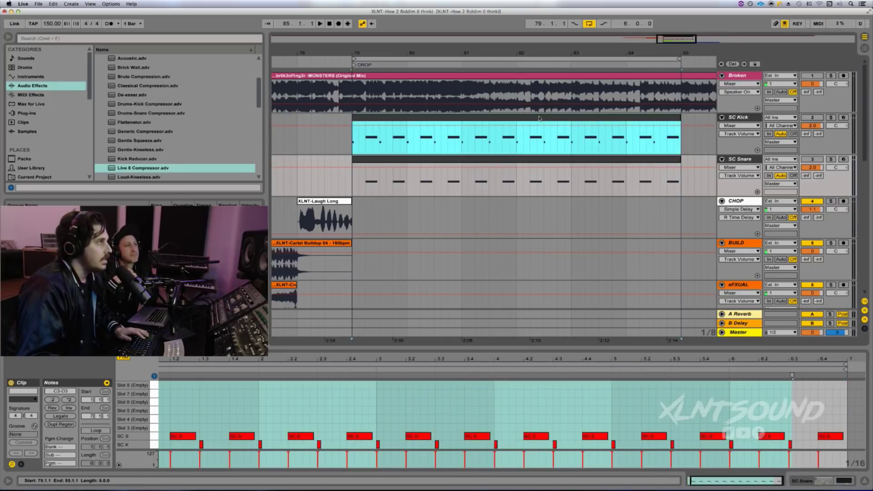
pyautogui.click(156, 437)
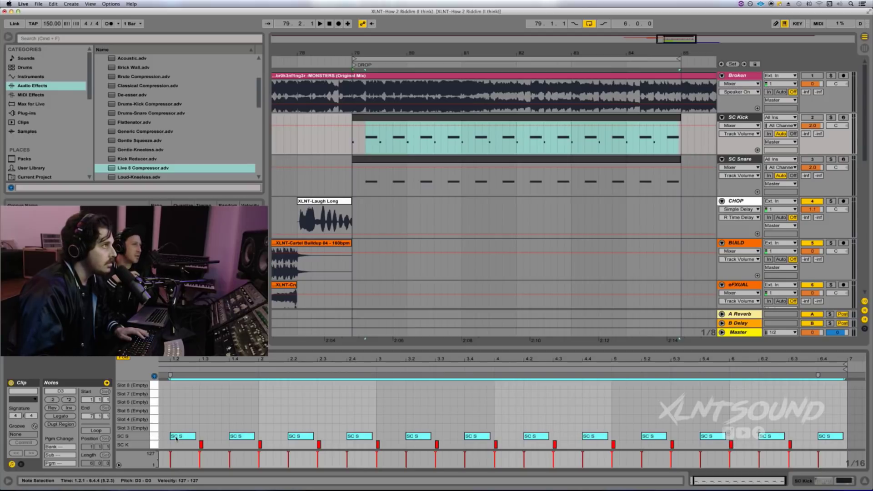
pyautogui.press('Delete')
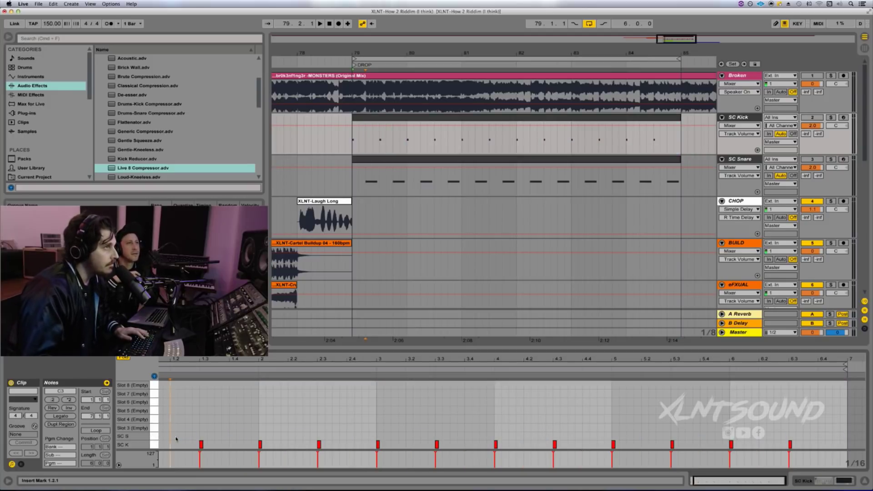
# Check the sidechain input source of the HAT track's compressor and play the drop
pyautogui.scroll(-10, 635, 141)
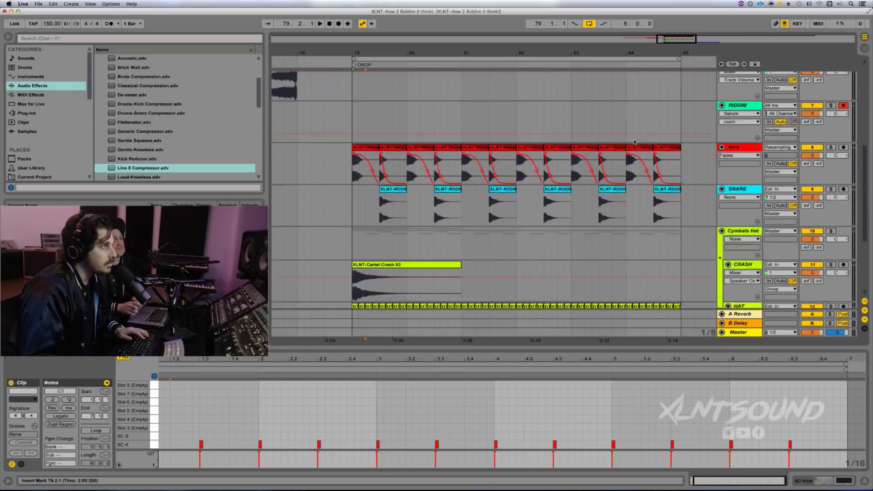
pyautogui.click(742, 179)
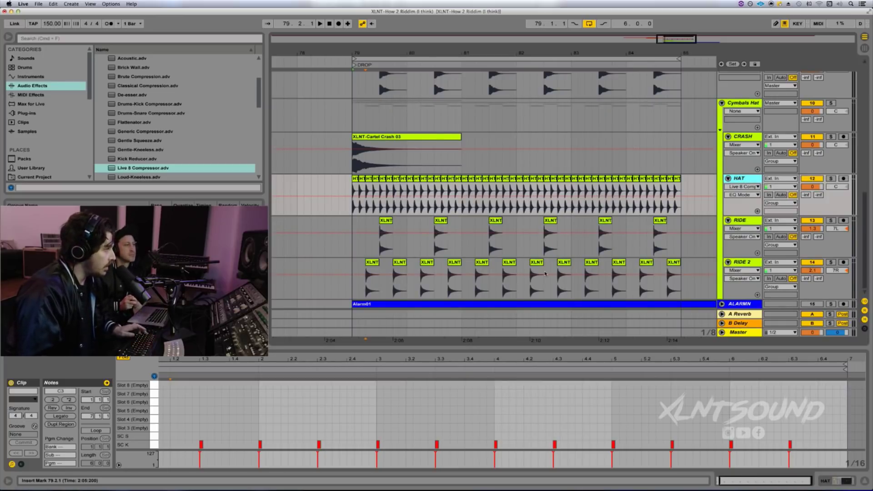
pyautogui.hotkey('shift', 'Tab')
pyautogui.click(31, 407)
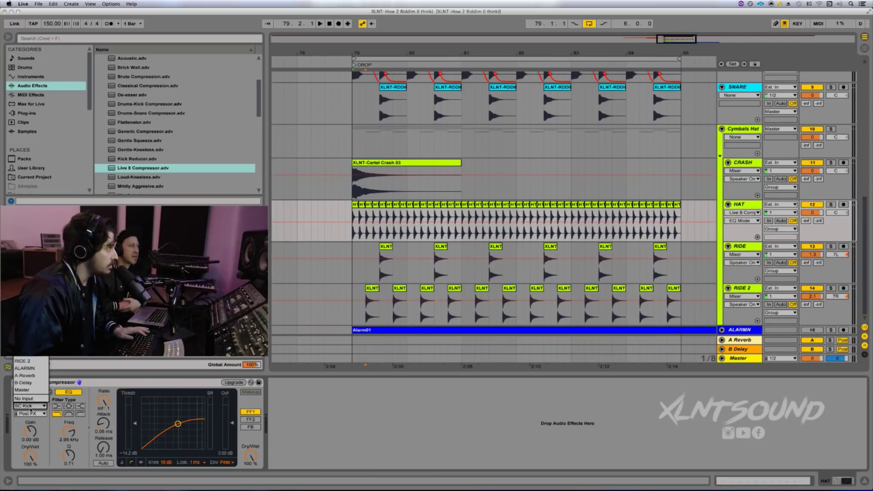
pyautogui.press('Escape')
pyautogui.press('space')
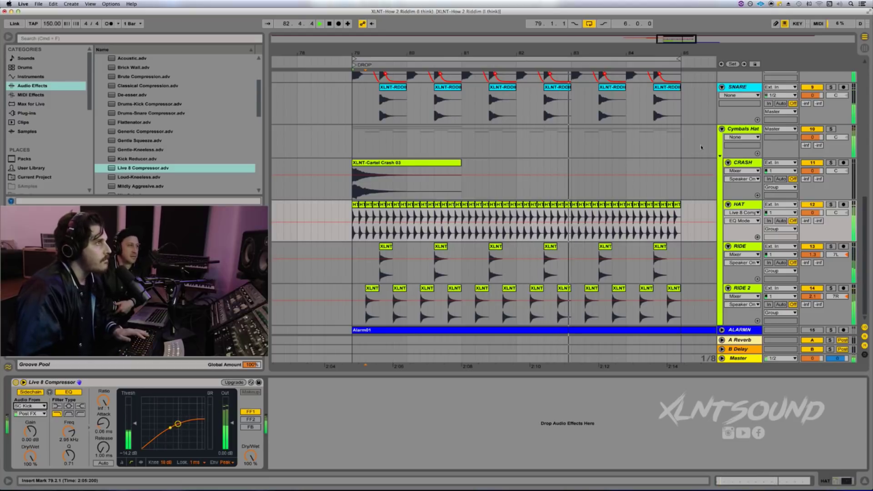
# Group the SC Kick and SC Snare tracks and name the group SC GROUP
pyautogui.scroll(5, 679, 171)
pyautogui.scroll(3, 679, 172)
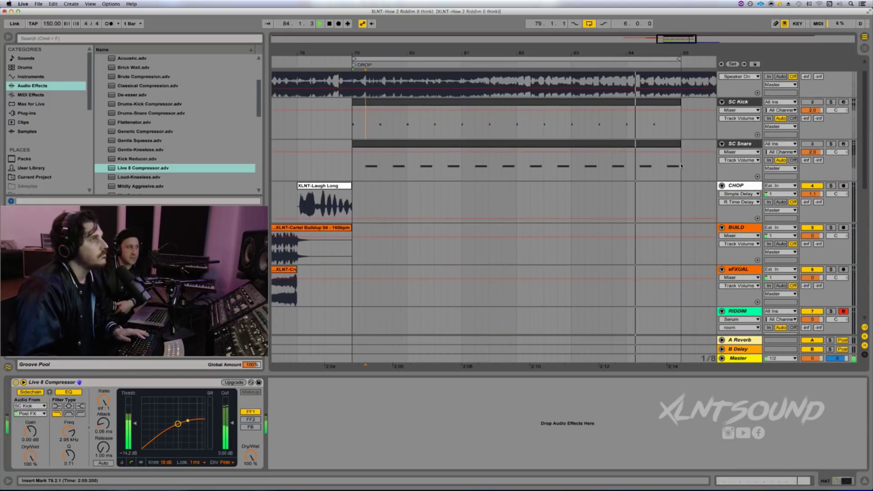
pyautogui.click(730, 103)
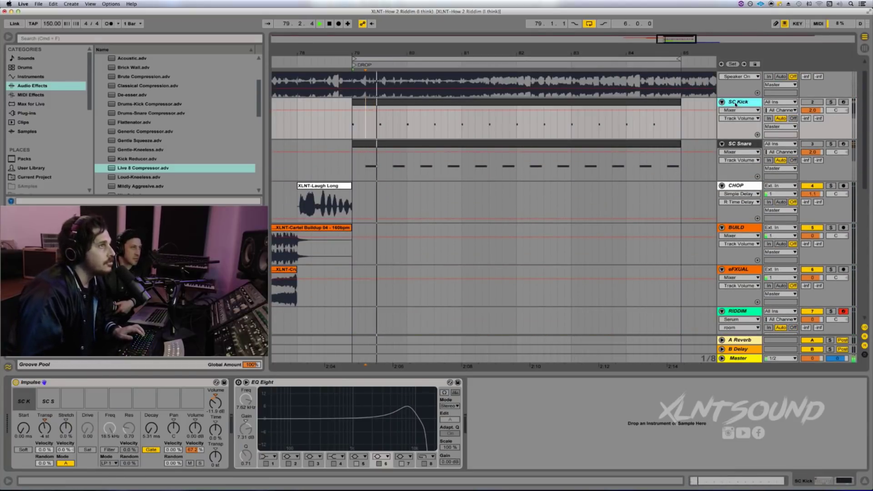
pyautogui.click(737, 144)
pyautogui.press('super+g')
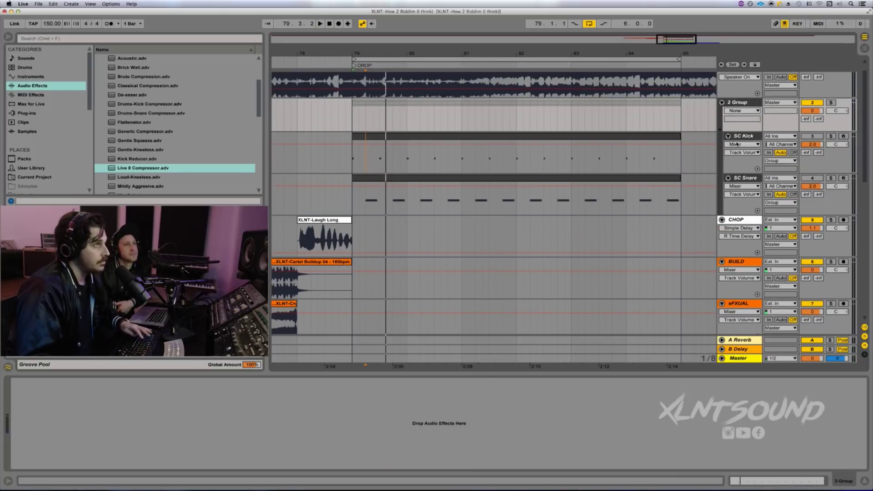
pyautogui.click(733, 103)
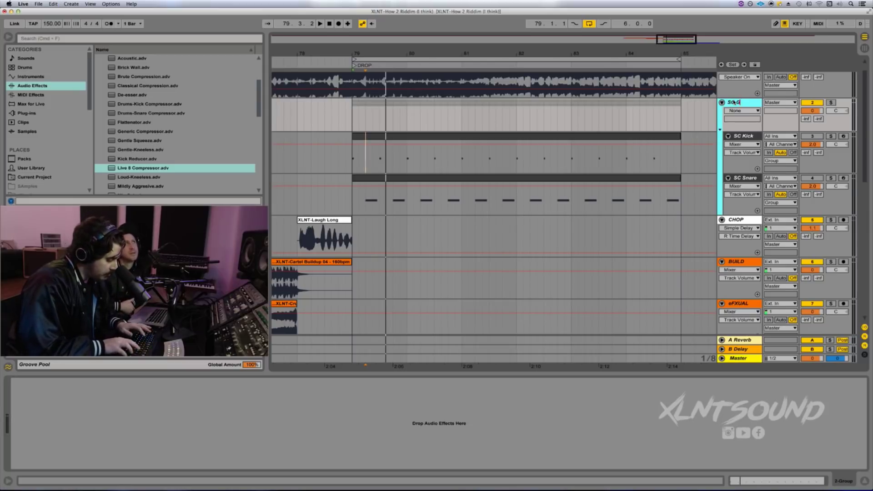
# Play part of the drop to listen to it with the sidechain tracks grouped
pyautogui.press('space')
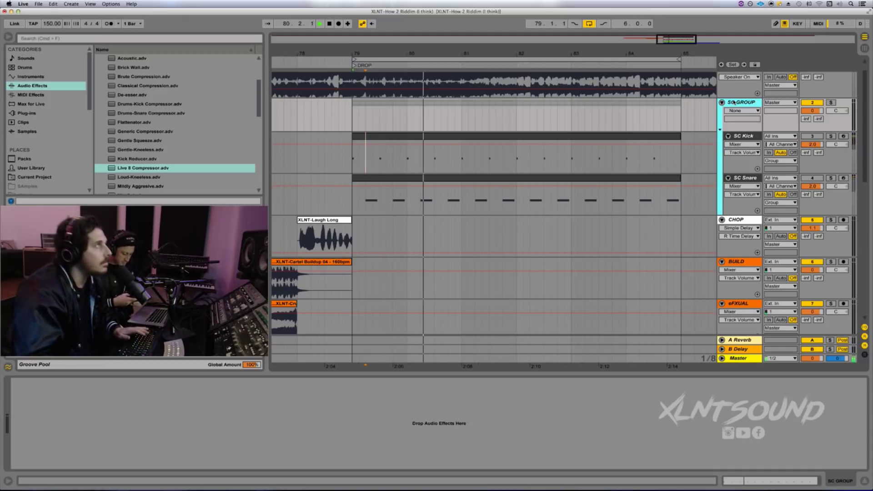
pyautogui.scroll(-3, 721, 141)
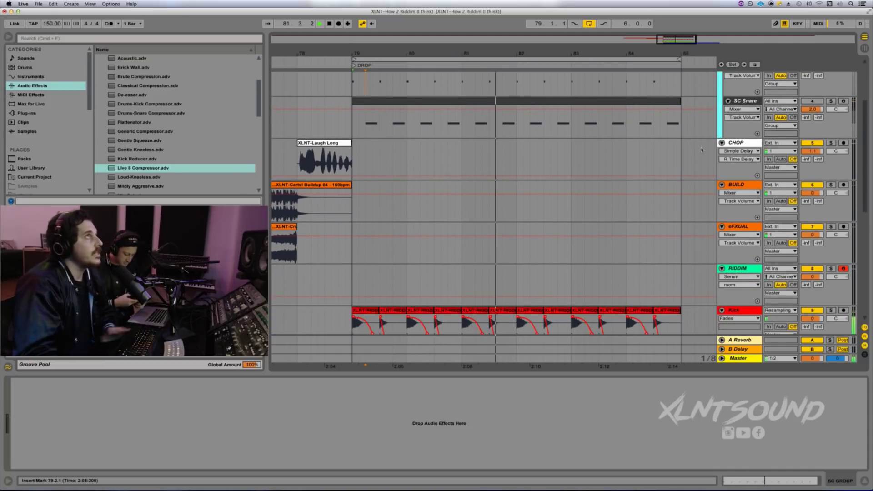
pyautogui.press('space')
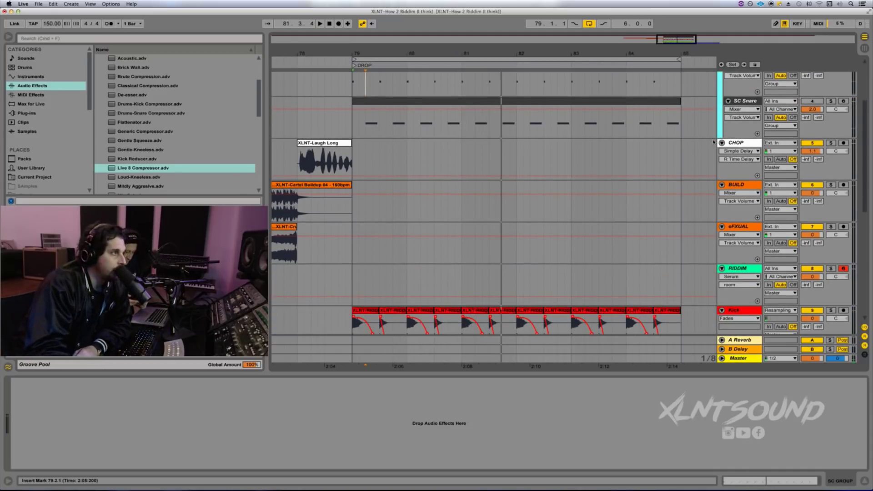
# Unfold the ALARMN track, select its Alarm01 clip and play it with the drop
pyautogui.scroll(-8, 722, 142)
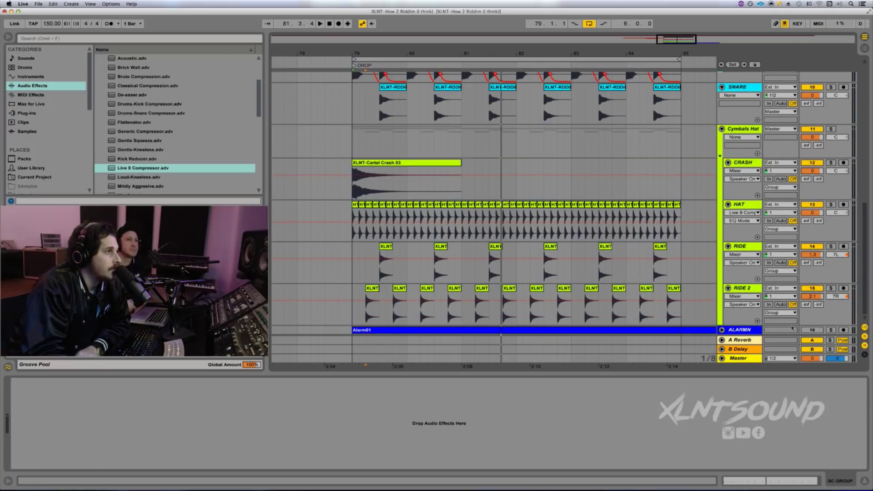
pyautogui.click(722, 330)
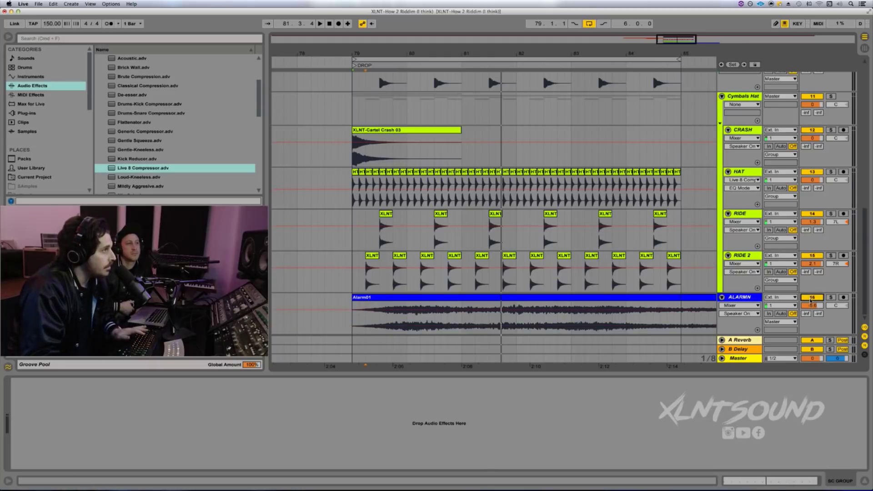
pyautogui.click(472, 298)
pyautogui.press('space')
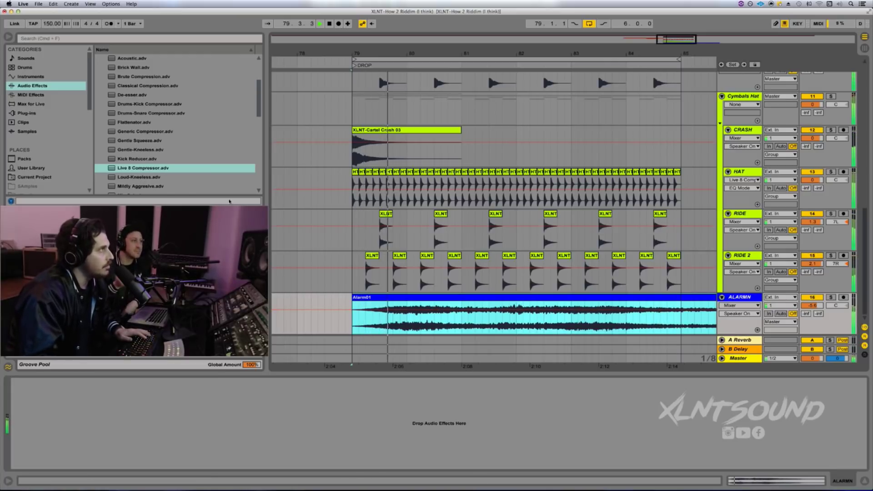
pyautogui.press('space')
# Add the Live 8 Compressor preset to the ALARMN track and sidechain it to SC GROUP
pyautogui.click(280, 432)
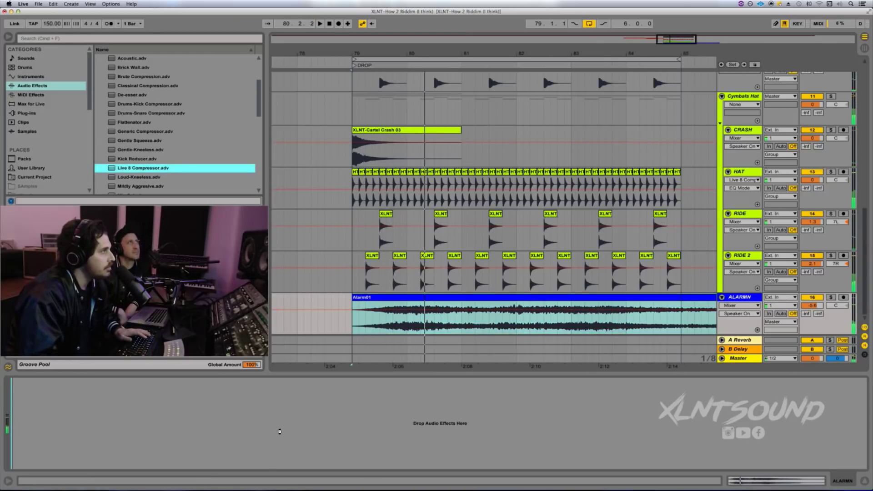
pyautogui.moveTo(280, 431); pyautogui.dragTo(280, 432)
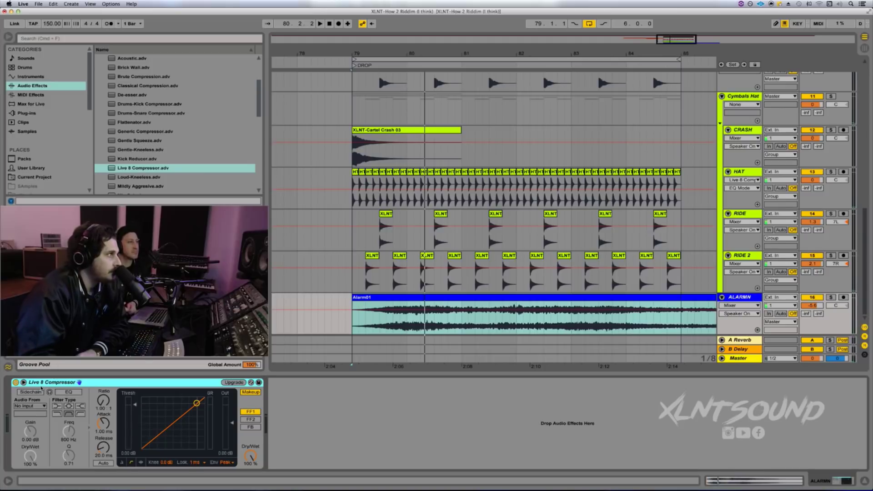
pyautogui.click(31, 392)
pyautogui.click(29, 406)
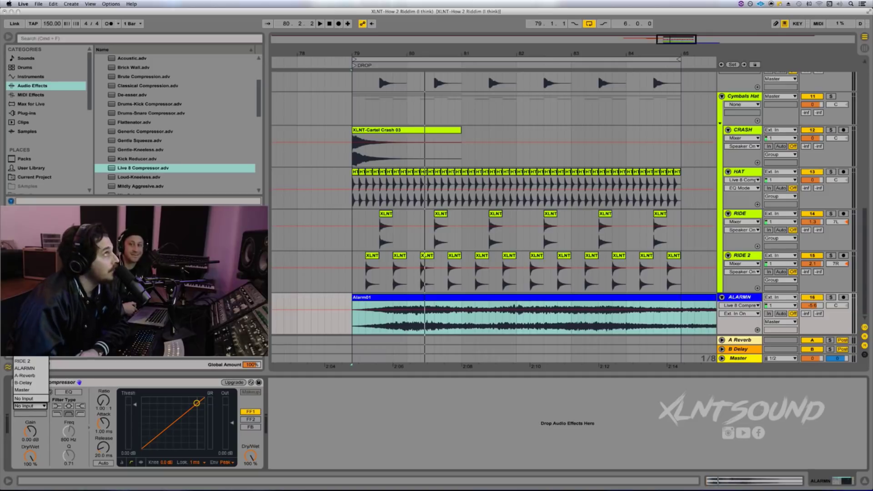
pyautogui.click(23, 360)
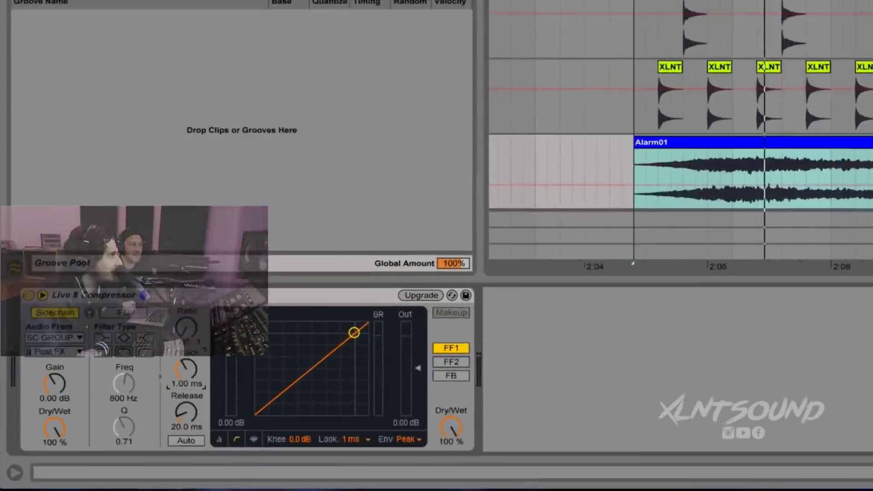
# Set the ALARMN compressor's attack to 0.01 ms, threshold to -14.2 dB and knee to 17 dB
pyautogui.moveTo(104, 422); pyautogui.dragTo(106, 420)
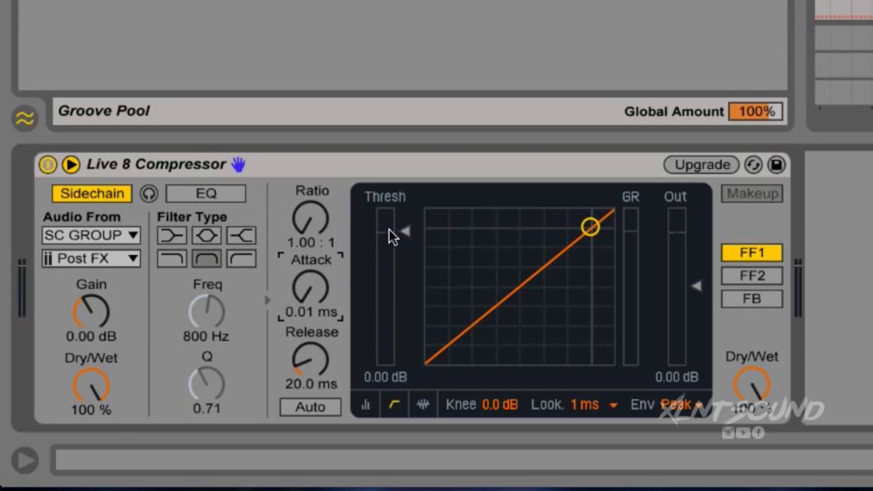
pyautogui.moveTo(392, 237); pyautogui.dragTo(387, 335)
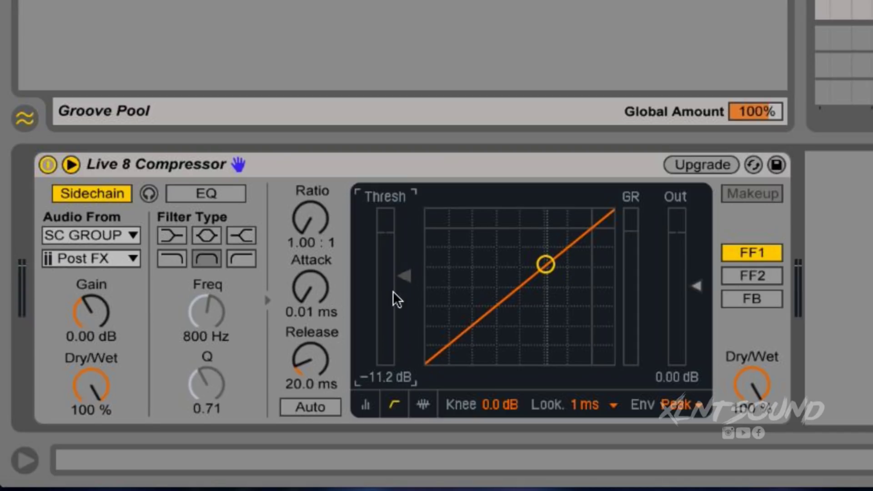
pyautogui.moveTo(393, 294); pyautogui.dragTo(393, 305)
pyautogui.moveTo(497, 405); pyautogui.dragTo(498, 355)
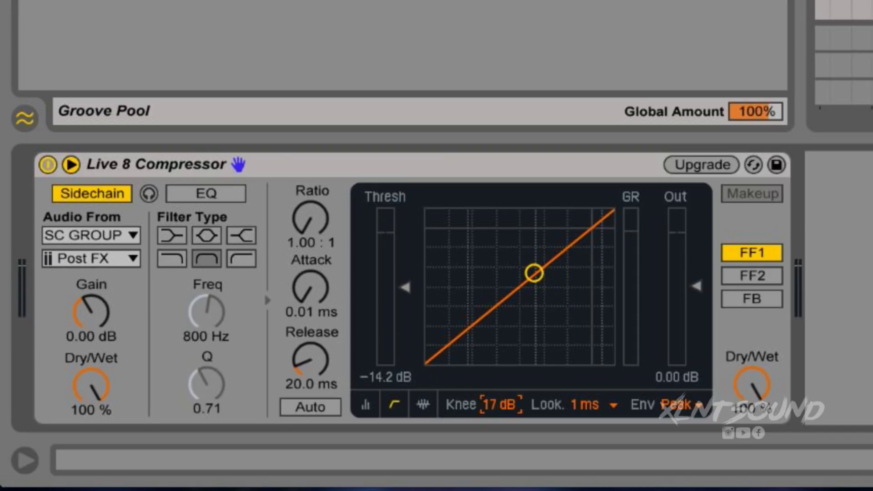
# Set the ALARMN compressor's release to 2.90 ms, ratio to 8.40:1 and threshold to -18.2 dB while listening to the drop
pyautogui.moveTo(310, 360); pyautogui.dragTo(310, 382)
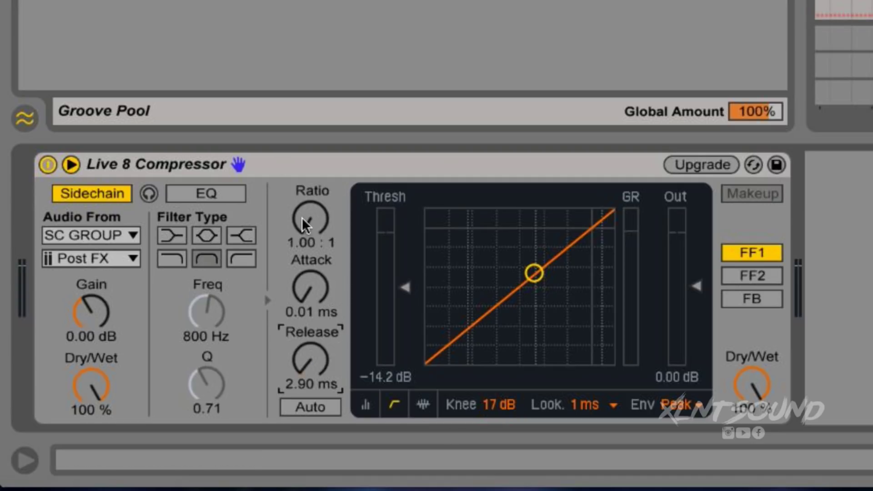
pyautogui.moveTo(289, 197); pyautogui.dragTo(289, 168)
pyautogui.press('space')
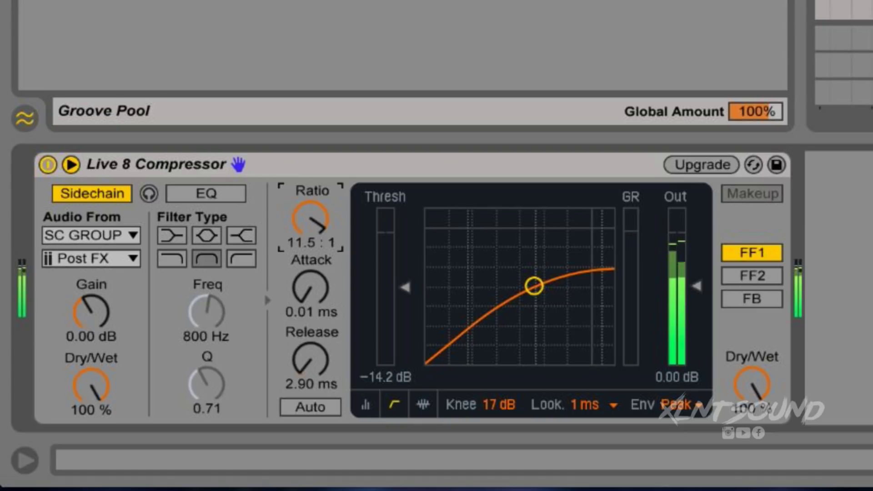
pyautogui.moveTo(304, 220)
pyautogui.mouseDown()
pyautogui.moveTo(304, 207)
pyautogui.moveTo(303, 220)
pyautogui.mouseUp()
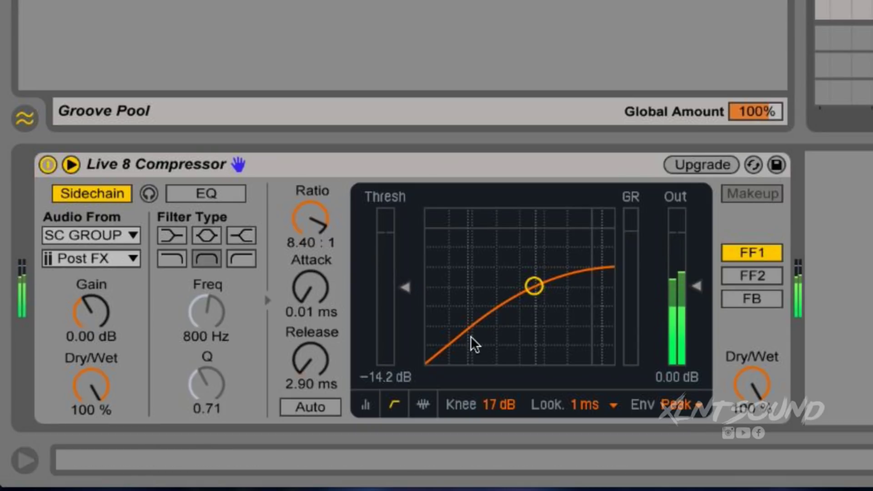
pyautogui.moveTo(411, 302)
pyautogui.mouseDown()
pyautogui.moveTo(405, 322)
pyautogui.moveTo(405, 312)
pyautogui.mouseUp()
# Switch the ALARMN compressor's sidechain source to SC Kick and set its release to 32.8 ms during playback
pyautogui.click(97, 255)
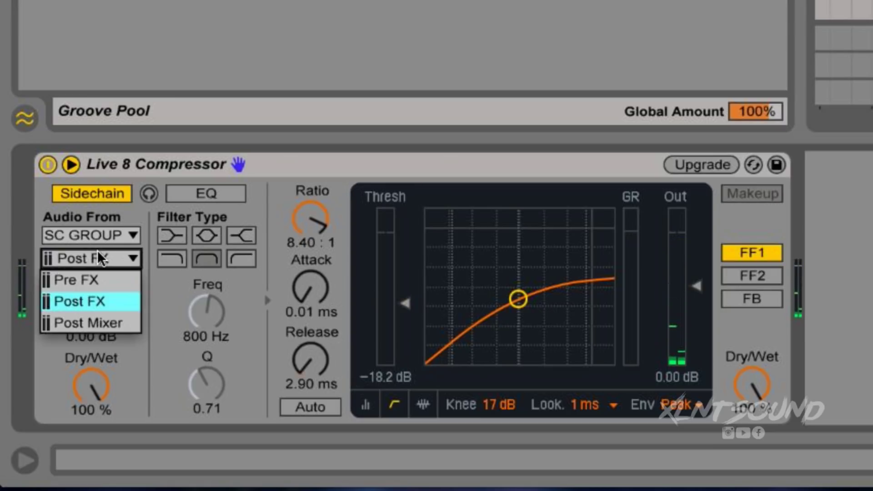
pyautogui.click(100, 255)
pyautogui.click(102, 236)
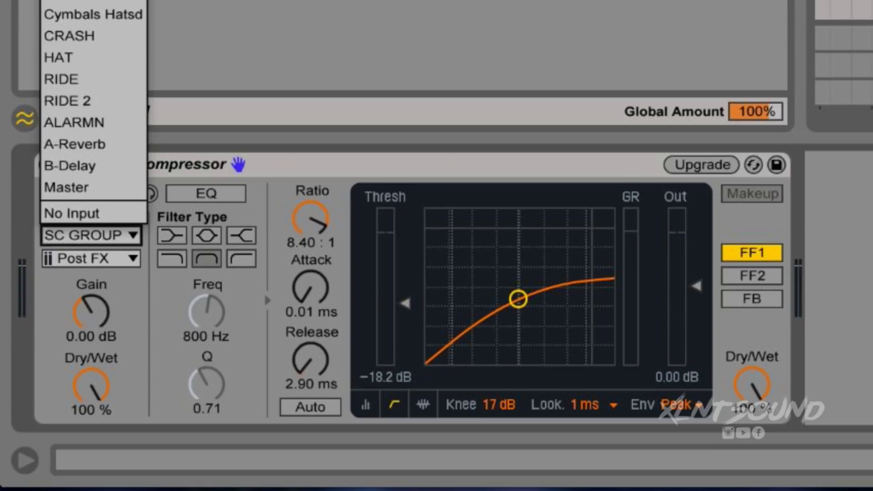
pyautogui.click(91, 2)
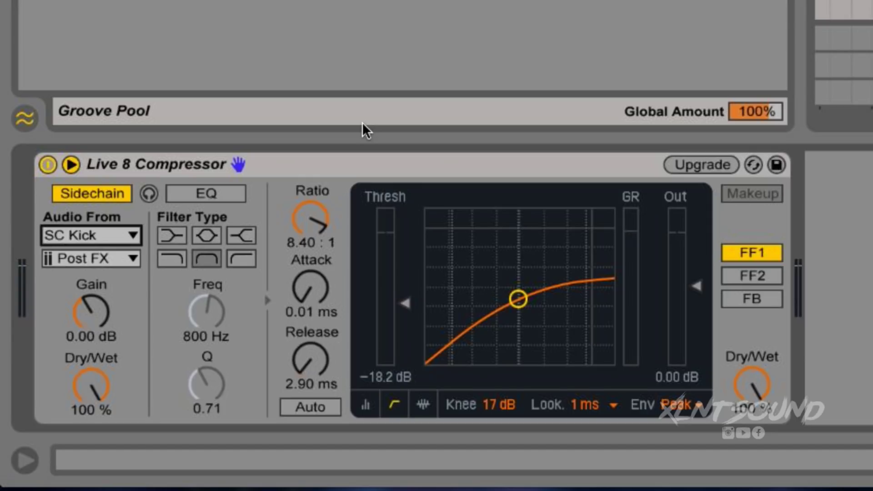
pyautogui.press('space')
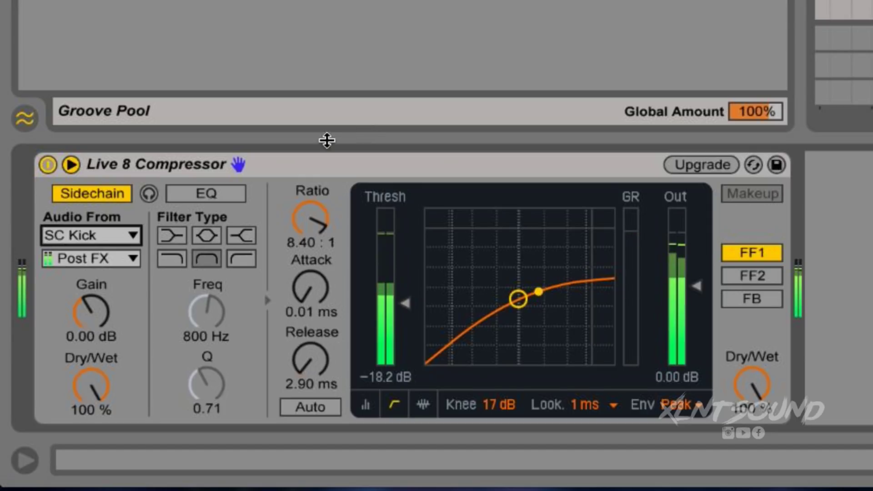
pyautogui.moveTo(313, 381); pyautogui.dragTo(314, 354)
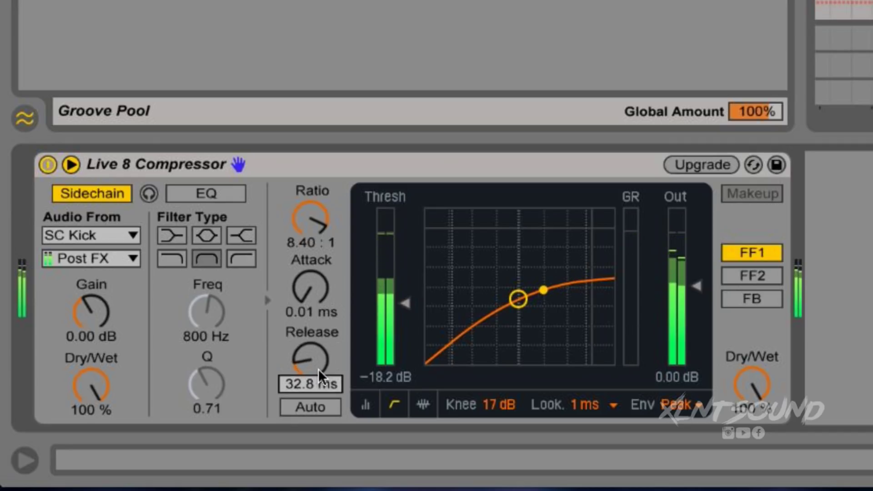
# Duplicate the ALARMN track's Live 8 Compressor and set the copy's sidechain source to SC Snare
pyautogui.click(432, 169)
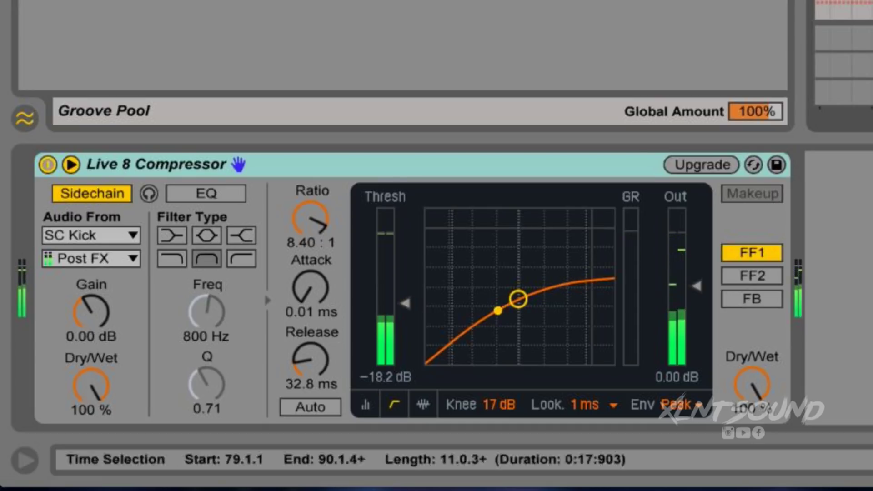
pyautogui.click(350, 176)
pyautogui.hotkey('ctrl', 'd')
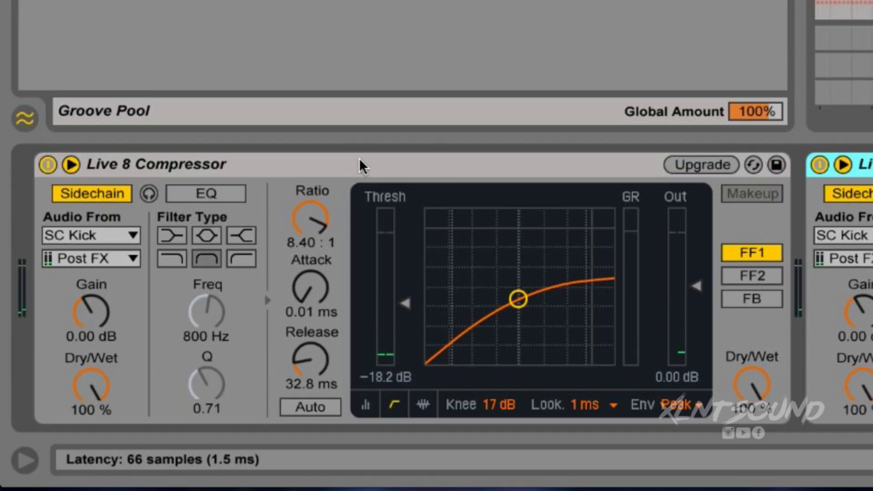
pyautogui.click(842, 235)
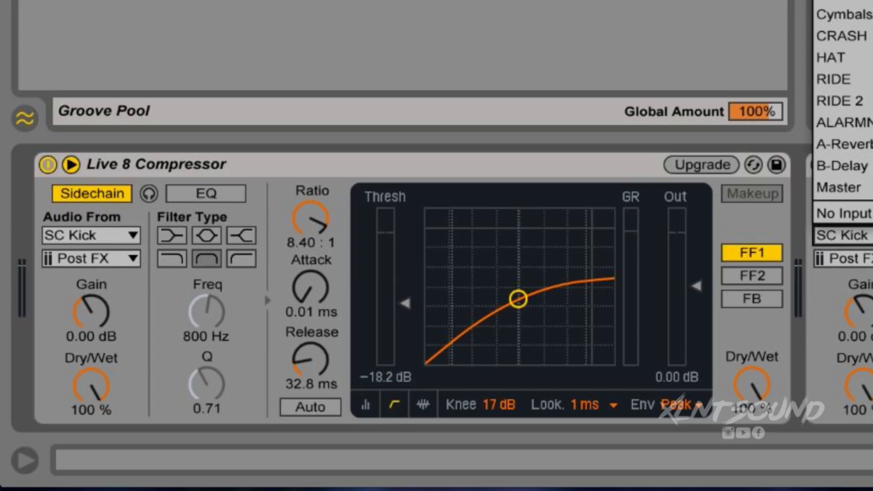
pyautogui.press('Down')
pyautogui.press('Return')
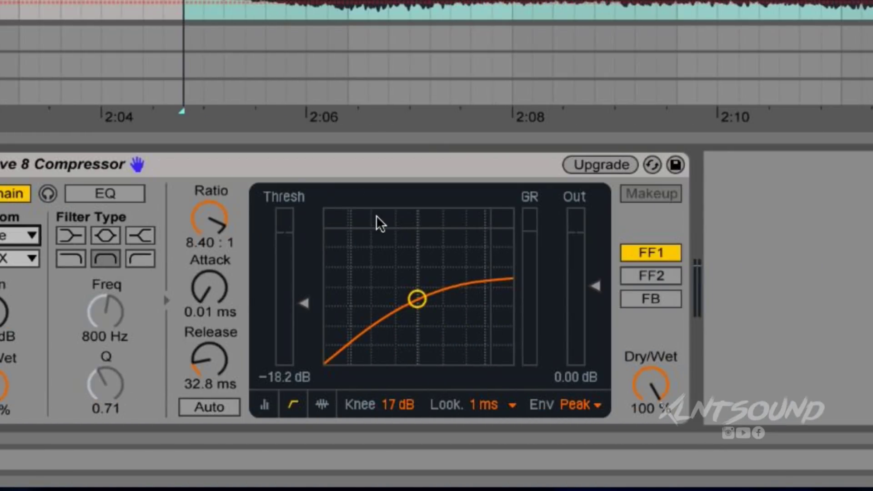
# Unsolo the ALARMN track and play the arrangement from 73.4.1 through the buildup into the drop
pyautogui.press('space')
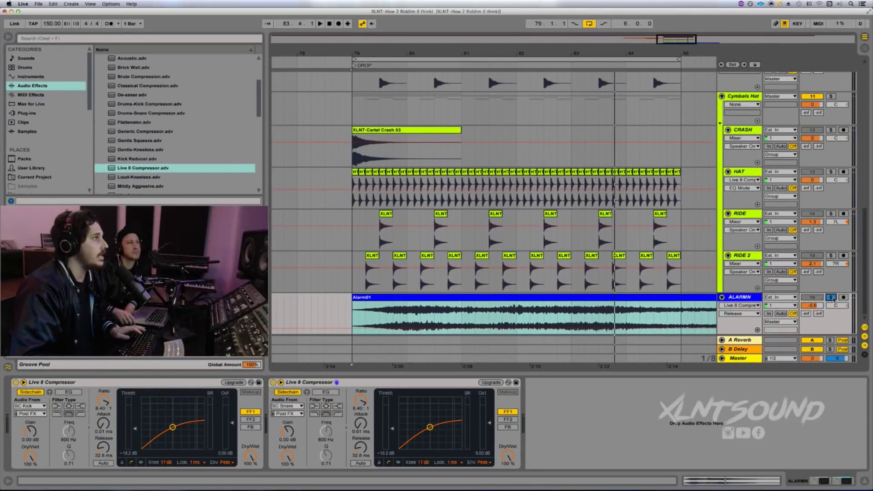
pyautogui.click(832, 297)
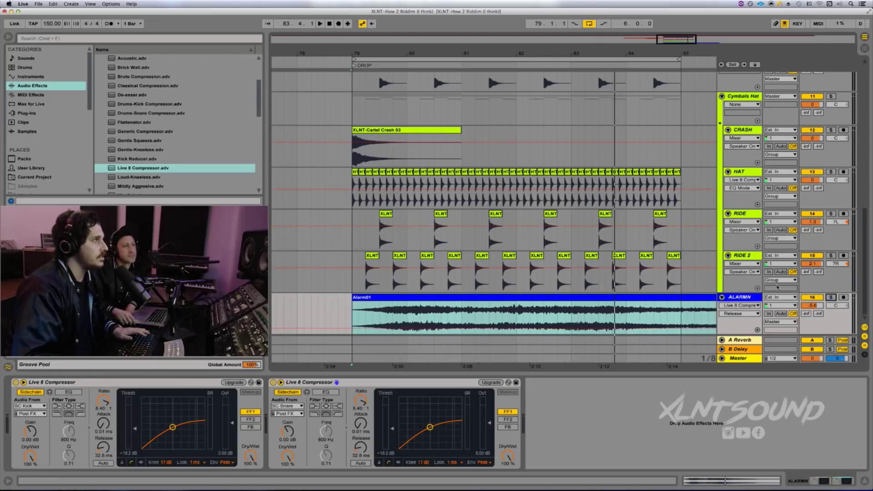
pyautogui.hscroll(-8, 546, 224)
pyautogui.click(510, 112)
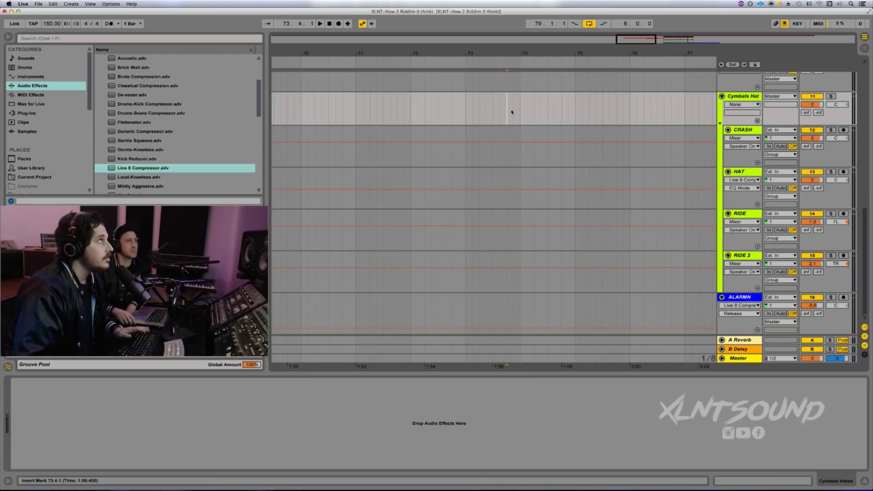
pyautogui.press('space')
pyautogui.scroll(5, 576, 139)
pyautogui.scroll(5, 575, 139)
pyautogui.hscroll(5, 575, 139)
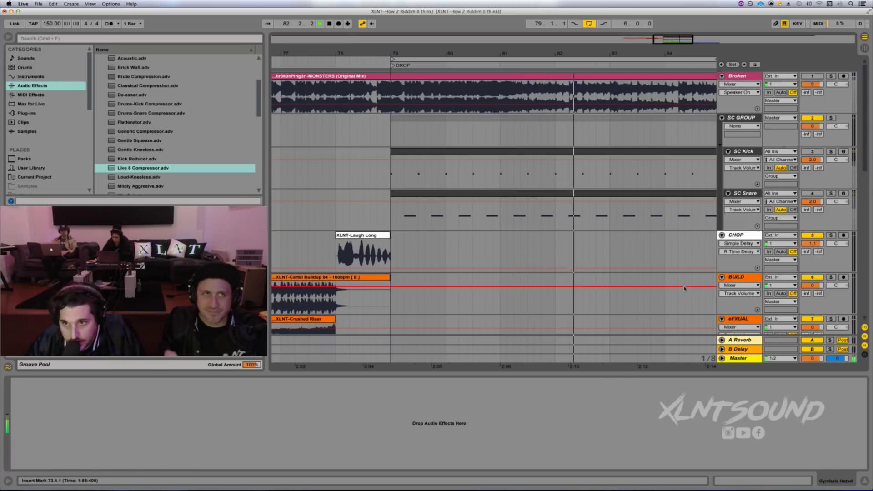
# Solo the Kick track, select its first clip at bar 79 and play the kicks on their own
pyautogui.scroll(-3, 683, 283)
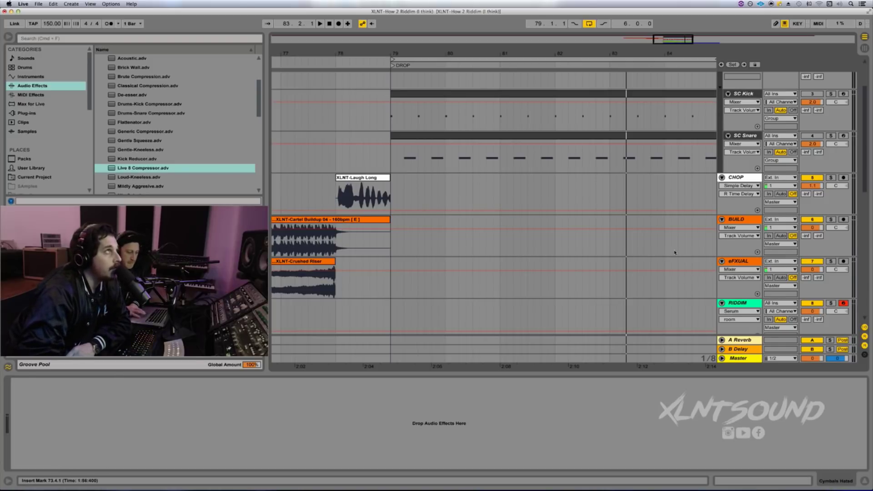
pyautogui.scroll(-2, 675, 253)
pyautogui.scroll(-3, 662, 298)
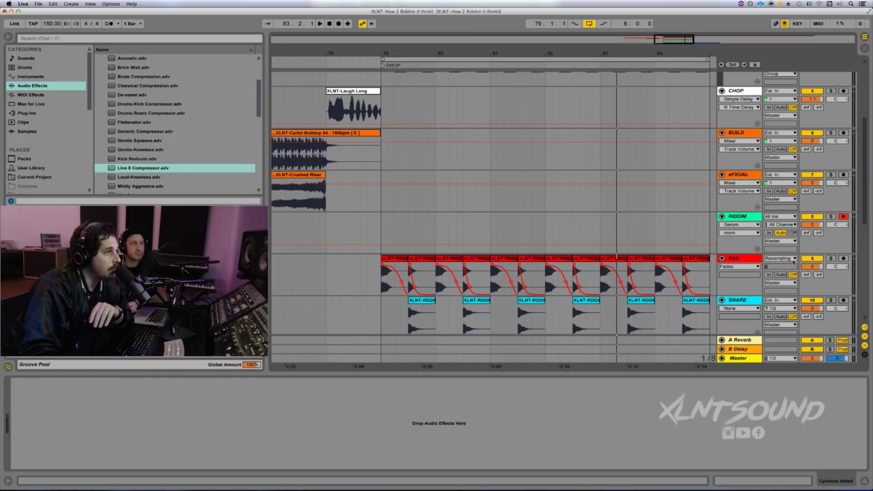
pyautogui.click(745, 258)
pyautogui.click(830, 258)
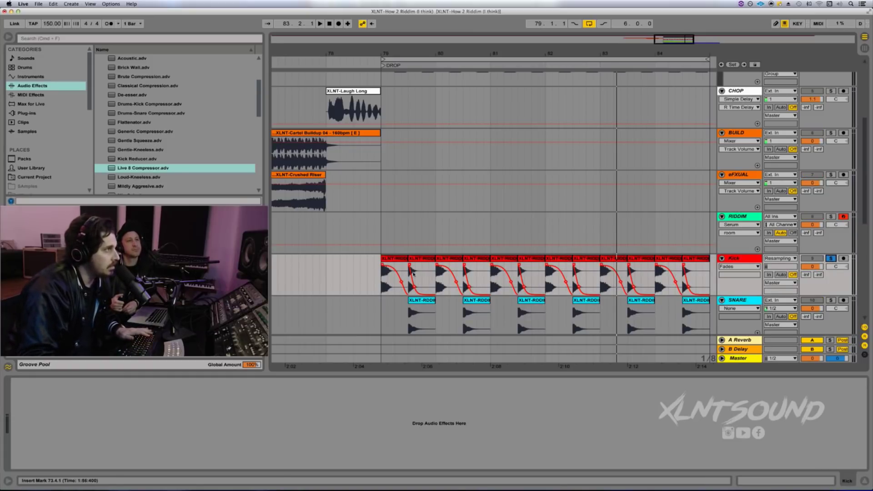
pyautogui.click(394, 259)
pyautogui.press('space')
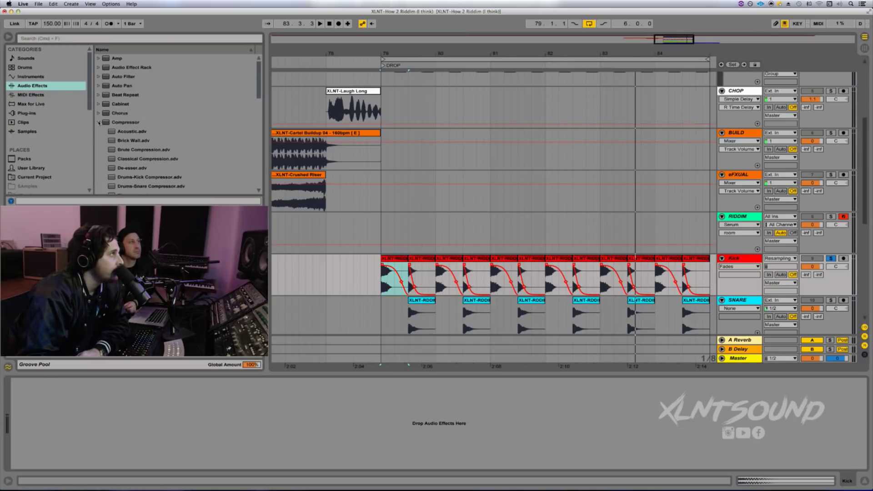
# Add the Glue Compressor preset "Drum - rock parallel room" to the Kick track and play it
pyautogui.click(99, 122)
pyautogui.scroll(-3, 118, 137)
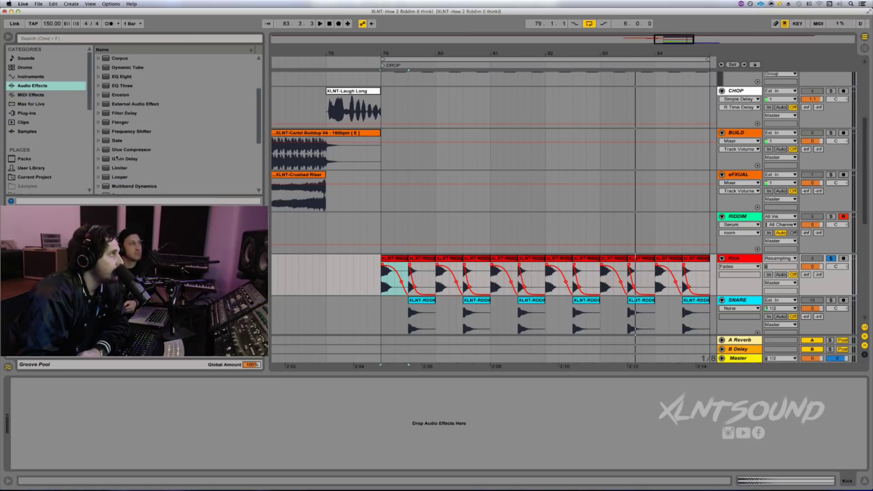
pyautogui.click(132, 149)
pyautogui.scroll(-2, 158, 150)
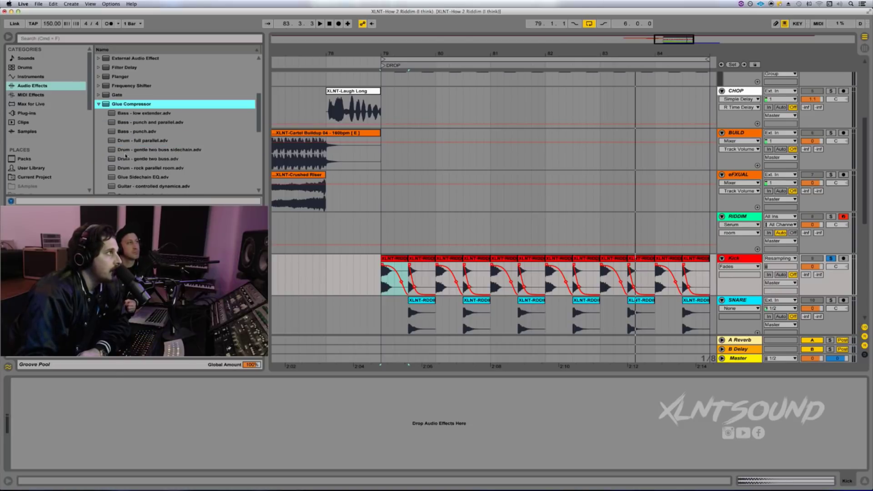
pyautogui.click(136, 168)
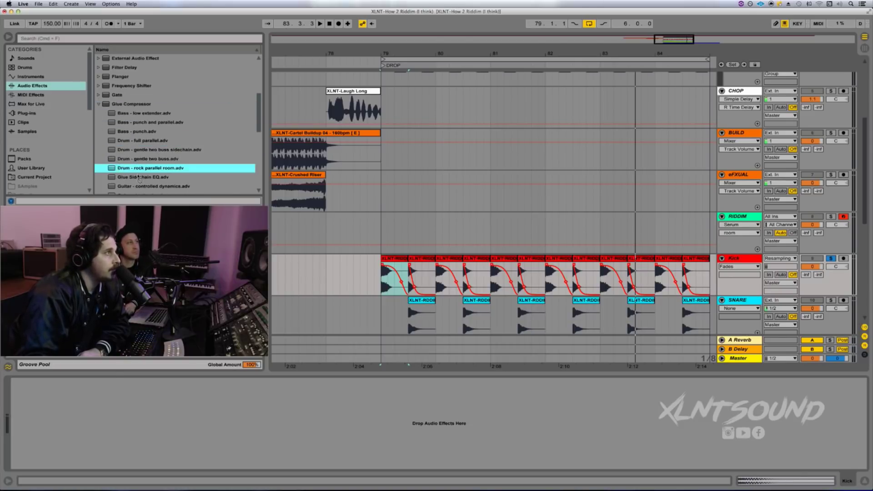
pyautogui.press('Return')
pyautogui.press('space')
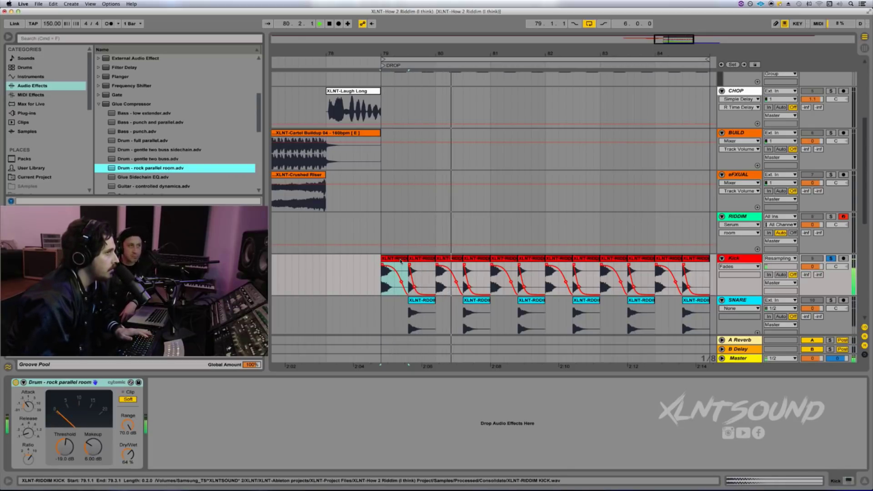
# Unsolo the Kick track, compare it with the Glue Compressor bypassed, and raise the compressor's makeup gain to 11.0 dB
pyautogui.click(832, 259)
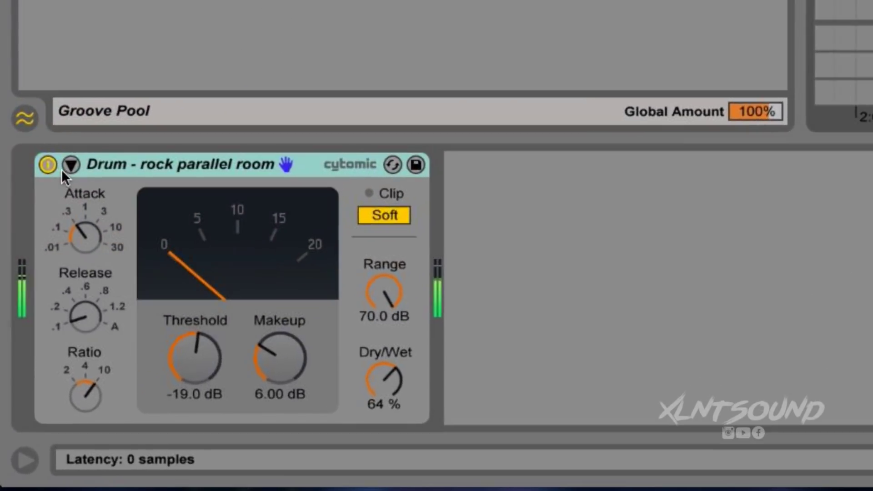
pyautogui.click(43, 165)
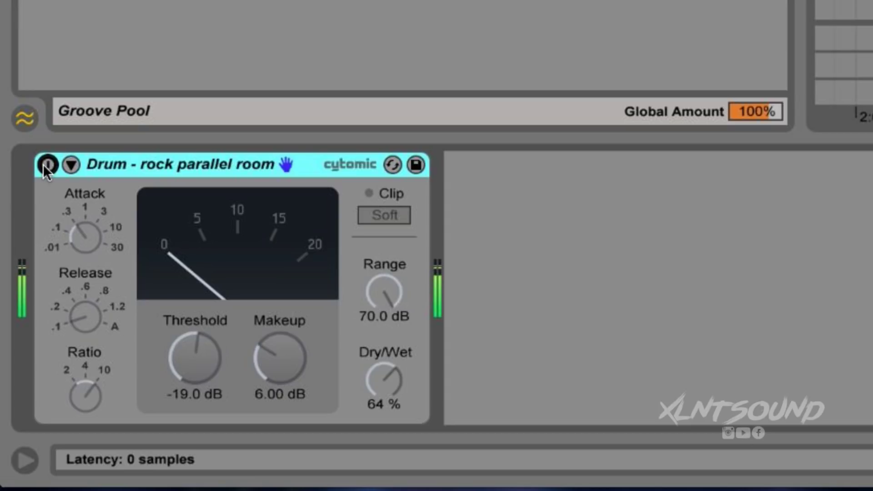
pyautogui.click(43, 165)
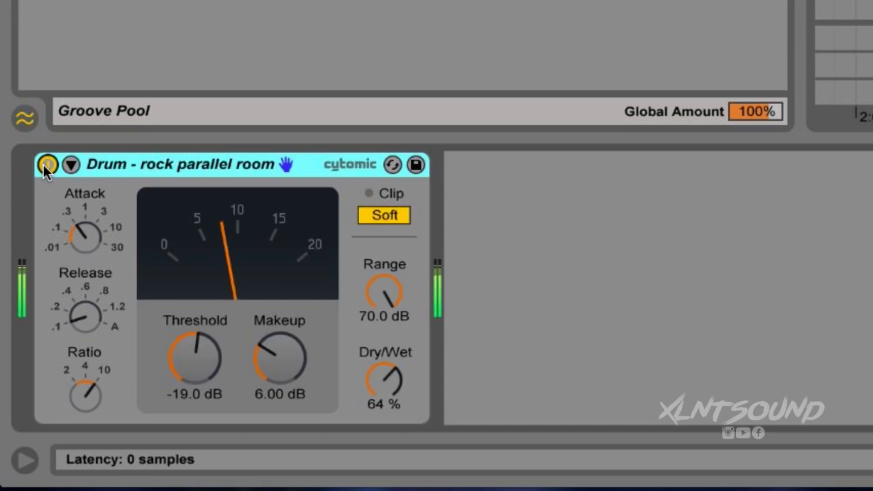
pyautogui.click(291, 337)
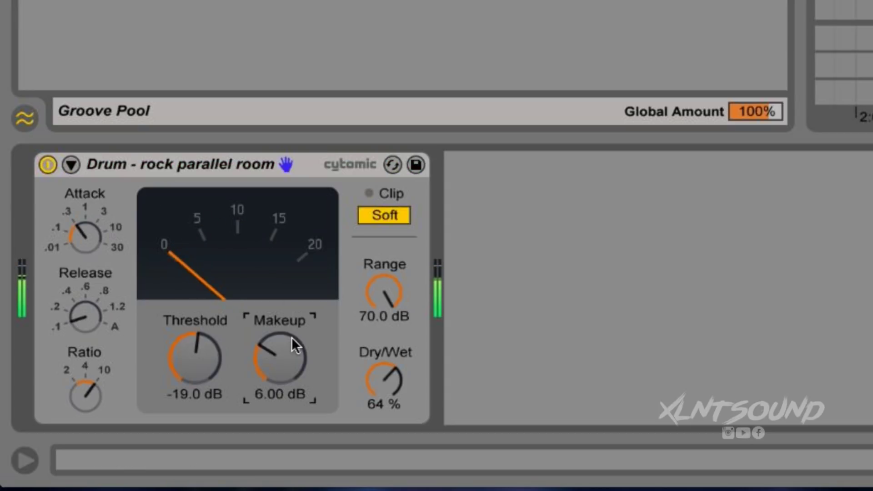
pyautogui.scroll(1, 291, 337)
pyautogui.scroll(4, 291, 337)
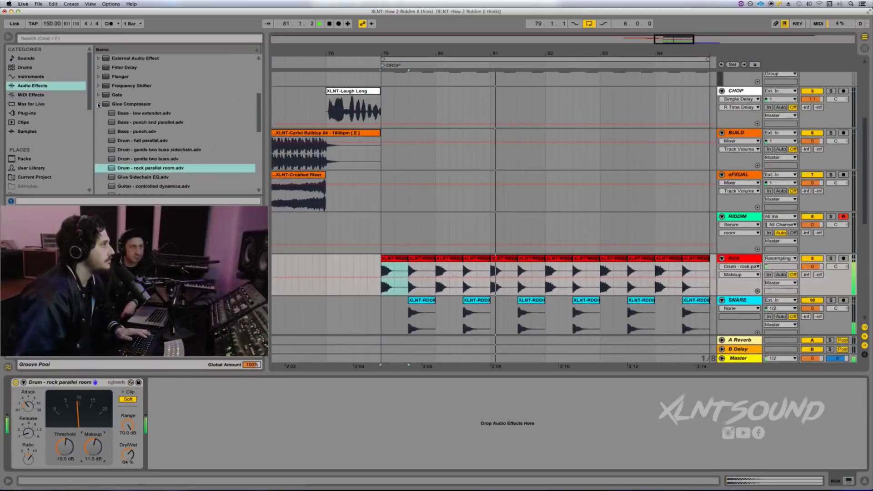
# Stop playback and add an EQ Eight after the Glue Compressor on the Kick track
pyautogui.click(99, 104)
pyautogui.press('space')
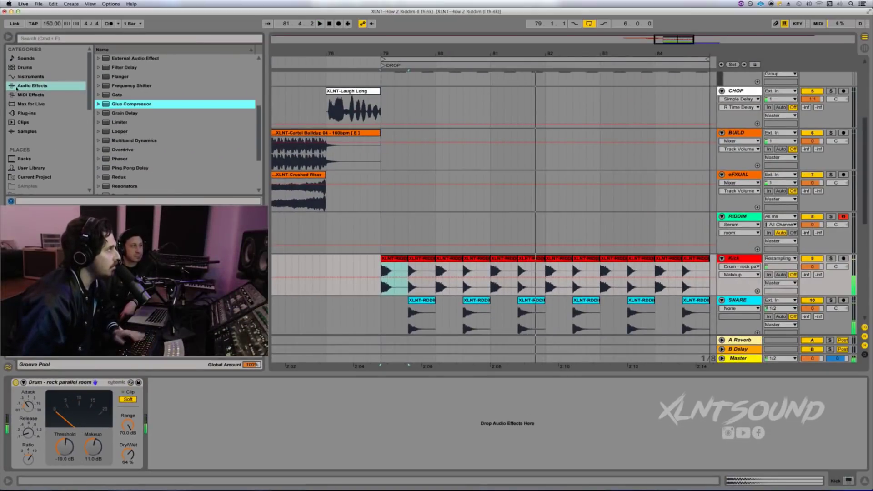
pyautogui.scroll(5, 133, 105)
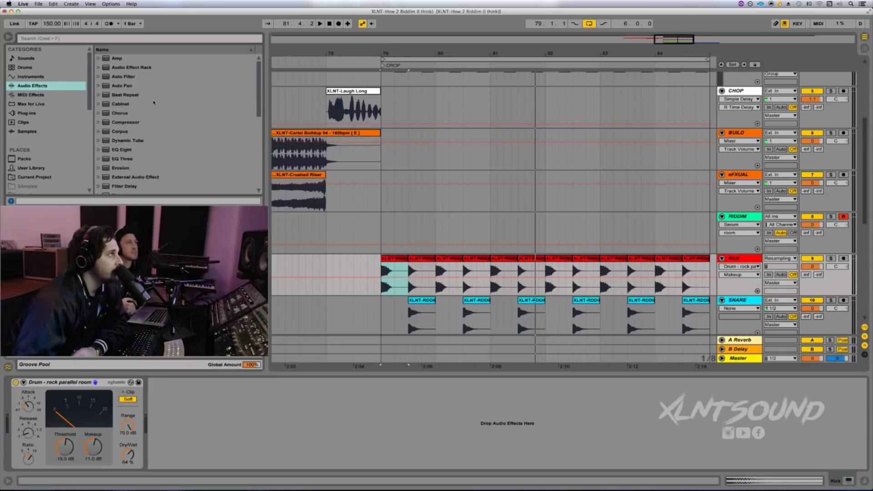
pyautogui.scroll(-2, 127, 105)
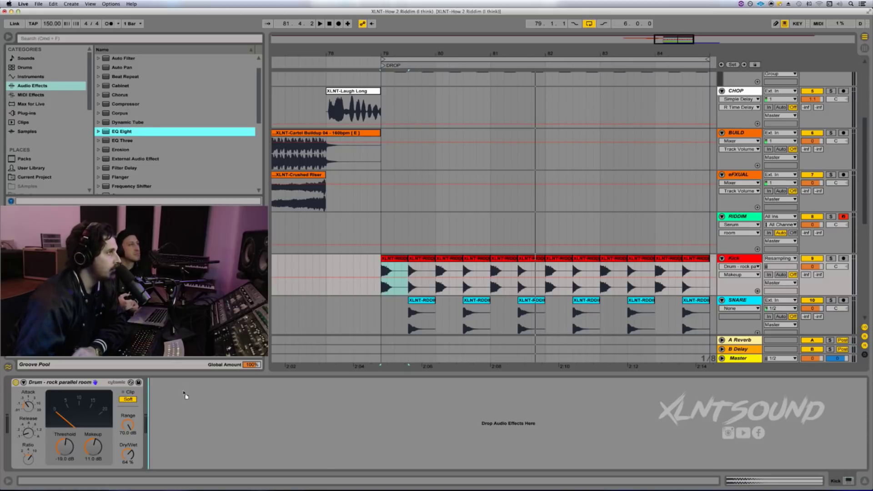
pyautogui.moveTo(186, 396); pyautogui.dragTo(183, 388)
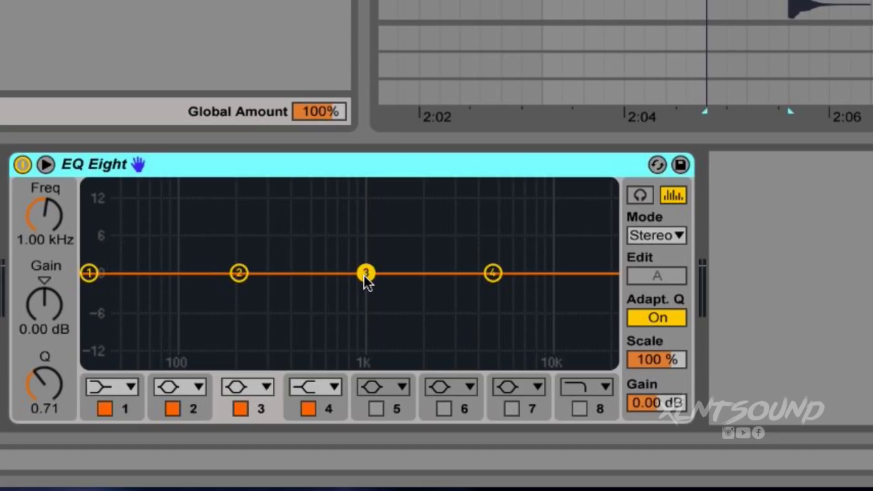
# Boost band 3 of the Kick's EQ Eight by 3.60 dB at 1.04 kHz with a Q of 2.59
pyautogui.moveTo(268, 419); pyautogui.dragTo(267, 417)
pyautogui.moveTo(366, 270); pyautogui.dragTo(366, 255)
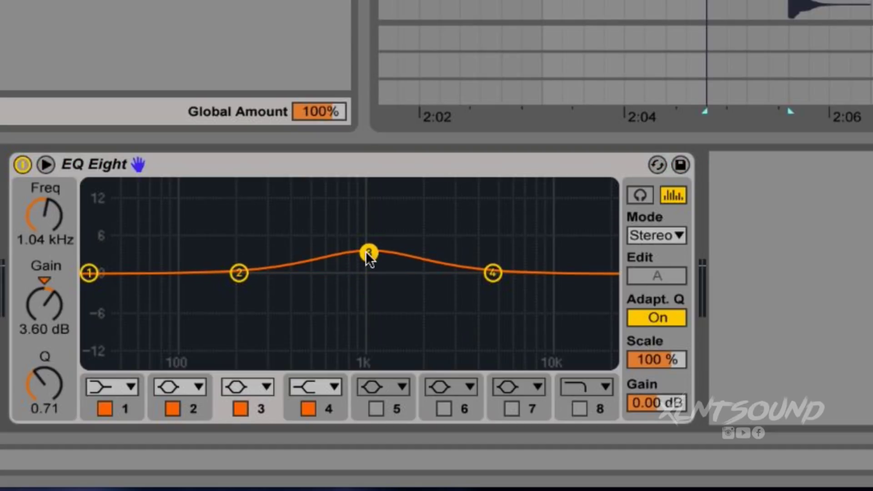
pyautogui.moveTo(51, 385); pyautogui.dragTo(51, 359)
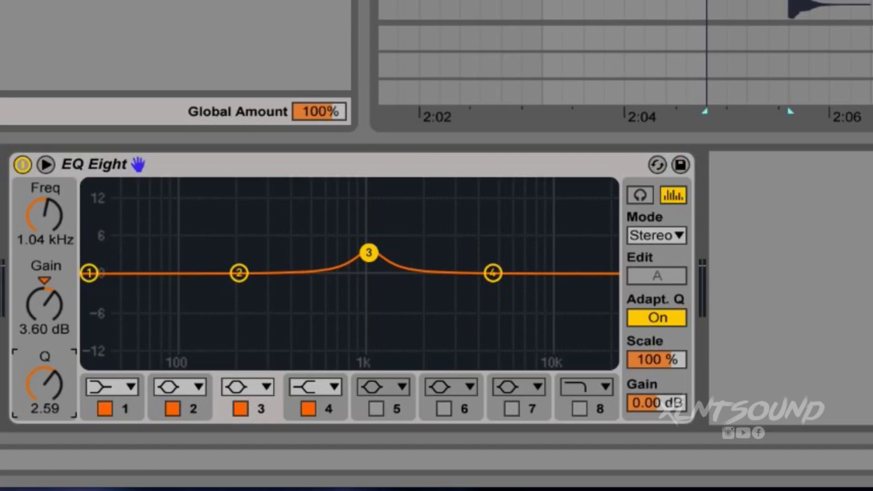
# During playback, flatten band 3 of the Kick's EQ Eight near 2 kHz and set band 4 to 0.87 dB at 2.20 kHz
pyautogui.press('space')
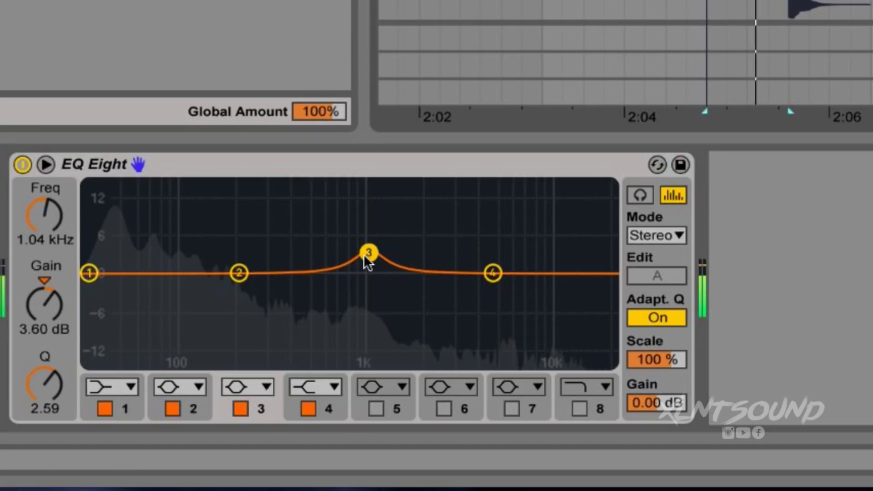
pyautogui.moveTo(368, 253); pyautogui.dragTo(400, 241)
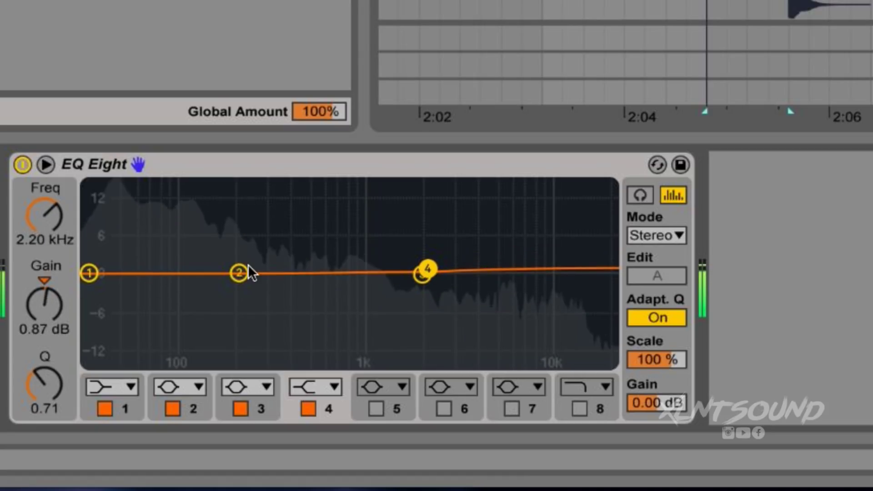
# Sweep band 2 of the Kick's EQ Eight and settle it on a 2.60 dB cut at 142 Hz with a Q of 3.19
pyautogui.moveTo(249, 272); pyautogui.dragTo(248, 247)
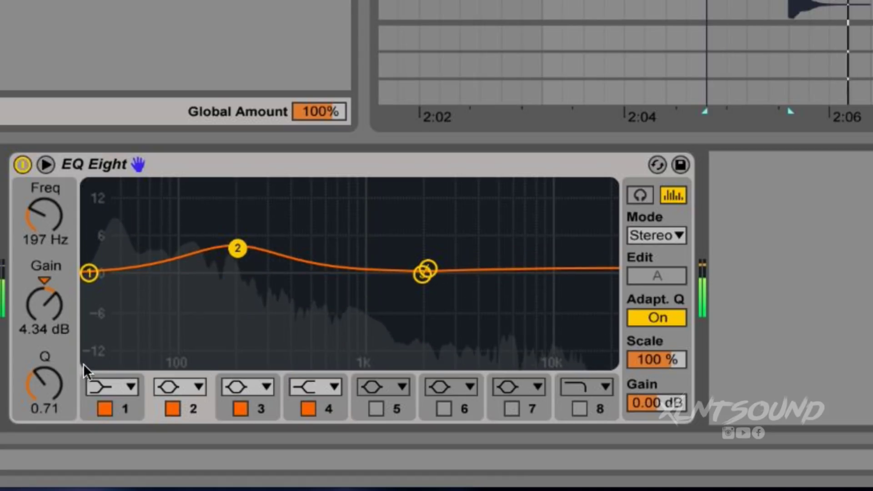
pyautogui.moveTo(45, 384); pyautogui.dragTo(44, 345)
pyautogui.moveTo(237, 248); pyautogui.dragTo(304, 272)
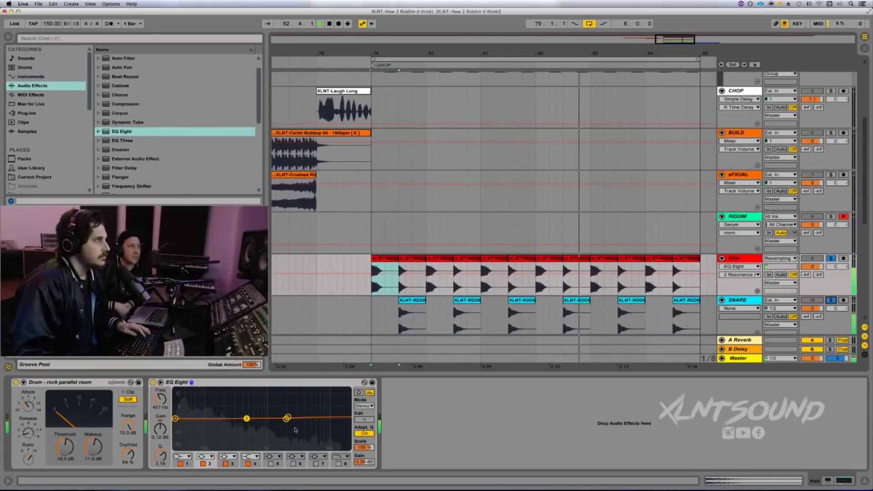
pyautogui.moveTo(247, 419); pyautogui.dragTo(256, 399)
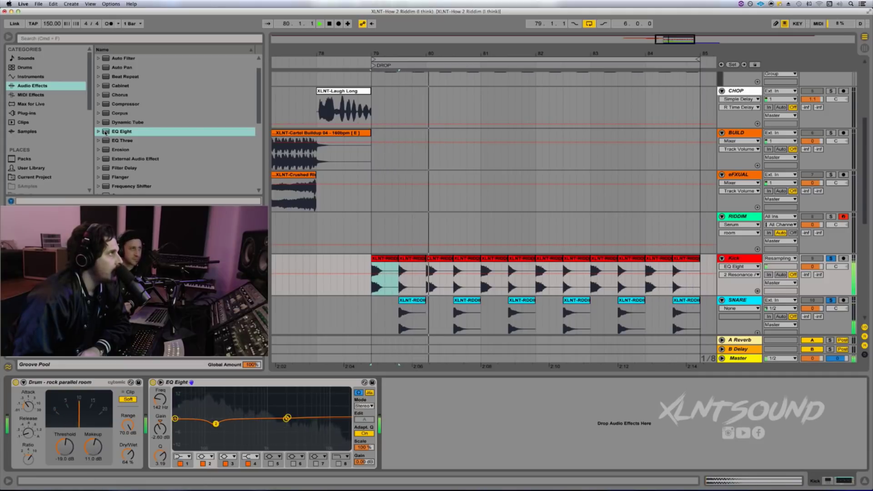
# Add the Glue Compressor preset "Drum - rock parallel room" to the SNARE track and set its makeup gain to 9.84 dB
pyautogui.scroll(-5, 111, 131)
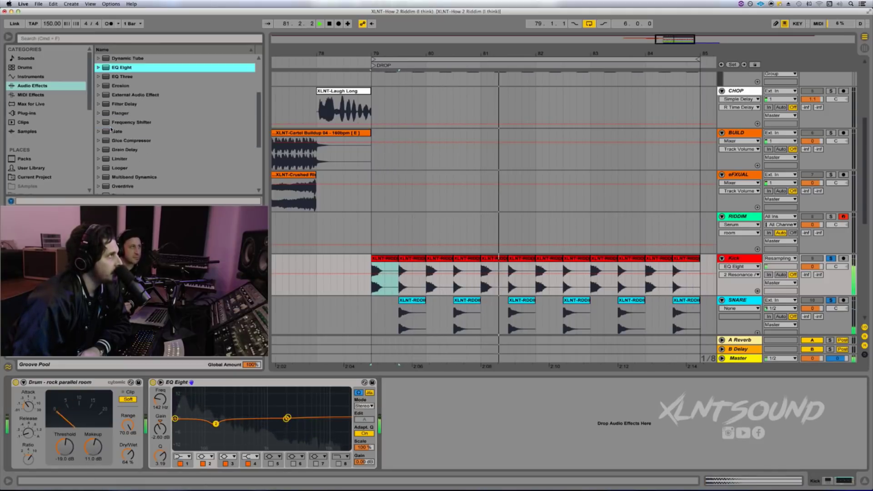
pyautogui.click(99, 123)
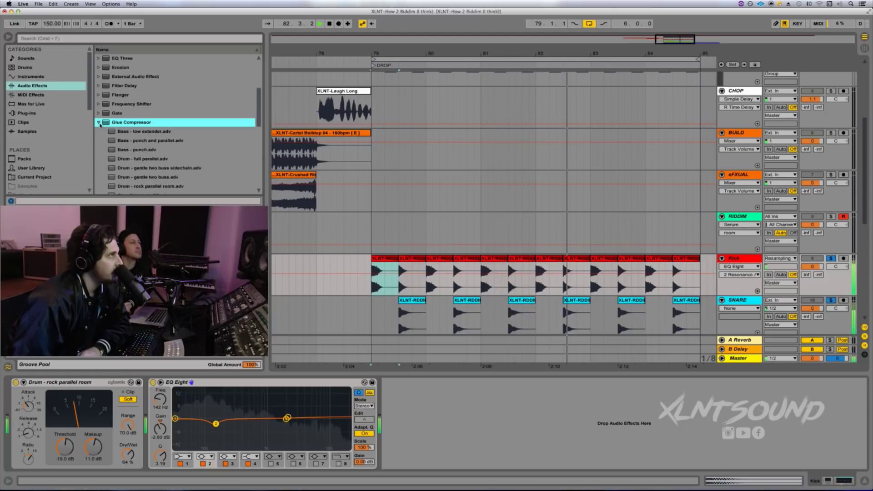
pyautogui.scroll(-4, 121, 144)
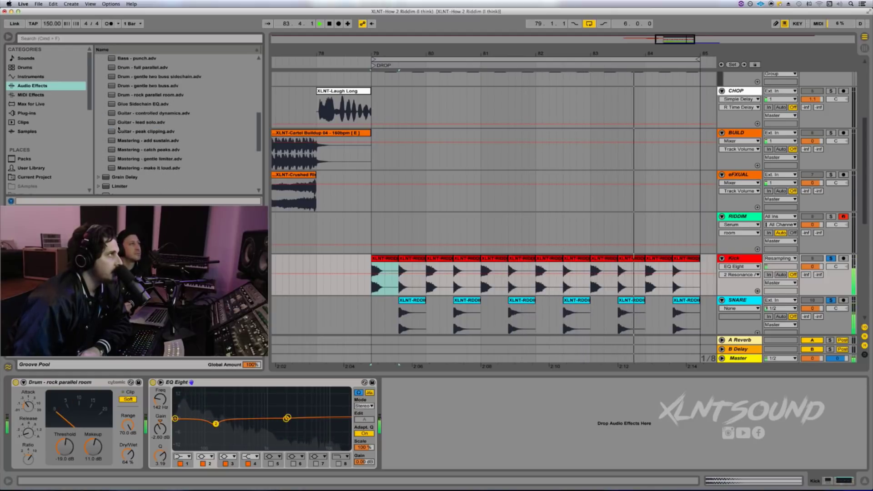
pyautogui.click(113, 95)
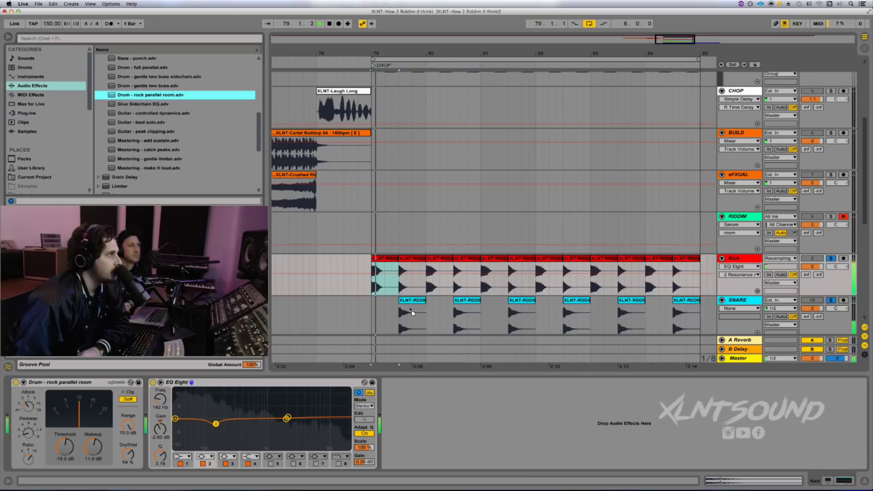
pyautogui.click(409, 317)
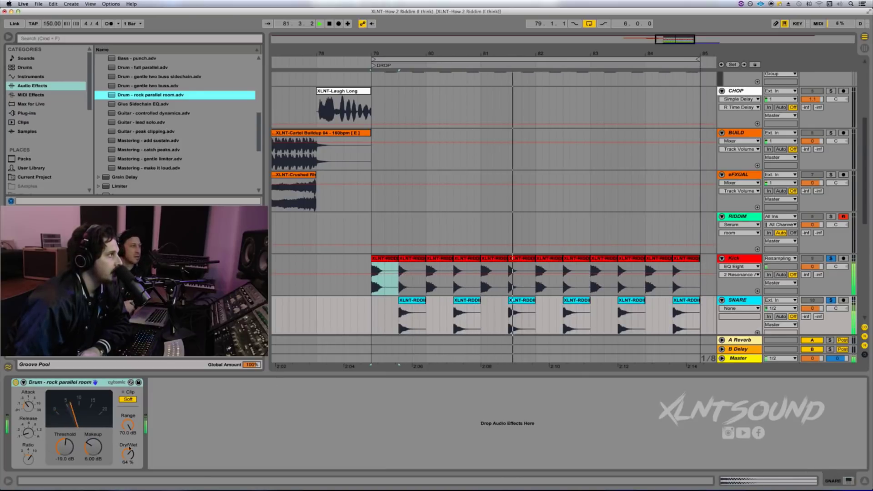
pyautogui.moveTo(95, 446); pyautogui.dragTo(93, 443)
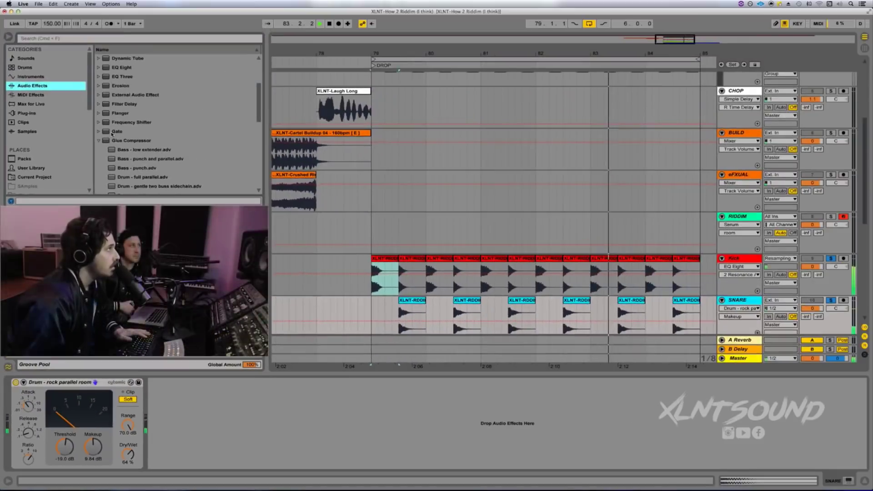
# Add an EQ Eight after the SNARE's Glue Compressor and boost band 2 by 3.81 dB at 183 Hz with a Q of 8.93
pyautogui.click(108, 141)
pyautogui.scroll(3, 111, 123)
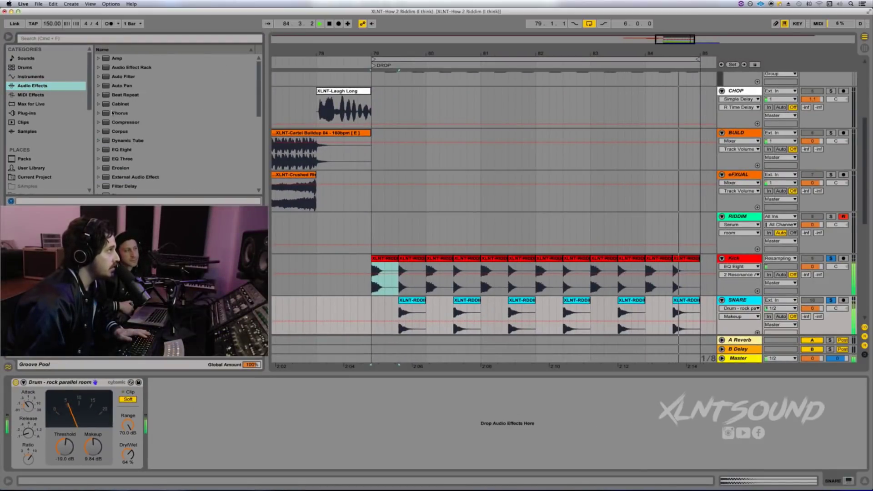
pyautogui.moveTo(121, 122); pyautogui.dragTo(221, 407)
pyautogui.scroll(10, 222, 406)
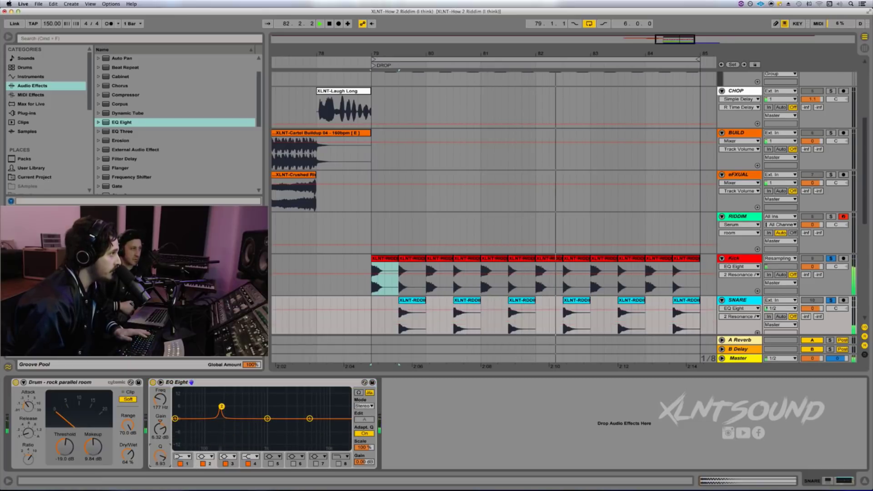
pyautogui.moveTo(222, 406); pyautogui.dragTo(221, 390)
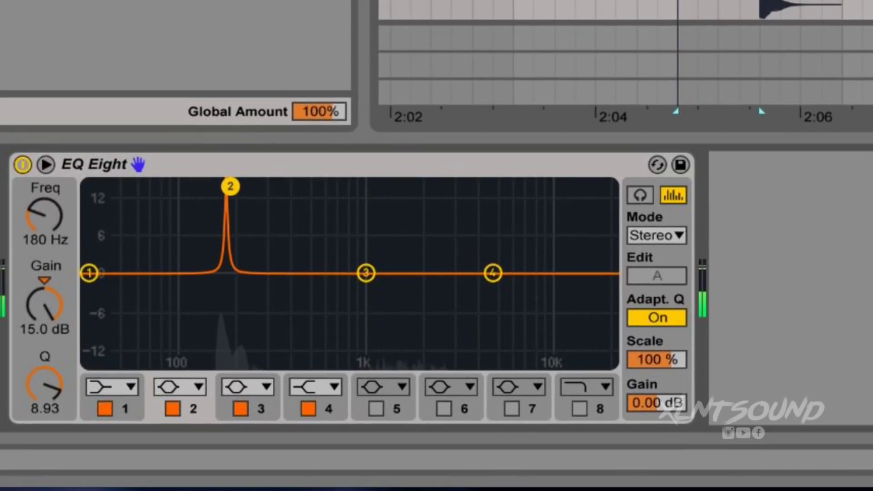
pyautogui.moveTo(231, 186); pyautogui.dragTo(232, 186)
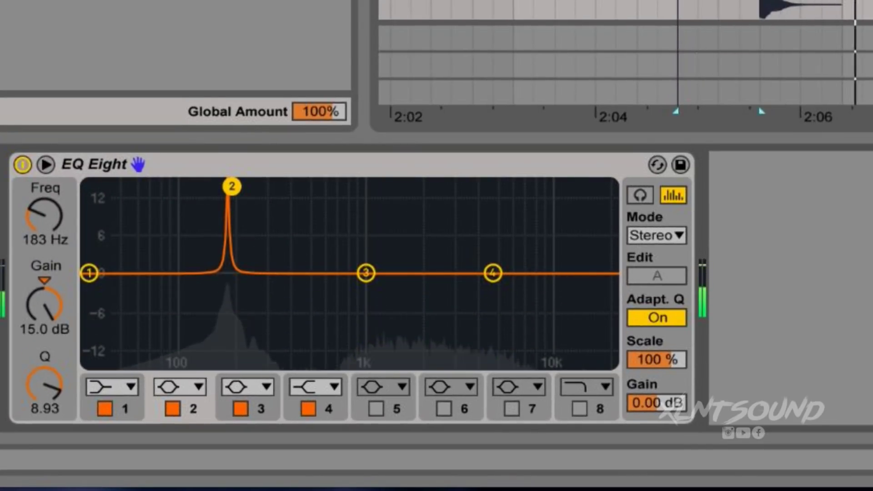
pyautogui.moveTo(45, 304); pyautogui.dragTo(44, 324)
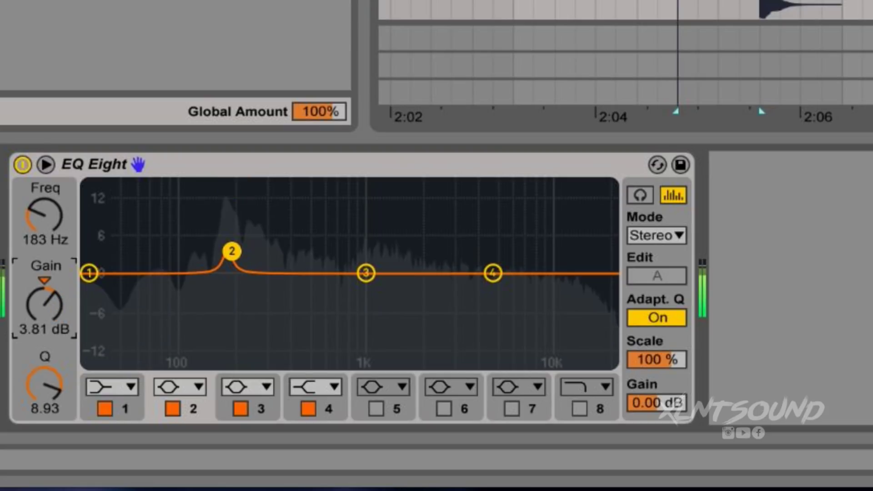
# Set band 1 of the SNARE's EQ Eight to a x4 low cut at 103 Hz
pyautogui.click(130, 387)
pyautogui.click(111, 226)
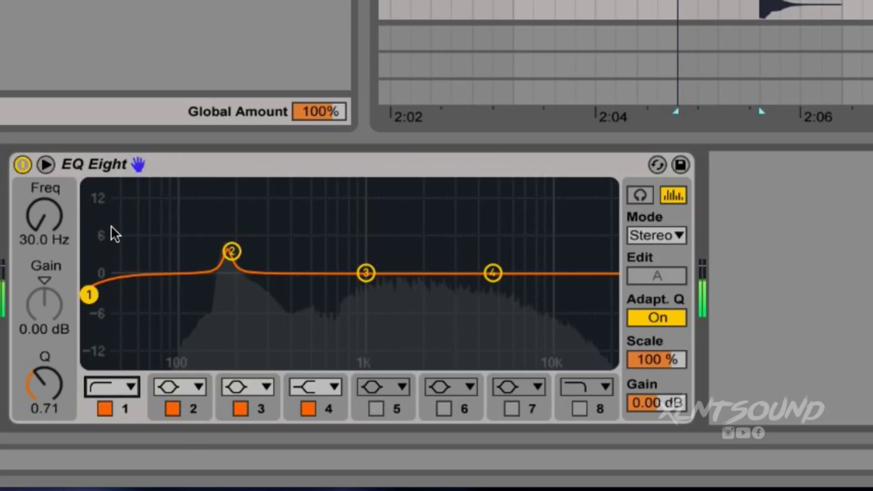
pyautogui.click(87, 384)
pyautogui.click(104, 294)
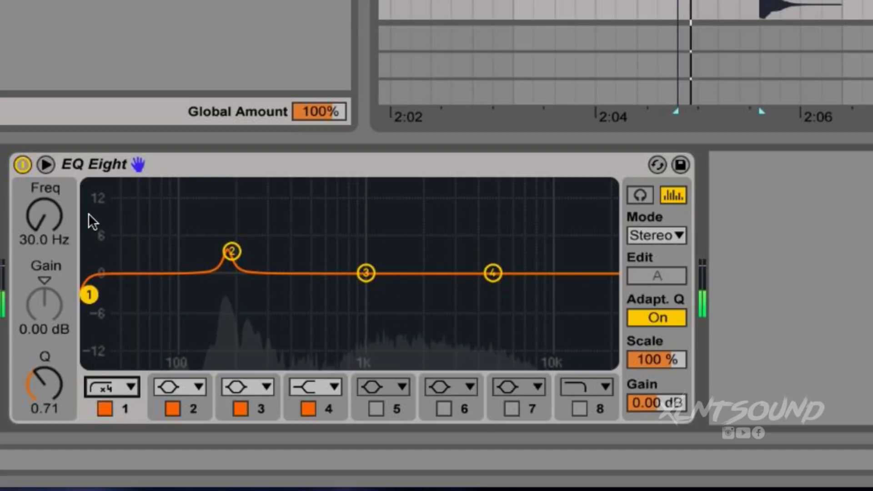
pyautogui.moveTo(51, 228); pyautogui.dragTo(50, 203)
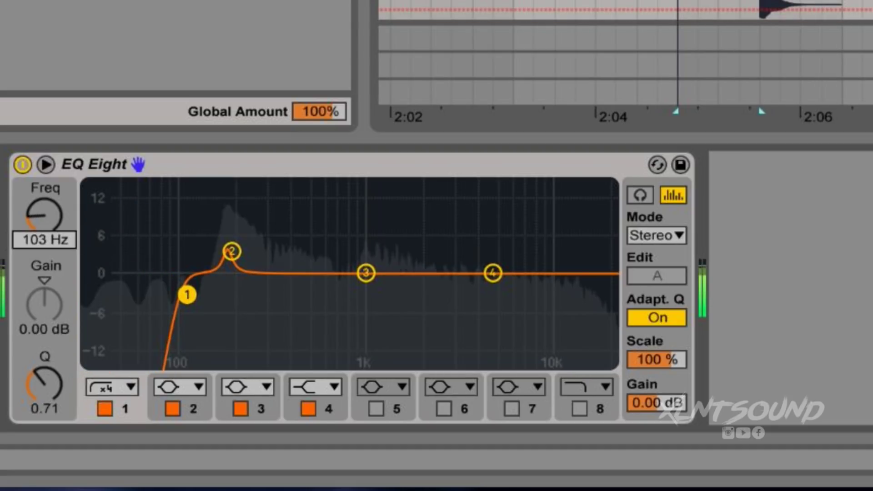
# Try a band 4 high-shelf boost on the SNARE's EQ Eight and enable the band 8 high cut just below 18 kHz
pyautogui.moveTo(493, 273); pyautogui.dragTo(458, 246)
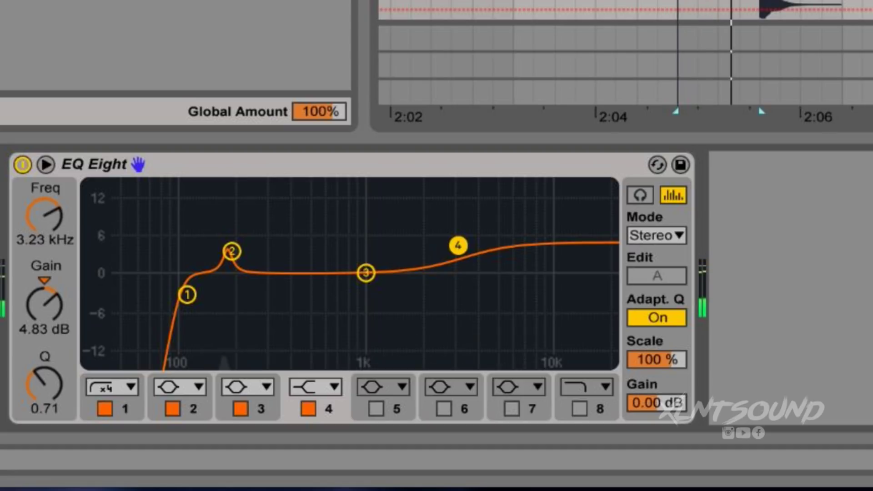
pyautogui.moveTo(458, 246); pyautogui.dragTo(472, 270)
pyautogui.click(575, 414)
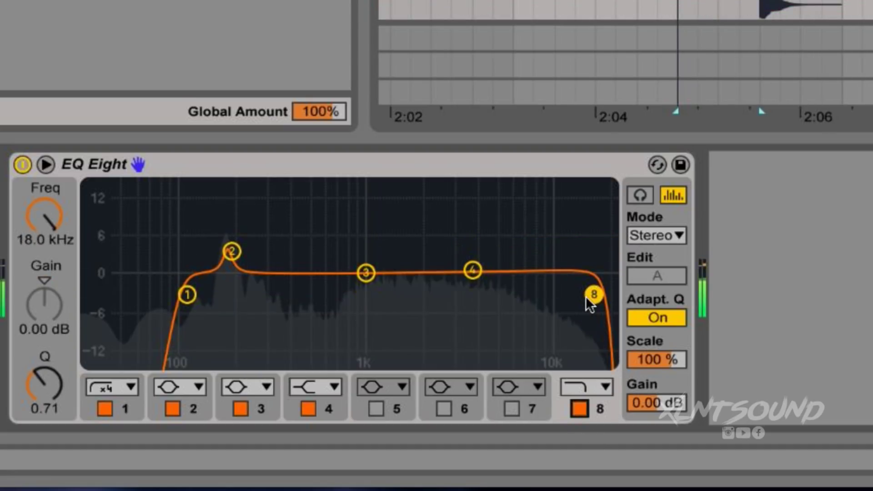
pyautogui.moveTo(591, 297); pyautogui.dragTo(588, 294)
# Flatten band 4 of the SNARE's EQ Eight and boost band 3 by 2.85 dB at 4.74 kHz with a Q of 3.92
pyautogui.moveTo(473, 270)
pyautogui.mouseDown()
pyautogui.moveTo(474, 259)
pyautogui.moveTo(480, 273)
pyautogui.mouseUp()
pyautogui.moveTo(366, 273); pyautogui.dragTo(488, 256)
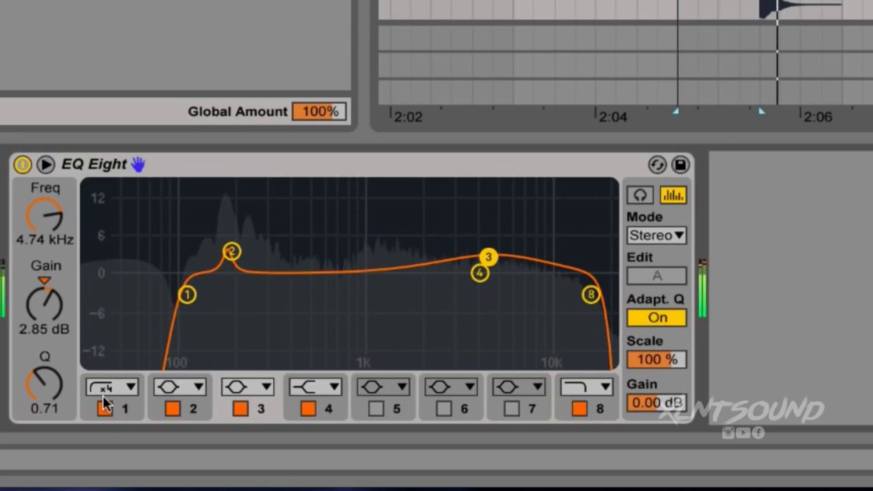
pyautogui.moveTo(42, 384); pyautogui.dragTo(43, 350)
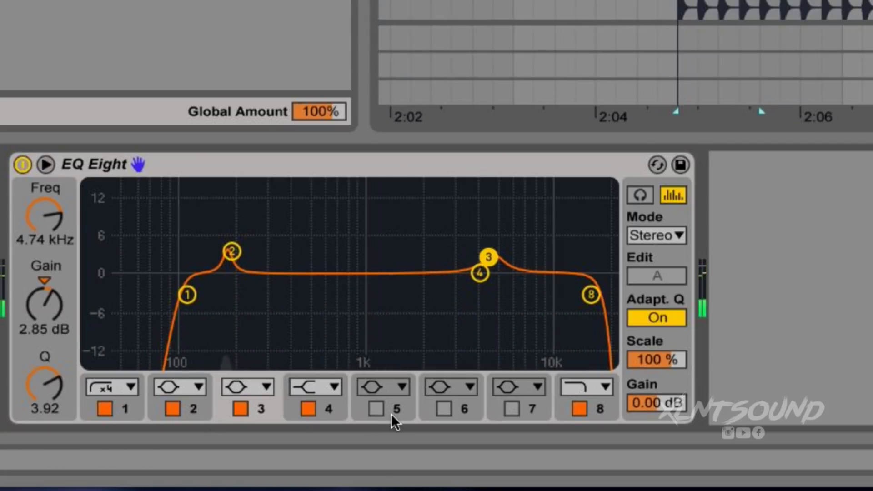
# Enable band 5 of the SNARE's EQ Eight, sweep it in audition mode and cut 1.90 dB at 3.06 kHz with a Q of 4.81
pyautogui.click(376, 408)
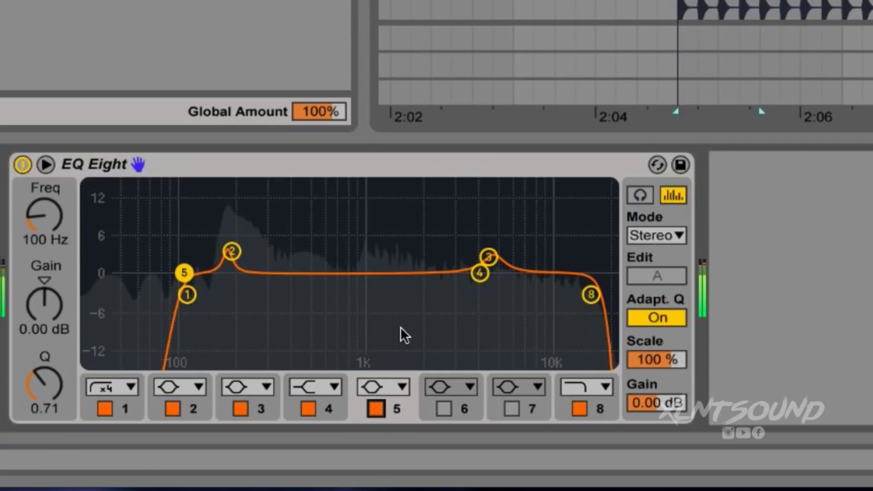
pyautogui.moveTo(184, 273); pyautogui.dragTo(336, 241)
pyautogui.moveTo(54, 383); pyautogui.dragTo(70, 370)
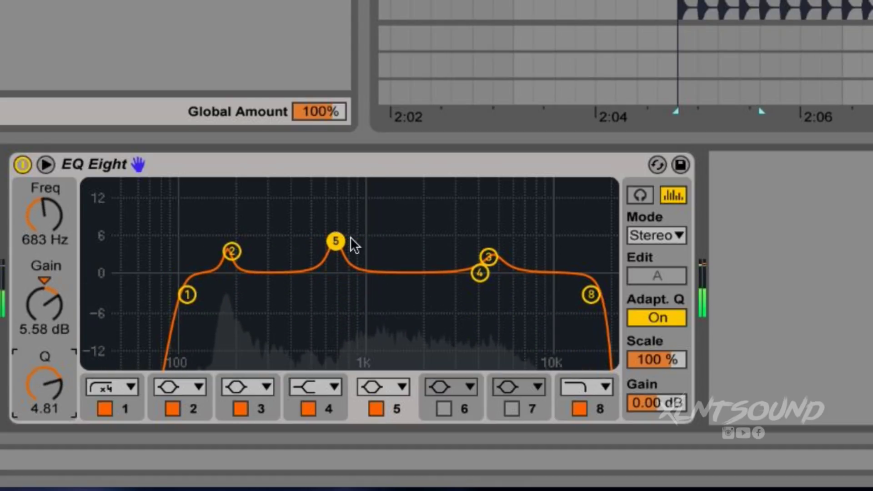
pyautogui.moveTo(335, 241); pyautogui.dragTo(454, 186)
pyautogui.click(639, 194)
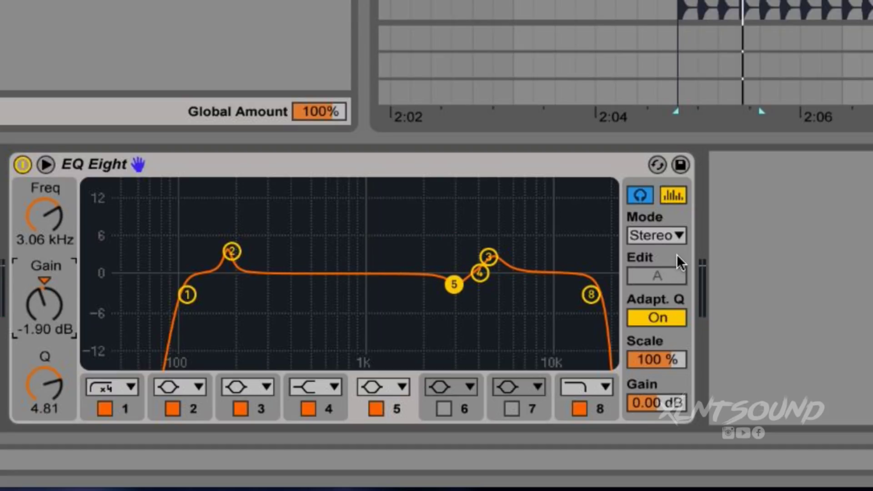
pyautogui.press('space')
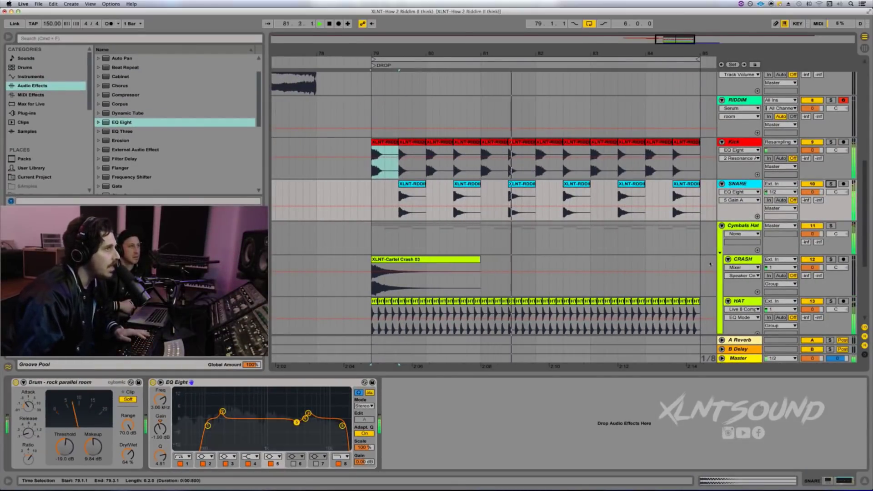
# Add an EQ Eight to the CRASH track and set band 1 to a low cut at 1.37 kHz
pyautogui.click(710, 264)
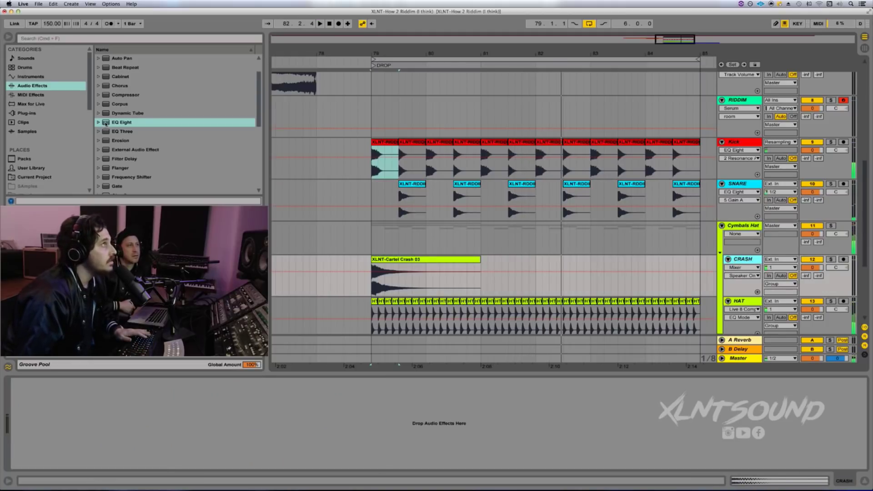
pyautogui.moveTo(106, 123); pyautogui.dragTo(412, 285)
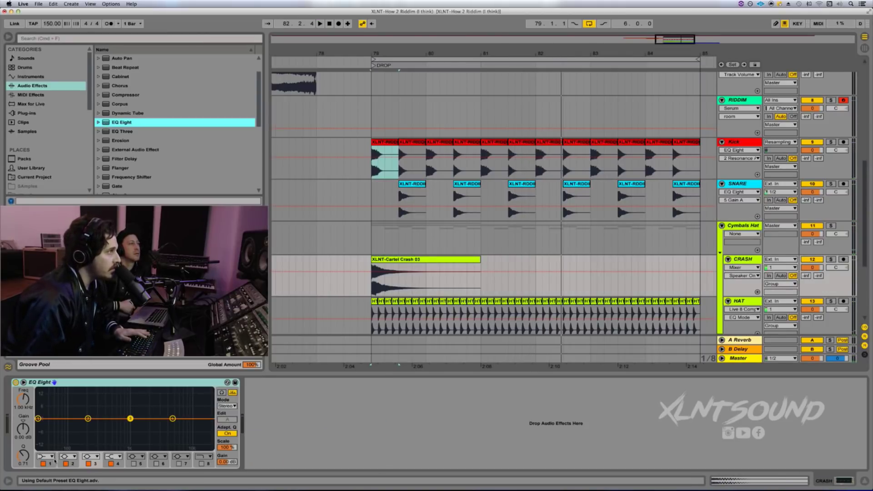
pyautogui.click(48, 457)
pyautogui.moveTo(27, 404); pyautogui.dragTo(27, 387)
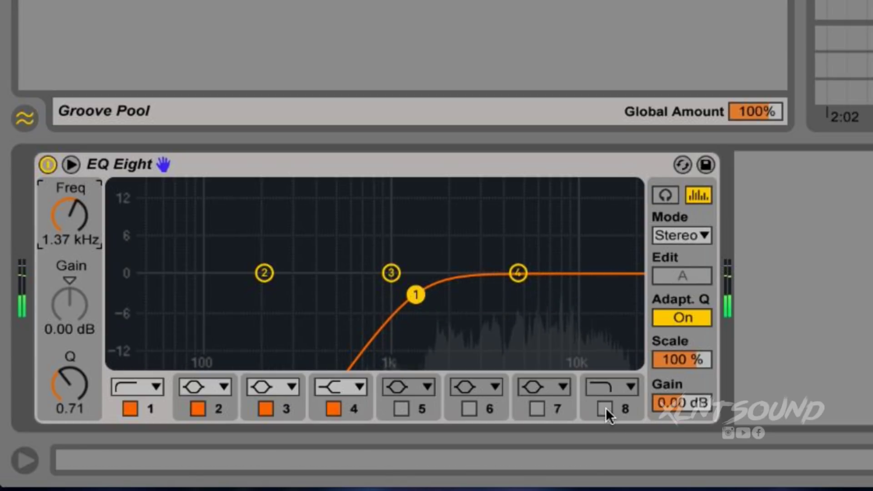
# Enable band 8 of the CRASH's EQ Eight as a 4x high cut at 15.3 kHz with a Q of 0.69
pyautogui.click(606, 408)
pyautogui.click(615, 388)
pyautogui.click(625, 366)
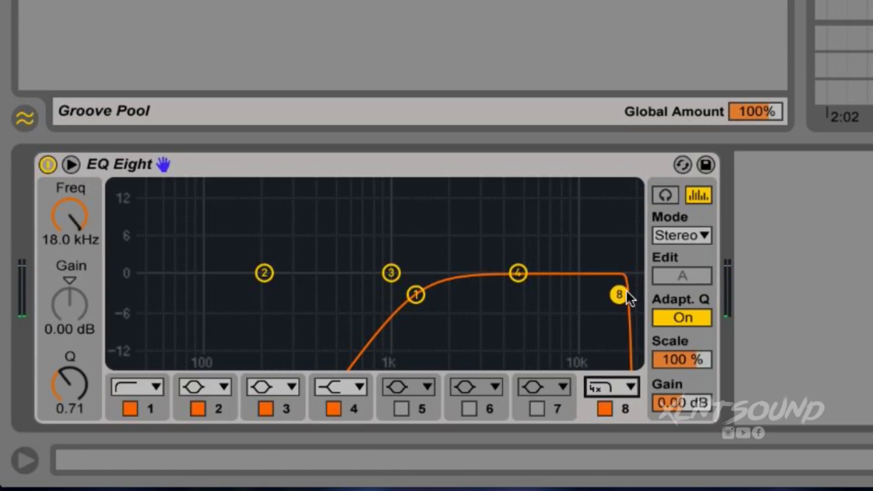
pyautogui.moveTo(626, 291); pyautogui.dragTo(621, 296)
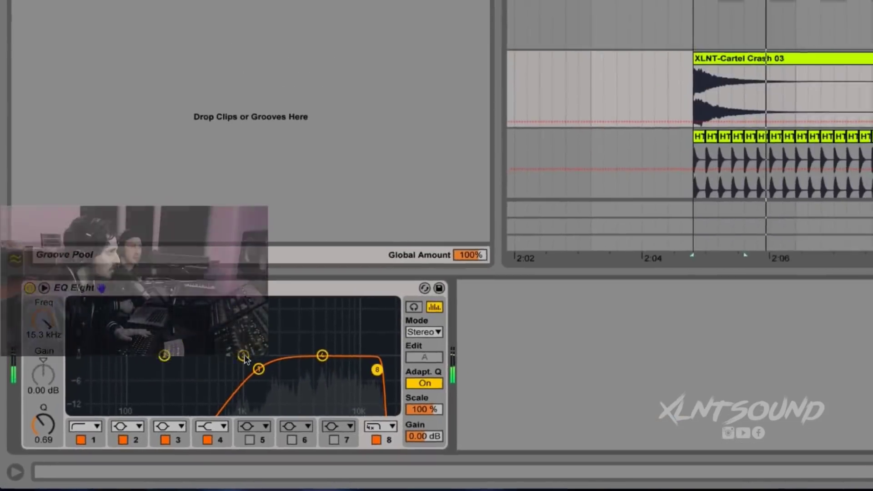
# Sweep band 3 of the CRASH's EQ Eight as a narrow 15.0 dB boost with a Q of 18.0 up to 10.4 kHz
pyautogui.moveTo(392, 272); pyautogui.dragTo(532, 245)
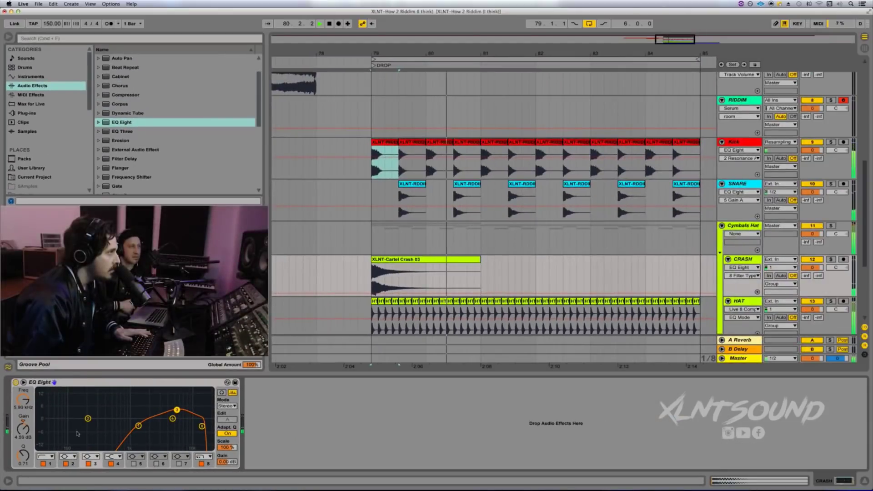
pyautogui.moveTo(31, 454); pyautogui.dragTo(113, 451)
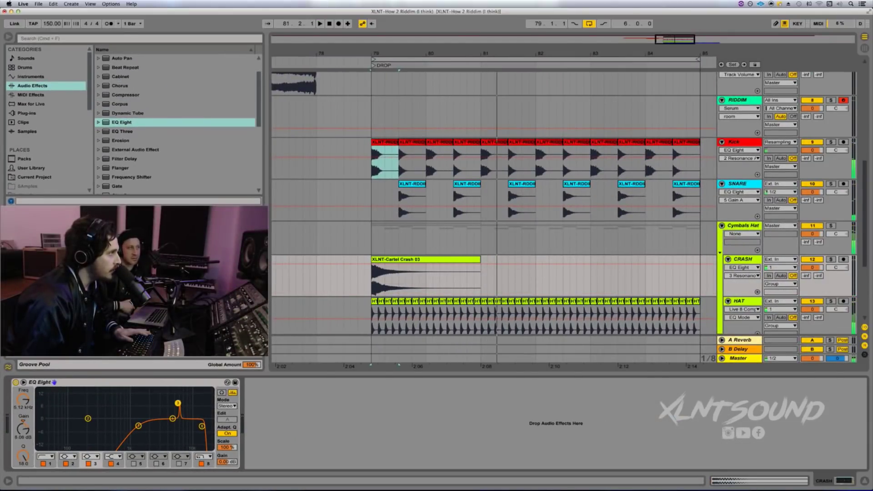
pyautogui.moveTo(178, 402); pyautogui.dragTo(179, 389)
pyautogui.press('space')
pyautogui.press('space')
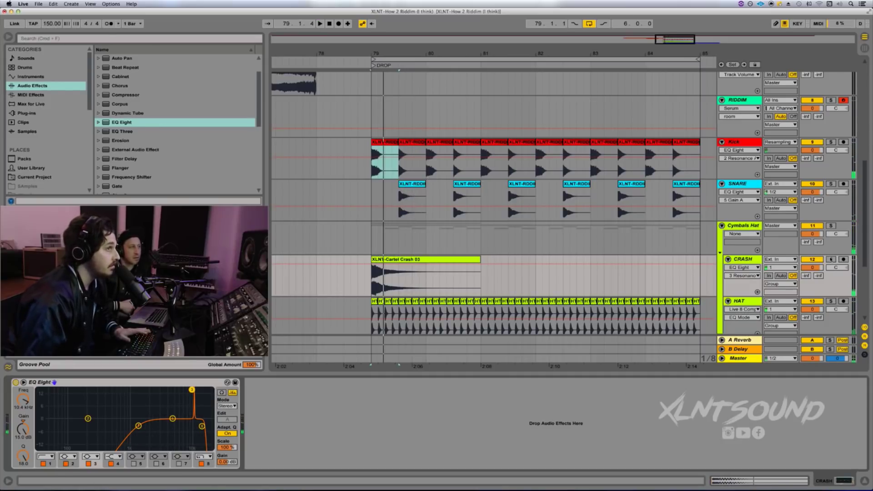
# Solo the CRASH track, set band 3 to a 1.12 dB cut at 8.35 kHz with a Q of 5.45, and unsolo the track
pyautogui.click(830, 259)
pyautogui.press('space')
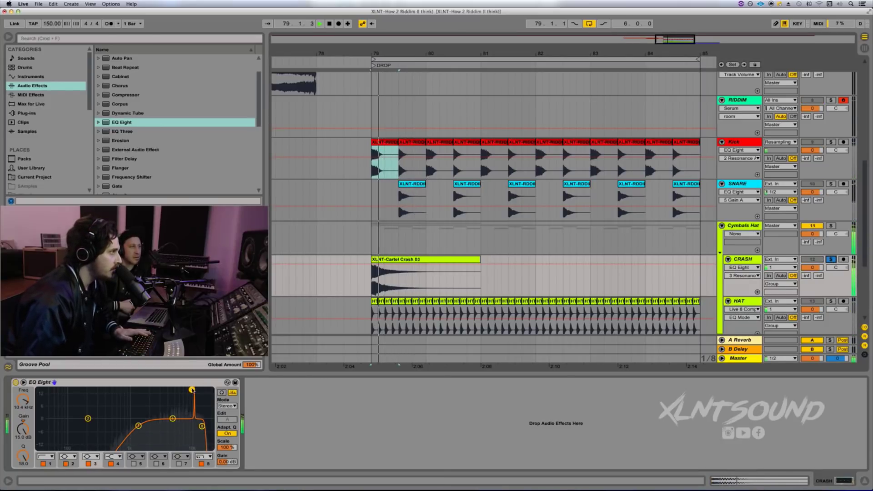
pyautogui.moveTo(192, 390); pyautogui.dragTo(181, 421)
pyautogui.press('space')
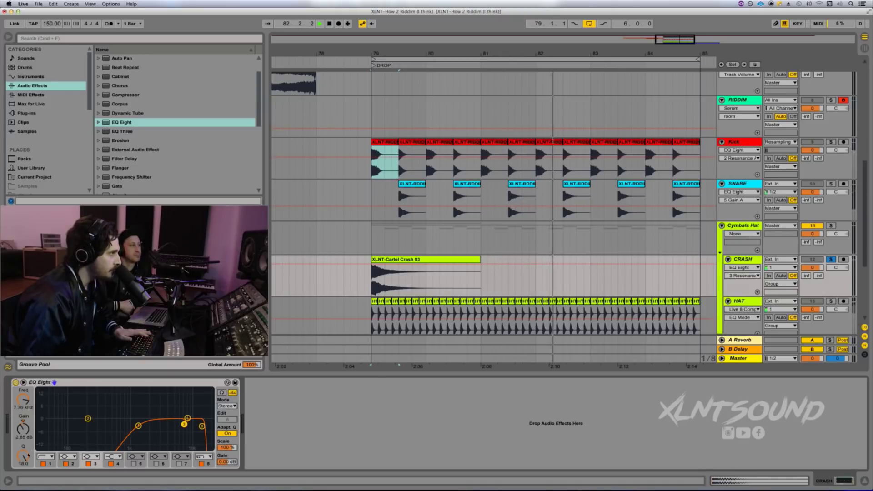
pyautogui.moveTo(28, 455); pyautogui.dragTo(28, 469)
pyautogui.press('space')
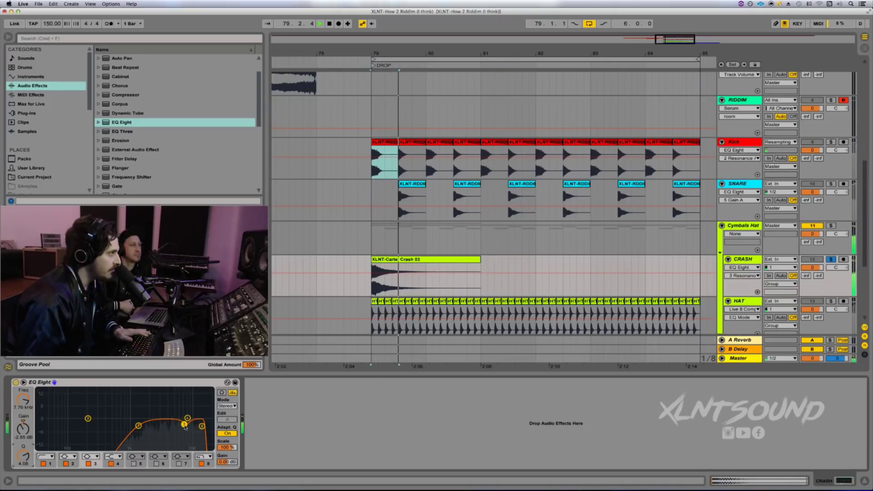
pyautogui.press('space')
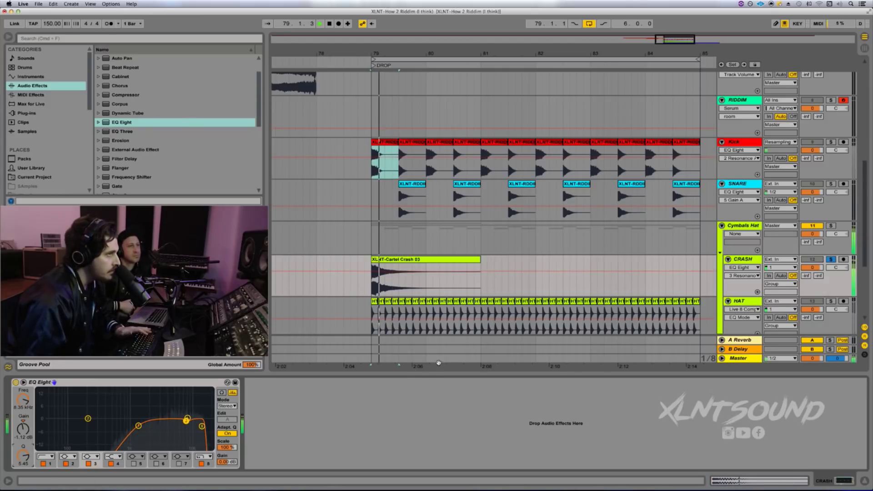
pyautogui.press('space')
pyautogui.click(831, 259)
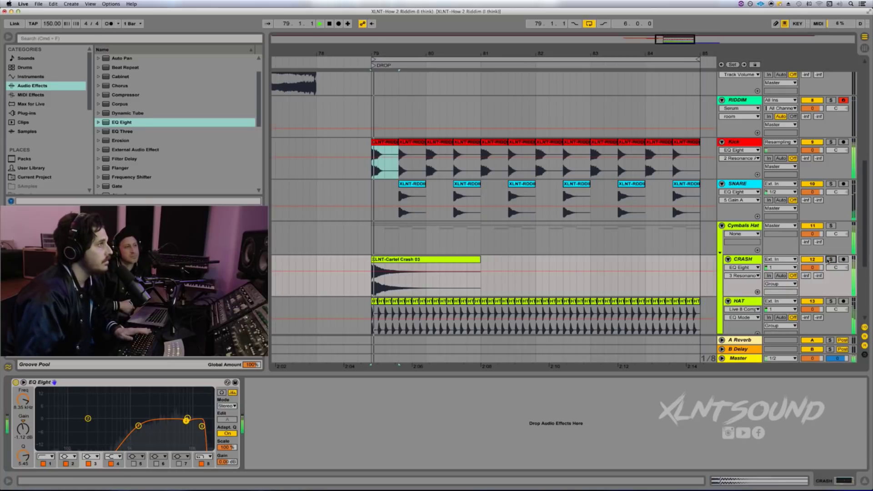
# Solo the HAT track, add an EQ Eight ahead of its compressor and set band 1 to a low cut at 732 Hz
pyautogui.click(830, 301)
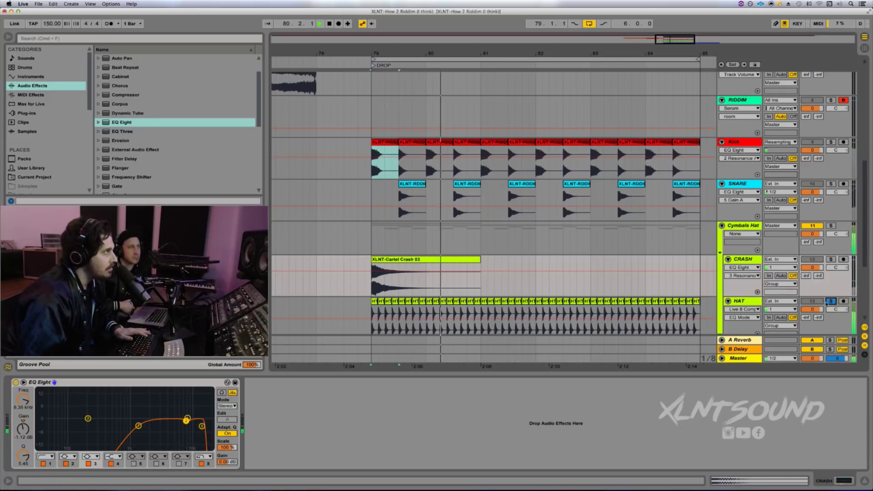
pyautogui.moveTo(106, 122); pyautogui.dragTo(319, 304)
pyautogui.moveTo(334, 388); pyautogui.dragTo(68, 387)
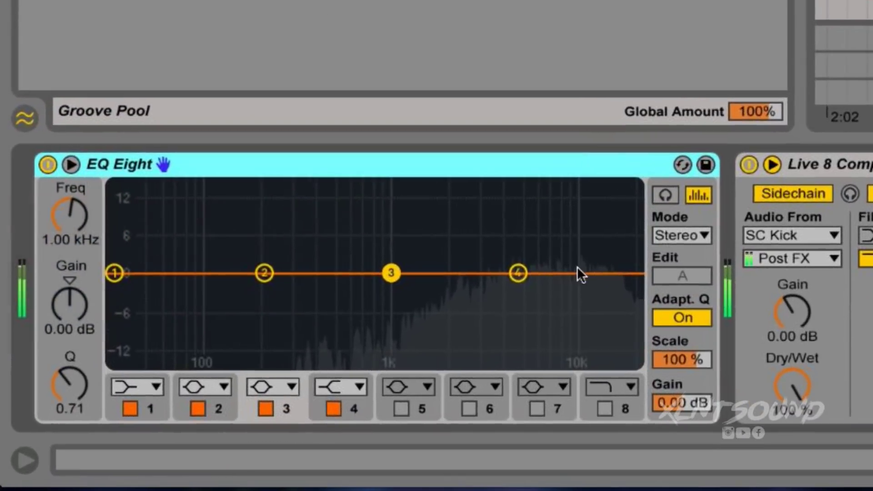
pyautogui.click(159, 384)
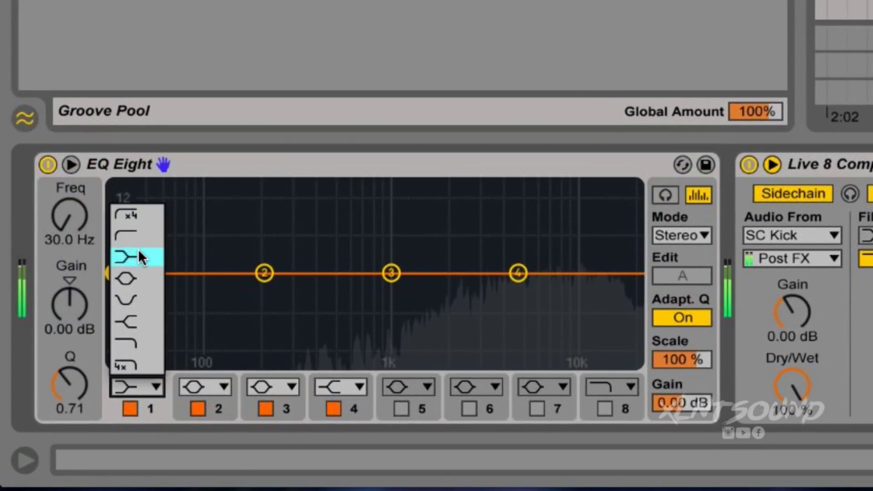
pyautogui.click(139, 235)
pyautogui.moveTo(70, 225); pyautogui.dragTo(70, 248)
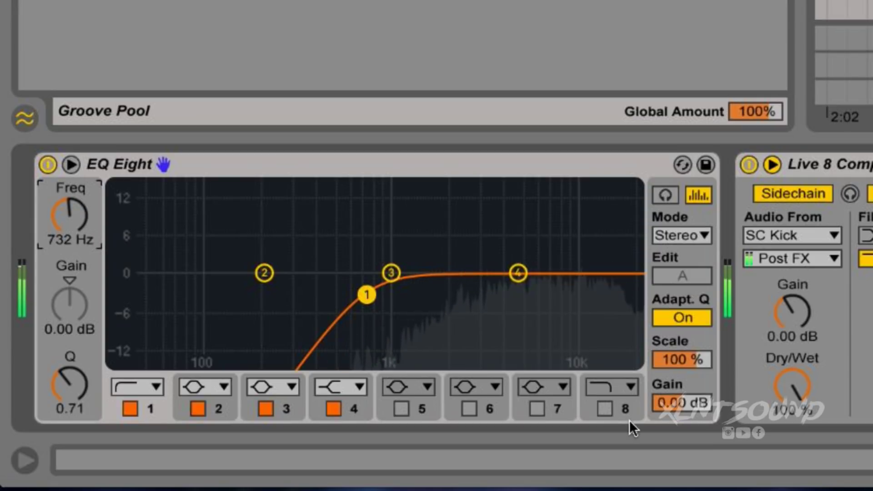
# Enable band 8 of the HAT's EQ Eight as a high cut and lower it to about 15 kHz
pyautogui.click(606, 408)
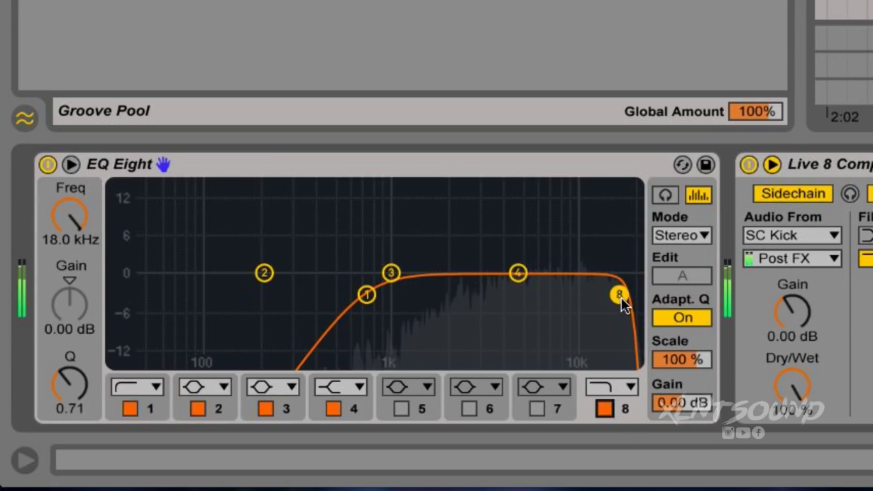
pyautogui.moveTo(621, 296)
pyautogui.mouseDown()
pyautogui.moveTo(634, 293)
pyautogui.moveTo(592, 290)
pyautogui.moveTo(635, 294)
pyautogui.moveTo(606, 293)
pyautogui.mouseUp()
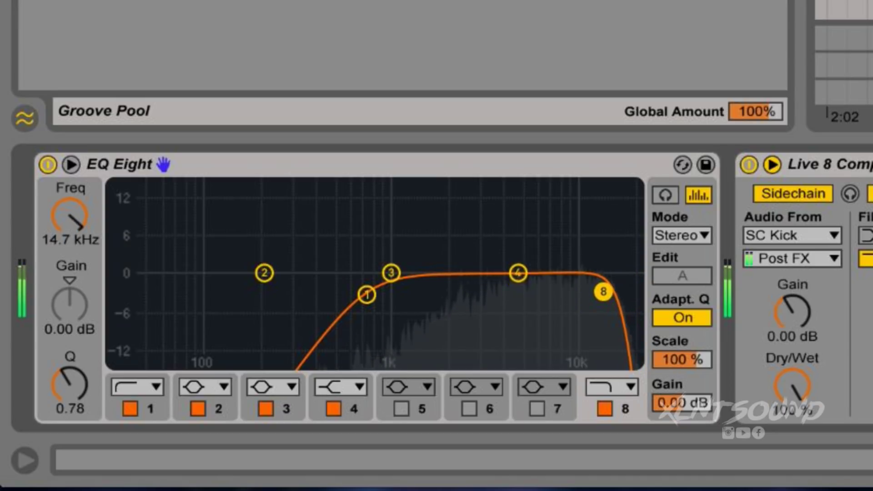
pyautogui.moveTo(604, 292)
pyautogui.mouseDown()
pyautogui.moveTo(574, 288)
pyautogui.moveTo(608, 291)
pyautogui.mouseUp()
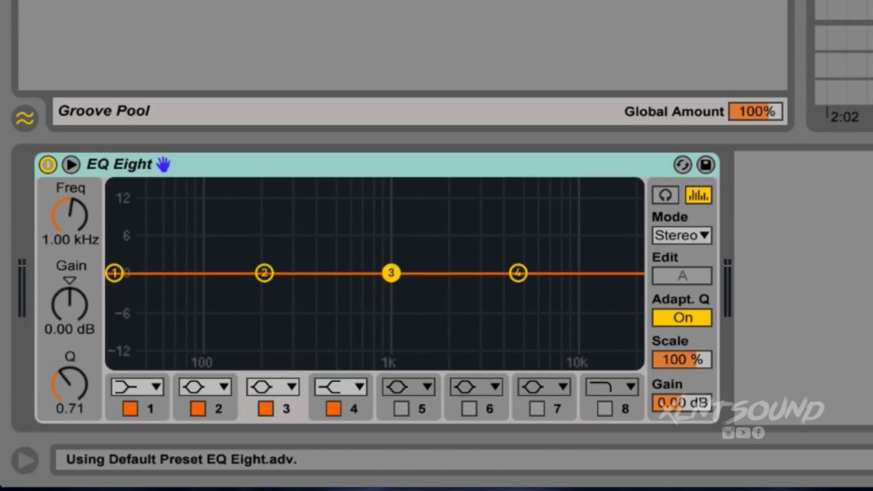
# Set band 1 of the RIDE's EQ Eight to a low cut slightly below 1 kHz
pyautogui.click(138, 389)
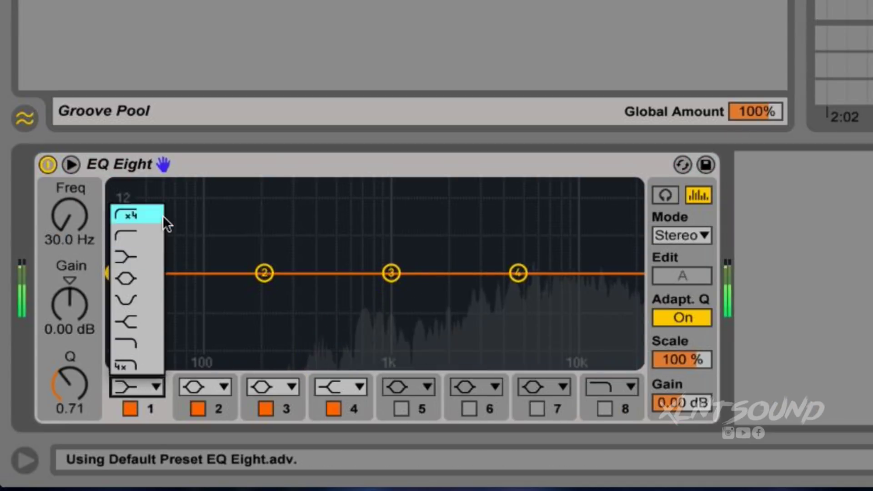
pyautogui.click(165, 224)
pyautogui.moveTo(73, 239); pyautogui.dragTo(74, 197)
# Enable band 8 of the RIDE's EQ Eight as a 4x high cut at 15.6 kHz with a Q of 0.72
pyautogui.click(605, 406)
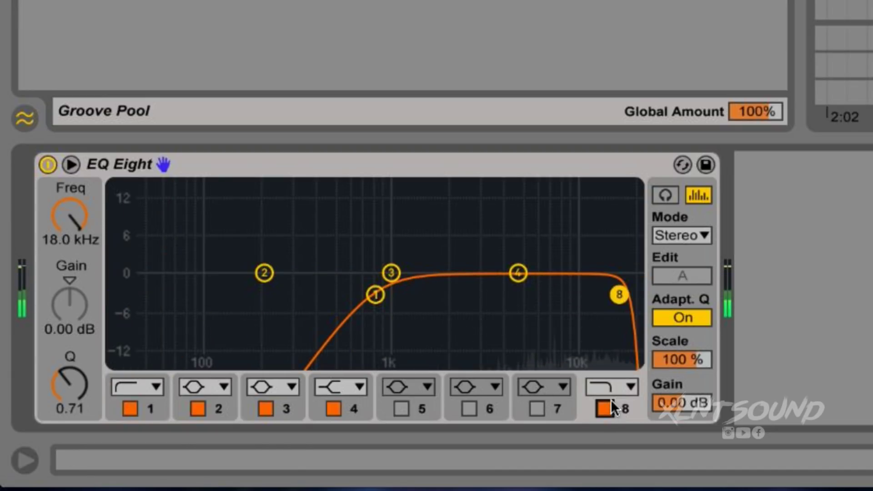
pyautogui.click(615, 385)
pyautogui.click(614, 377)
pyautogui.click(613, 382)
pyautogui.click(609, 362)
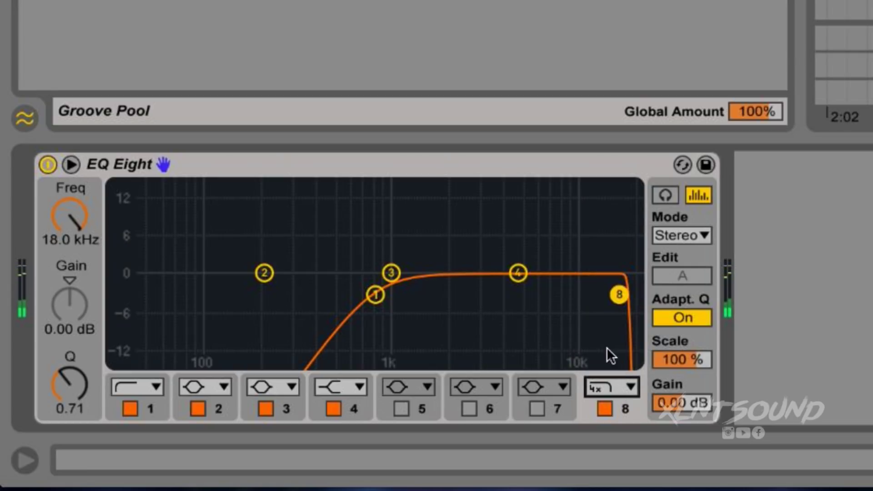
pyautogui.moveTo(618, 294); pyautogui.dragTo(609, 294)
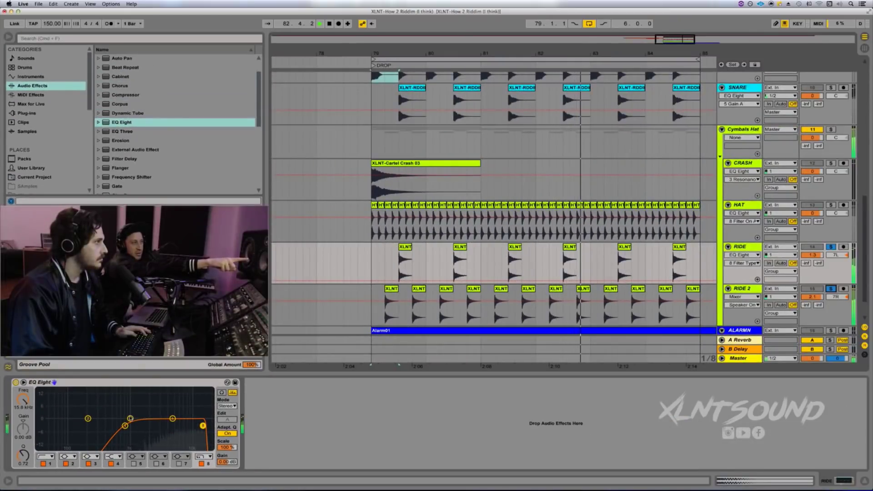
# Unsolo RIDE 2, sweep band 3 of the RIDE's EQ Eight as a narrow 15.0 dB boost to 835 Hz and lower band 1 to 457 Hz
pyautogui.moveTo(147, 406); pyautogui.dragTo(129, 390)
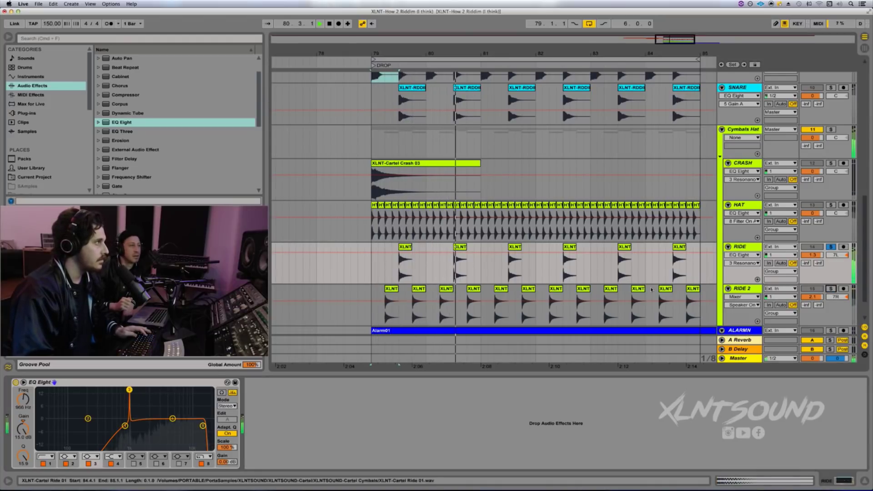
pyautogui.click(831, 289)
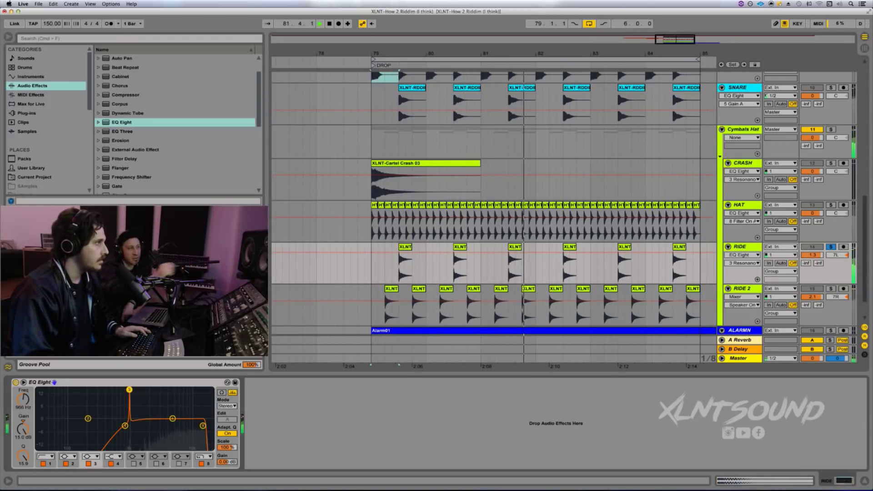
pyautogui.moveTo(130, 390); pyautogui.dragTo(130, 390)
pyautogui.moveTo(137, 422)
pyautogui.mouseDown()
pyautogui.moveTo(113, 423)
pyautogui.moveTo(130, 417)
pyautogui.mouseUp()
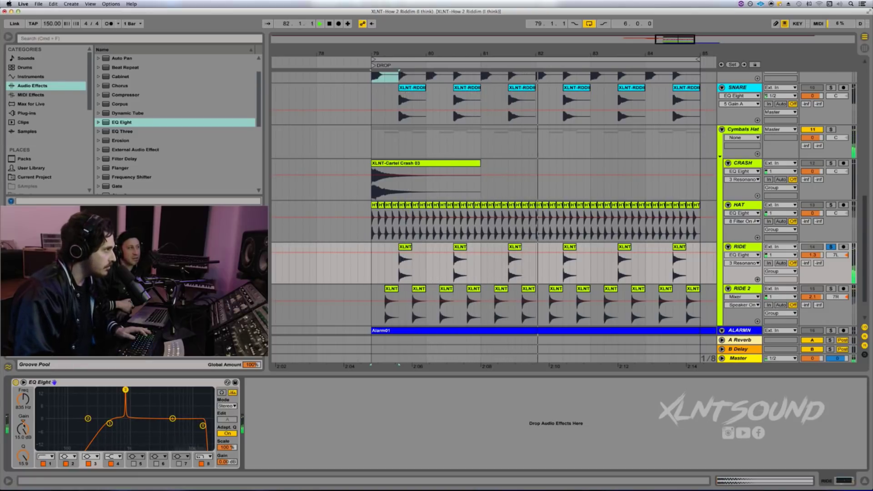
# Set band 3 of the RIDE's EQ Eight to a 6.90 dB boost with a Q of 1.94 and switch band 1 to the x4 low cut
pyautogui.moveTo(125, 389); pyautogui.dragTo(125, 405)
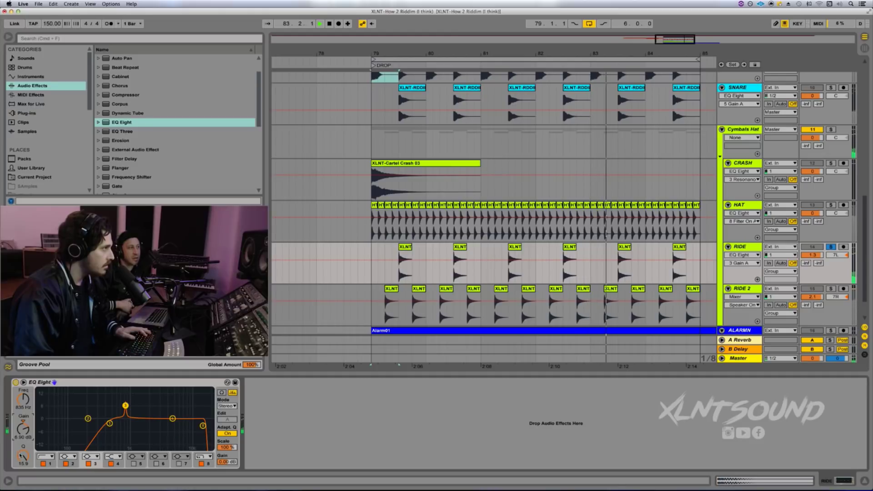
pyautogui.moveTo(22, 454); pyautogui.dragTo(22, 466)
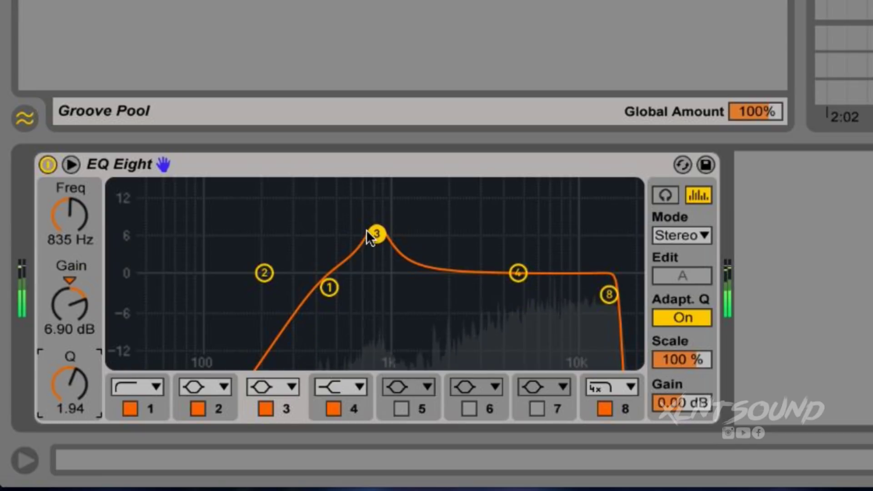
pyautogui.click(137, 387)
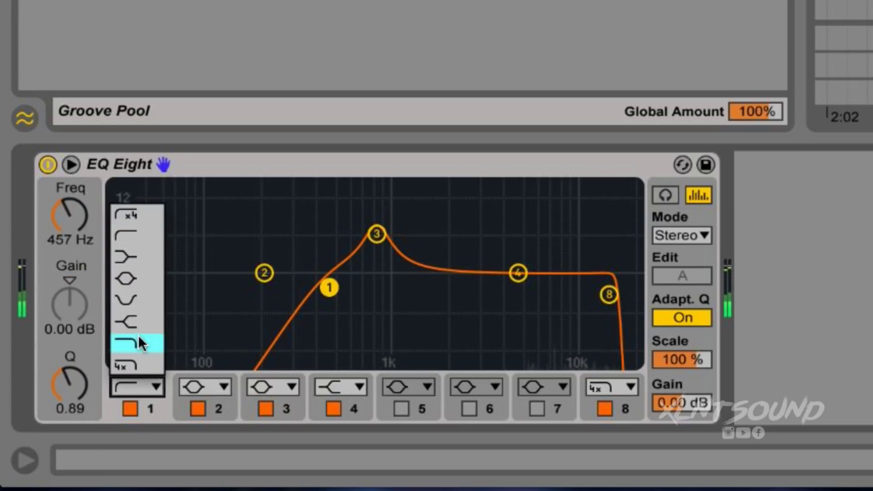
pyautogui.click(135, 215)
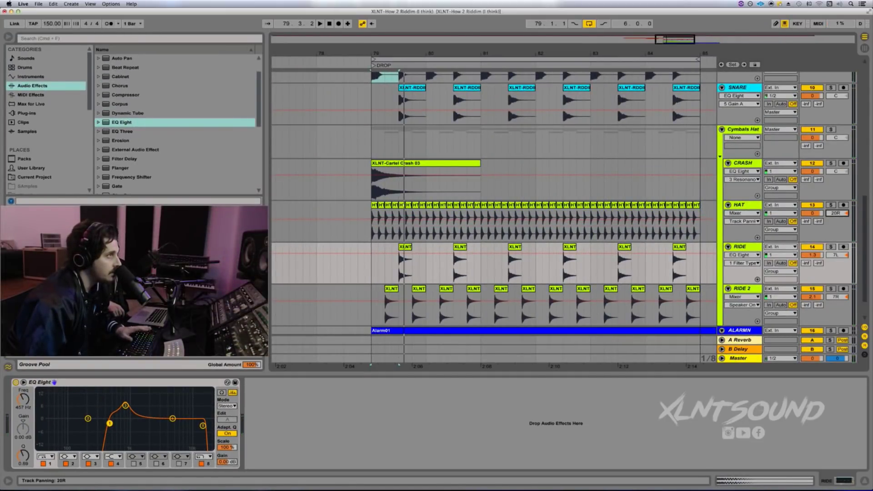
# Pan the HAT track to 21R
pyautogui.moveTo(832, 214); pyautogui.dragTo(831, 217)
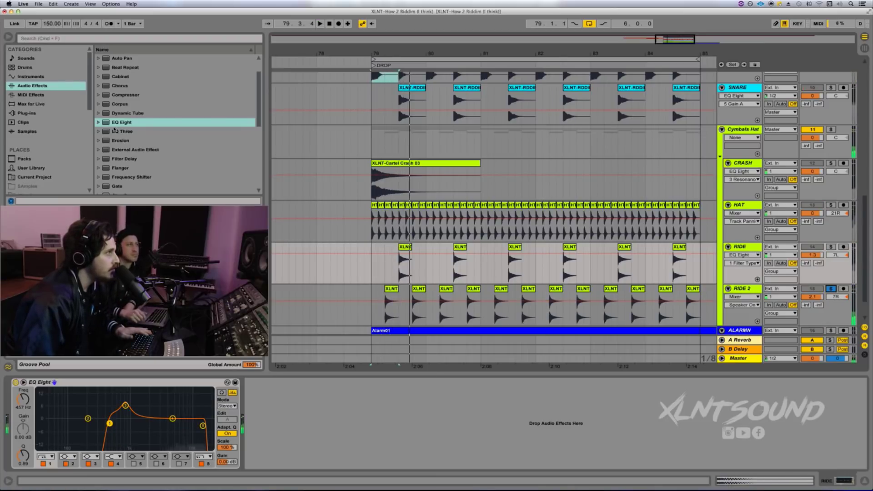
# Add an EQ Eight to the RIDE 2 track and set band 1 to an x4 low cut at 1.24 kHz
pyautogui.click(381, 300)
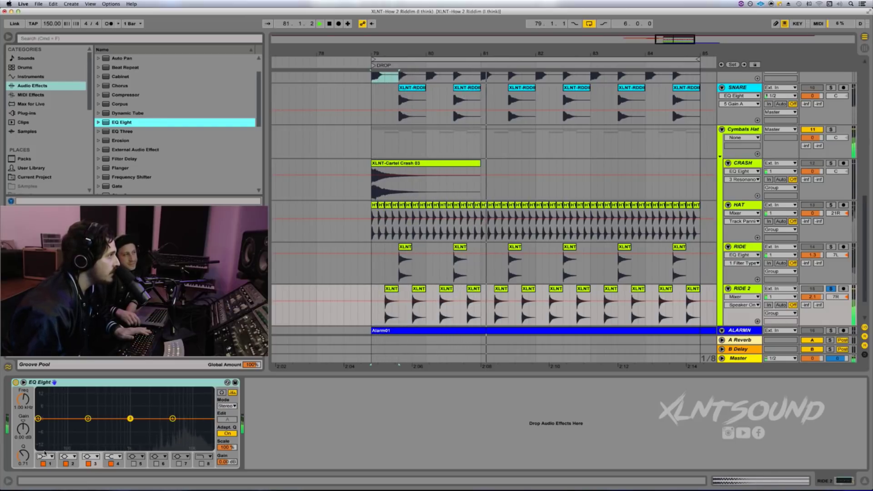
pyautogui.click(45, 455)
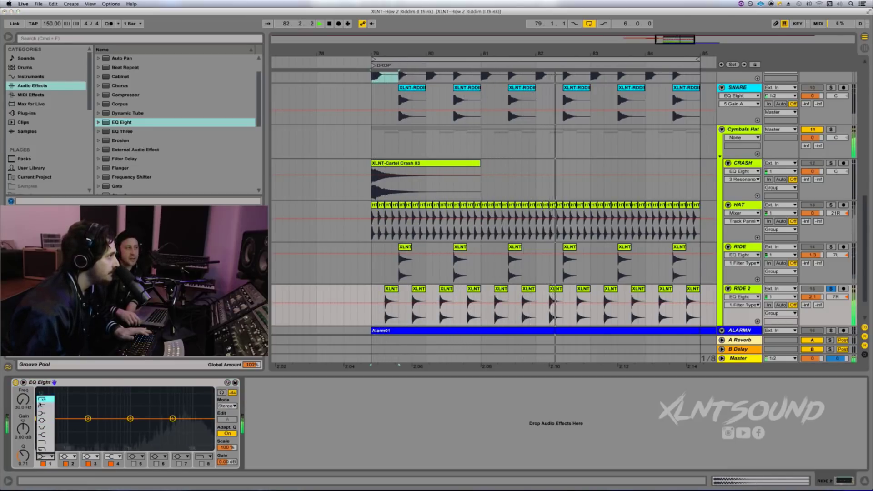
pyautogui.click(50, 401)
pyautogui.moveTo(38, 425); pyautogui.dragTo(136, 426)
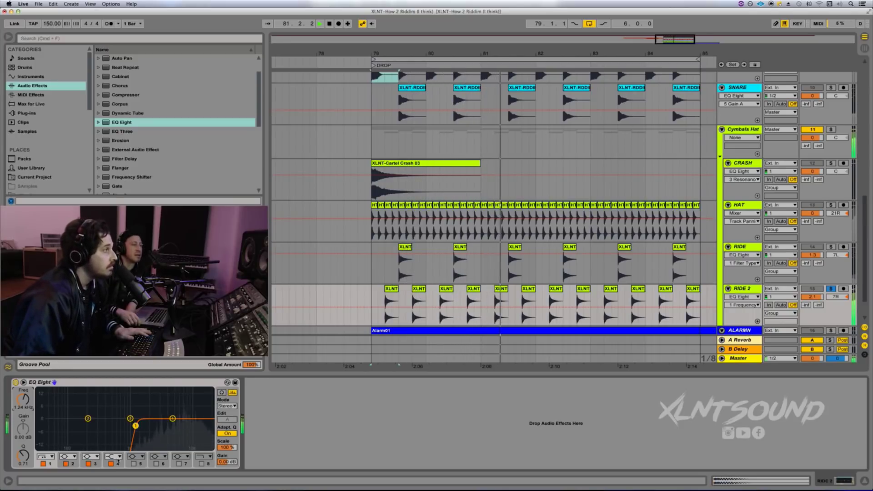
# Enable band 8 of RIDE 2's EQ Eight as a 4x high cut and adjust band 1 to 1.23 kHz with a Q of 0.72
pyautogui.click(203, 458)
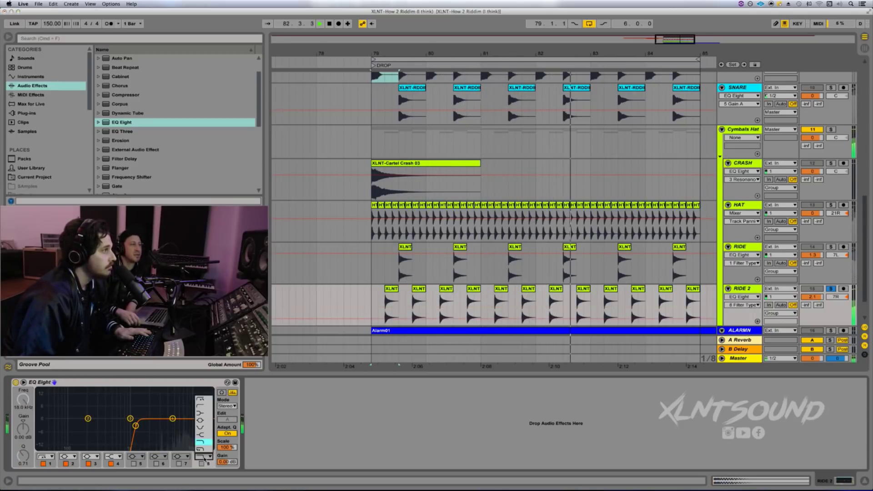
pyautogui.click(202, 464)
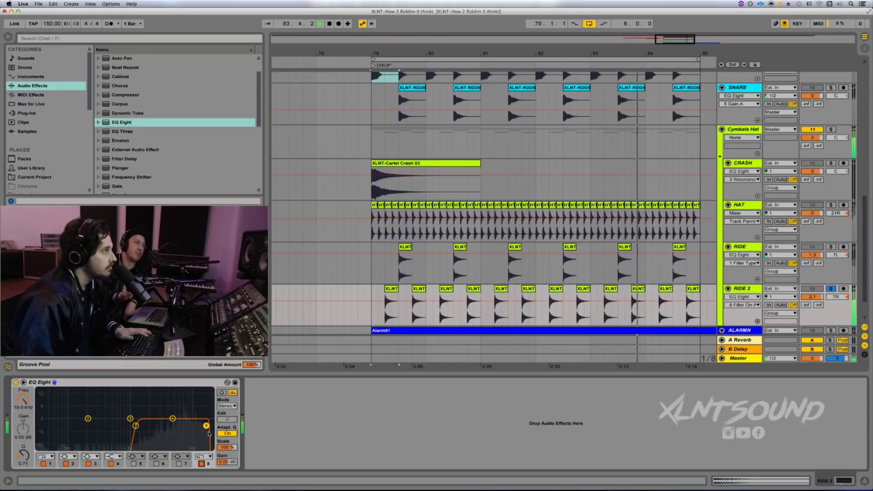
pyautogui.click(135, 426)
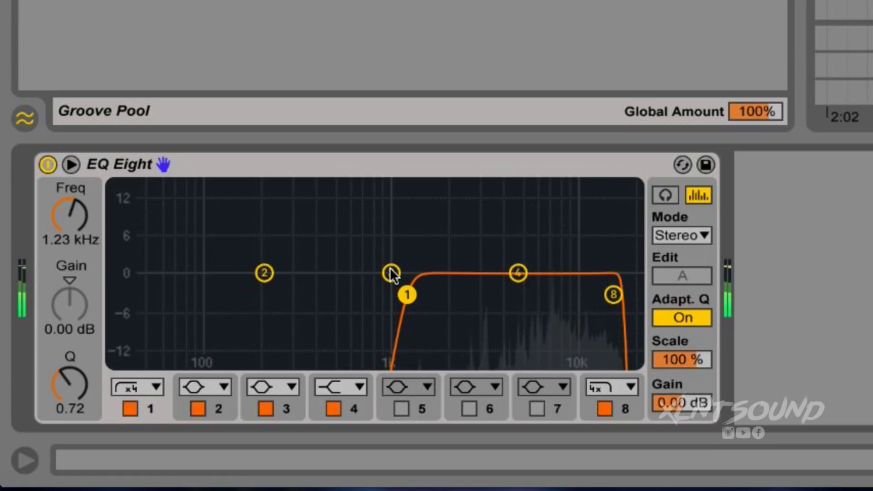
# Set band 3 of RIDE 2's EQ Eight to a 1.36 dB cut at 7.35 kHz with a Q of 8.23
pyautogui.moveTo(391, 272); pyautogui.dragTo(524, 254)
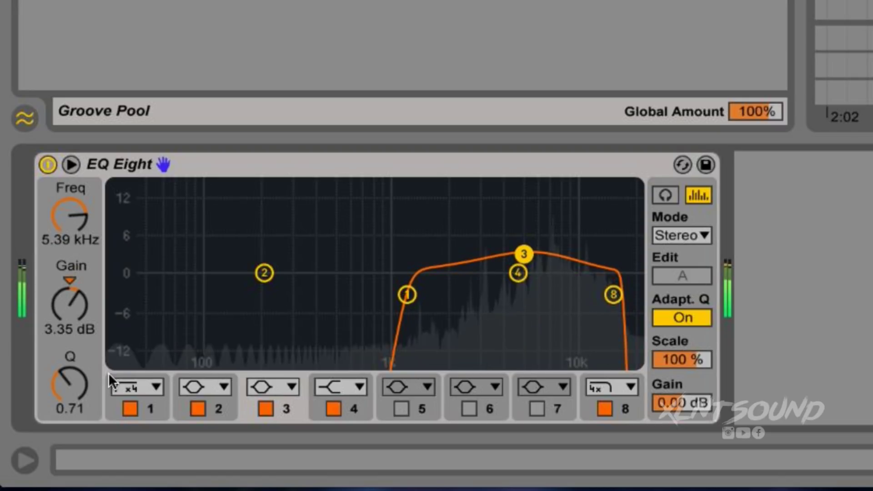
pyautogui.moveTo(75, 386); pyautogui.dragTo(75, 318)
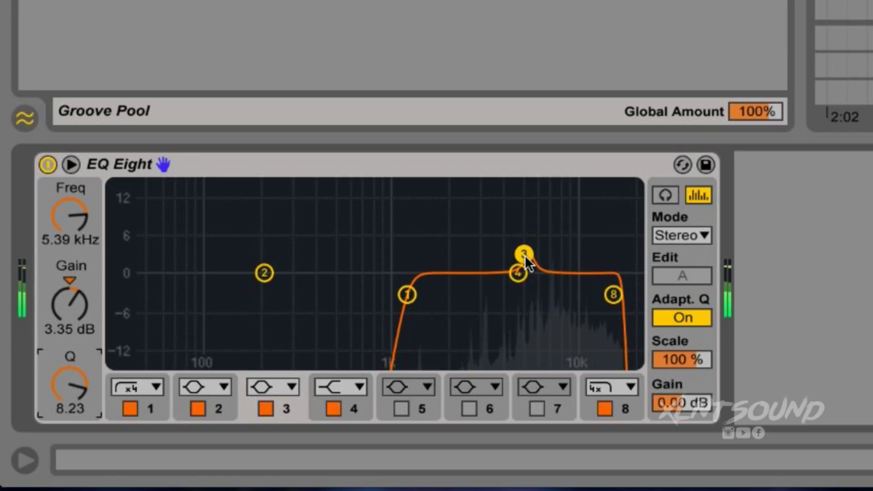
pyautogui.moveTo(524, 254); pyautogui.dragTo(548, 281)
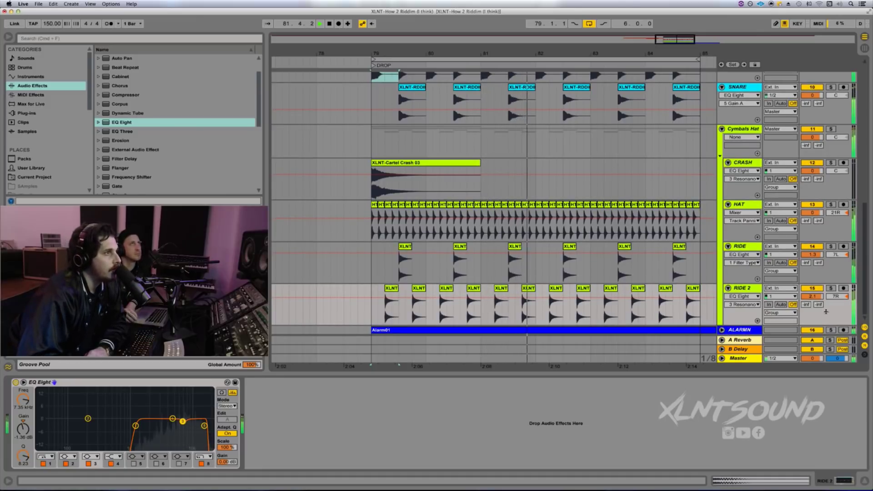
# Unfold the ALARMN track, add an EQ Eight ahead of its two compressors and switch band 1 to a low cut
pyautogui.click(749, 329)
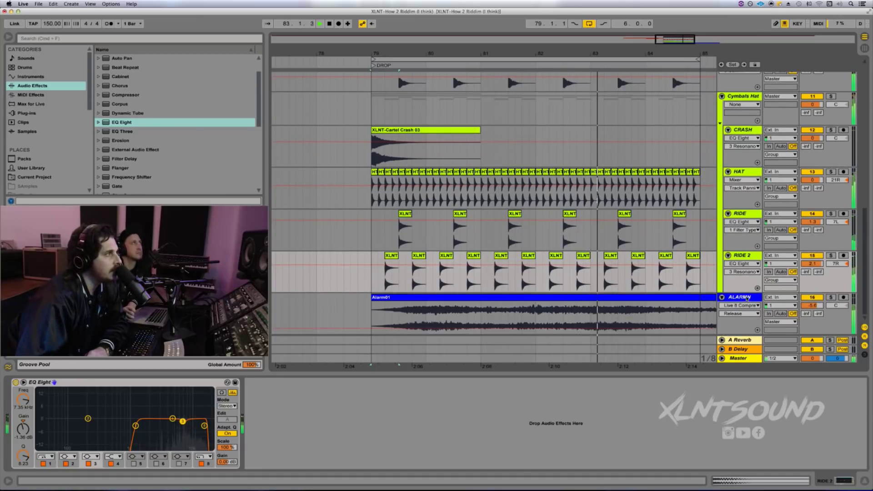
pyautogui.click(749, 298)
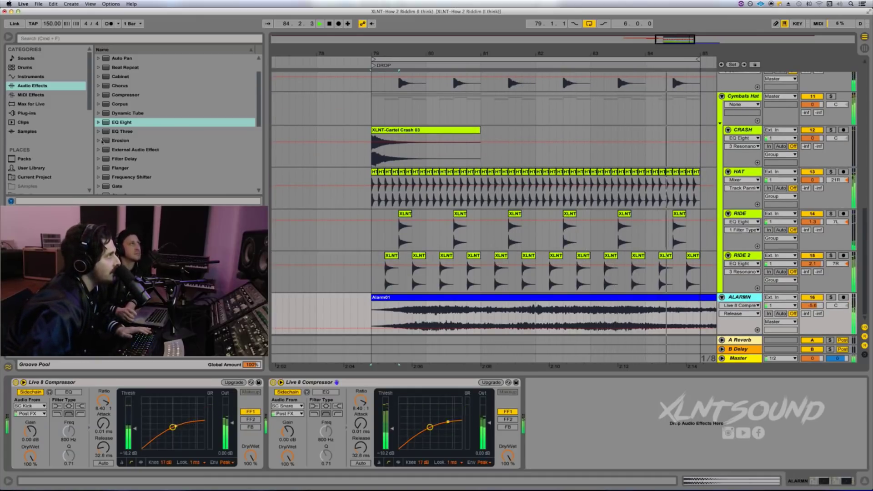
pyautogui.press('space')
pyautogui.moveTo(12, 419); pyautogui.dragTo(13, 418)
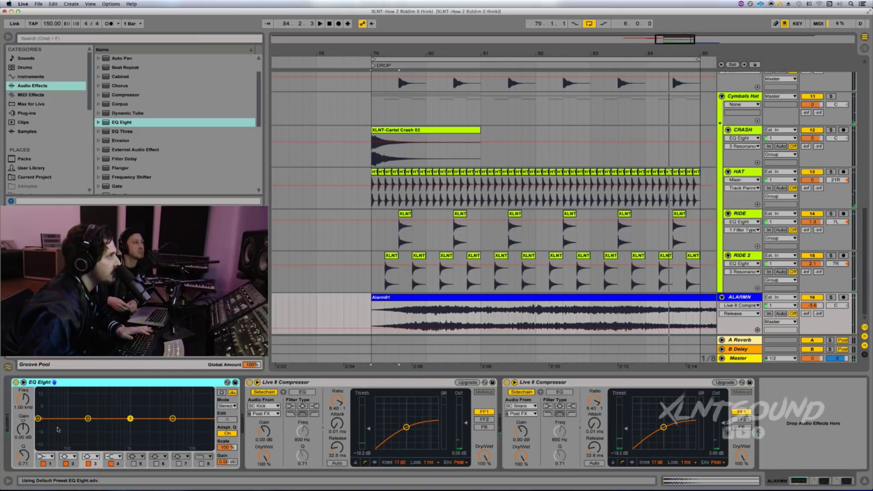
pyautogui.click(42, 456)
pyautogui.click(40, 403)
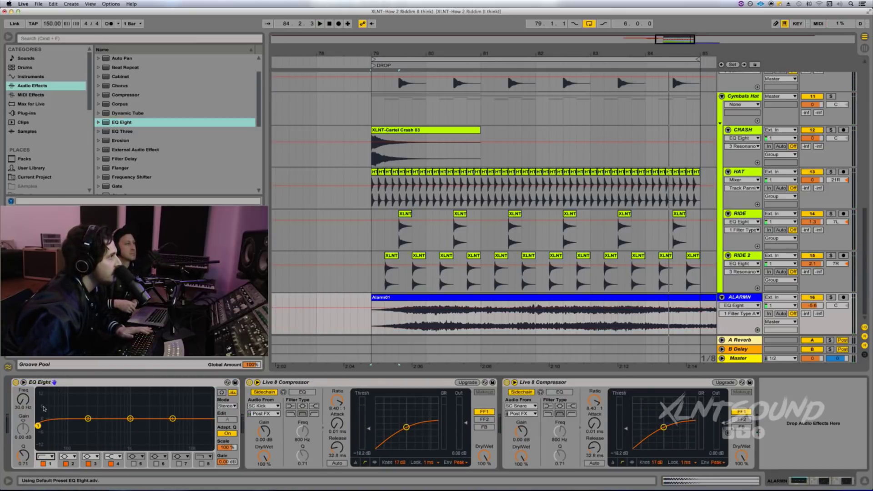
# With the loop playing, shape the ALARMN track's EQ Eight with a low cut at 732 Hz and a band 8 high cut at about 9.8 kHz
pyautogui.press('space')
pyautogui.moveTo(38, 425); pyautogui.dragTo(122, 426)
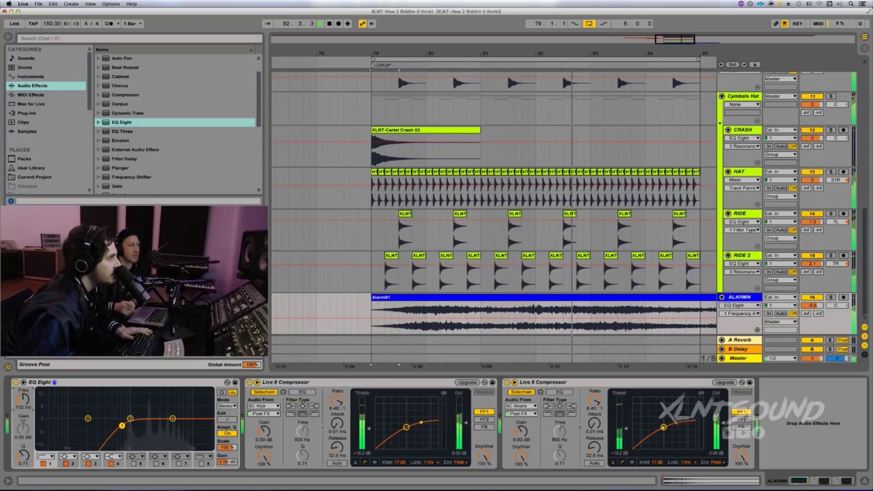
pyautogui.click(201, 463)
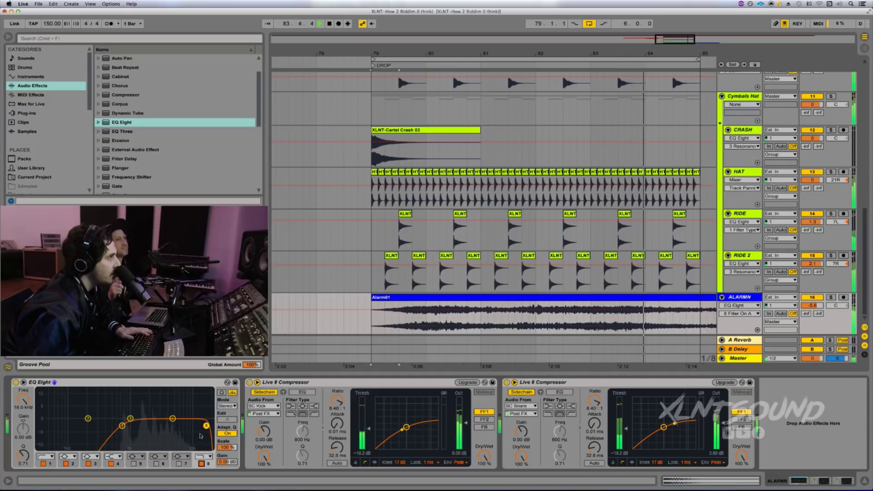
pyautogui.click(204, 456)
pyautogui.click(204, 442)
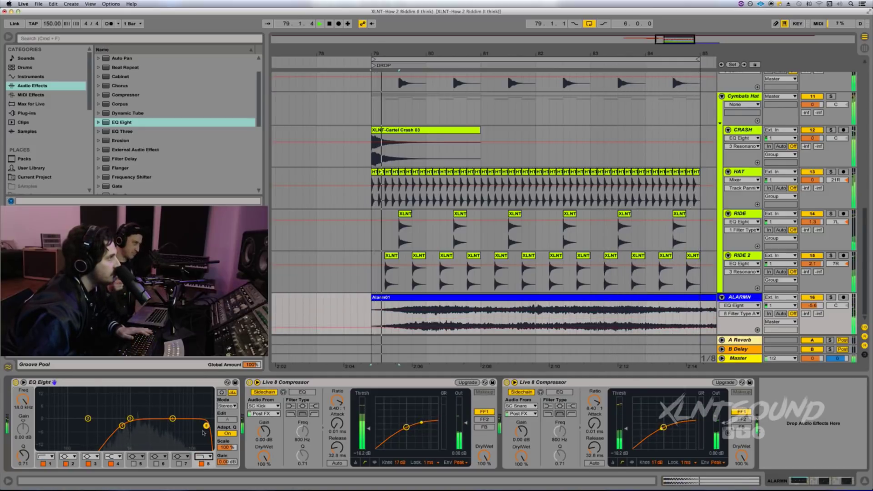
pyautogui.moveTo(206, 426); pyautogui.dragTo(190, 426)
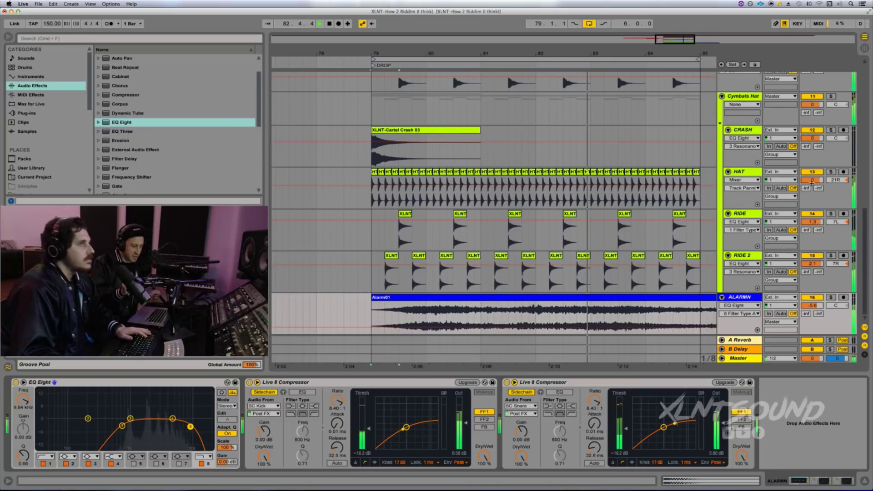
# Set the HAT track's volume to -0.5 dB during loop playback and stop playback
pyautogui.moveTo(813, 182); pyautogui.dragTo(813, 184)
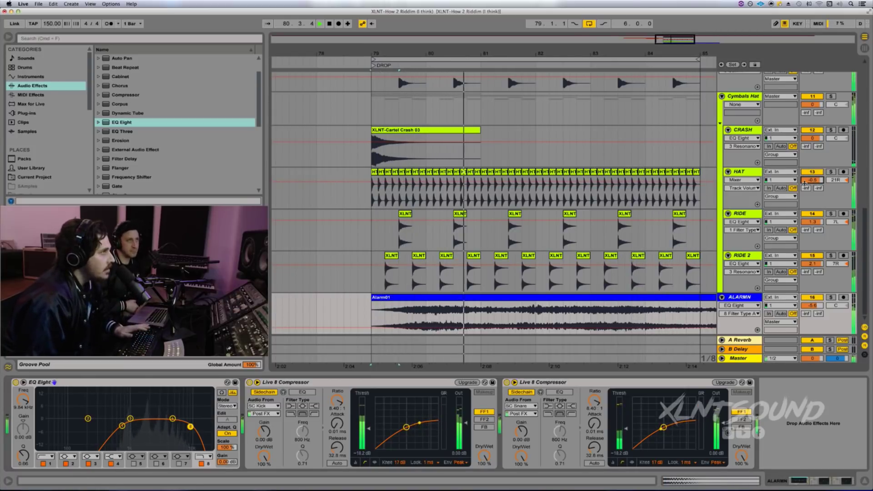
pyautogui.hscroll(-5, 598, 200)
pyautogui.scroll(3, 598, 200)
pyautogui.hscroll(5, 598, 200)
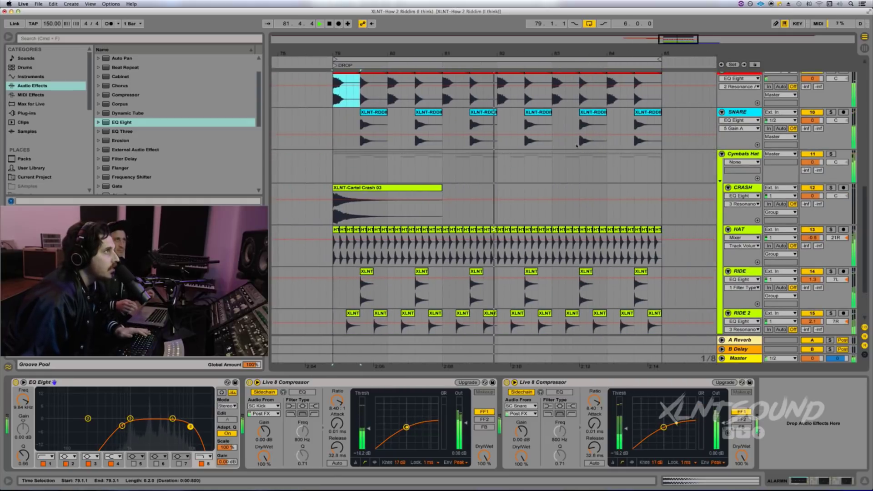
pyautogui.scroll(-2, 512, 55)
pyautogui.press('space')
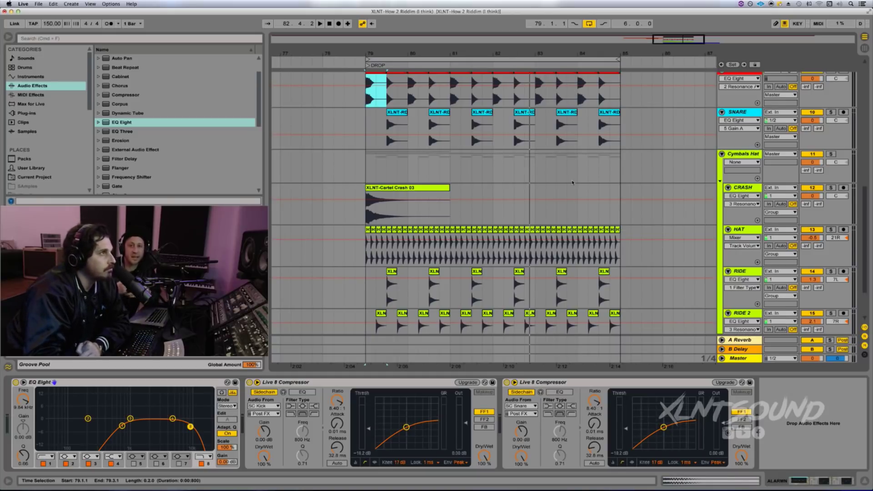
# Fold the Cymbals Hat group so its crash, hat and ride tracks are hidden
pyautogui.scroll(-2, 572, 183)
pyautogui.scroll(4, 573, 177)
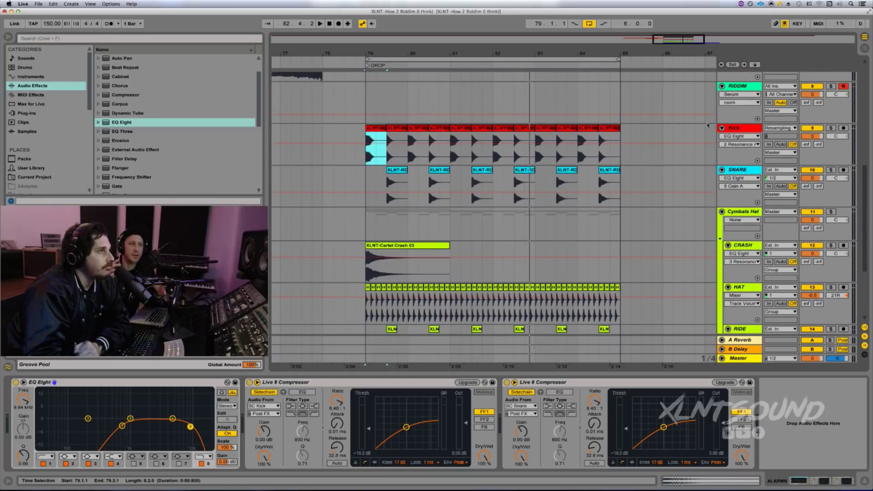
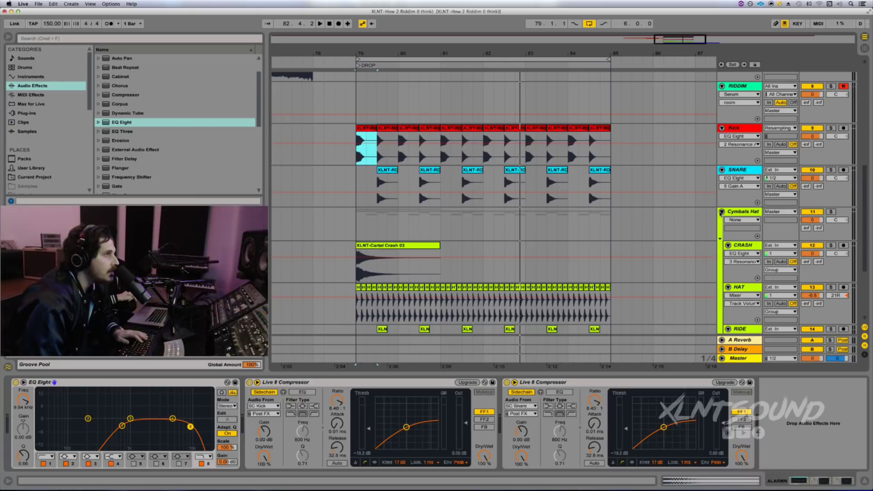
pyautogui.click(722, 212)
pyautogui.scroll(5, 655, 220)
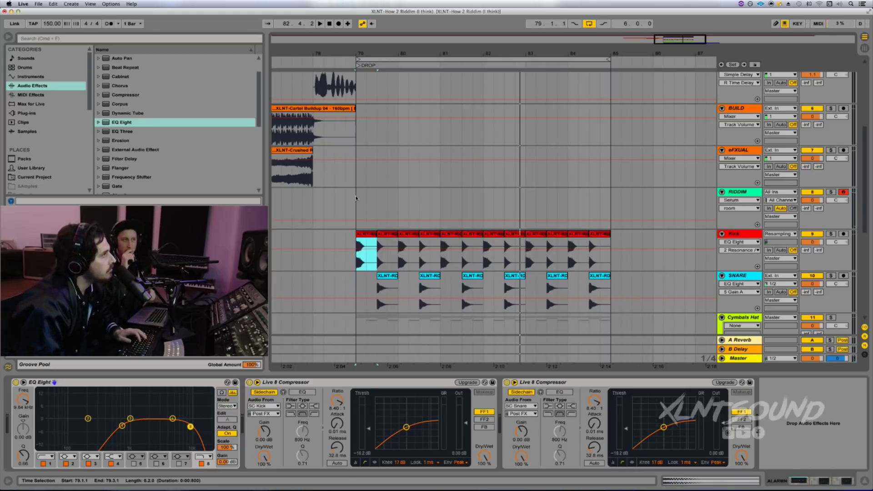
# Insert a new MIDI track below the RIDDIM track and arm it for recording
pyautogui.click(356, 199)
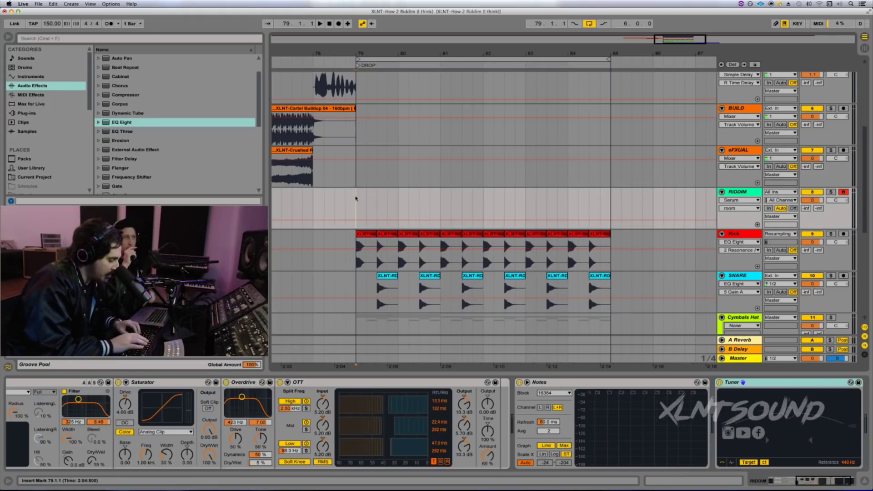
pyautogui.press('super+shift+t')
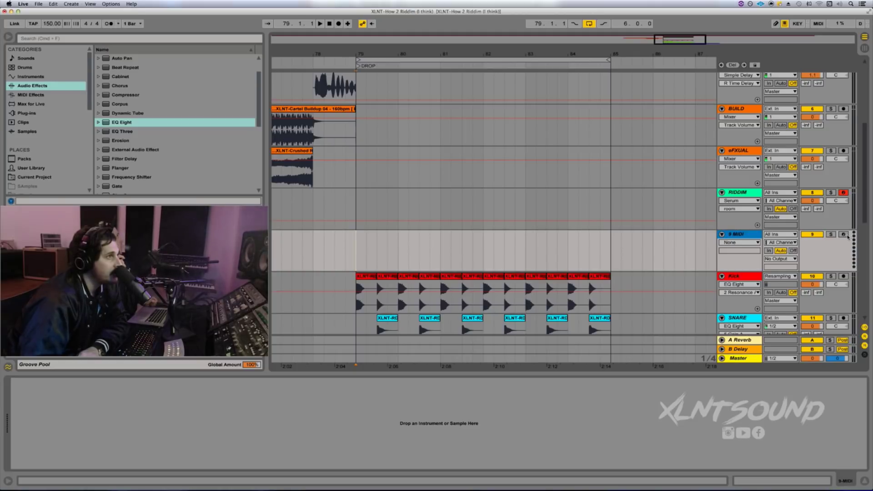
pyautogui.click(843, 234)
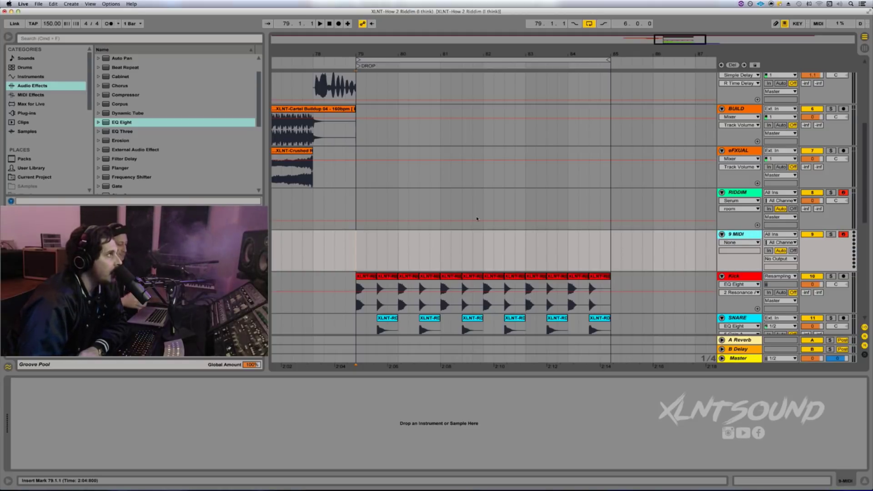
# Load the Serum Audio Unit instrument from the Xfer Records plug-ins onto the new MIDI track
pyautogui.click(26, 113)
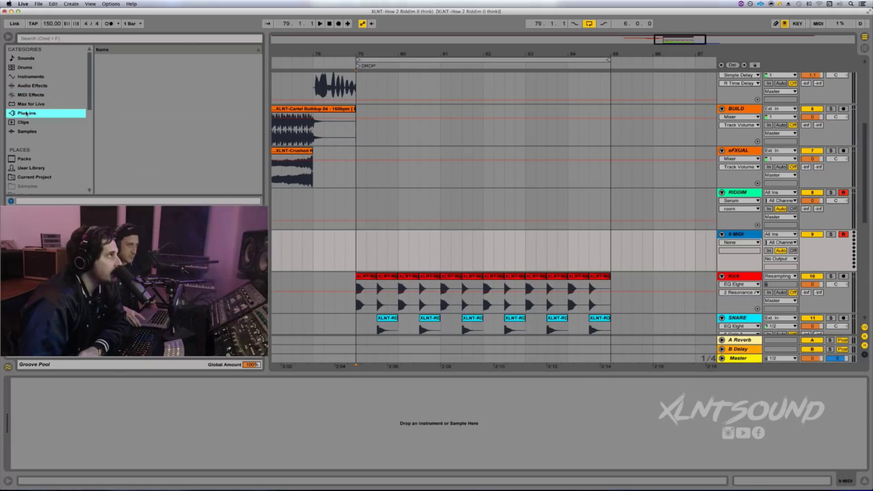
pyautogui.click(98, 59)
pyautogui.click(98, 58)
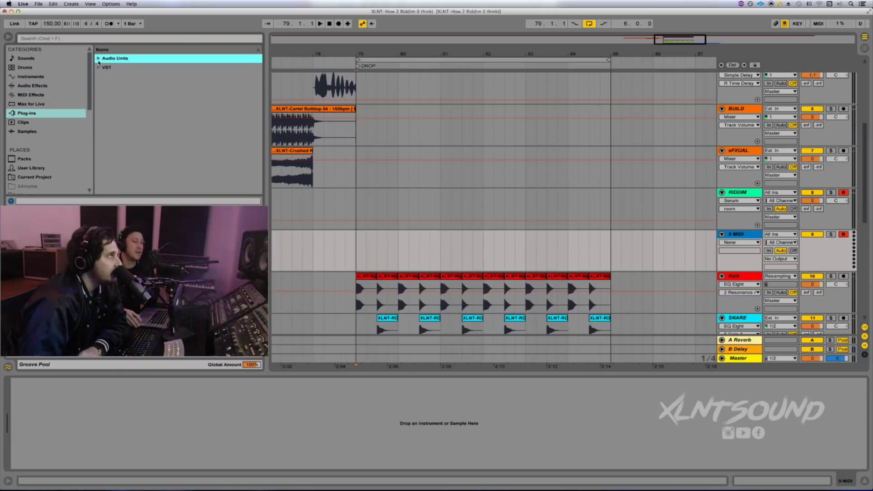
pyautogui.click(97, 67)
pyautogui.scroll(-3, 110, 104)
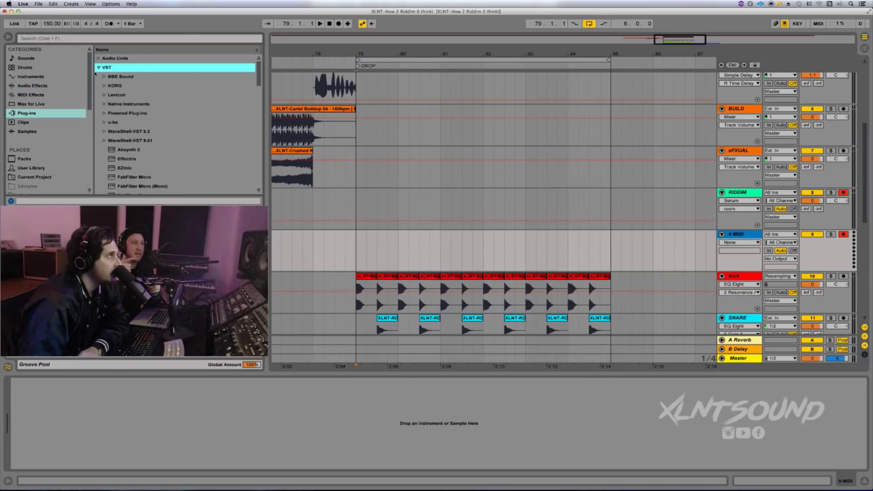
pyautogui.scroll(5, 110, 96)
pyautogui.scroll(-3, 108, 88)
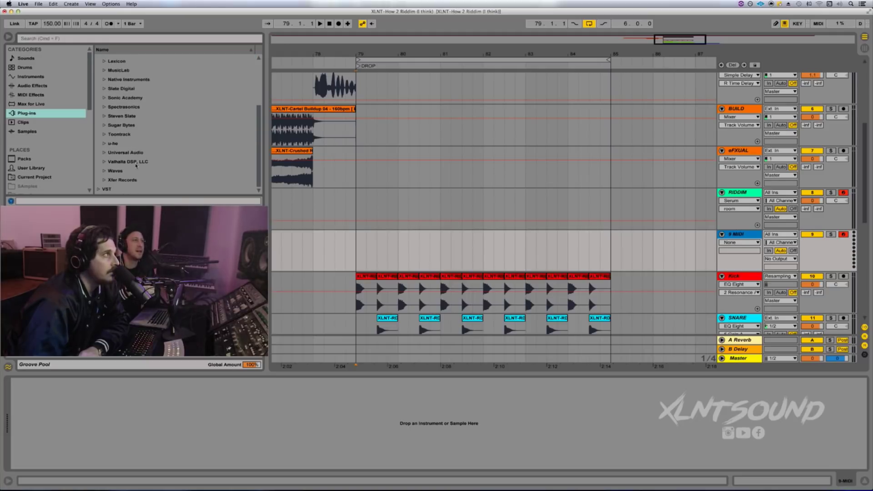
pyautogui.click(108, 181)
pyautogui.click(104, 180)
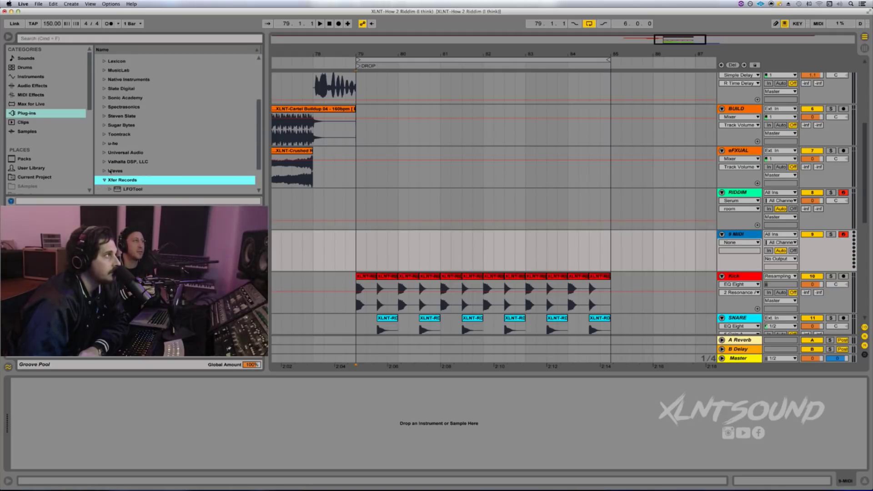
pyautogui.click(122, 173)
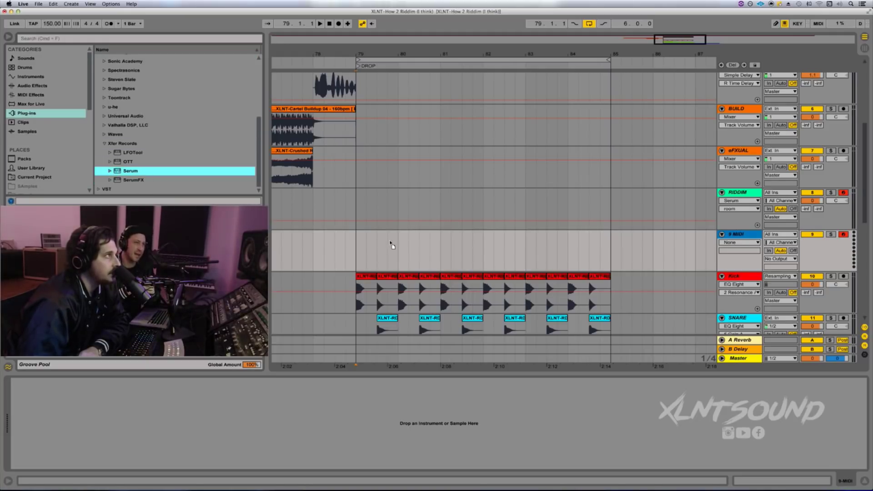
pyautogui.click(374, 243)
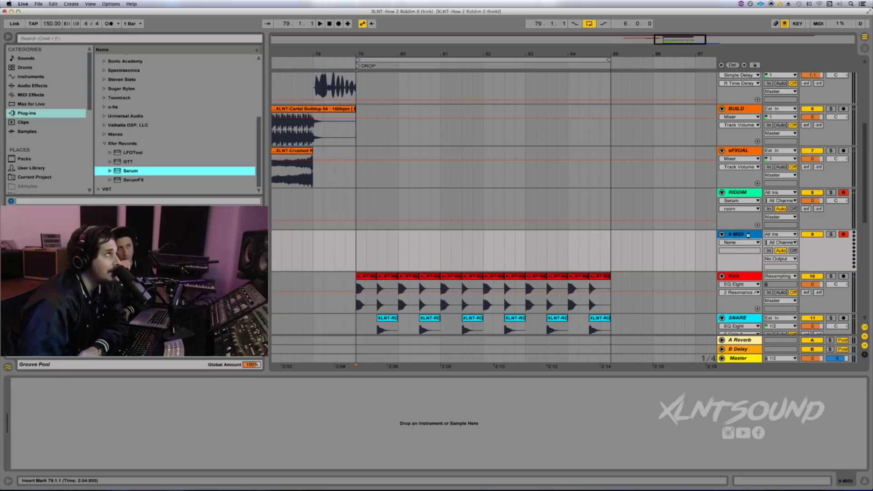
pyautogui.press('Return')
# Color the new Serum track green to match the RIDDIM track
pyautogui.rightClick(747, 235)
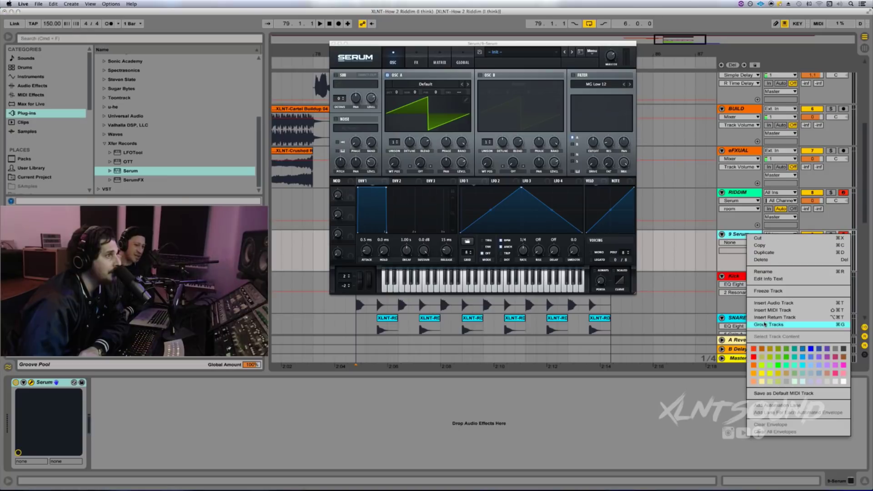
pyautogui.press('Escape')
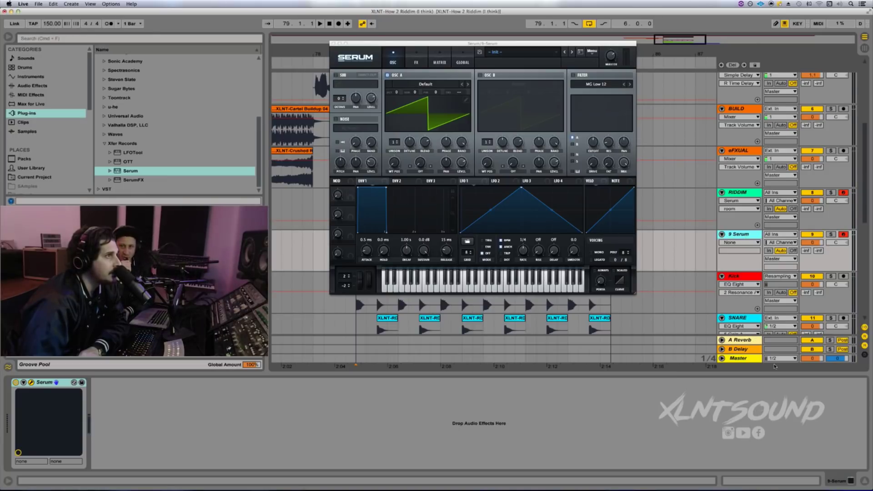
pyautogui.rightClick(743, 234)
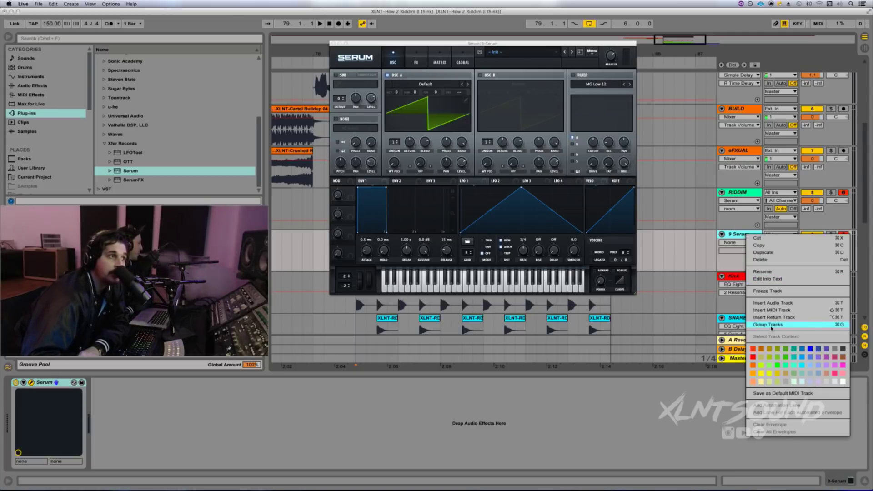
pyautogui.click(790, 354)
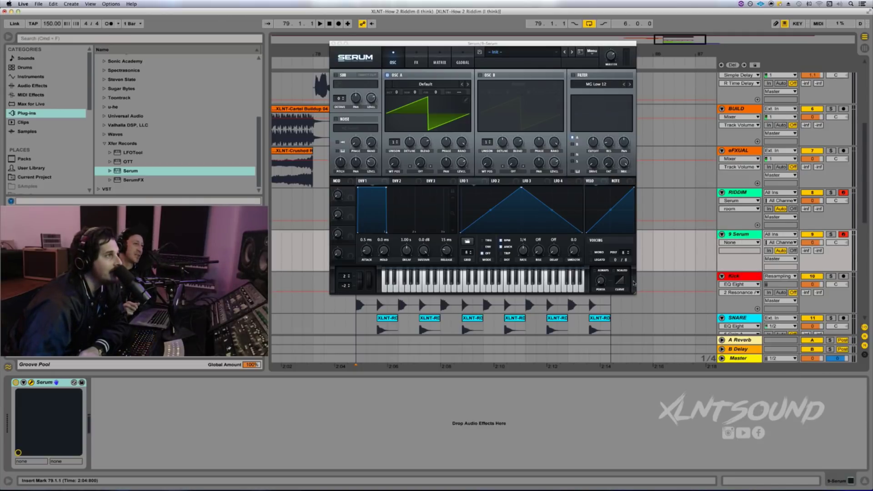
# Enlarge the Serum window and turn on the sub oscillator with its octave set to 1
pyautogui.moveTo(634, 293); pyautogui.dragTo(689, 325)
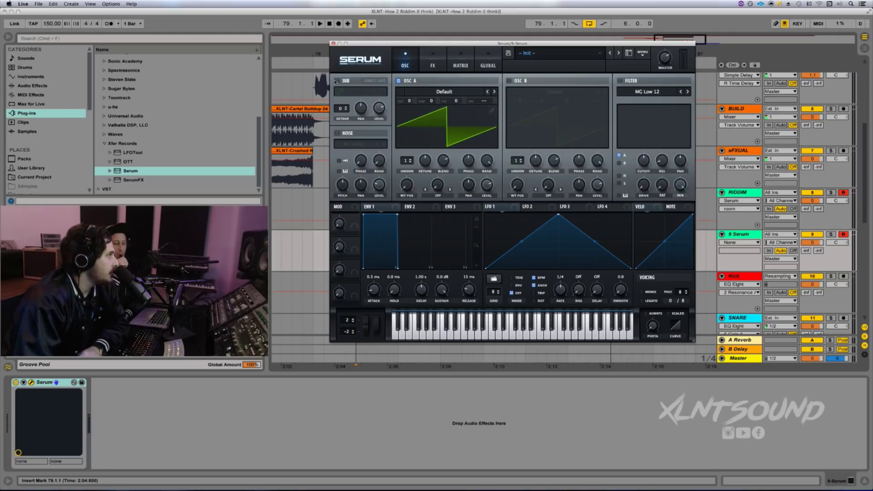
pyautogui.click(337, 81)
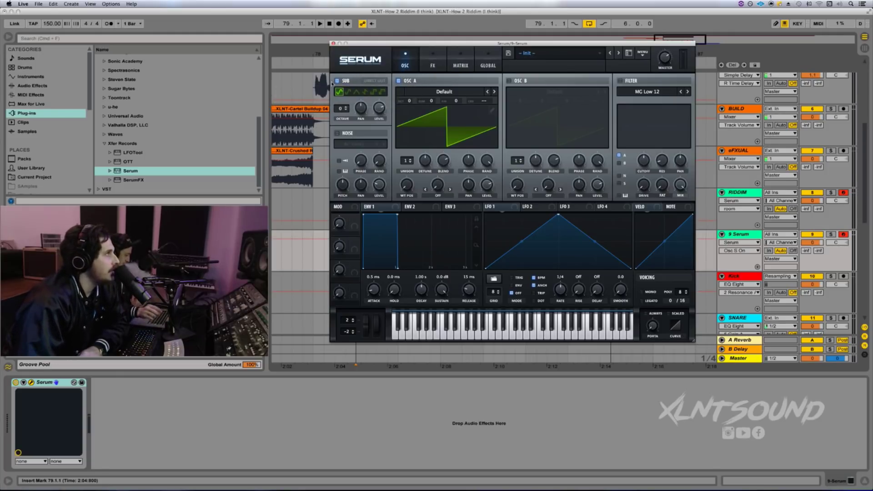
pyautogui.click(342, 106)
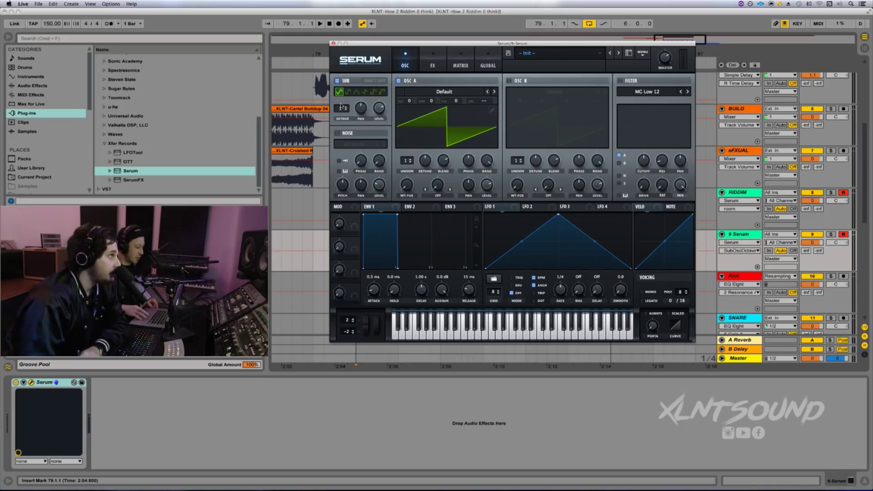
pyautogui.click(380, 110)
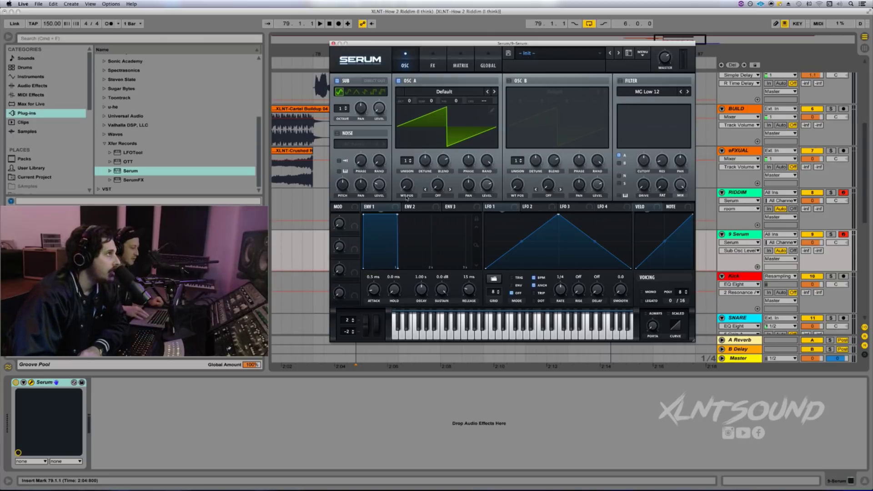
# Load the SawRounded wavetable from the Analog category into oscillator A and raise its wavetable position to 26
pyautogui.click(446, 93)
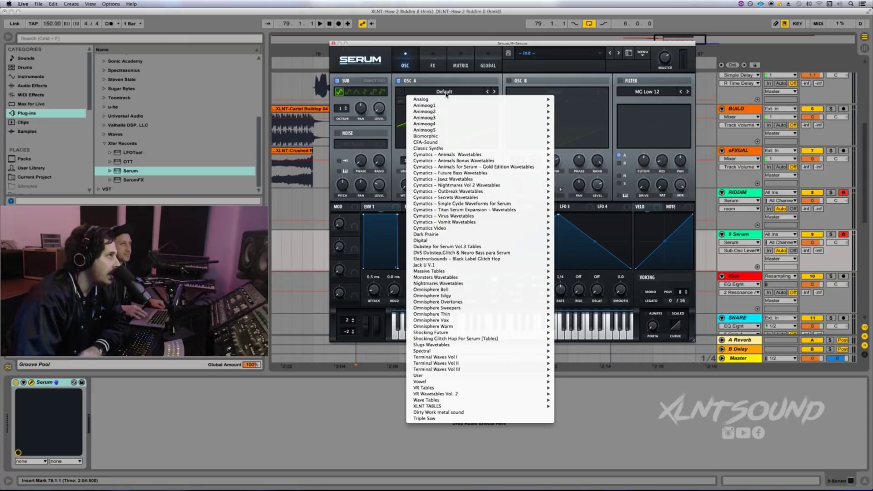
pyautogui.click(417, 82)
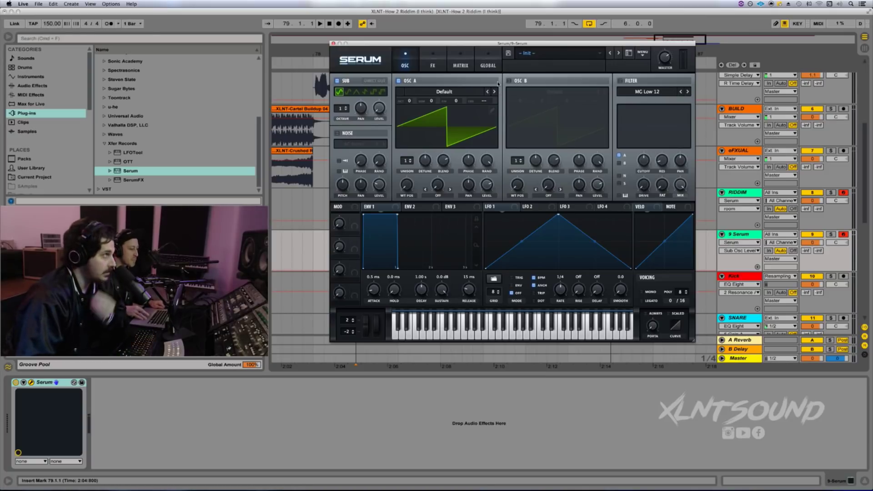
pyautogui.click(452, 92)
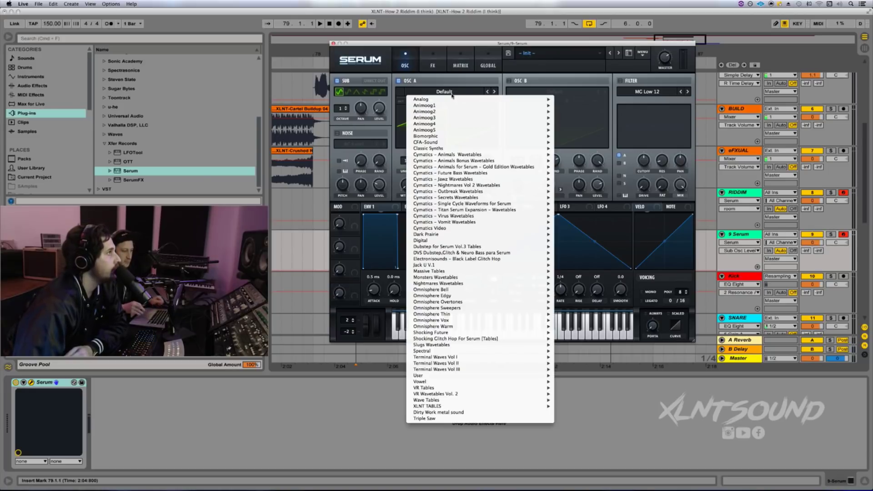
pyautogui.moveTo(453, 100)
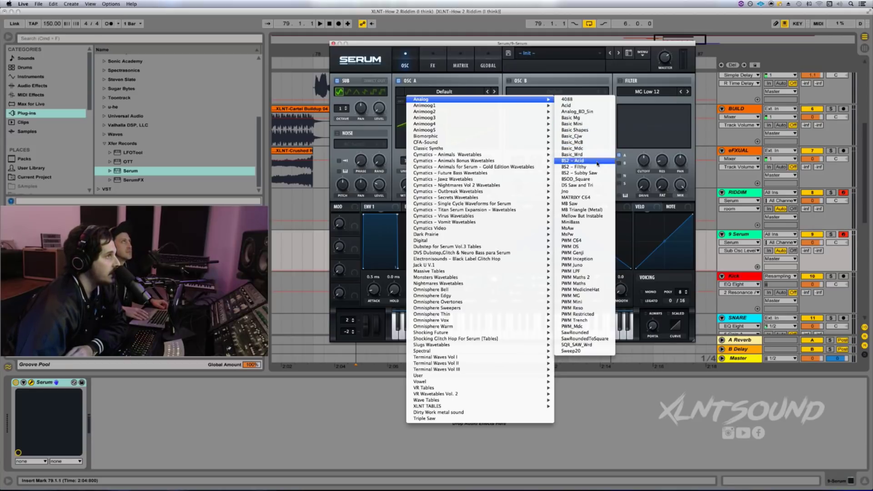
pyautogui.click(581, 333)
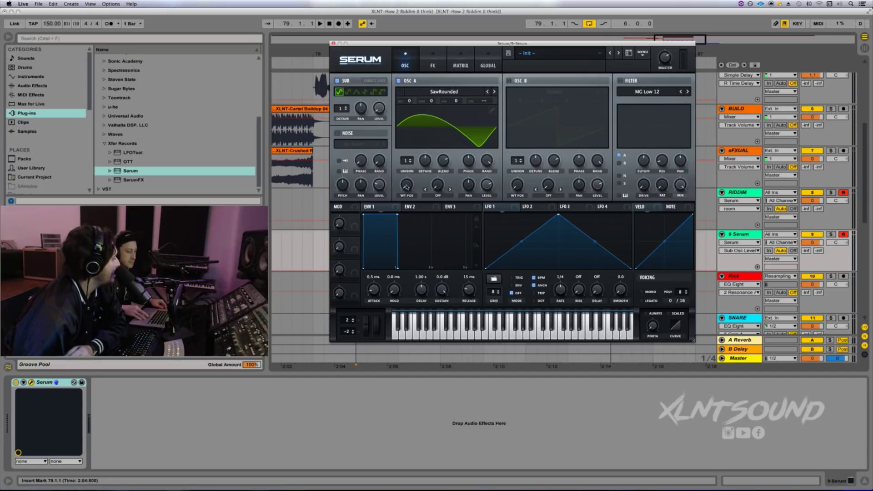
pyautogui.moveTo(406, 187); pyautogui.dragTo(423, 93)
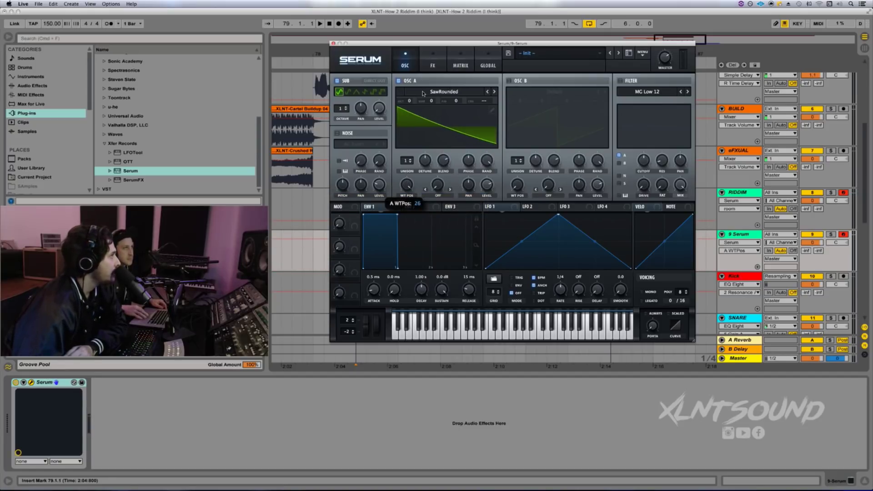
# Load the SawRoundedToSquare wavetable from the Analog category into oscillator A and set its unison to 5
pyautogui.click(450, 92)
pyautogui.moveTo(457, 99)
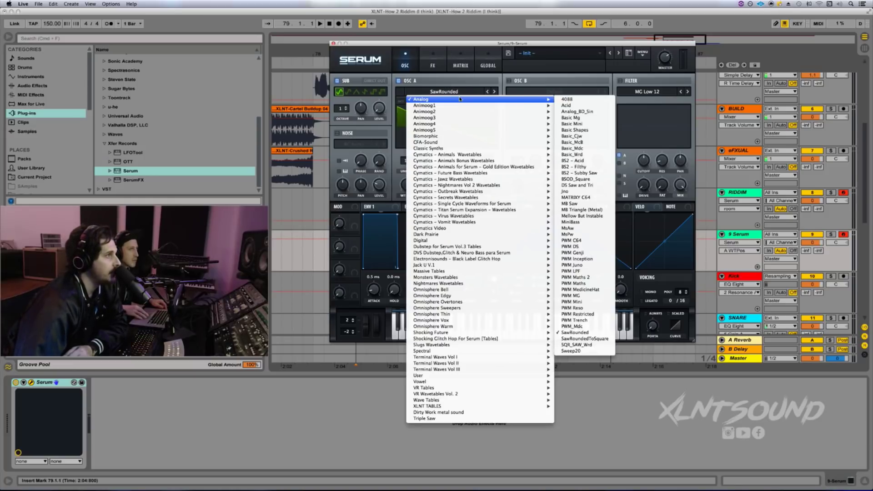
pyautogui.click(604, 338)
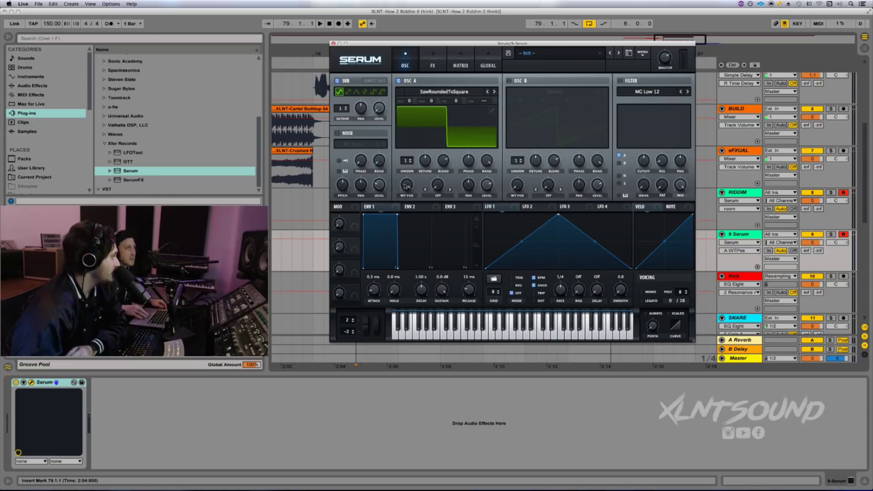
pyautogui.moveTo(407, 185)
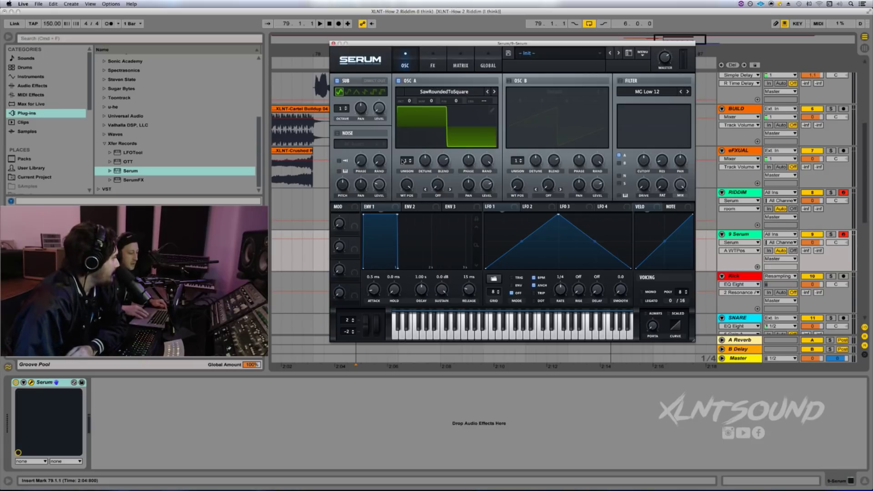
pyautogui.moveTo(407, 161); pyautogui.dragTo(423, 184)
# Disarm the RIDDIM track, then raise oscillator A's octave to +2 and audition the sound
pyautogui.click(843, 192)
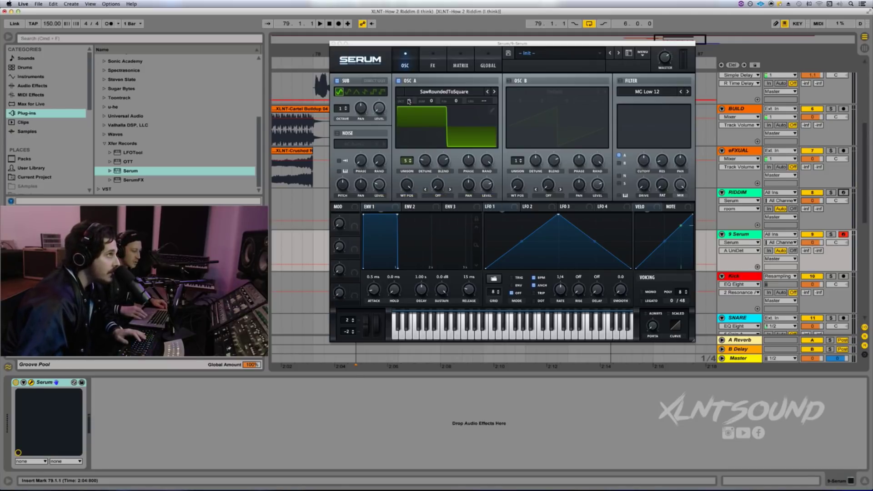
pyautogui.moveTo(409, 101); pyautogui.dragTo(407, 80)
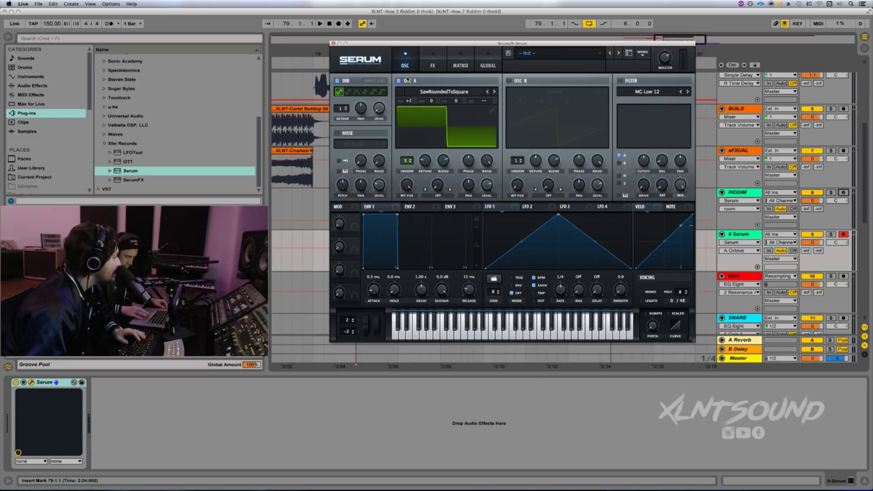
pyautogui.press('space')
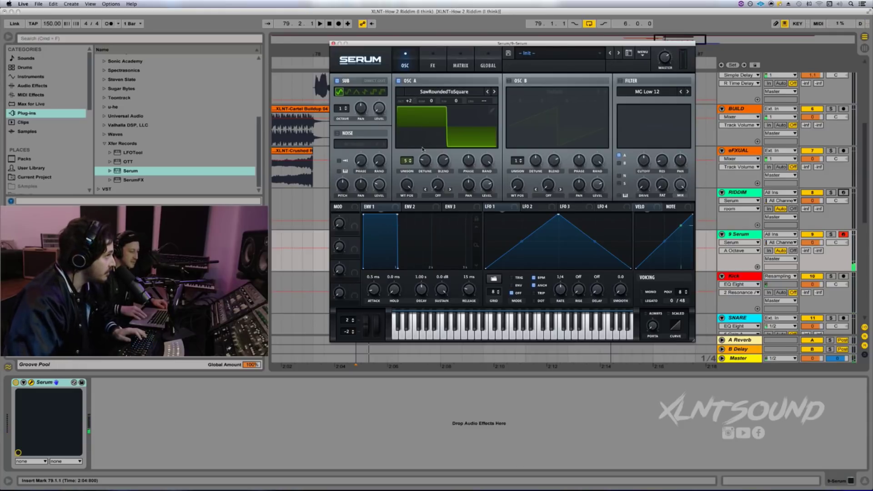
# Set oscillator A's warp mode to Asym +/- and raise the warp amount slightly
pyautogui.click(439, 197)
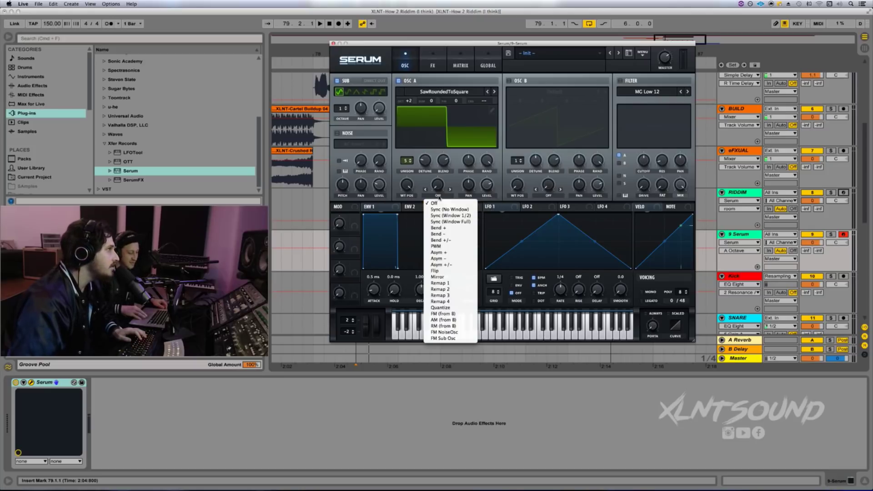
pyautogui.click(445, 266)
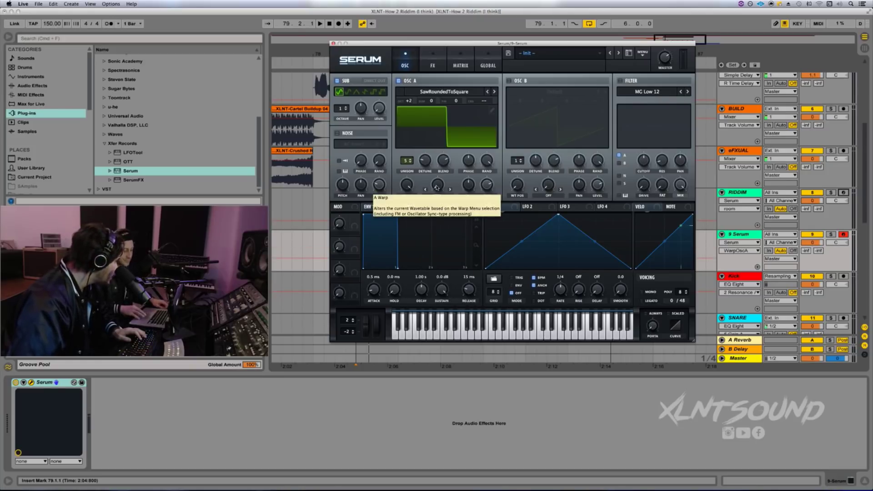
pyautogui.moveTo(437, 188); pyautogui.dragTo(438, 172)
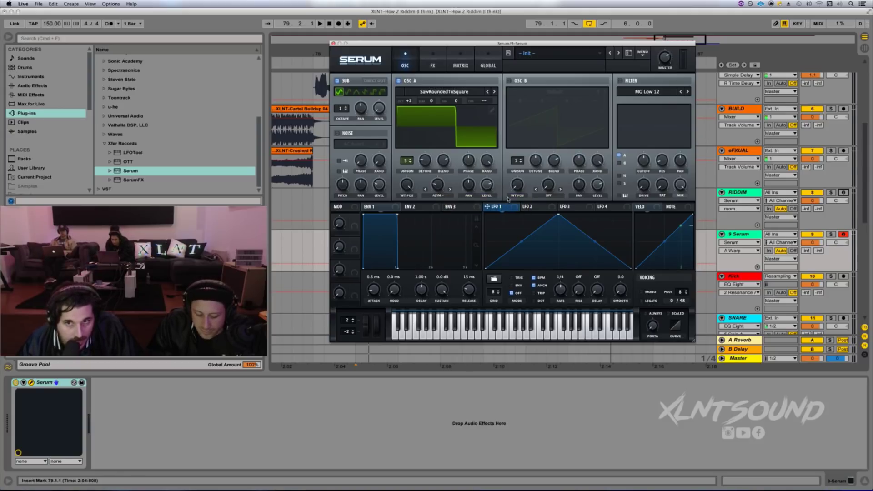
# Reshape LFO 1 into a slightly delayed, steep curved rise with an early peak and a long concave fall, and set it to Trig mode
pyautogui.moveTo(558, 215); pyautogui.dragTo(529, 214)
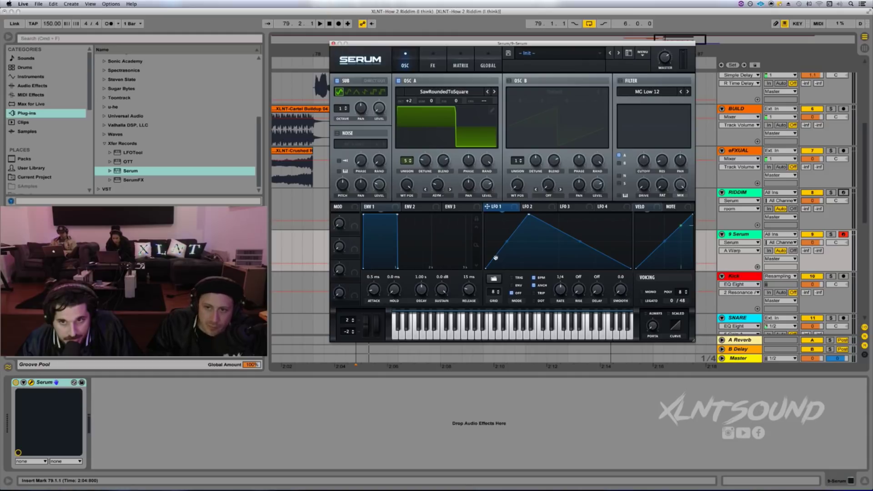
pyautogui.moveTo(496, 258)
pyautogui.mouseDown()
pyautogui.moveTo(502, 246)
pyautogui.moveTo(503, 268)
pyautogui.mouseUp()
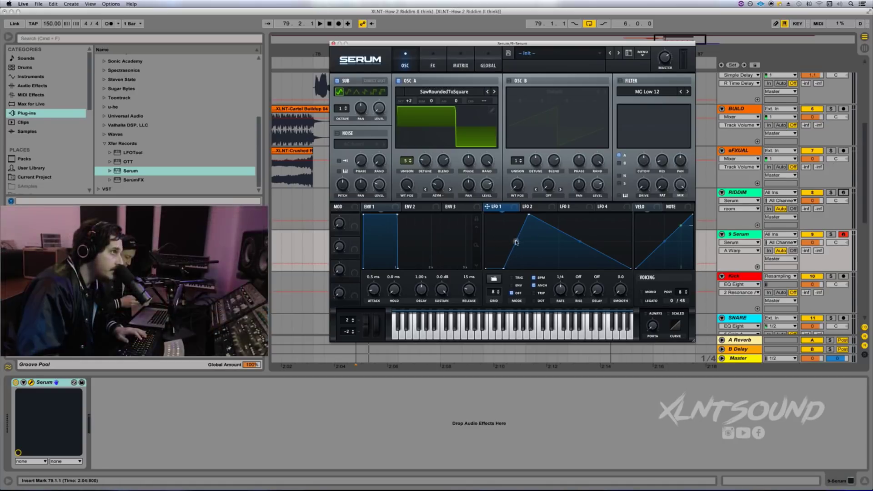
pyautogui.moveTo(516, 242); pyautogui.dragTo(508, 234)
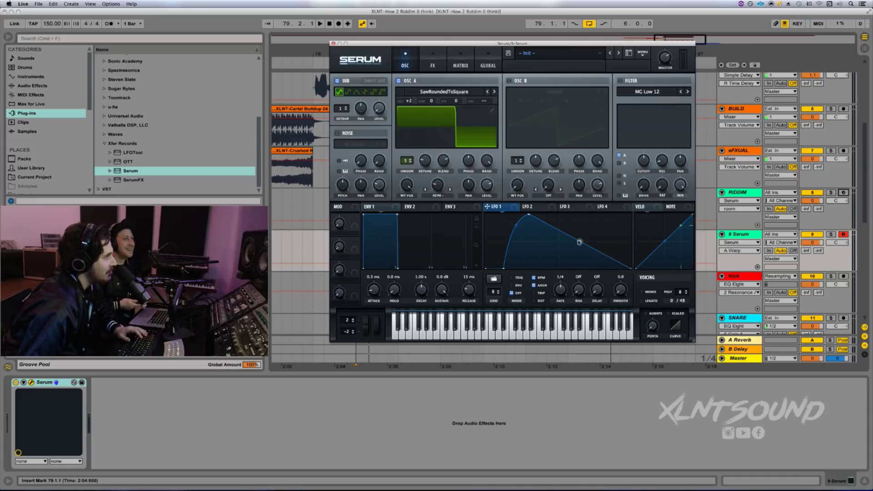
pyautogui.moveTo(579, 242); pyautogui.dragTo(574, 247)
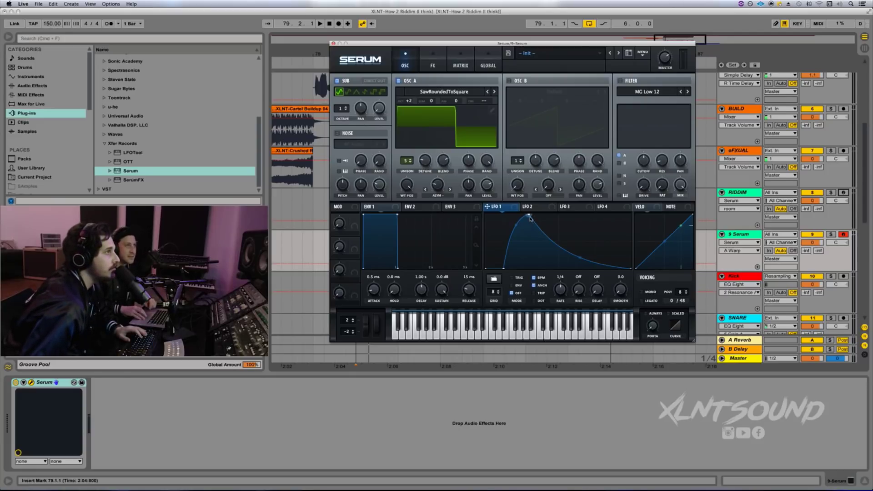
pyautogui.moveTo(530, 216); pyautogui.dragTo(534, 215)
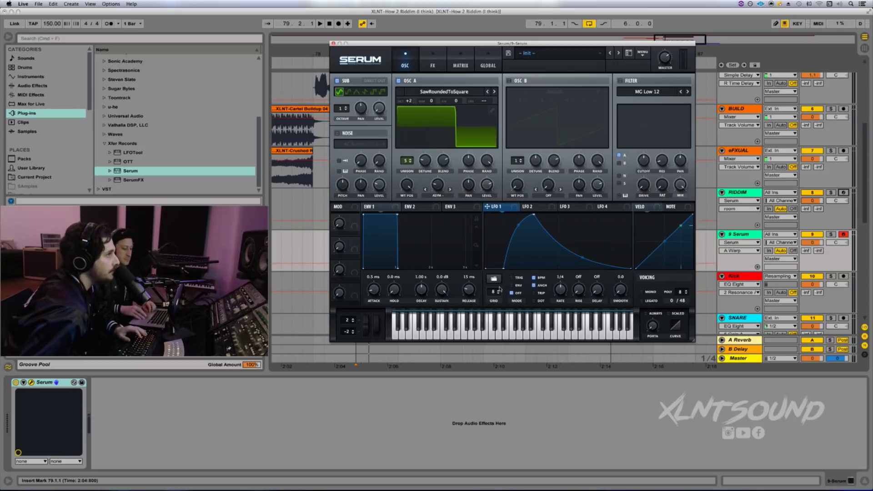
pyautogui.click(512, 278)
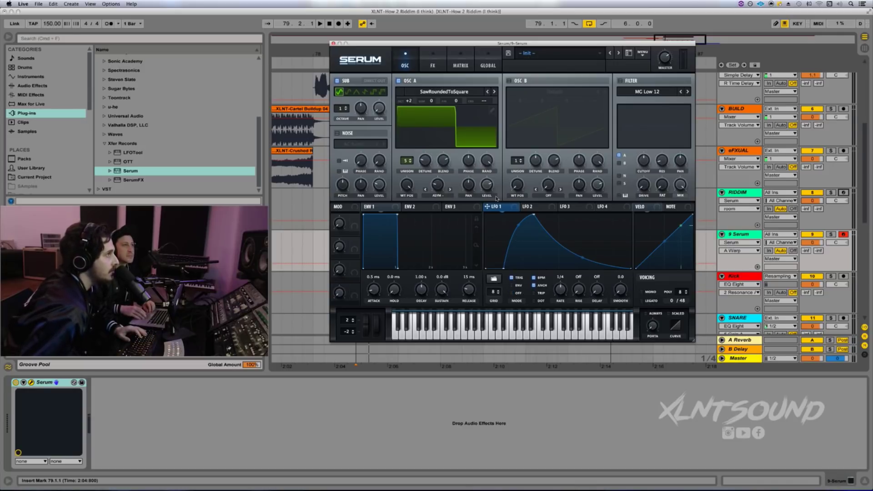
# Assign LFO 1 to oscillator A's level and set the modulation depth to about -60
pyautogui.moveTo(487, 207); pyautogui.dragTo(483, 185)
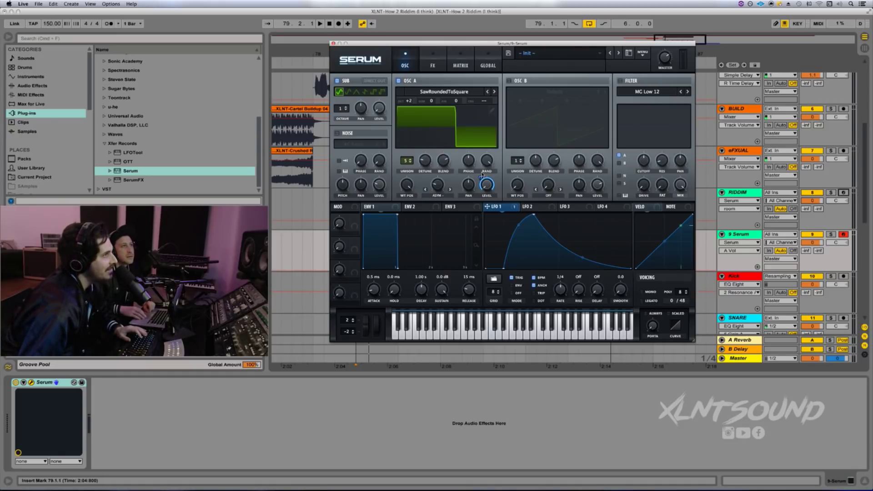
pyautogui.moveTo(482, 175); pyautogui.dragTo(483, 178)
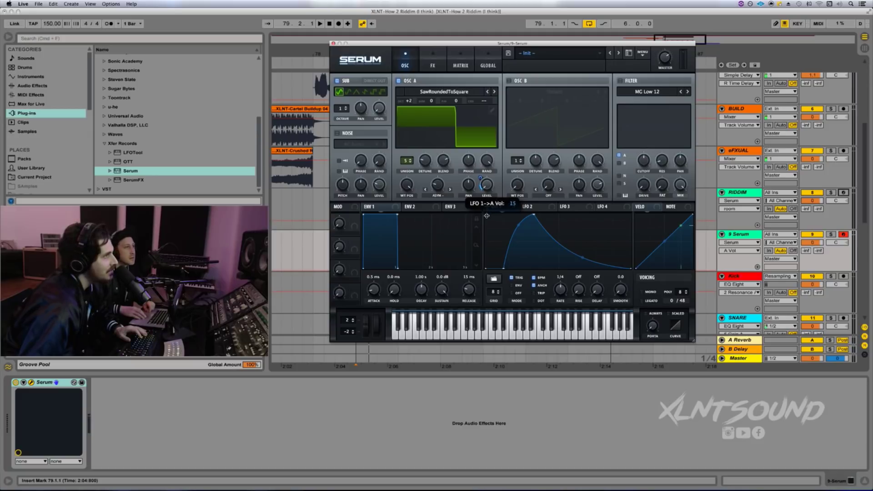
pyautogui.moveTo(486, 215); pyautogui.dragTo(509, 263)
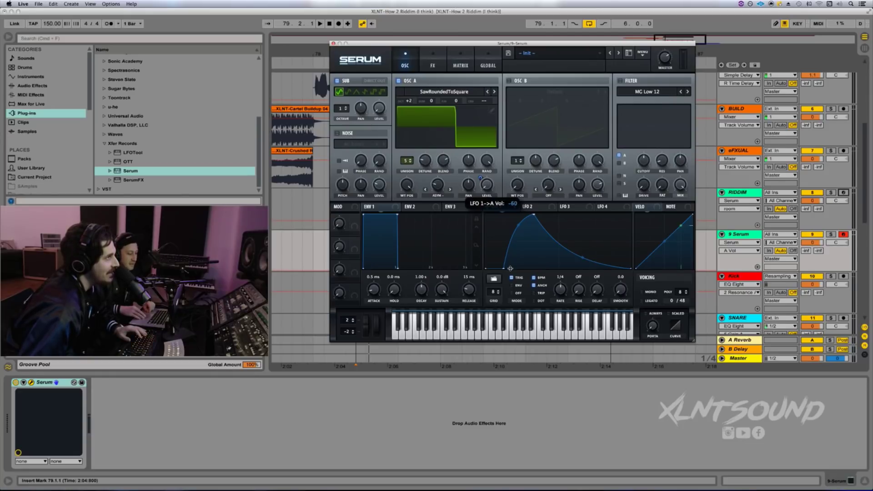
pyautogui.moveTo(510, 270); pyautogui.dragTo(512, 273)
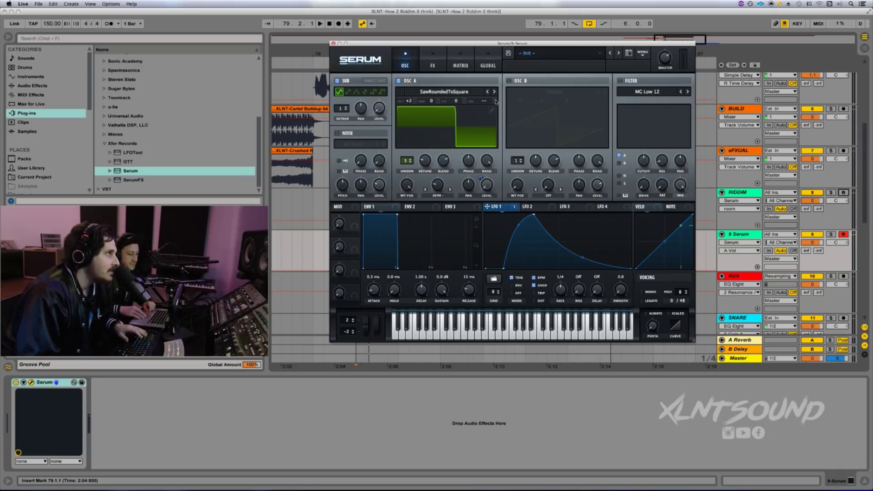
# Turn on oscillator B, set its warp mode to FM (from A), and raise the warp amount
pyautogui.click(509, 81)
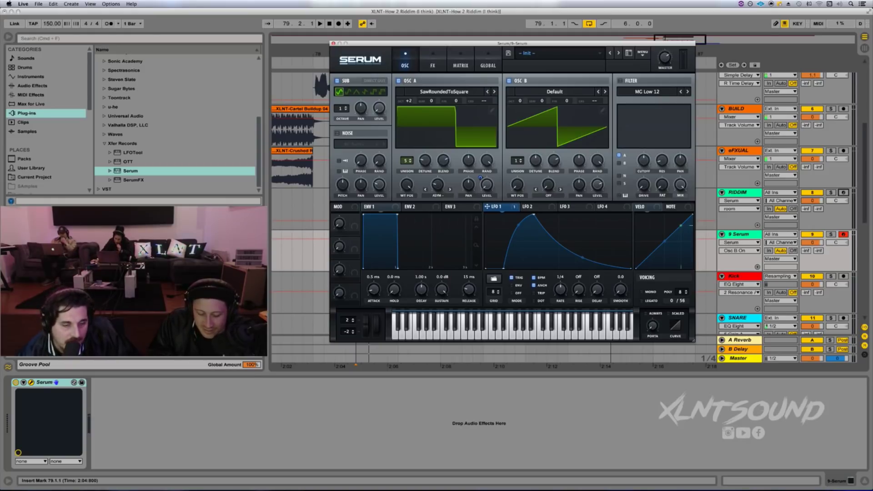
pyautogui.click(544, 197)
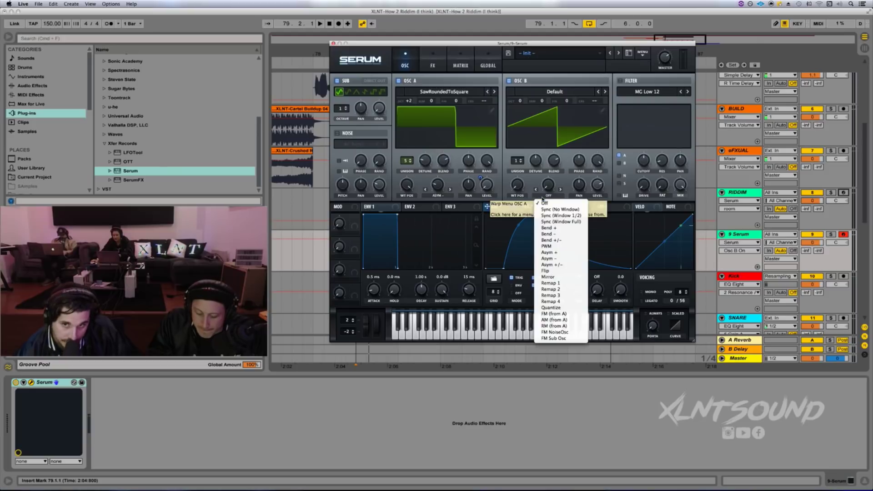
pyautogui.click(559, 313)
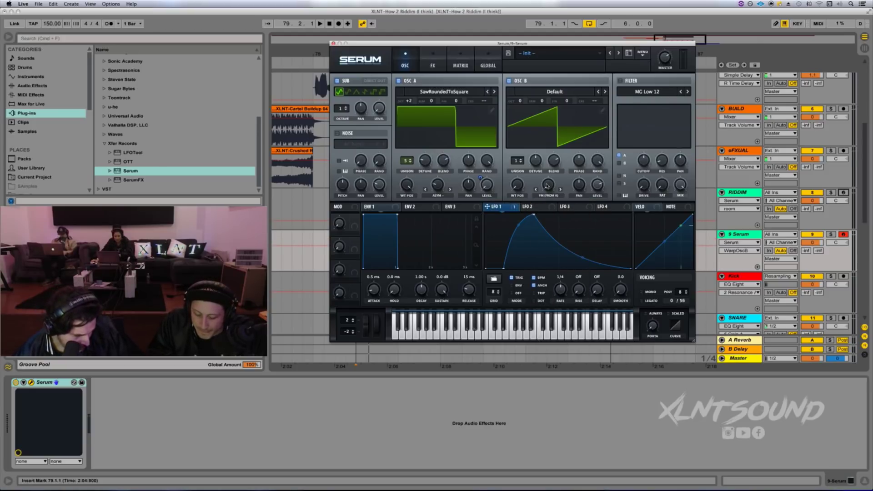
pyautogui.moveTo(547, 186); pyautogui.dragTo(553, 141)
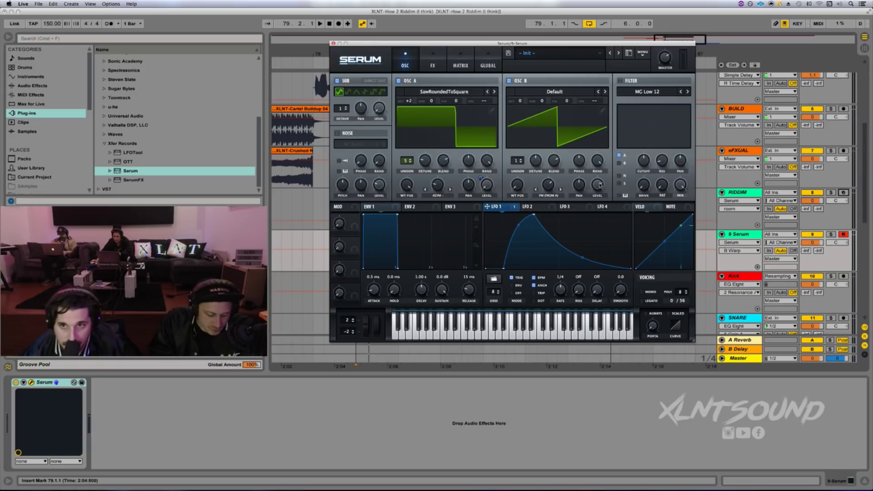
# Assign LFO 1 to oscillator B's level and audition the patch with the computer keyboard shifted one octave down
pyautogui.moveTo(510, 208); pyautogui.dragTo(596, 186)
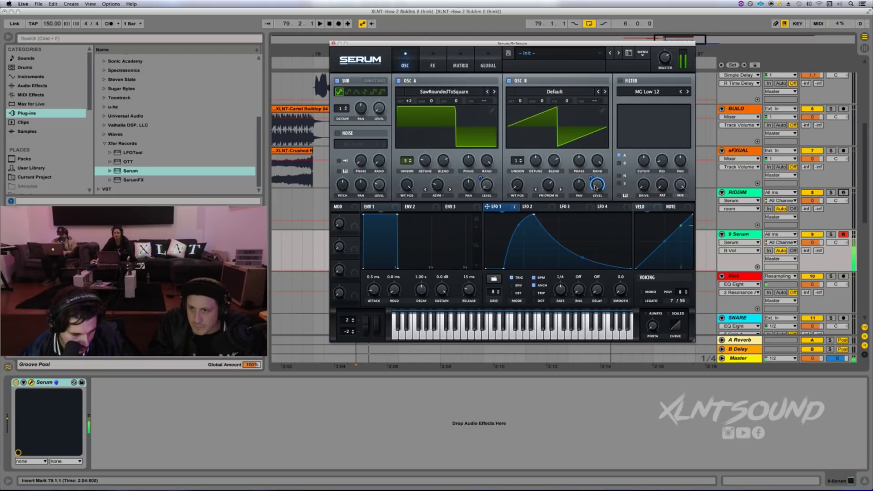
pyautogui.press('z')
pyautogui.press('a')
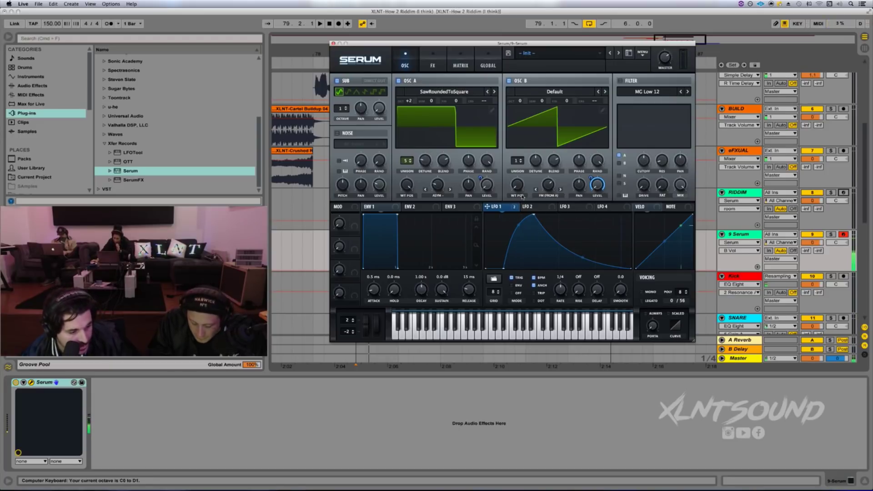
# Turn on the filter with the Cmb - type from the Flanges category and adjust its cutoff
pyautogui.click(620, 80)
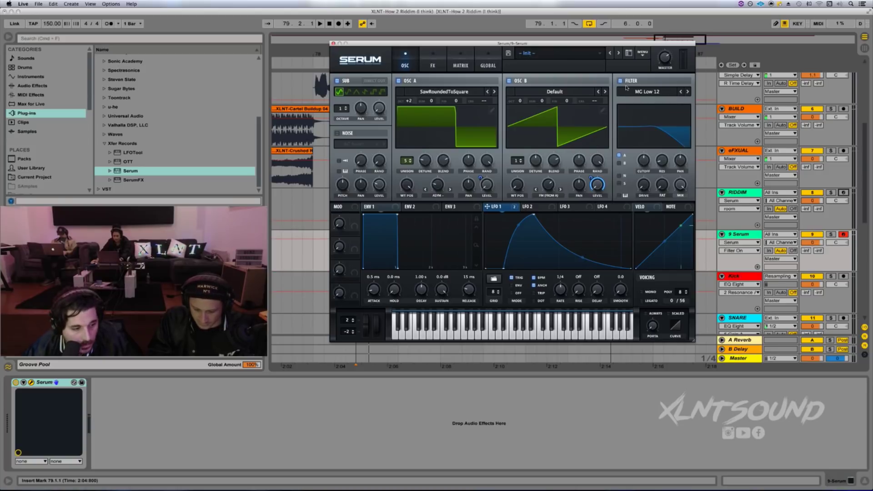
pyautogui.click(632, 92)
pyautogui.moveTo(632, 108)
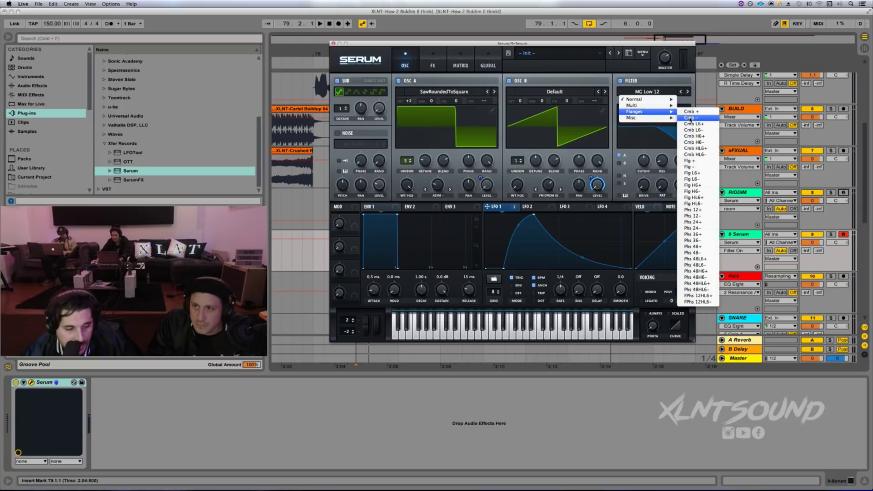
pyautogui.click(691, 119)
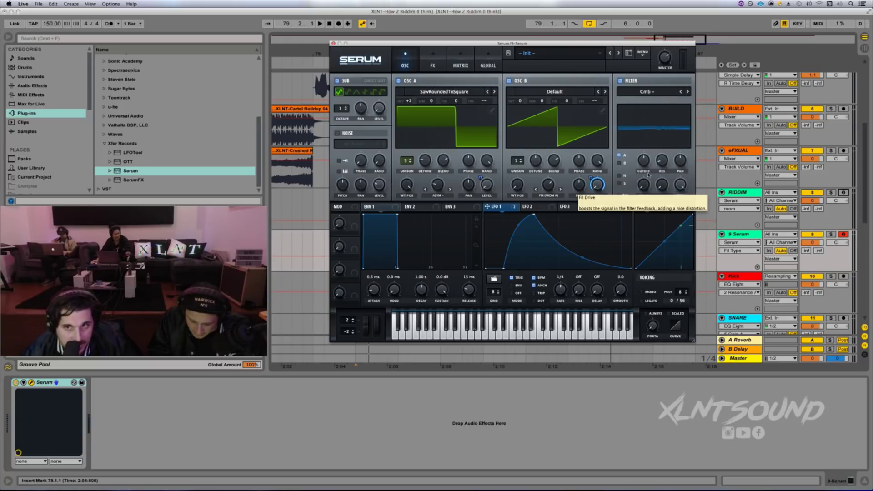
pyautogui.moveTo(650, 172); pyautogui.dragTo(644, 183)
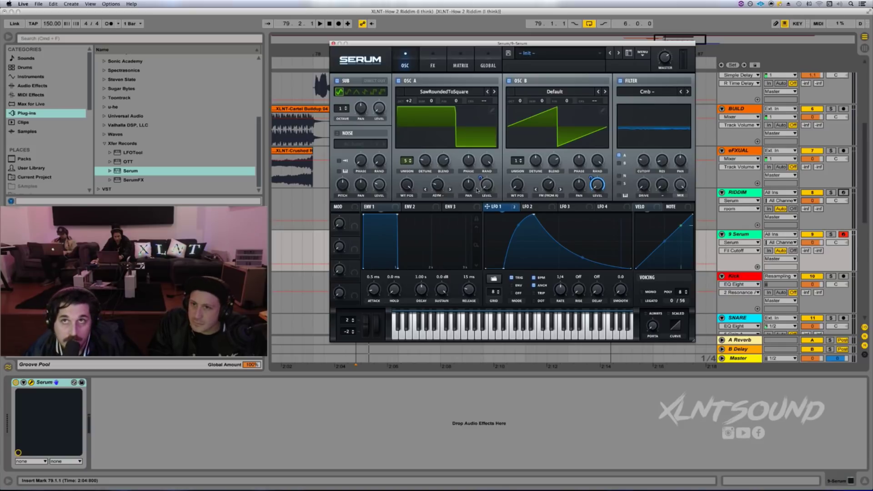
# Route oscillator B into the filter as well and raise the filter resonance slightly
pyautogui.click(470, 185)
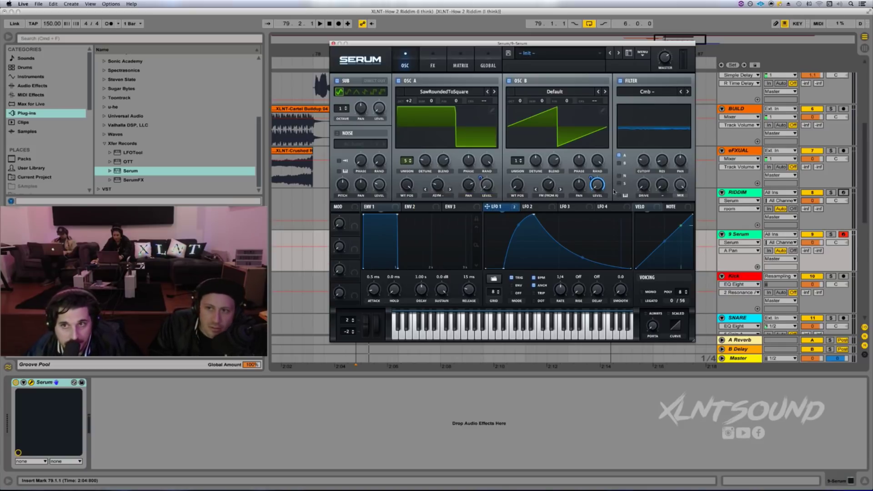
pyautogui.click(618, 162)
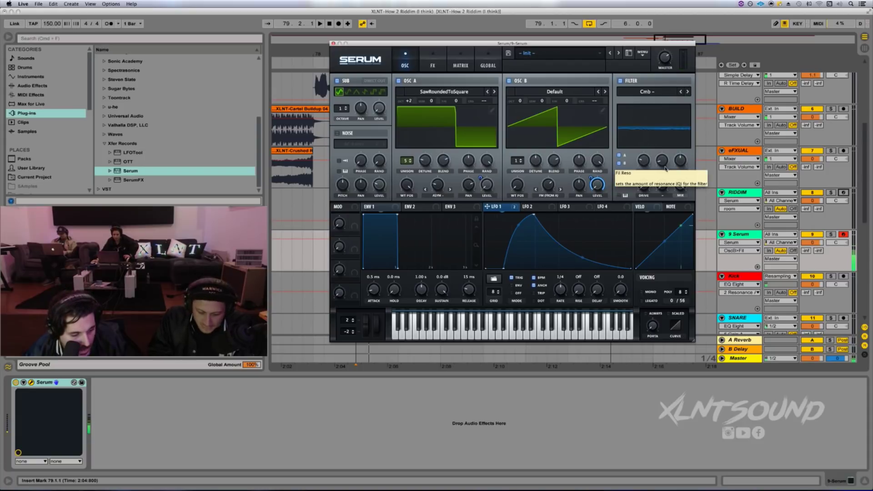
pyautogui.moveTo(658, 160); pyautogui.dragTo(656, 153)
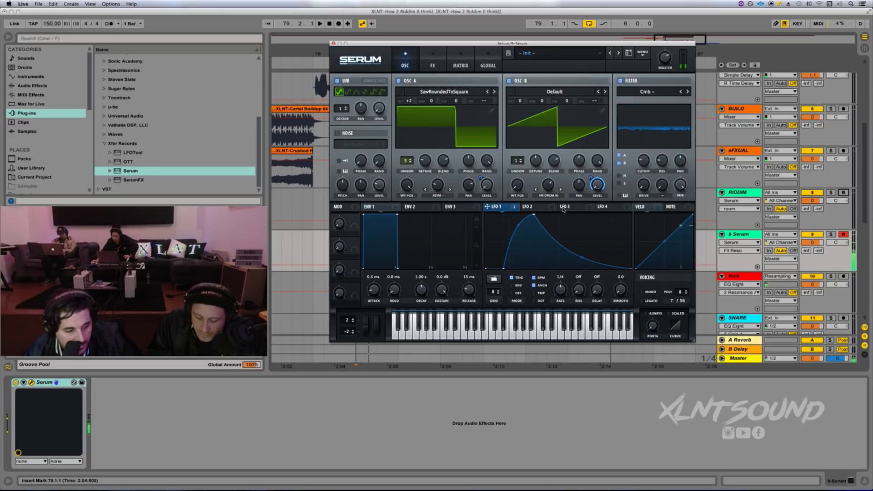
# Assign LFO 1 to the filter cutoff with a modulation depth of about 7
pyautogui.moveTo(515, 208); pyautogui.dragTo(633, 180)
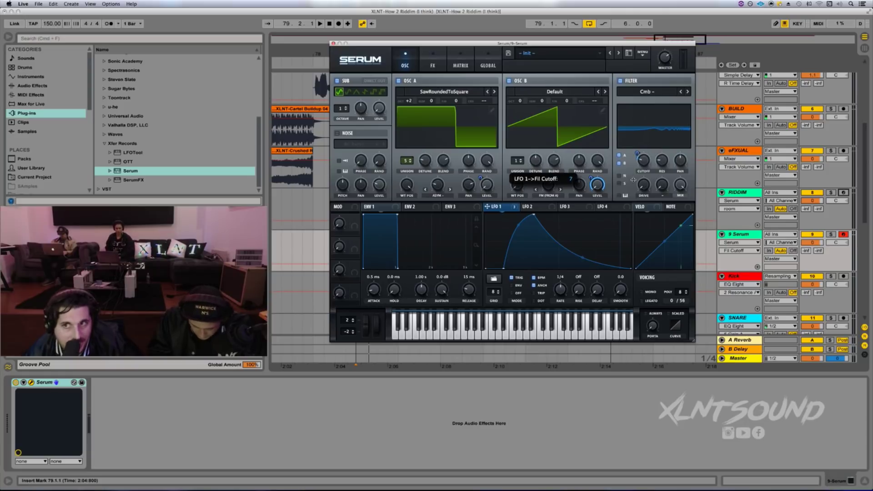
pyautogui.click(669, 190)
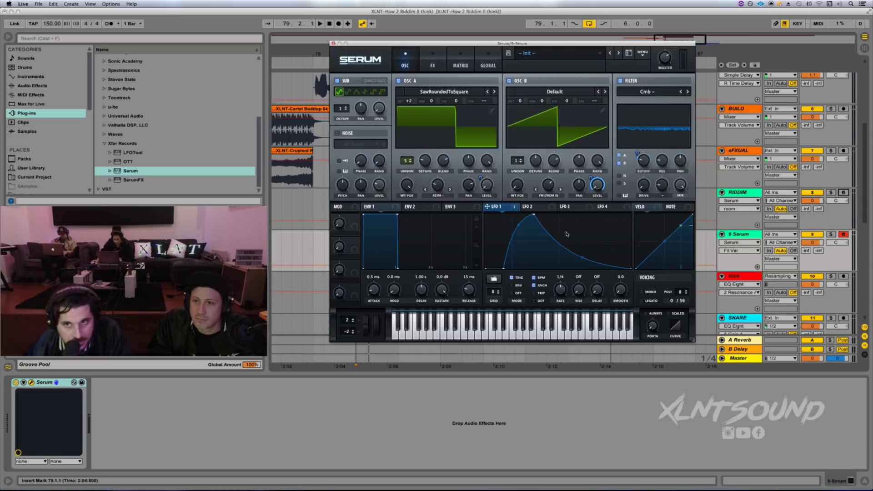
# Shape LFO 2 into a quick rise to an early mid-height peak, a gentle slope to a late second point, and a final drop
pyautogui.click(533, 206)
pyautogui.moveTo(558, 216); pyautogui.dragTo(507, 244)
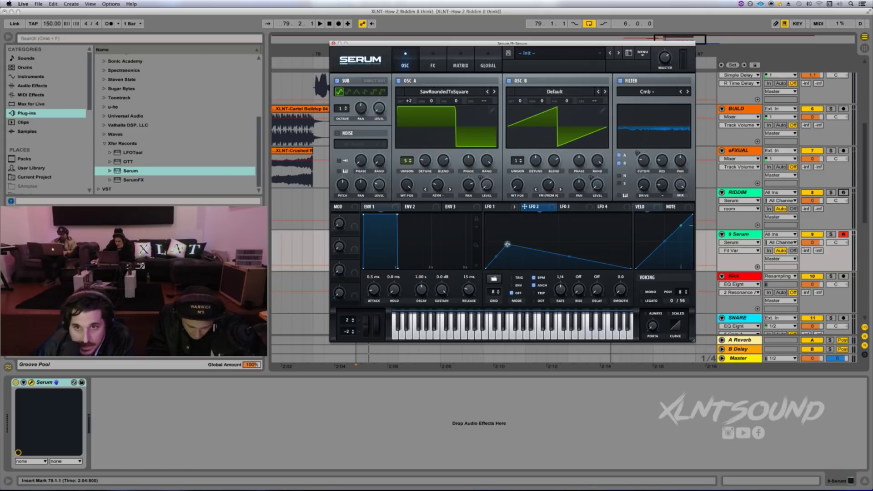
pyautogui.moveTo(507, 244); pyautogui.dragTo(506, 240)
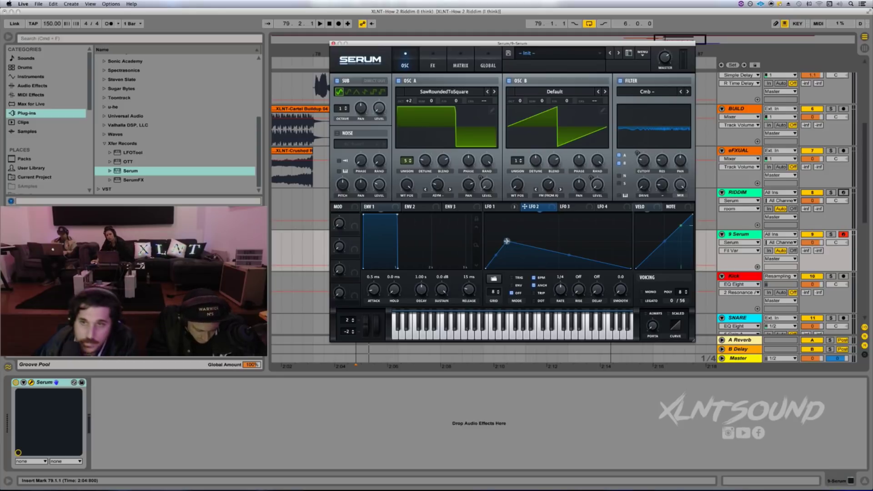
pyautogui.moveTo(507, 241); pyautogui.dragTo(506, 238)
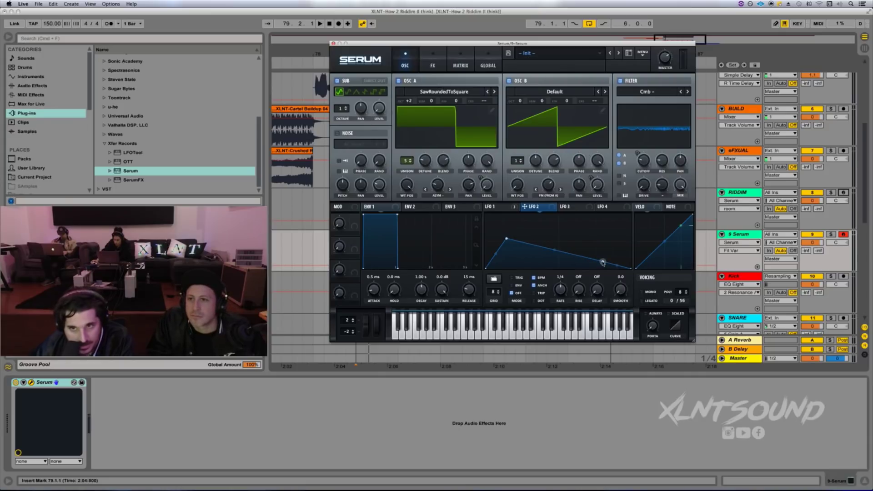
pyautogui.doubleClick(604, 262)
pyautogui.moveTo(604, 263); pyautogui.dragTo(610, 250)
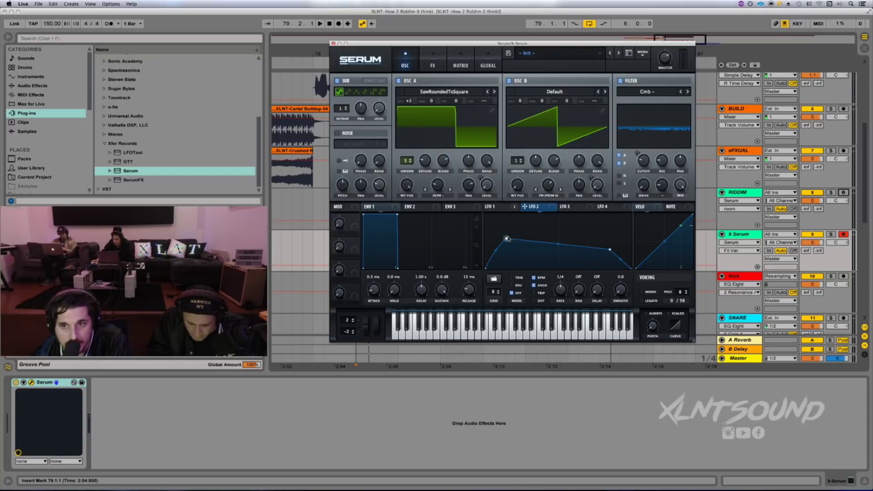
# Set LFO 2 to trigger mode at a 1/2 rate and assign it to the filter cutoff
pyautogui.click(513, 278)
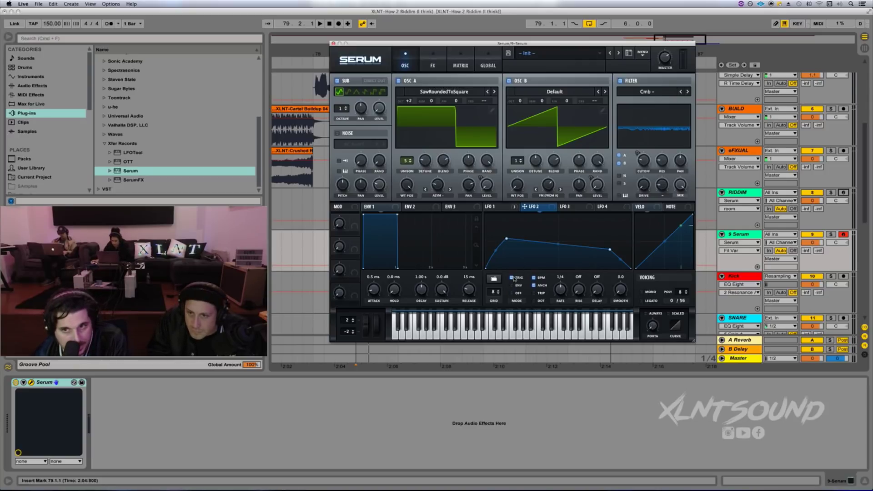
pyautogui.moveTo(565, 299); pyautogui.dragTo(565, 296)
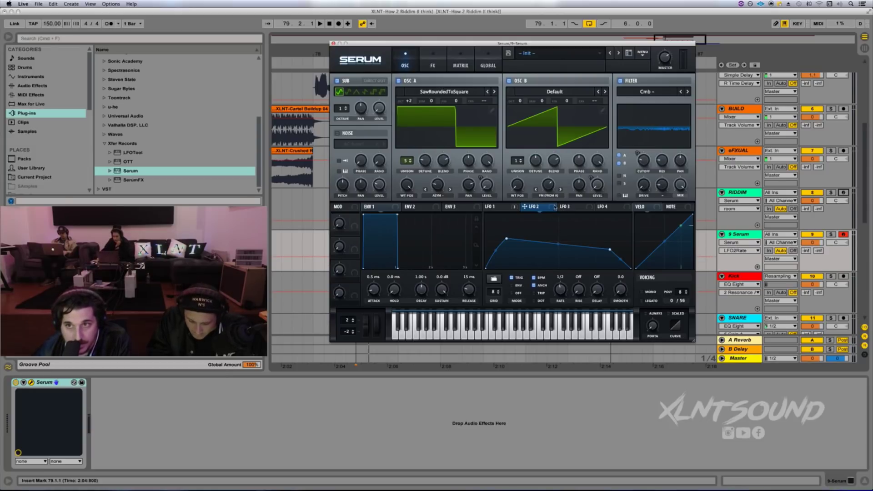
pyautogui.moveTo(554, 207); pyautogui.dragTo(637, 172)
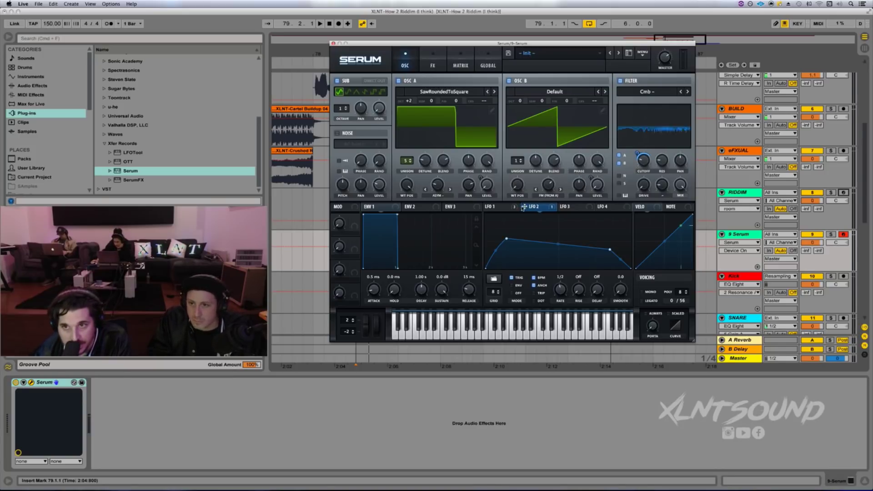
pyautogui.click(496, 206)
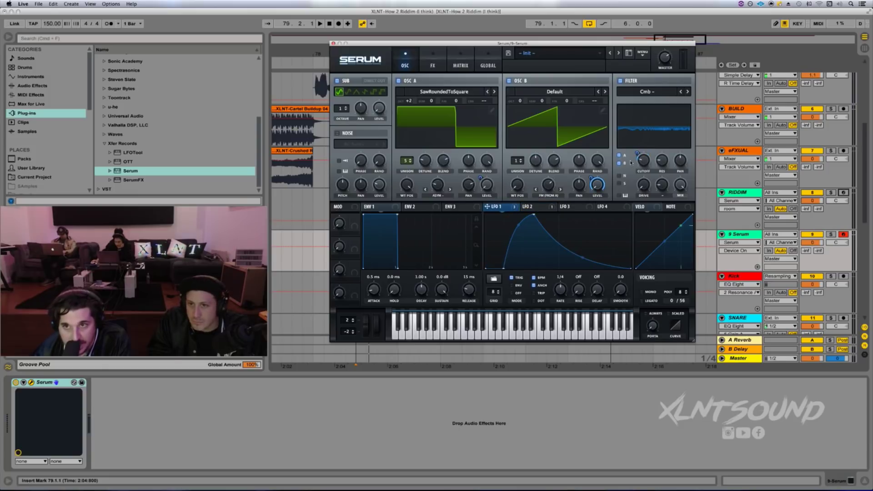
pyautogui.click(532, 206)
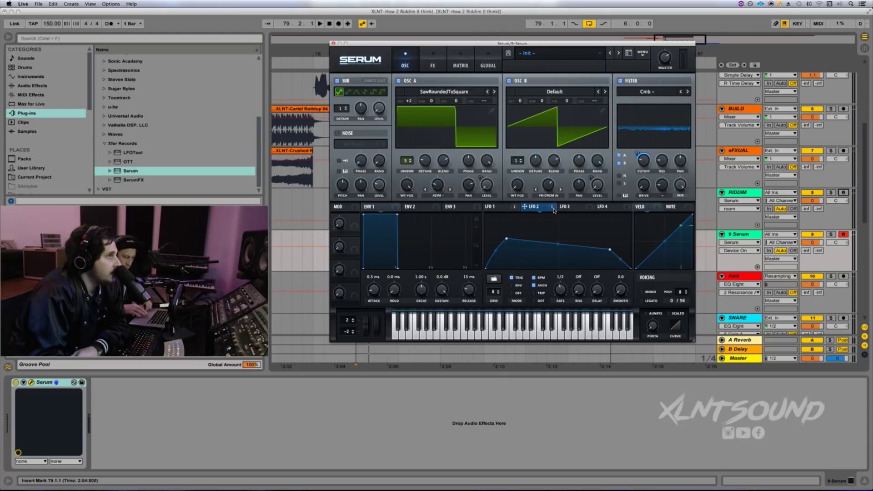
# Assign LFO 2 to the filter resonance with a depth of about 45 and audition it with the track
pyautogui.moveTo(554, 210); pyautogui.dragTo(663, 162)
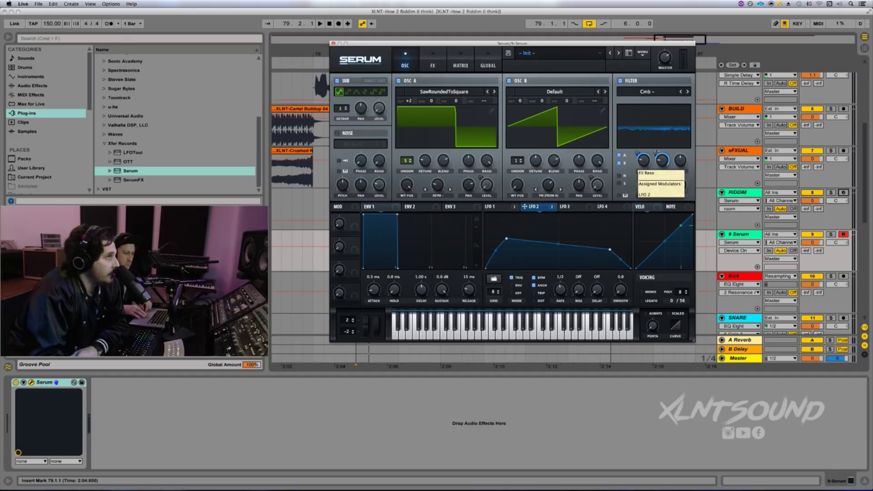
pyautogui.moveTo(657, 152); pyautogui.dragTo(656, 154)
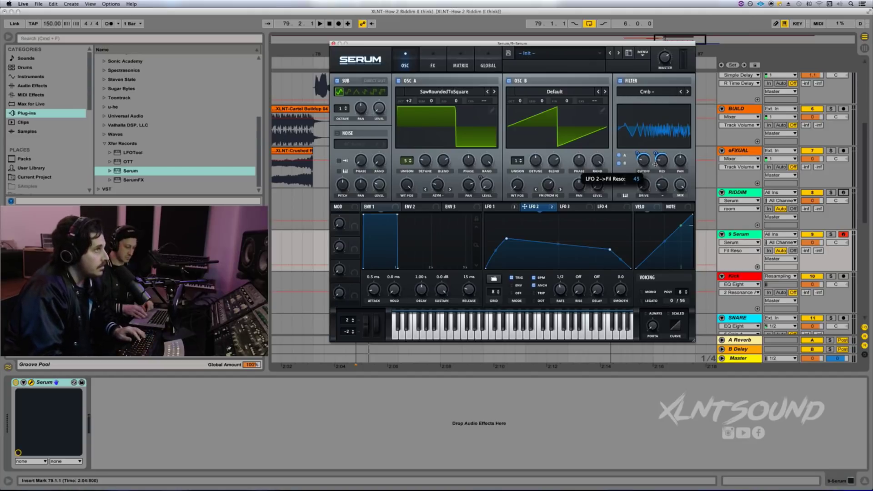
pyautogui.press('space')
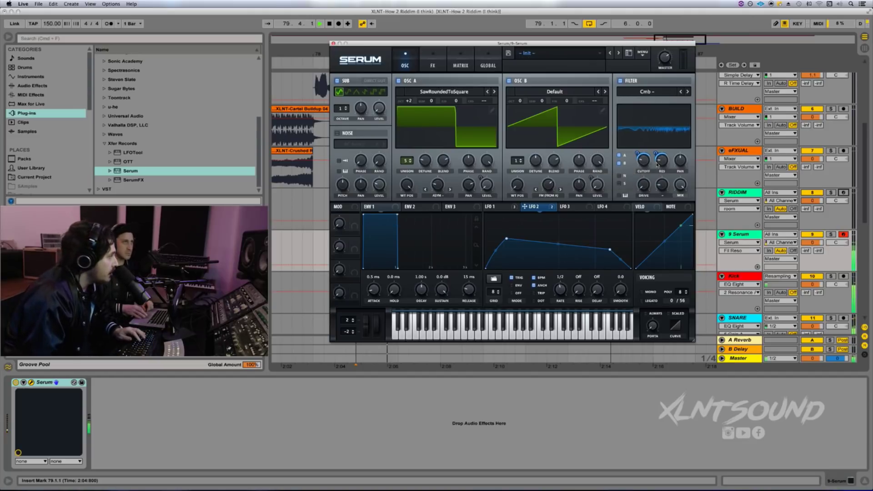
pyautogui.press('space')
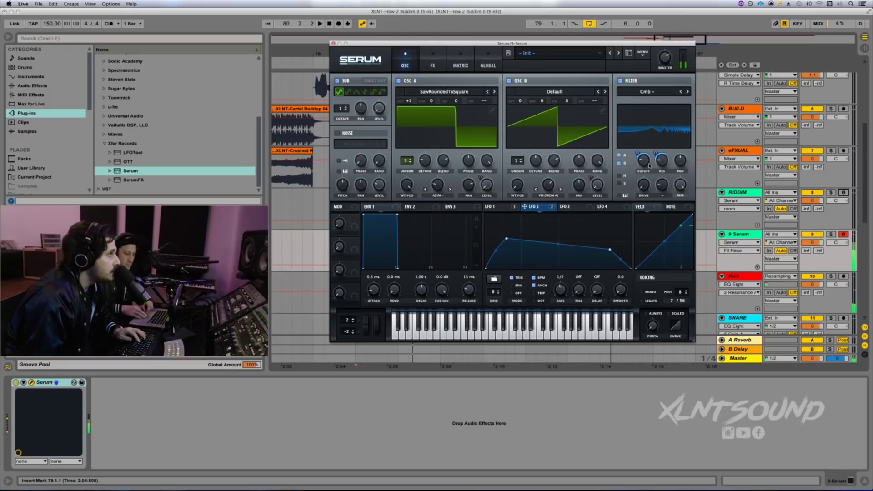
# Assign LFO 2 to the filter's stereo pan with a modulation depth of about 27
pyautogui.moveTo(486, 207); pyautogui.dragTo(676, 175)
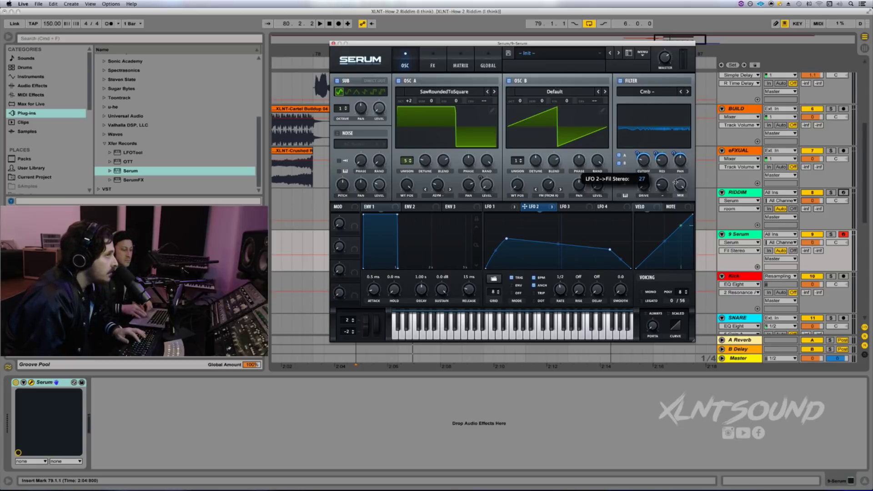
pyautogui.moveTo(676, 183); pyautogui.dragTo(676, 182)
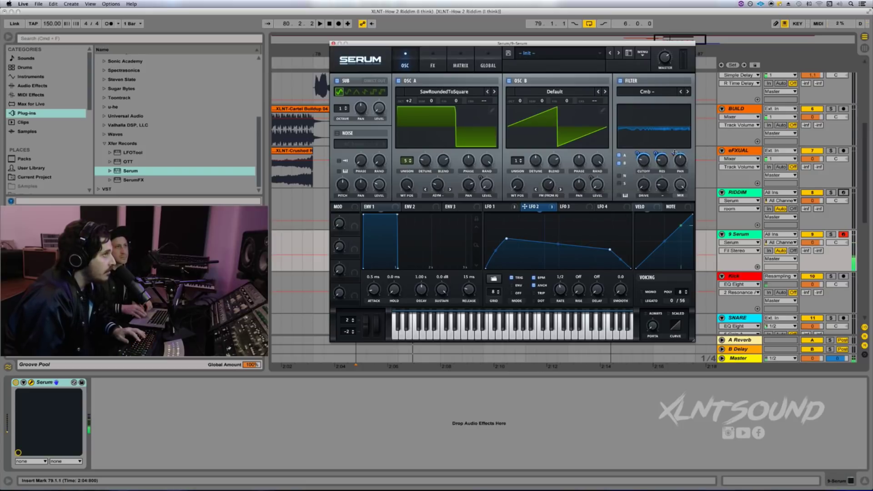
pyautogui.moveTo(674, 153)
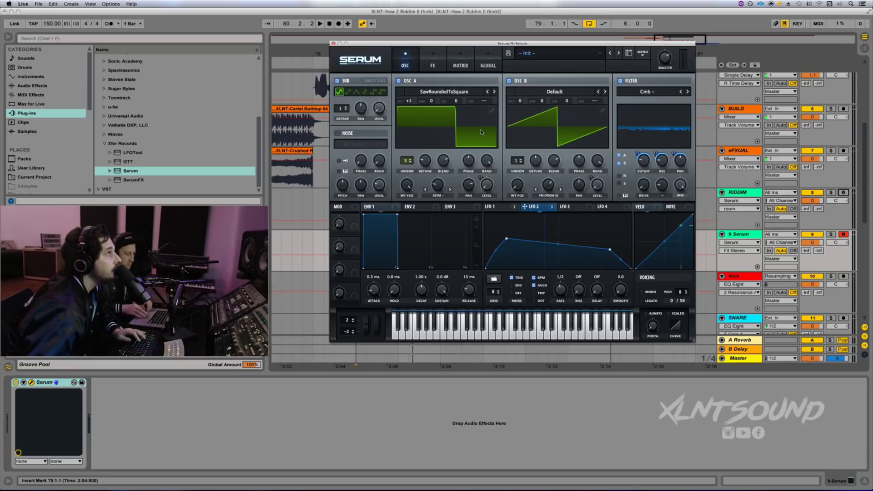
# Turn on the Hyper/Dimension effect and adjust its dimension size and hyper mix
pyautogui.click(420, 64)
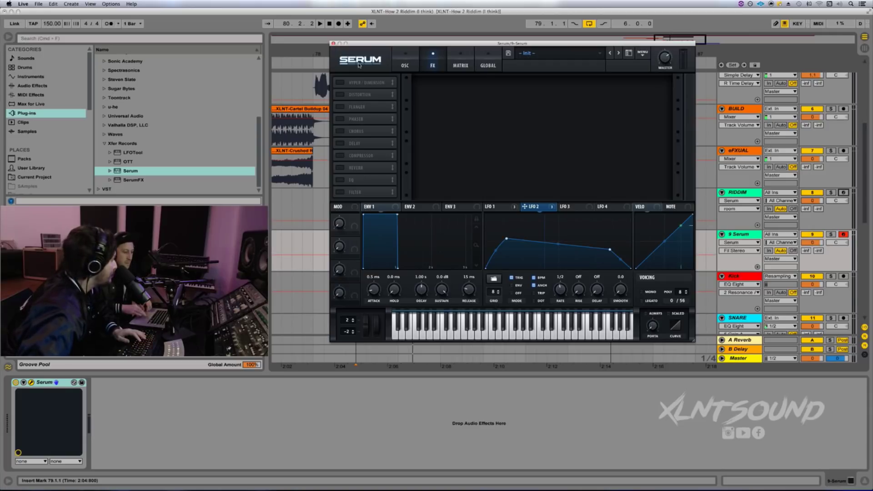
pyautogui.click(340, 82)
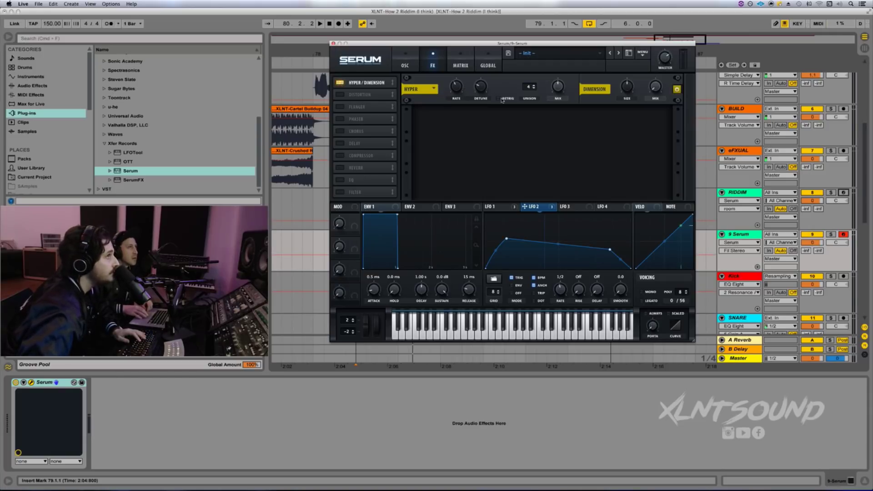
pyautogui.click(629, 86)
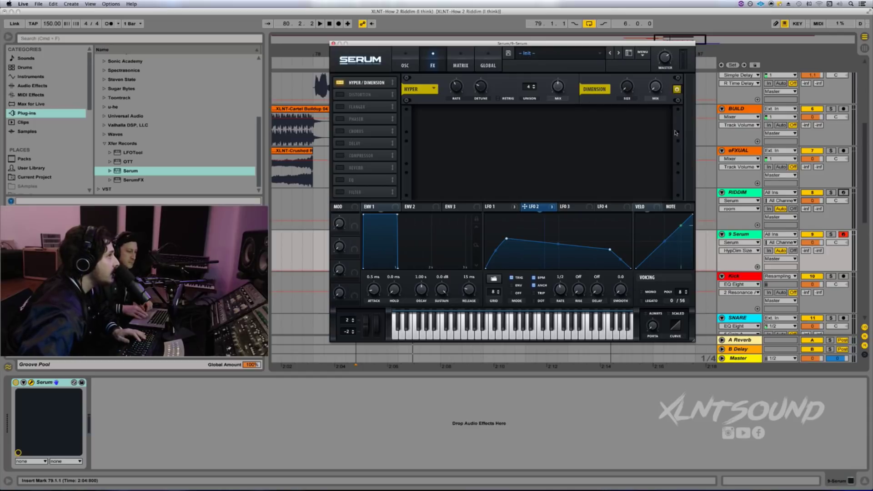
pyautogui.click(557, 84)
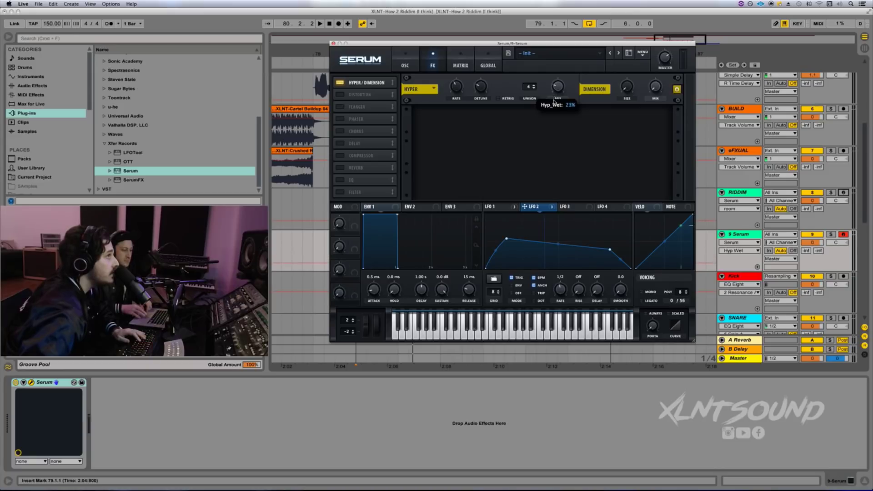
pyautogui.moveTo(553, 105); pyautogui.dragTo(555, 114)
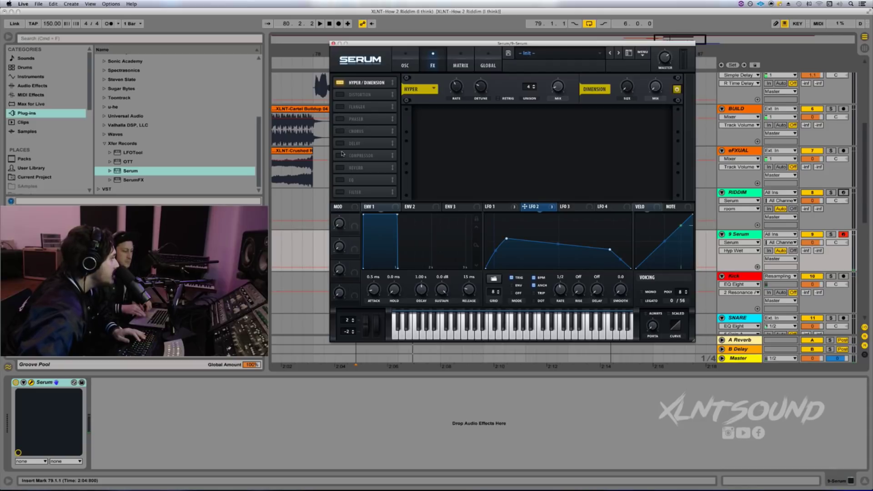
# Turn on the chorus effect and adjust its mix, depth, delay and rate, with feedback at about 62%
pyautogui.click(340, 132)
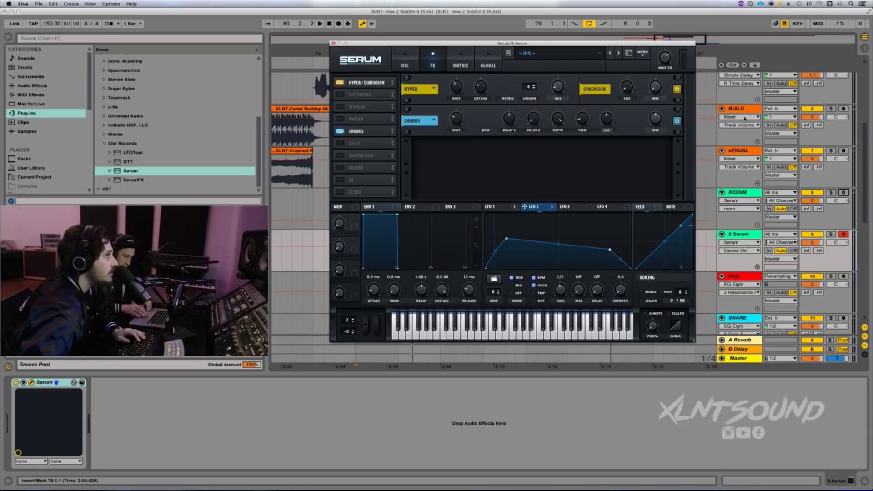
pyautogui.moveTo(658, 129); pyautogui.dragTo(656, 131)
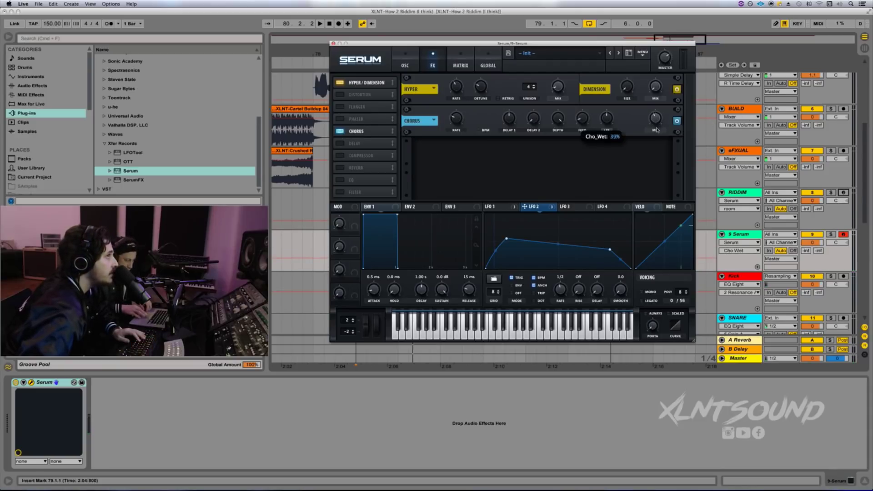
pyautogui.click(583, 121)
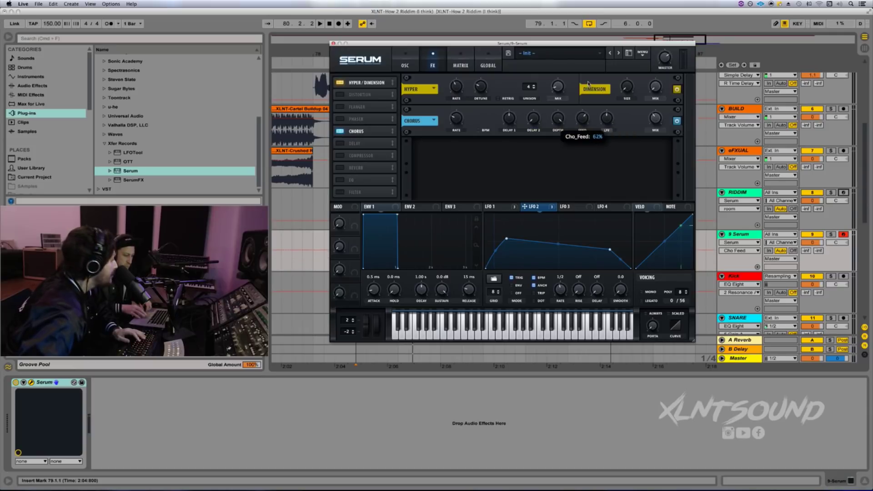
pyautogui.click(559, 122)
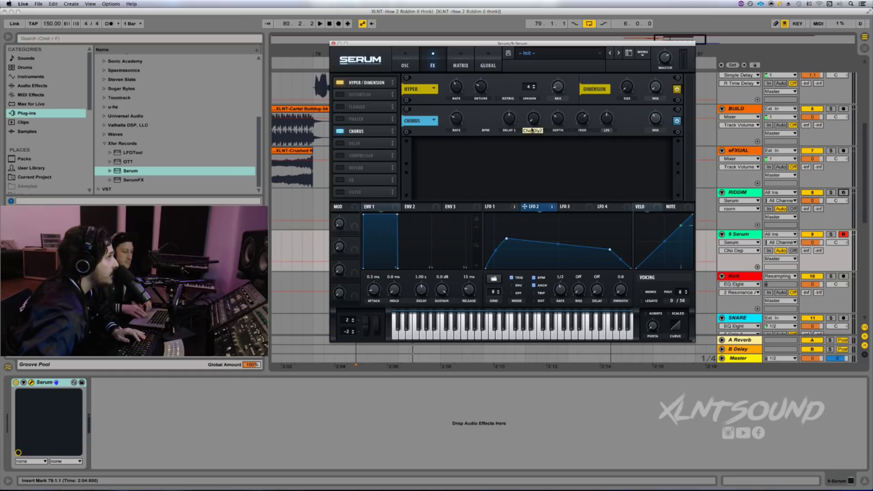
pyautogui.moveTo(514, 119); pyautogui.dragTo(519, 175)
pyautogui.click(457, 121)
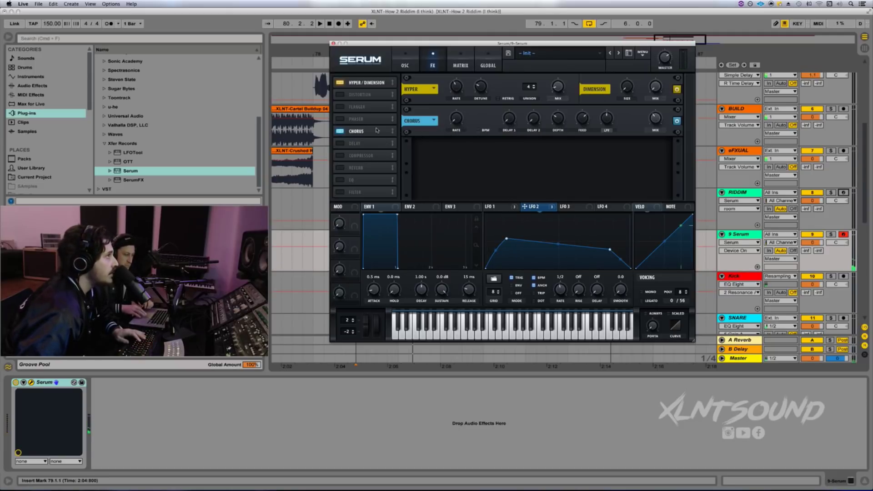
# Add multiband compression to the patch and balance its makeup gain against a lower master volume
pyautogui.click(340, 156)
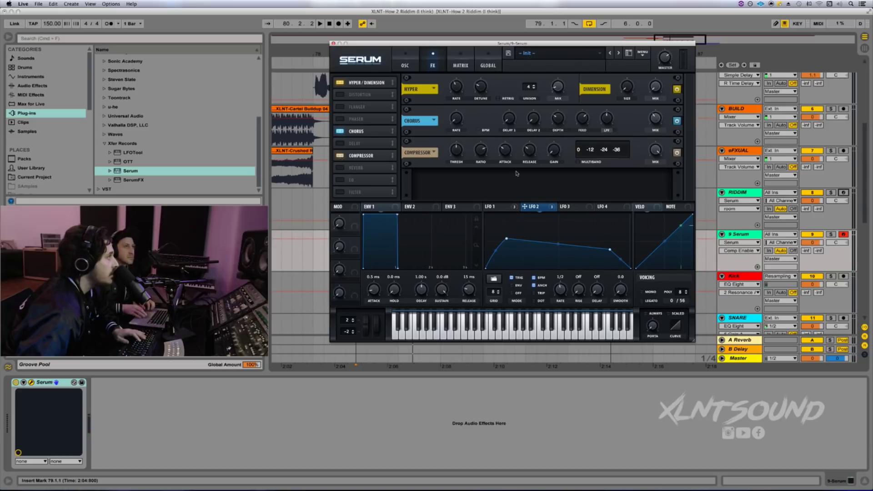
pyautogui.click(578, 162)
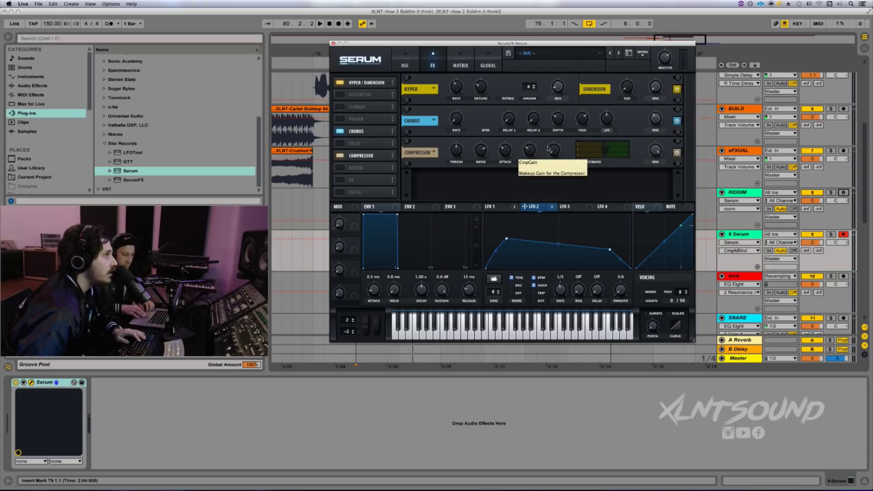
pyautogui.moveTo(554, 154); pyautogui.dragTo(561, 114)
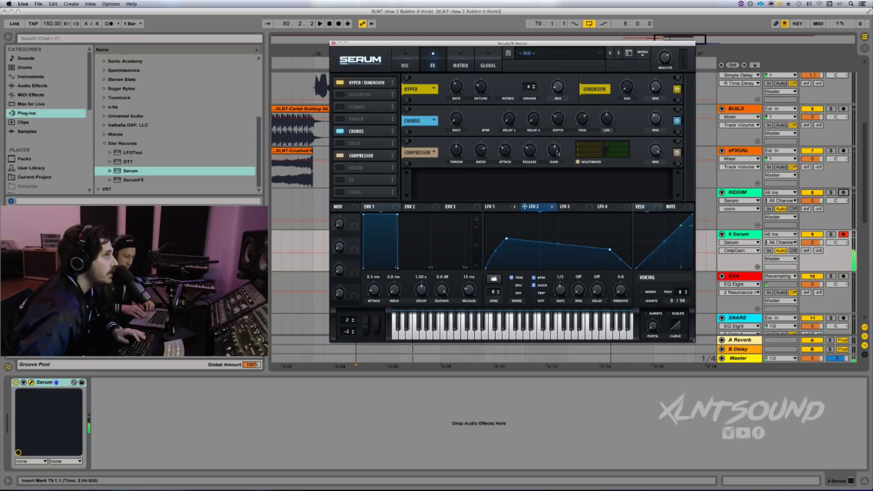
pyautogui.moveTo(666, 59); pyautogui.dragTo(666, 78)
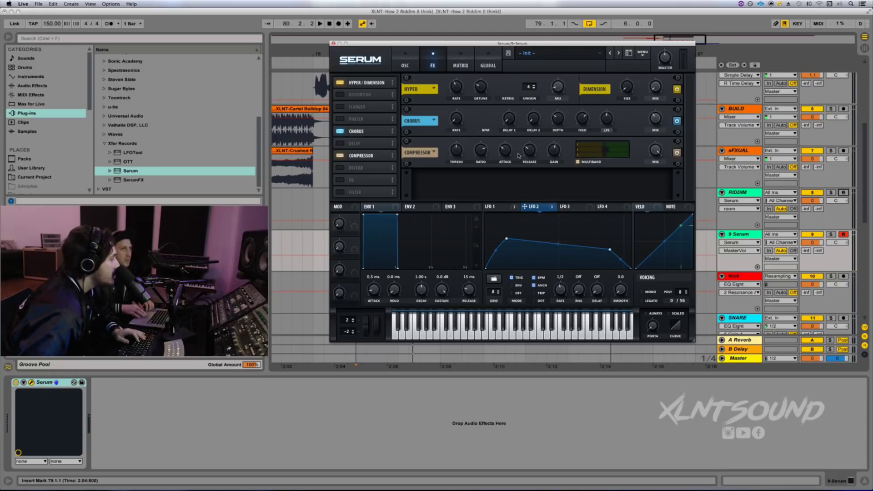
pyautogui.click(555, 148)
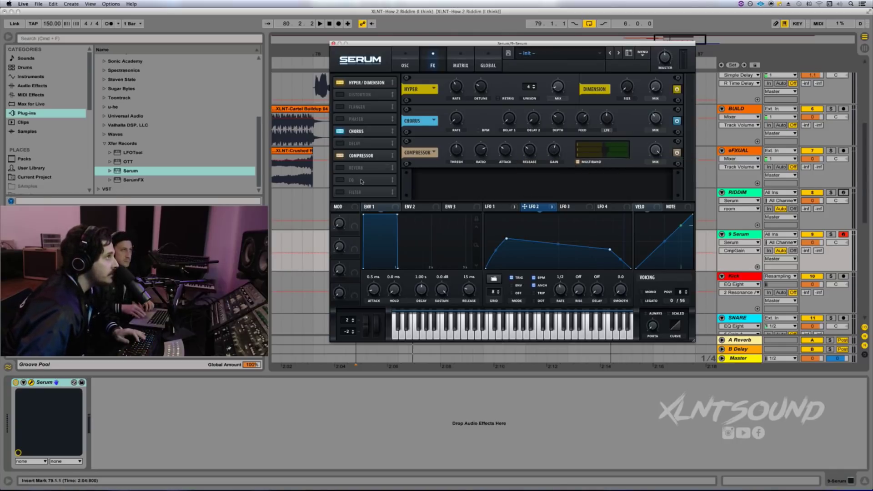
# Enable the filter effect, place it ahead of the reverb in the effects chain, and set its type to Reverb
pyautogui.click(340, 168)
pyautogui.click(341, 168)
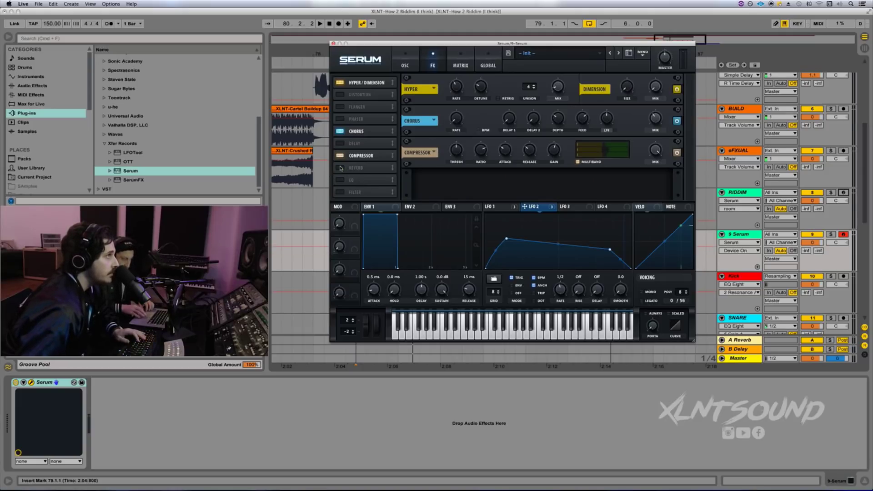
pyautogui.moveTo(359, 193); pyautogui.dragTo(359, 168)
pyautogui.click(340, 167)
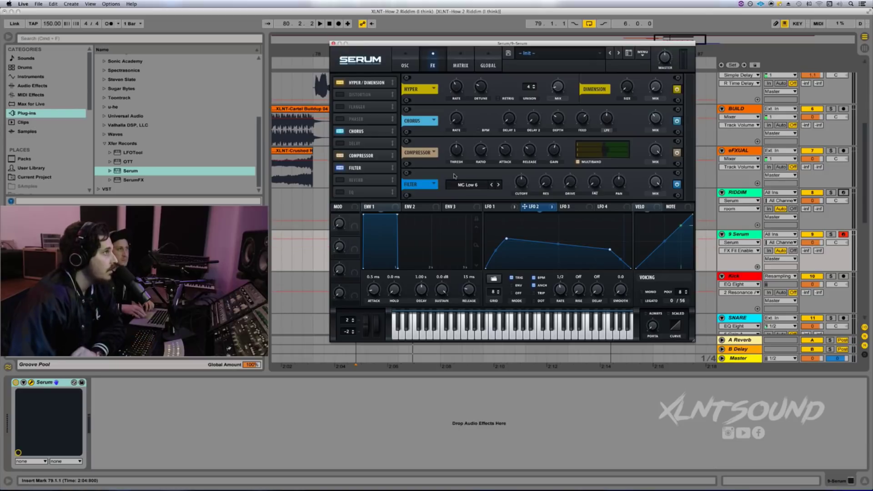
pyautogui.click(468, 185)
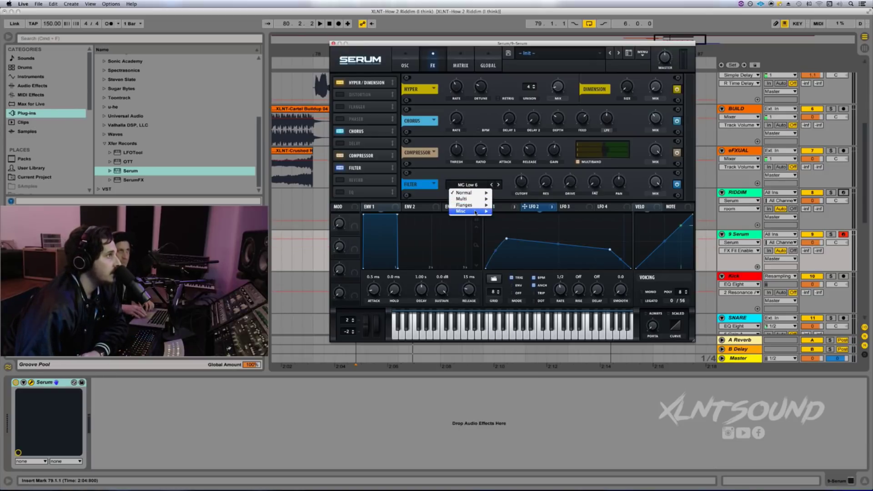
pyautogui.moveTo(475, 212)
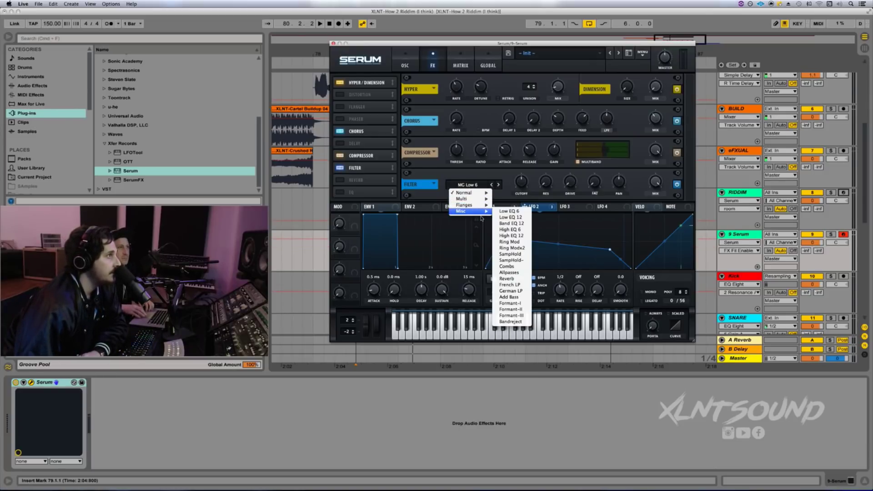
pyautogui.click(508, 279)
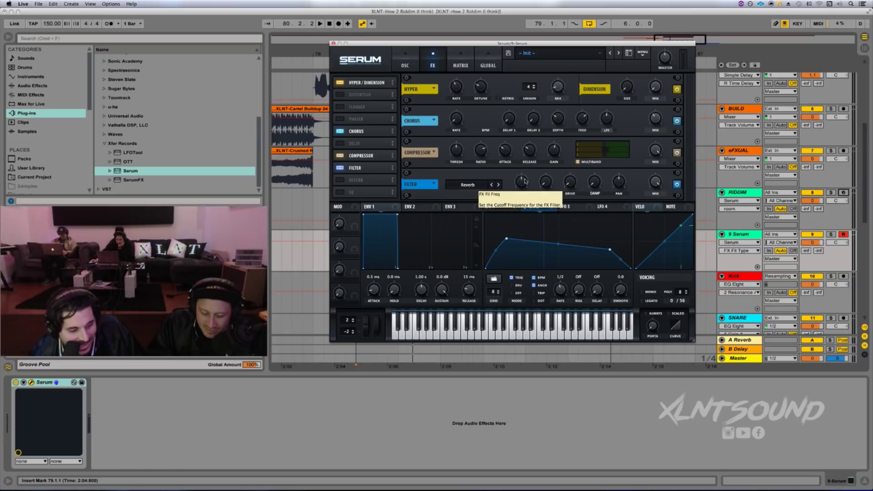
# Set the effects filter's cutoff to about 44 Hz with LFO 2 modulating it, and its resonance to about 30%
pyautogui.moveTo(522, 182); pyautogui.dragTo(526, 196)
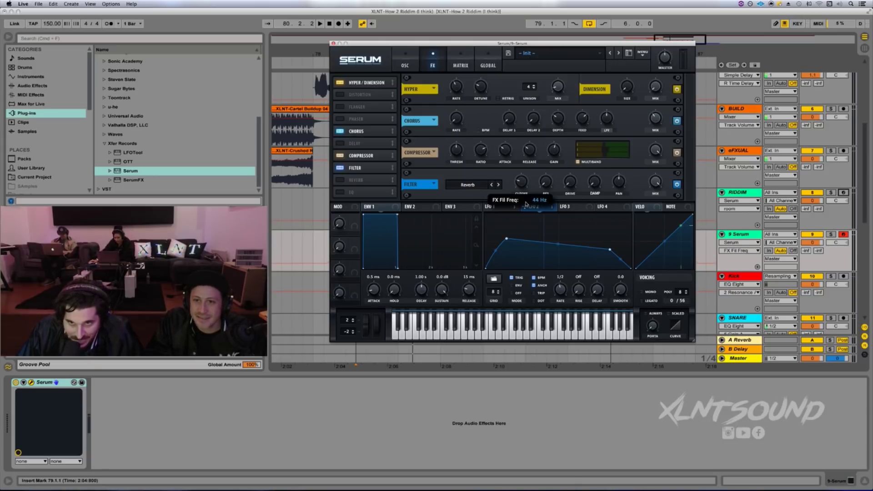
pyautogui.moveTo(527, 204); pyautogui.dragTo(526, 204)
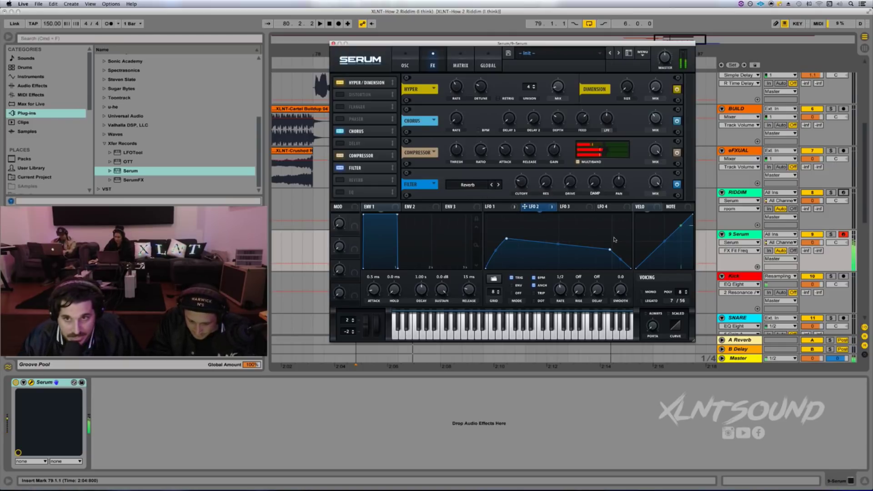
pyautogui.moveTo(532, 207); pyautogui.dragTo(515, 176)
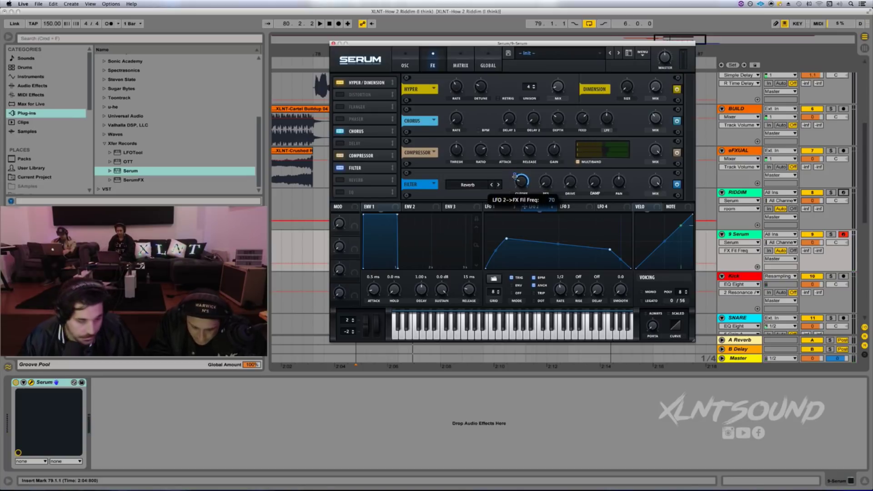
pyautogui.moveTo(514, 178); pyautogui.dragTo(546, 159)
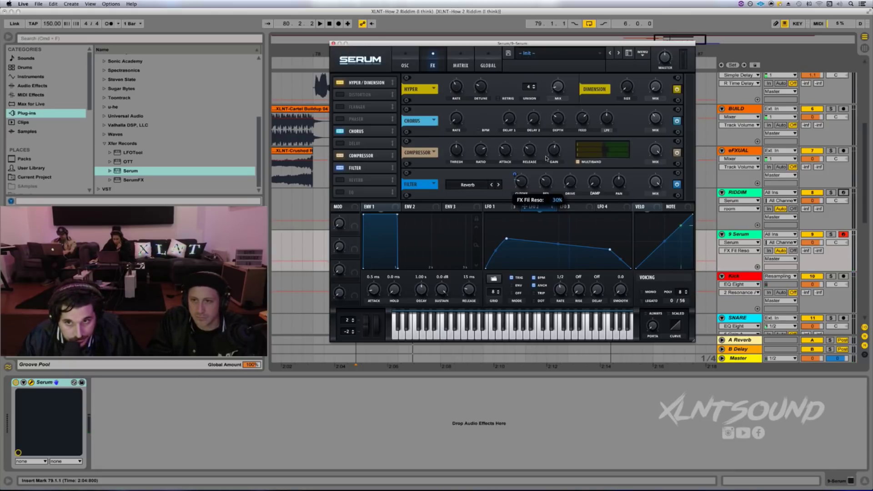
pyautogui.moveTo(546, 157); pyautogui.dragTo(546, 156)
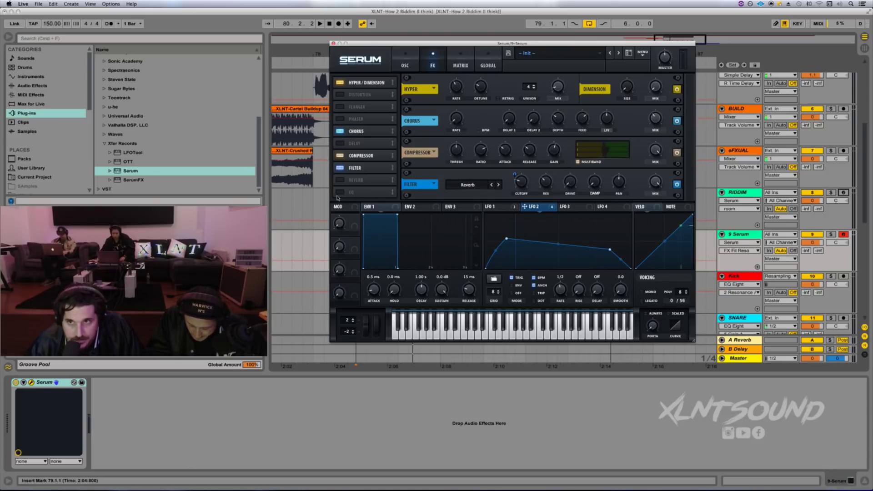
# Enable the reverb effect at the end of the chain in Plate mode with a size of about 9%
pyautogui.click(340, 180)
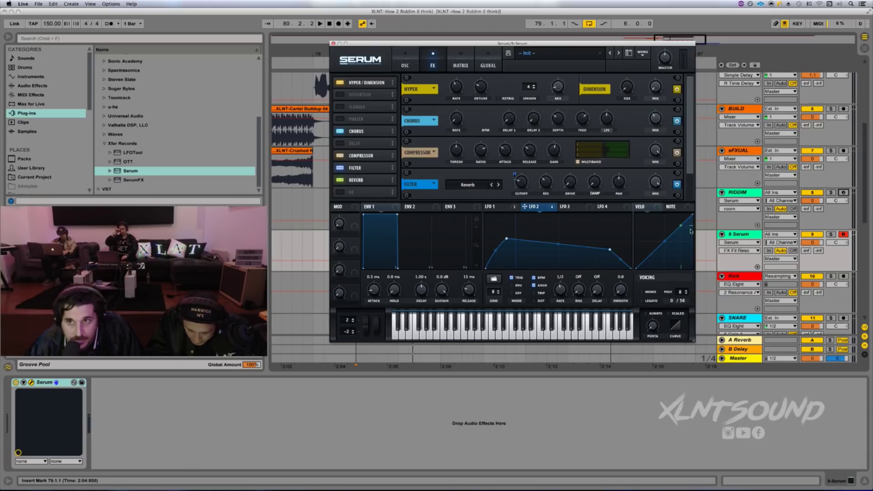
pyautogui.scroll(-2, 654, 194)
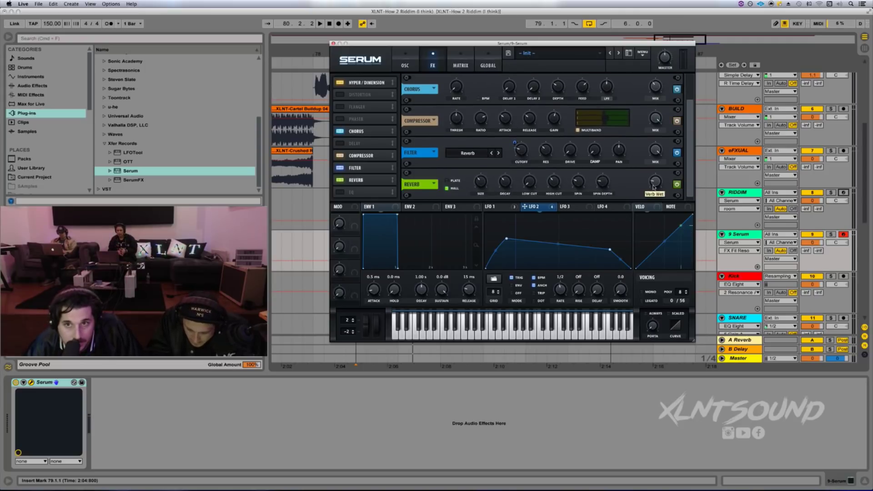
pyautogui.moveTo(481, 183); pyautogui.dragTo(482, 203)
pyautogui.click(456, 182)
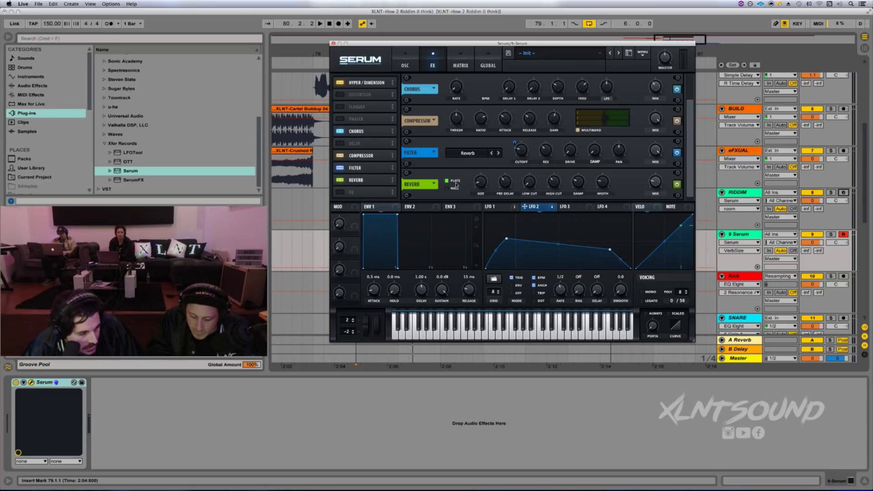
pyautogui.moveTo(480, 183)
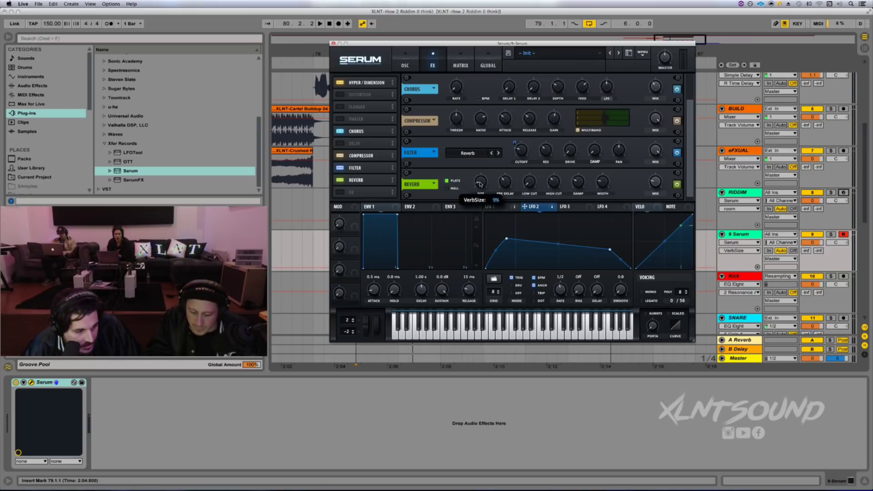
# Shape the plate reverb by adjusting its pre-delay, damping and width, with low cut at about 15% and high cut at about 69%
pyautogui.click(508, 182)
pyautogui.click(526, 183)
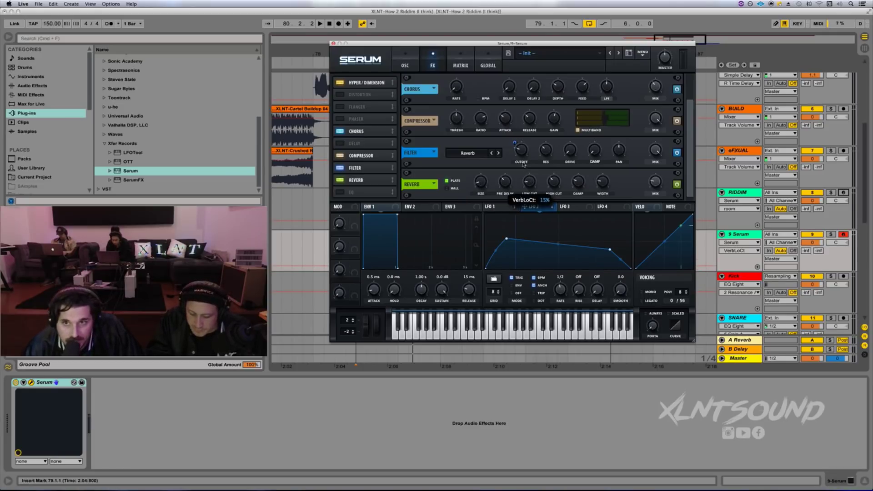
pyautogui.click(555, 181)
pyautogui.moveTo(555, 181); pyautogui.dragTo(560, 158)
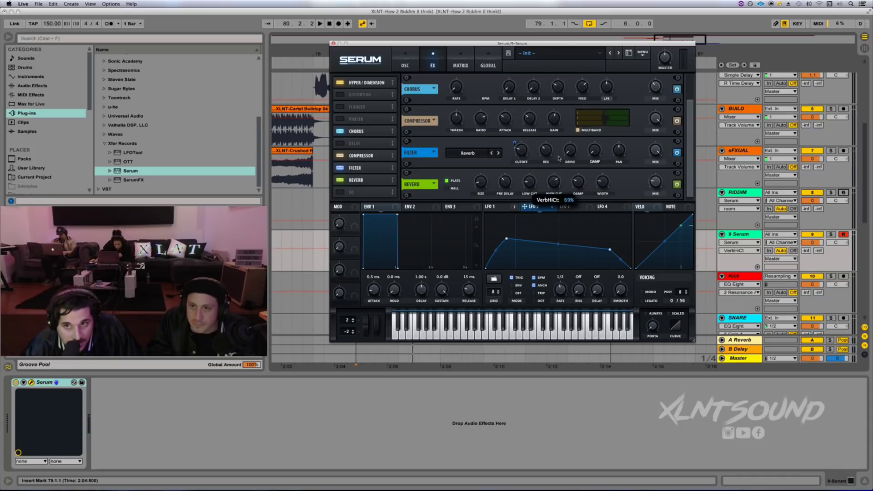
pyautogui.click(578, 183)
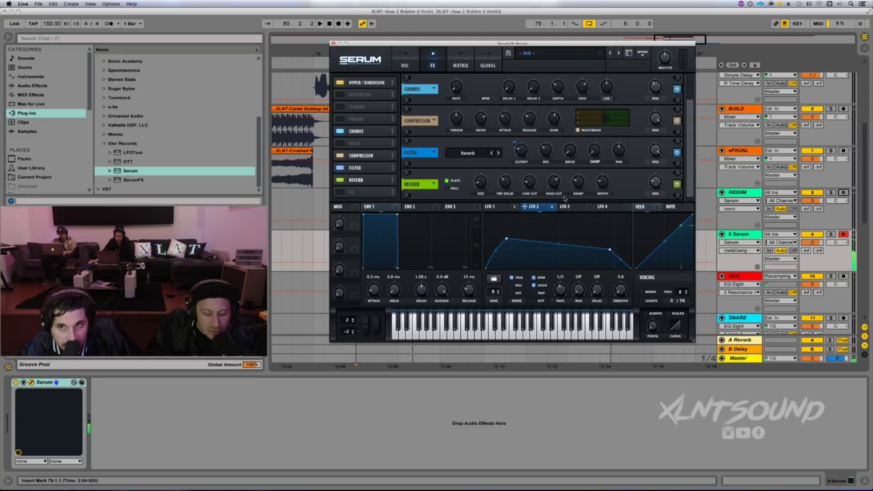
pyautogui.click(604, 183)
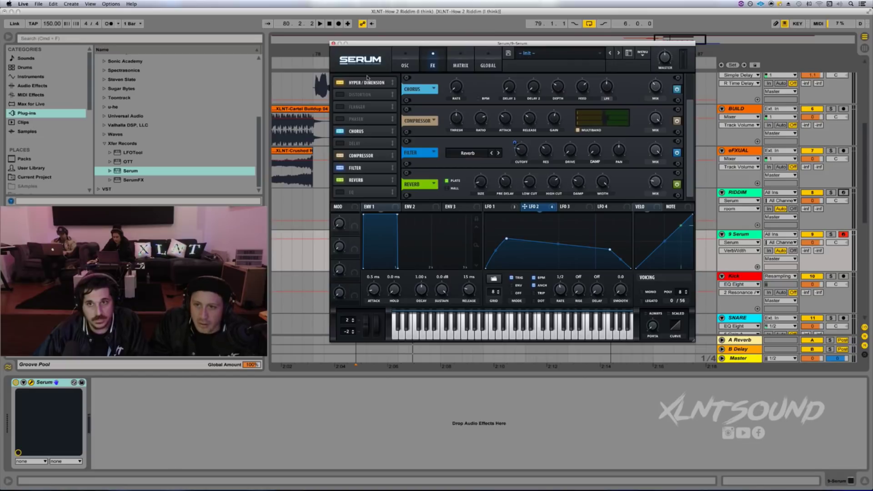
# Assign LFO 2 to oscillator A's warp amount with a modulation depth of about 31
pyautogui.click(409, 65)
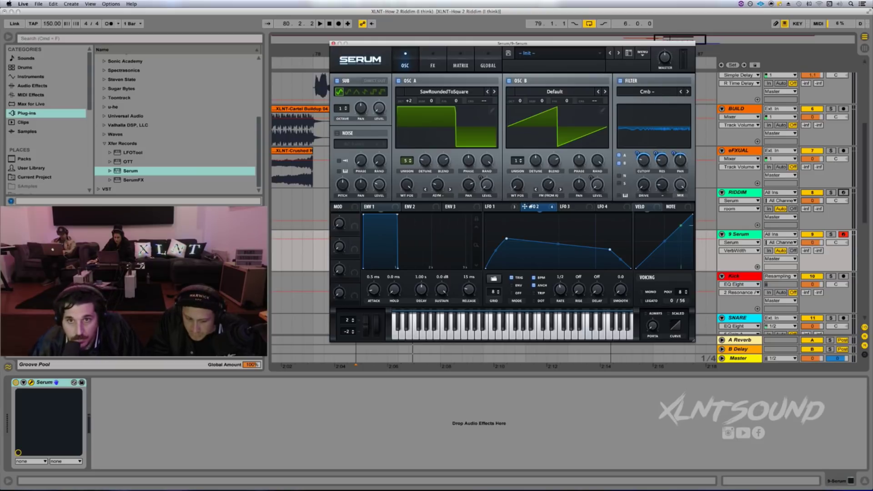
pyautogui.moveTo(536, 206); pyautogui.dragTo(431, 183)
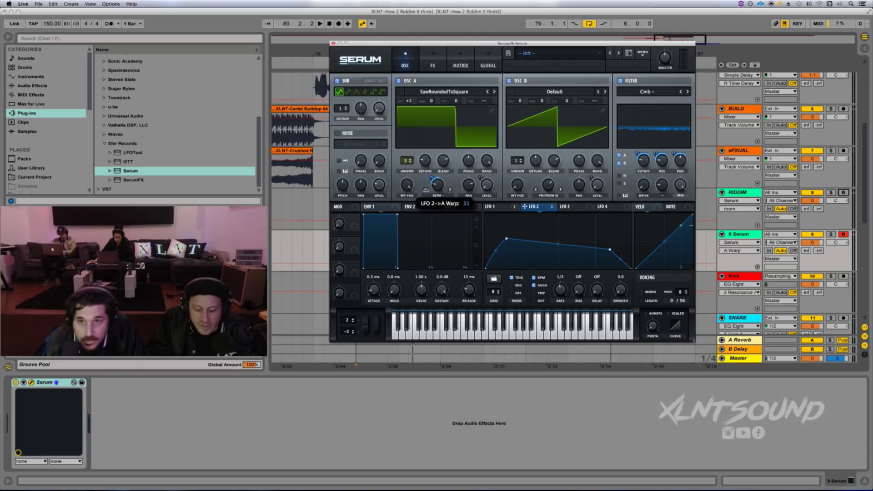
pyautogui.moveTo(426, 191); pyautogui.dragTo(426, 193)
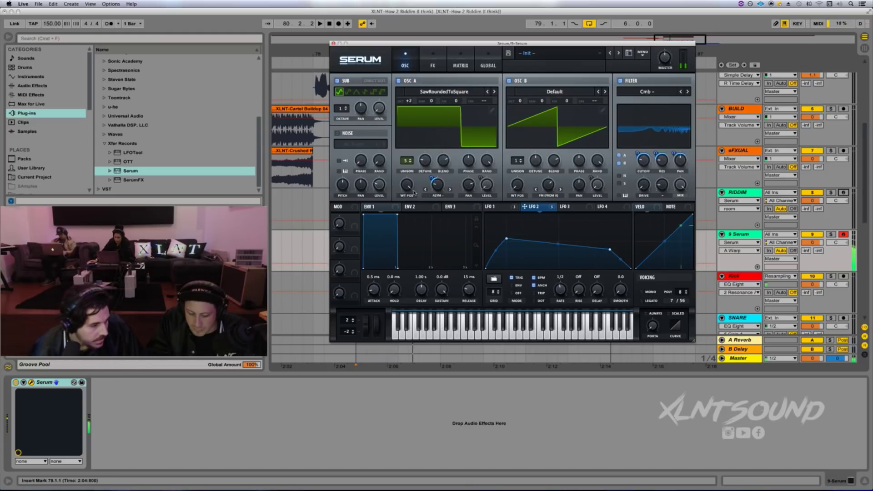
# Assign LFO 2 to oscillator A's wavetable position and LFO 1 to the sub oscillator's level
pyautogui.rightClick(520, 212)
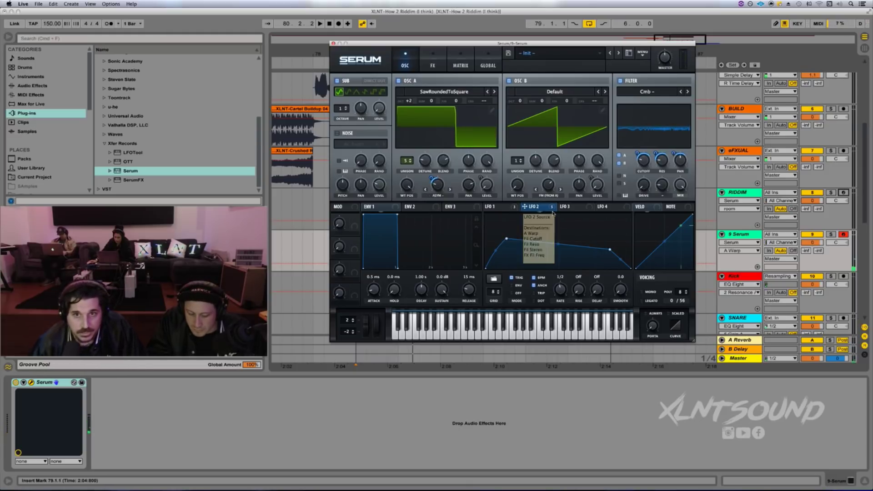
pyautogui.click(551, 209)
pyautogui.moveTo(551, 209); pyautogui.dragTo(406, 185)
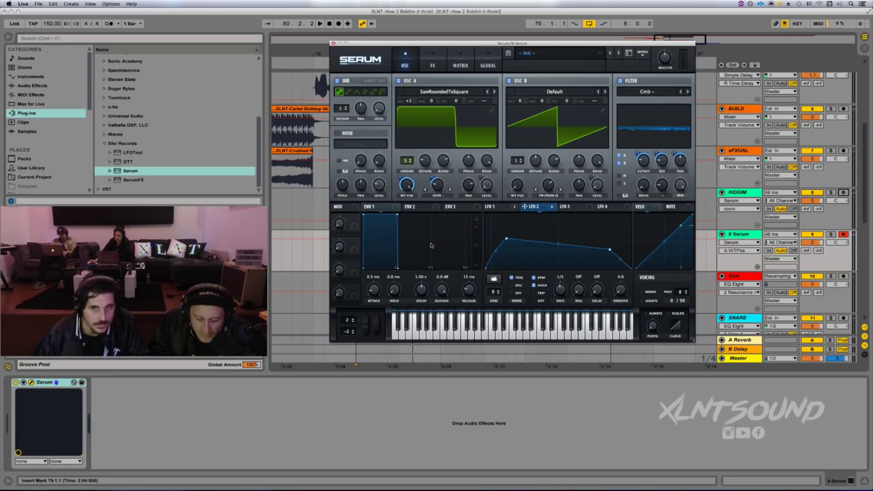
pyautogui.click(505, 208)
pyautogui.moveTo(518, 209); pyautogui.dragTo(373, 115)
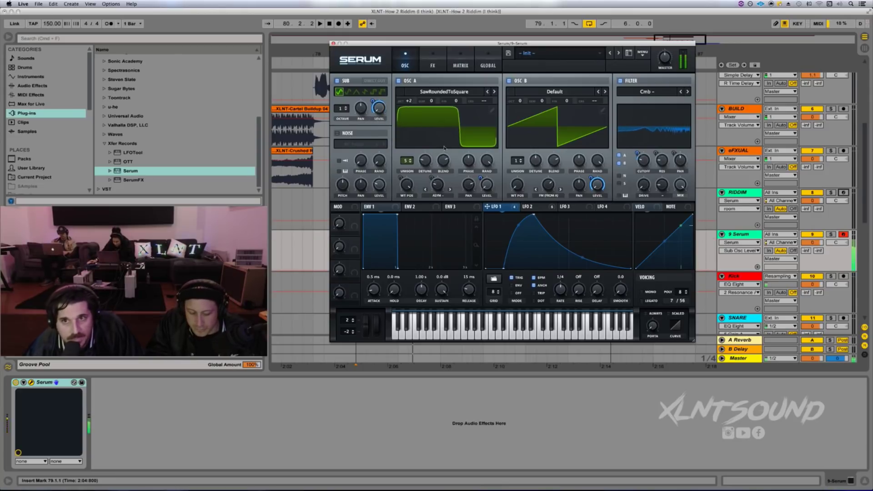
# Add a modulation matrix route from LFO 2 to master tuning with a small positive amount
pyautogui.click(533, 207)
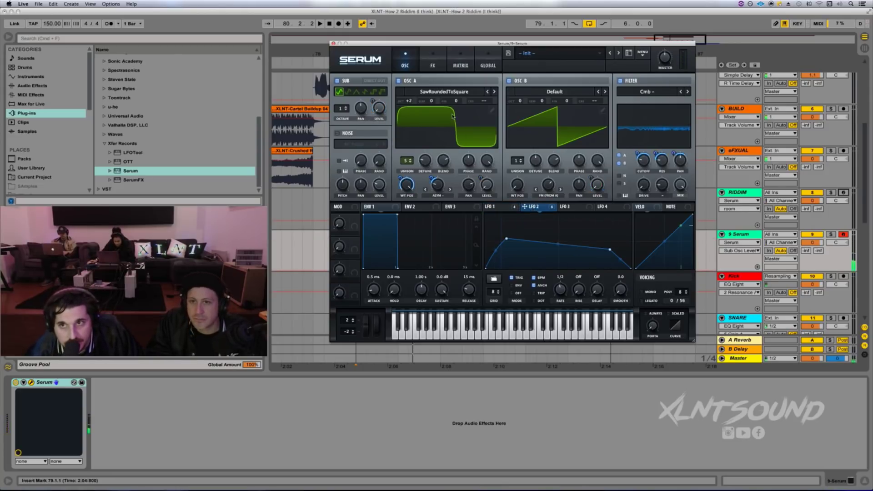
pyautogui.click(432, 67)
pyautogui.click(461, 65)
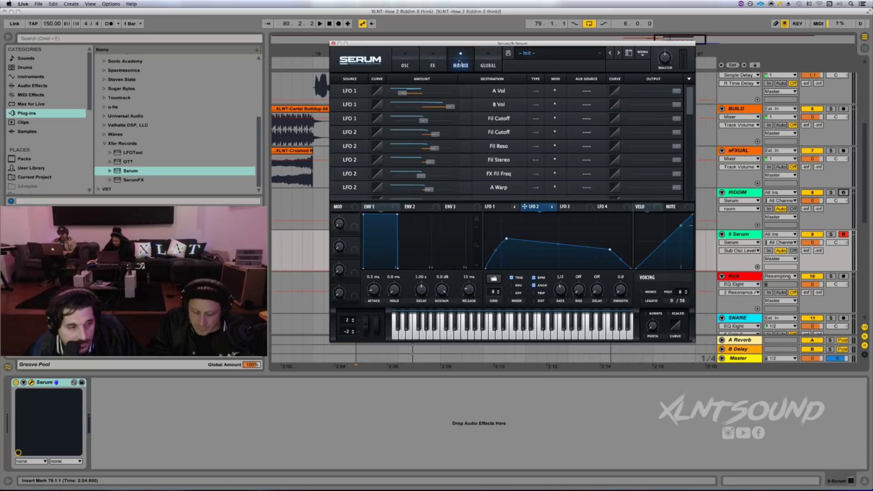
pyautogui.scroll(-3, 692, 114)
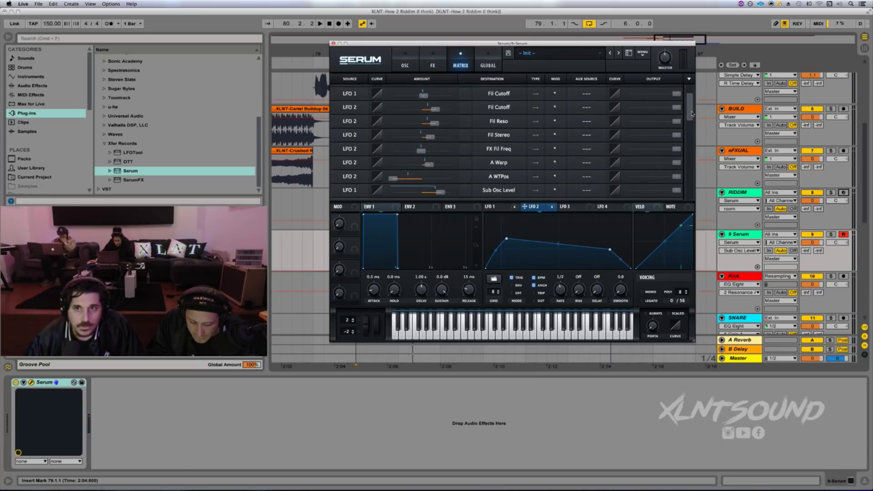
pyautogui.scroll(-3, 692, 114)
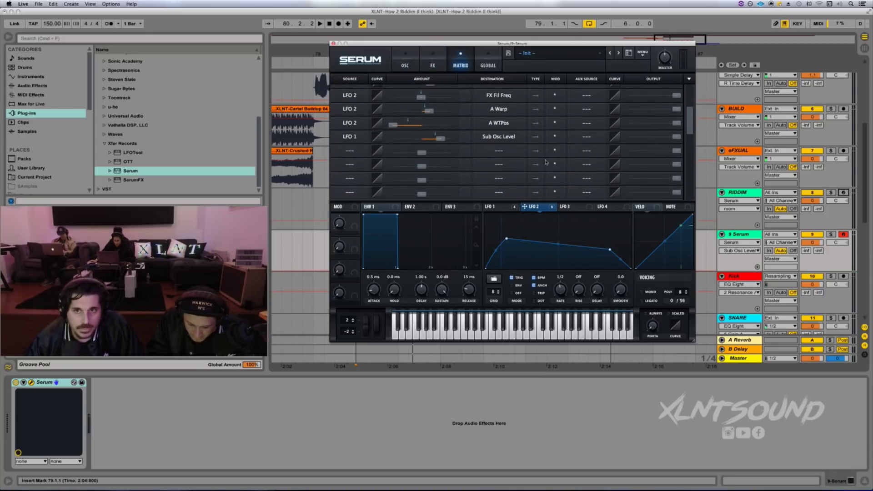
pyautogui.click(496, 150)
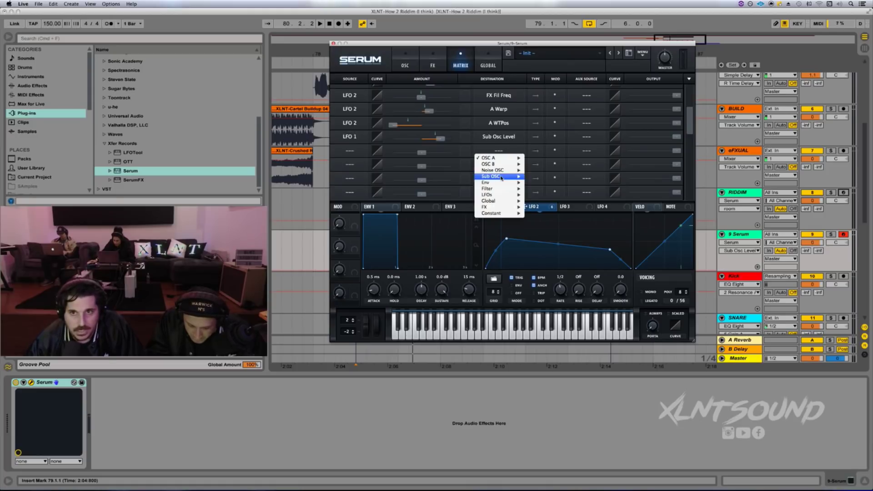
pyautogui.moveTo(501, 209)
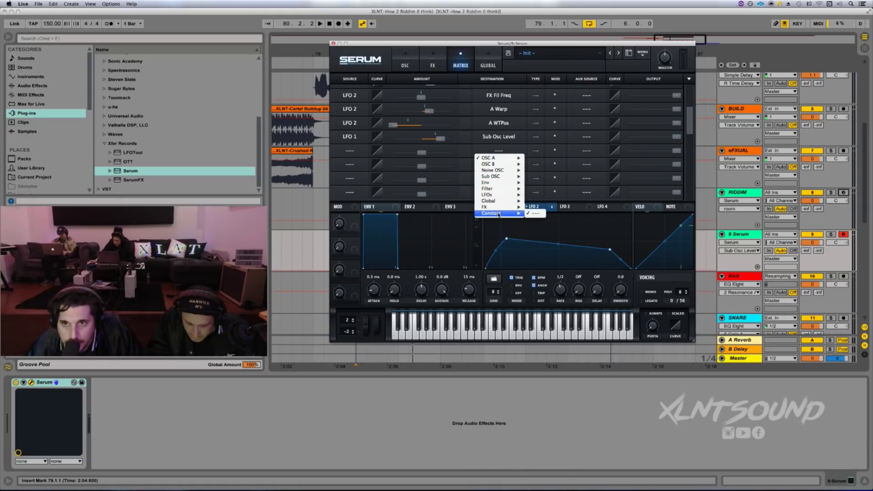
pyautogui.click(541, 201)
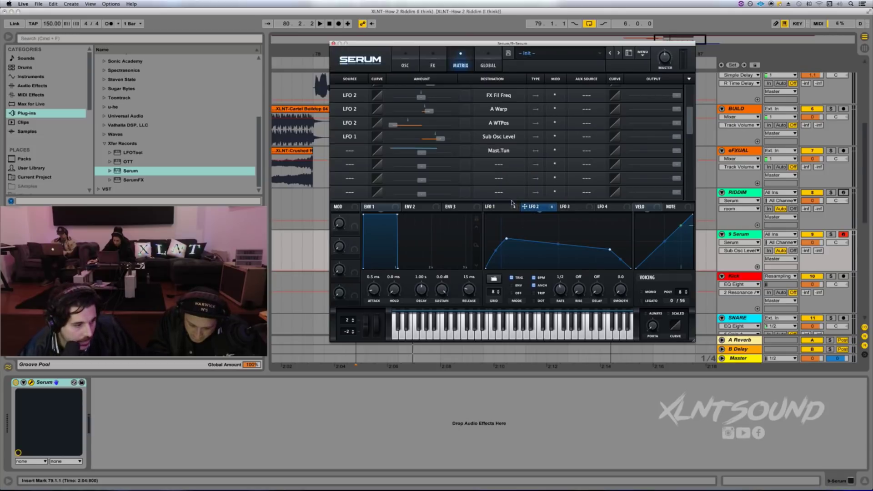
pyautogui.click(348, 155)
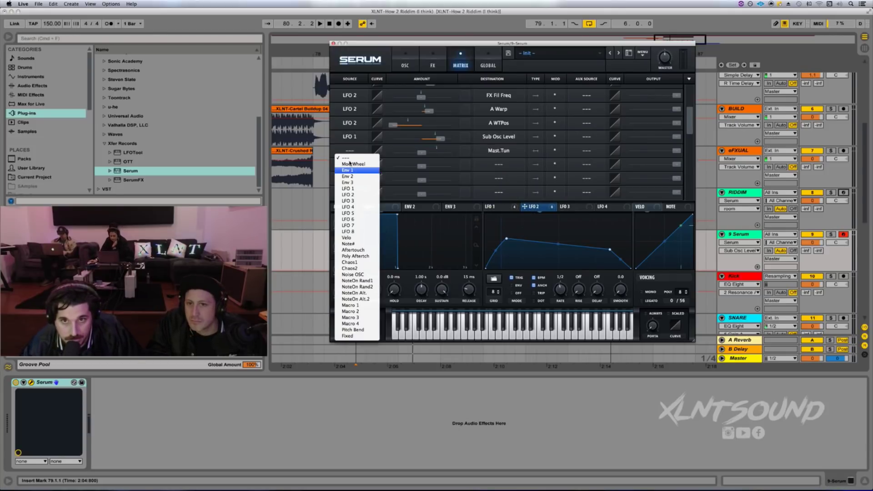
pyautogui.click(358, 195)
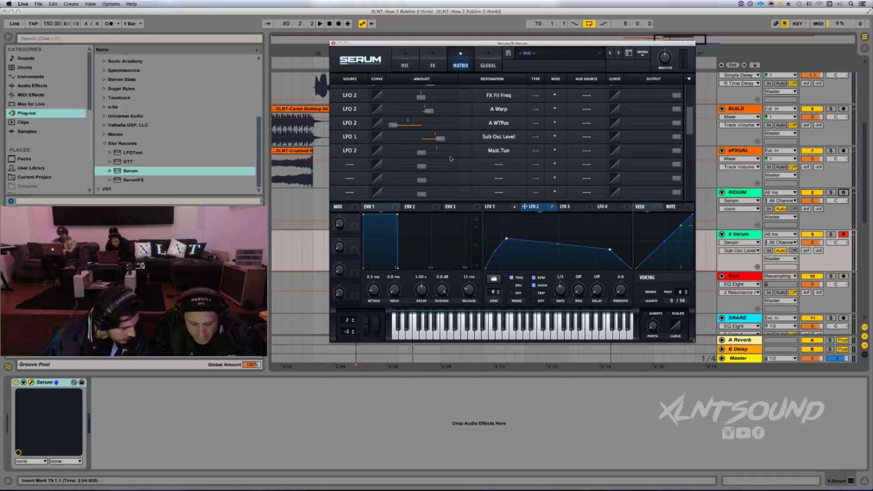
pyautogui.click(422, 154)
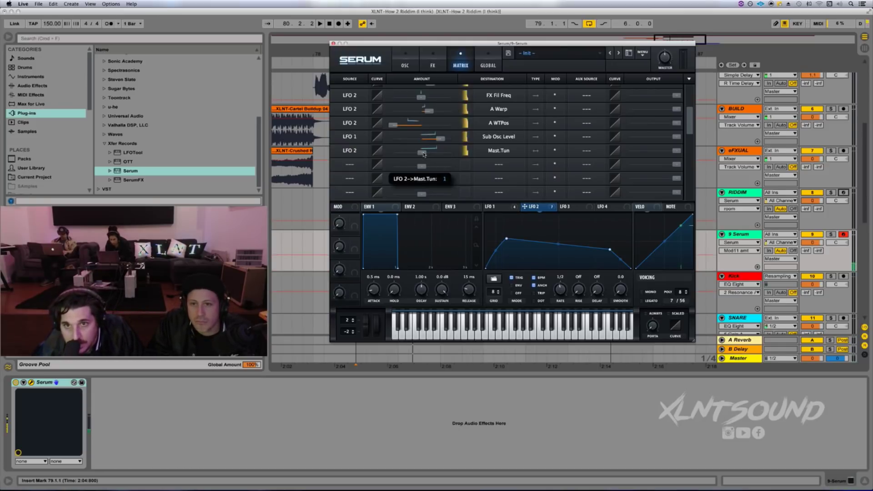
pyautogui.moveTo(423, 154); pyautogui.dragTo(426, 154)
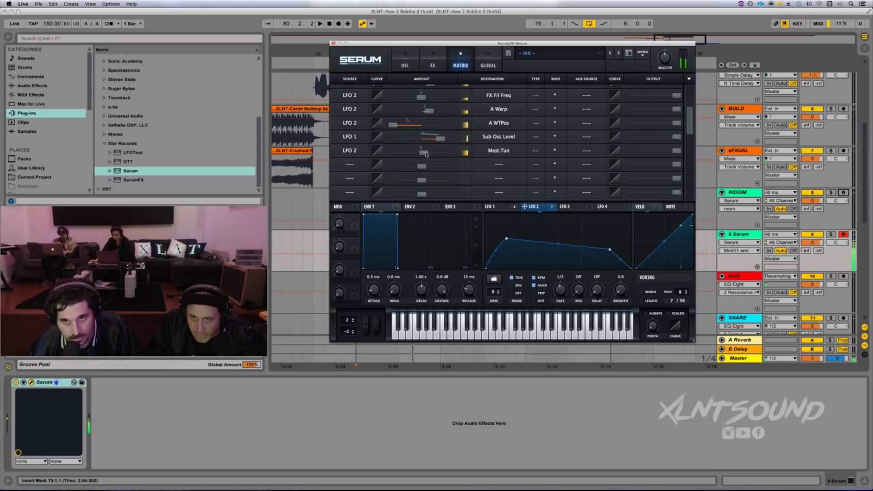
# Play test notes in a lower octave and trim the LFO 2 amount on master tuning close to zero
pyautogui.press('z')
pyautogui.press('a')
pyautogui.press('z')
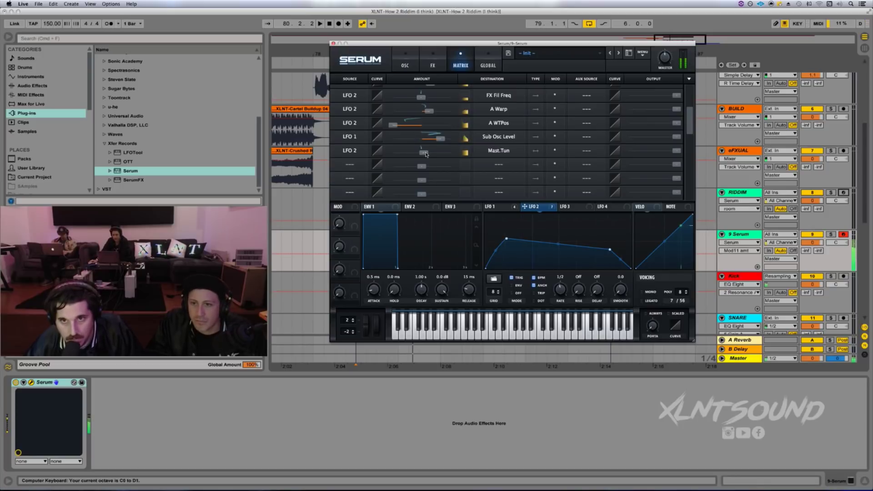
pyautogui.moveTo(426, 154)
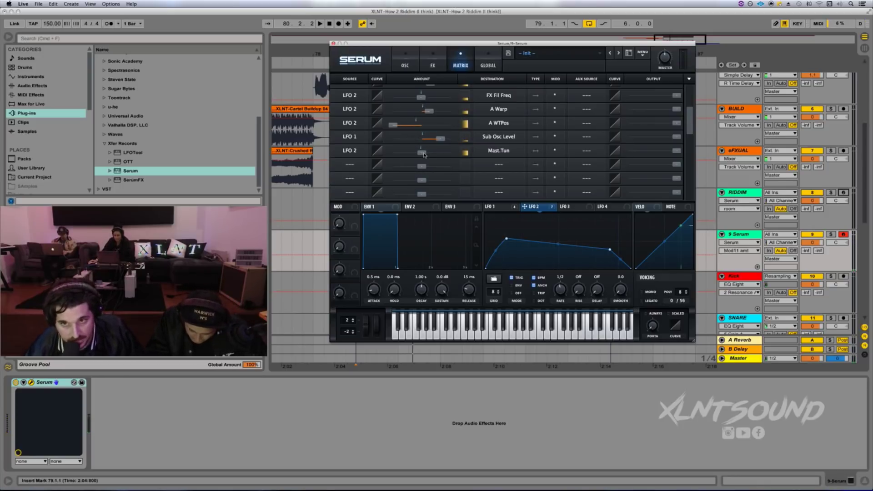
pyautogui.press('a')
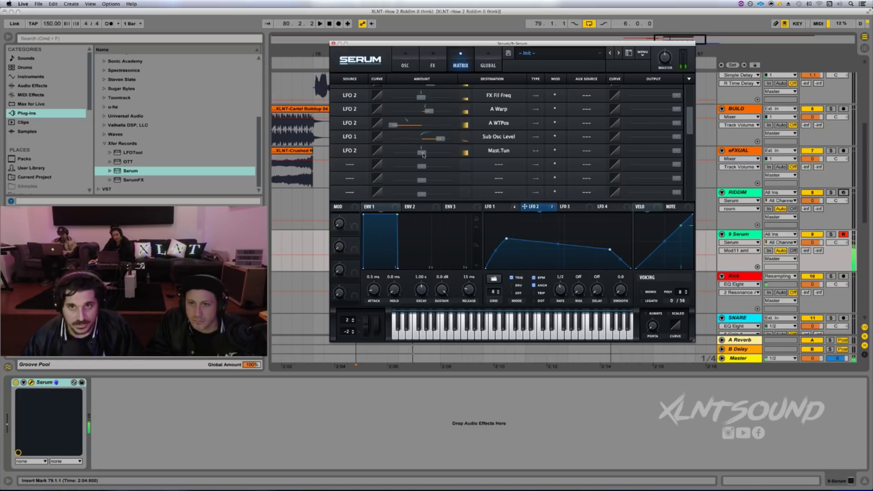
# Assign macro 1 to oscillator A's octave and adjust the modulation depth
pyautogui.click(410, 60)
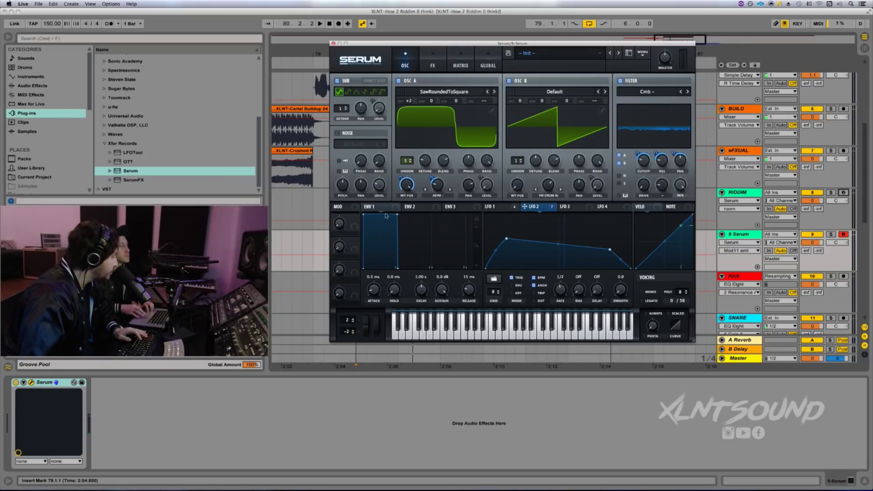
pyautogui.click(355, 227)
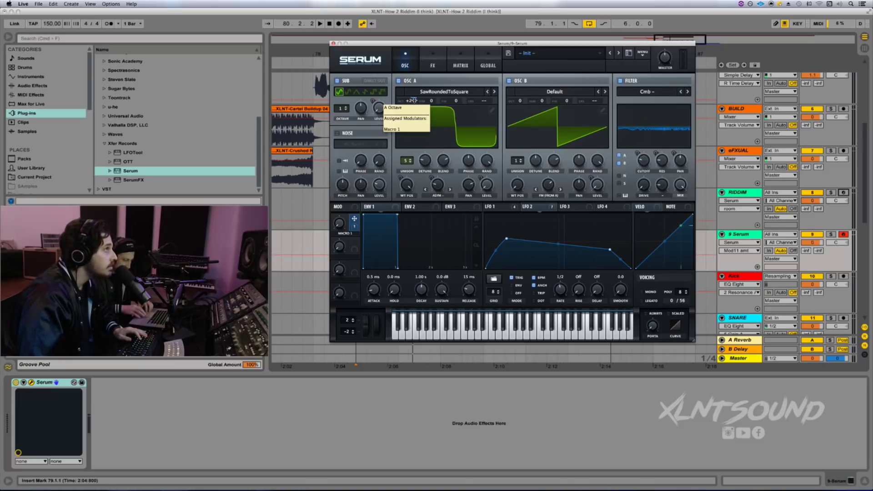
pyautogui.moveTo(413, 101); pyautogui.dragTo(414, 101)
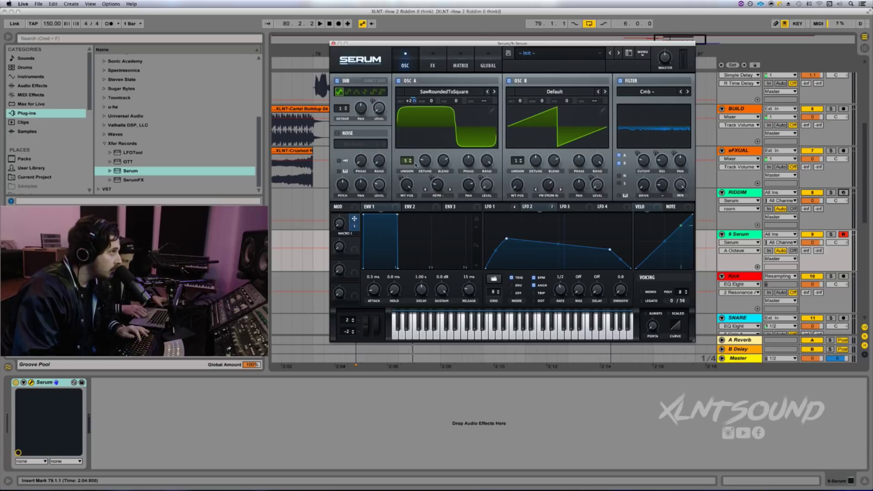
# Rename macro 1 to Texture and sweep it up to 100% and back to audition its effect
pyautogui.doubleClick(345, 233)
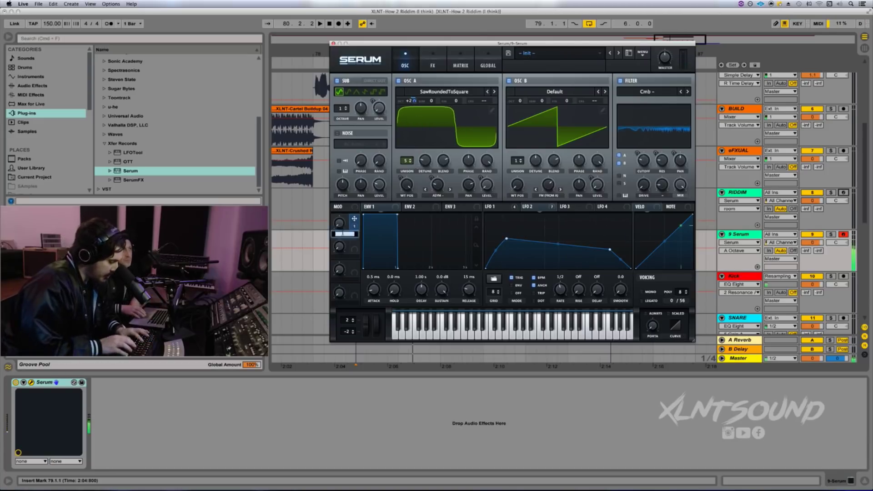
pyautogui.write('Tex')
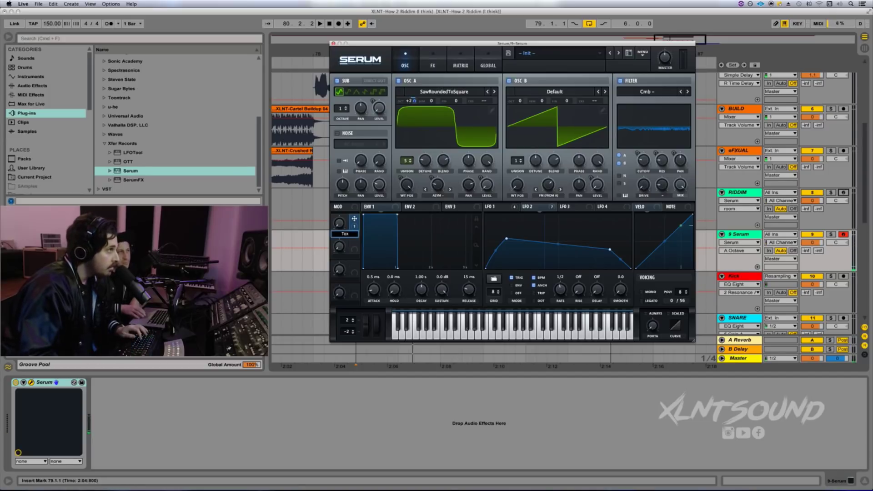
pyautogui.write('ture')
pyautogui.press('Return')
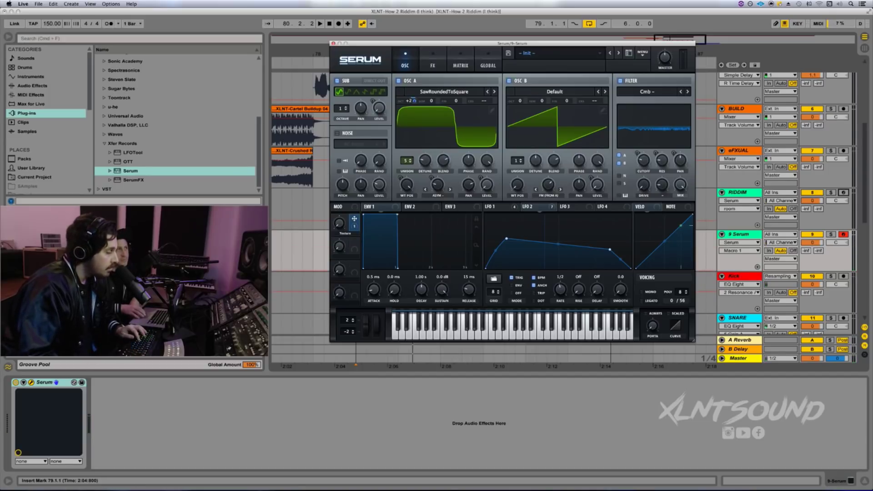
pyautogui.click(342, 224)
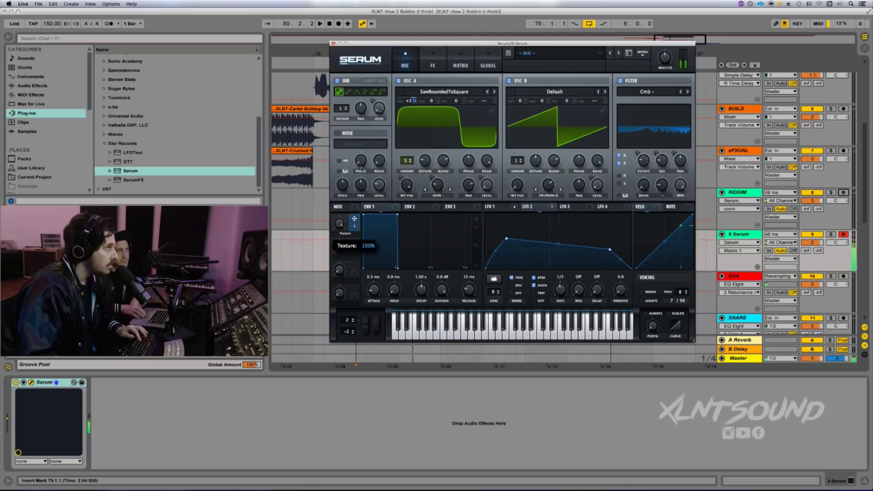
pyautogui.moveTo(339, 223); pyautogui.dragTo(380, 230)
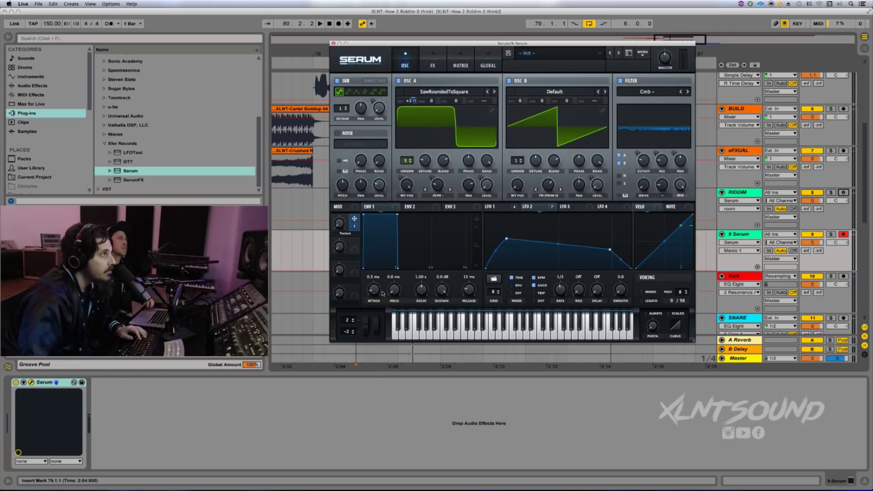
# Assign macro 2 to oscillator A's unison detune, rename it Detune and try it out while playing notes
pyautogui.moveTo(354, 246); pyautogui.dragTo(425, 160)
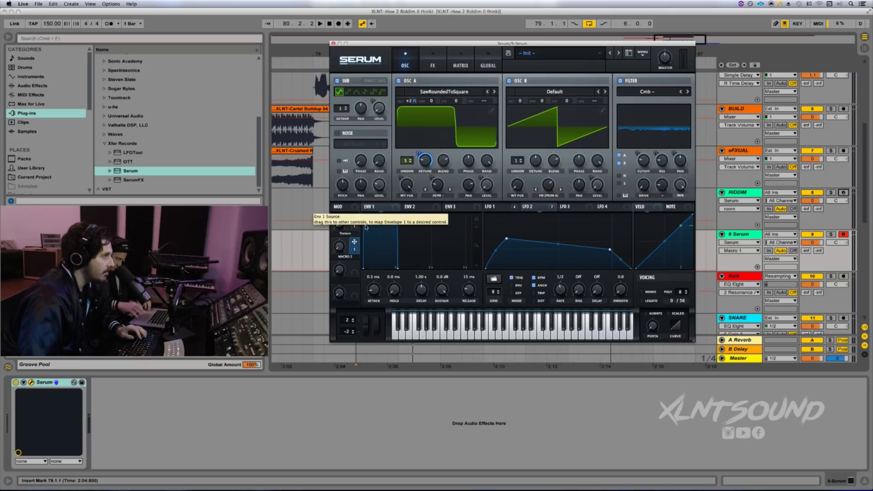
pyautogui.doubleClick(345, 257)
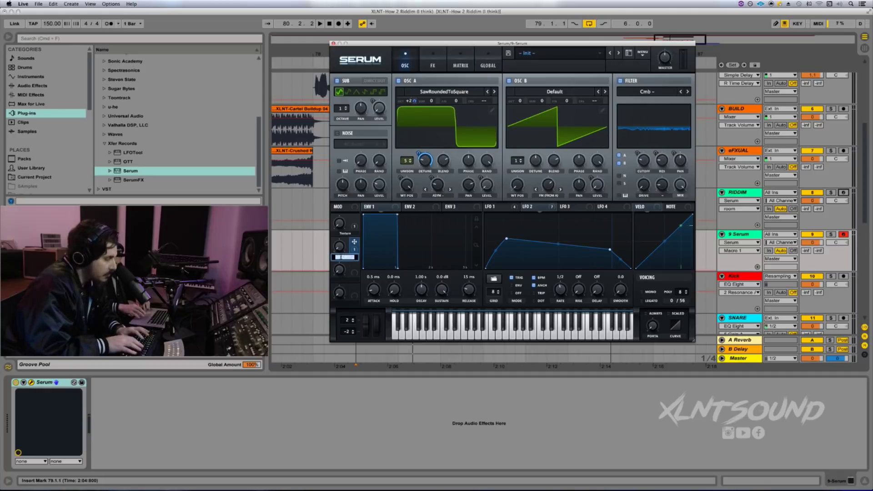
pyautogui.write('De')
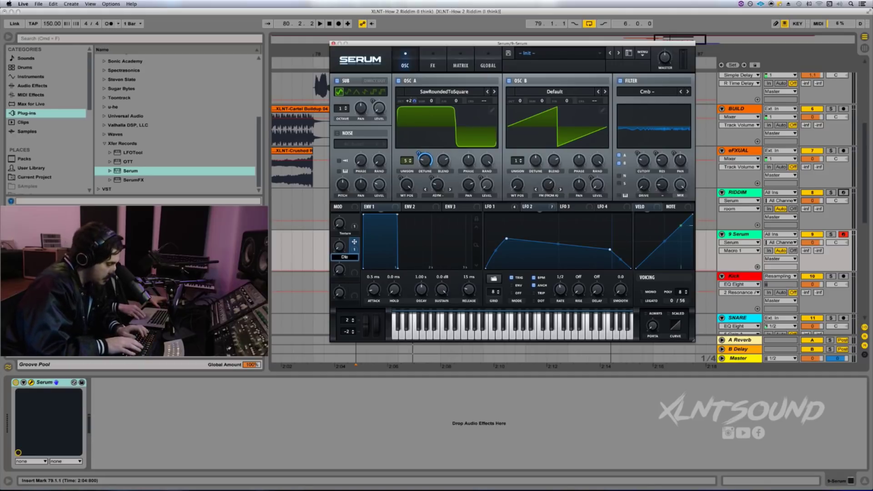
pyautogui.write('une')
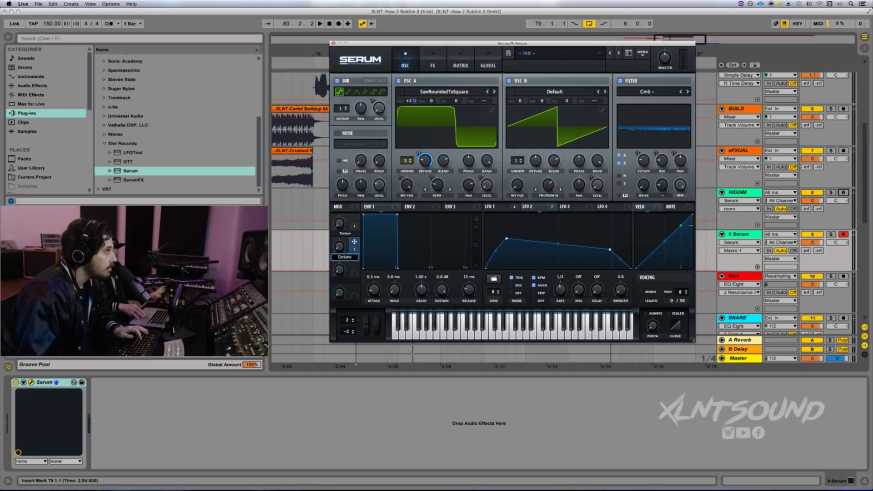
pyautogui.press('Return')
pyautogui.moveTo(339, 246)
pyautogui.mouseDown()
pyautogui.moveTo(358, 219)
pyautogui.moveTo(341, 252)
pyautogui.mouseUp()
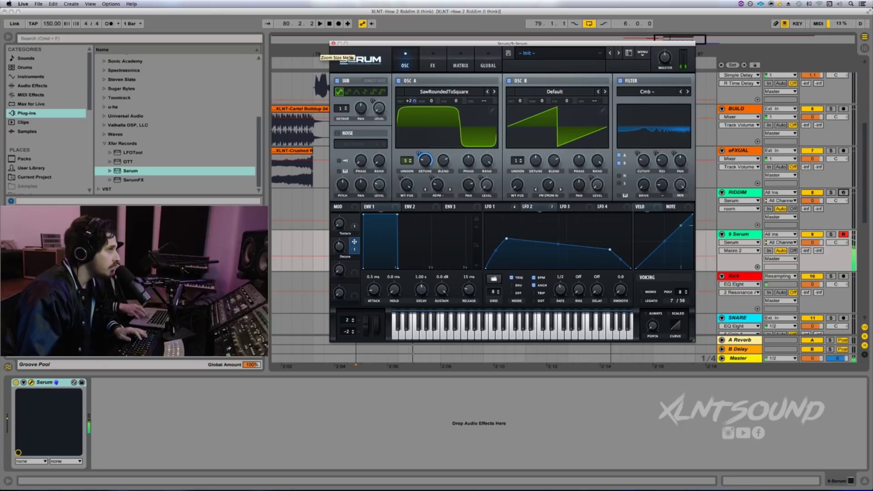
# Set the Serum patch to mono voicing and close the plug-in window
pyautogui.click(642, 293)
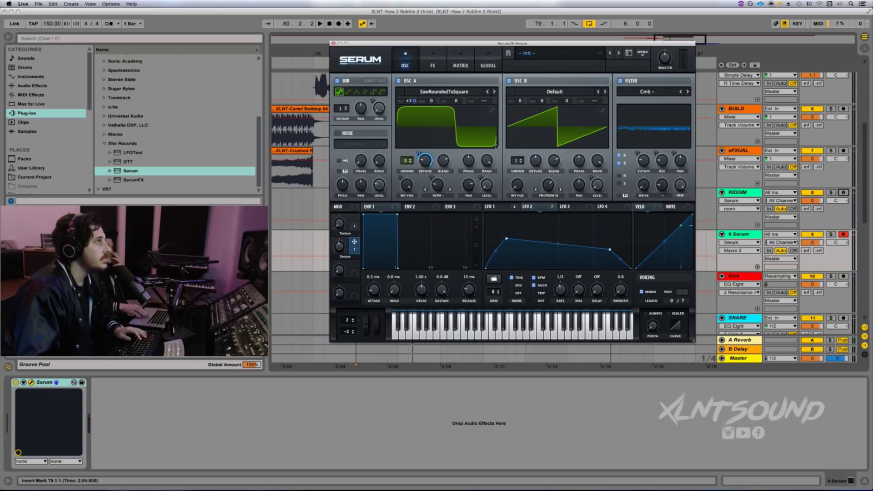
pyautogui.click(334, 43)
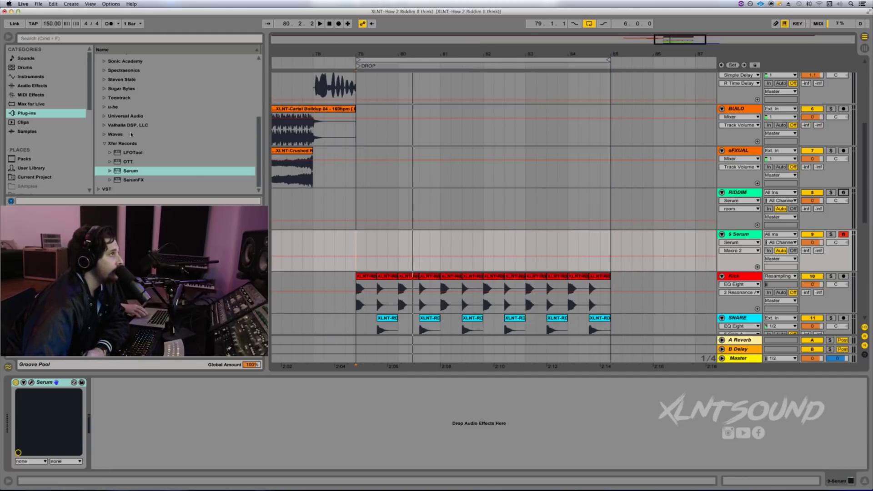
# Copy the effects rack from the RIDDIM track onto the 9 Serum track
pyautogui.click(391, 210)
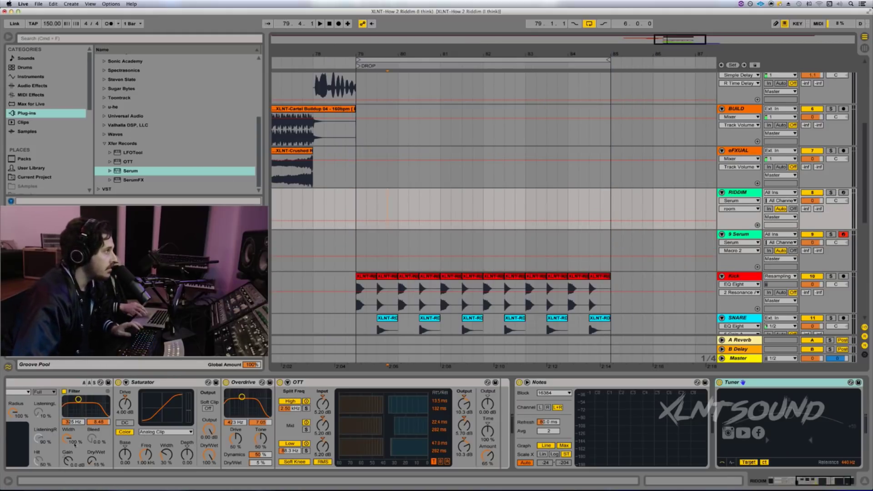
pyautogui.click(139, 390)
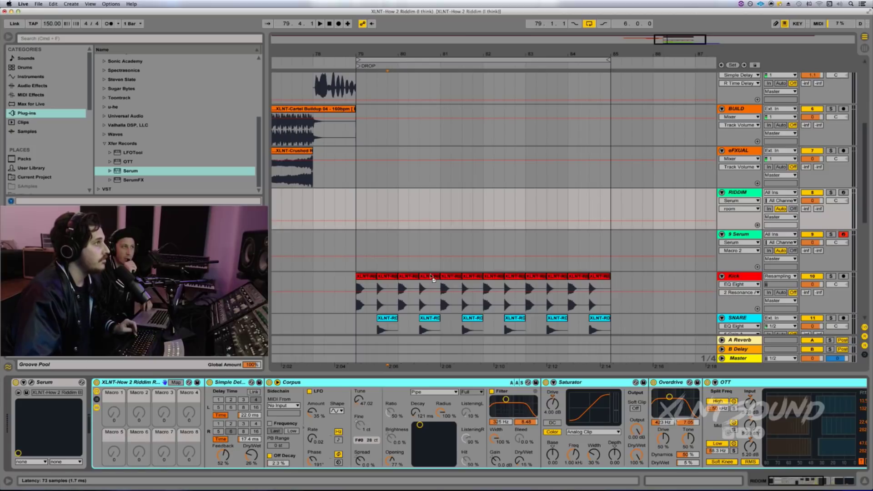
pyautogui.click(427, 255)
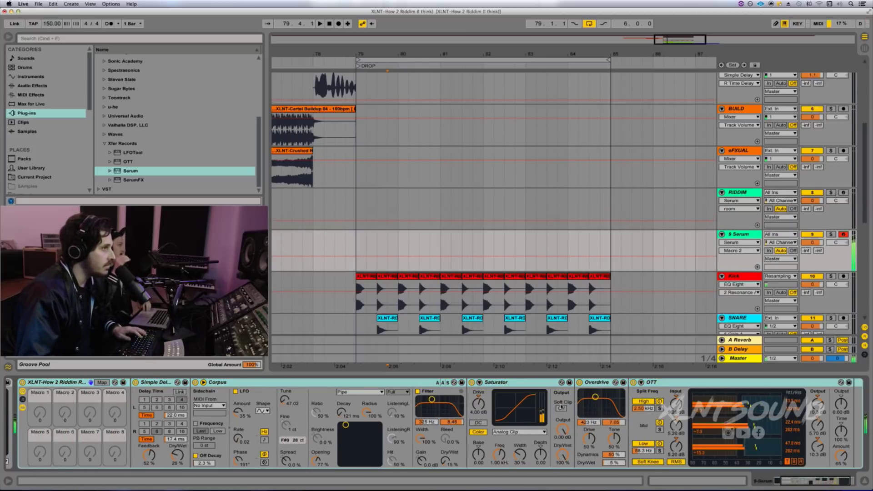
# Switch off OTT, Overdrive, Saturator, Corpus and Simple Delay in the copied rack
pyautogui.click(580, 382)
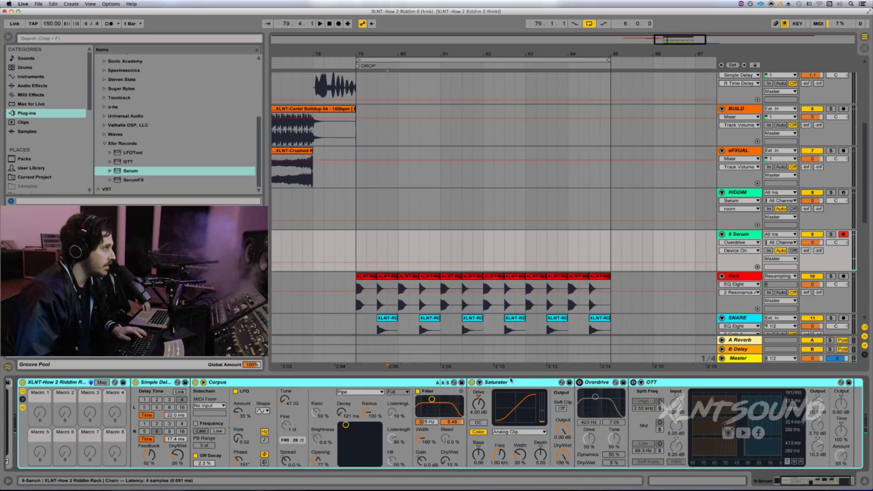
pyautogui.click(471, 382)
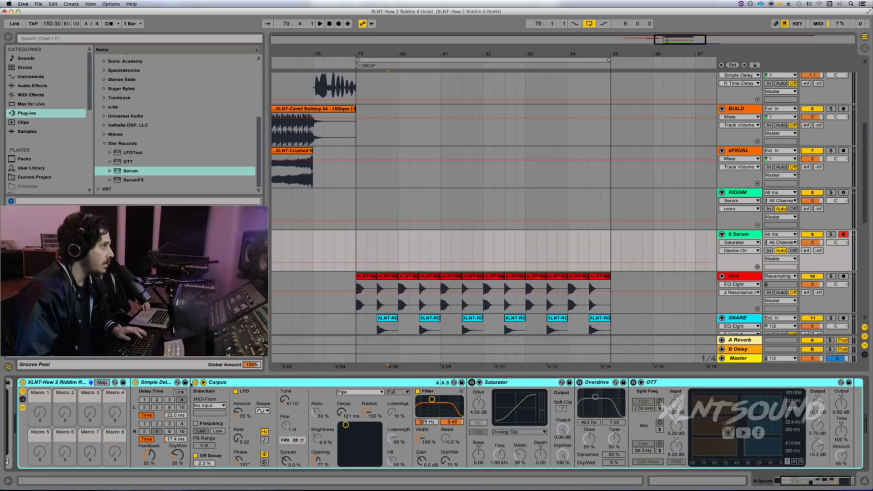
pyautogui.click(196, 382)
pyautogui.click(135, 382)
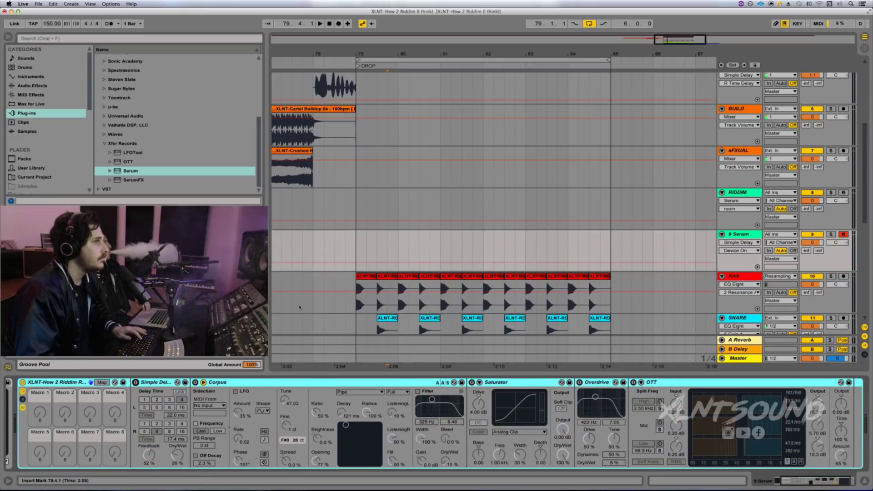
pyautogui.press('Return')
pyautogui.hscroll(-1, 470, 235)
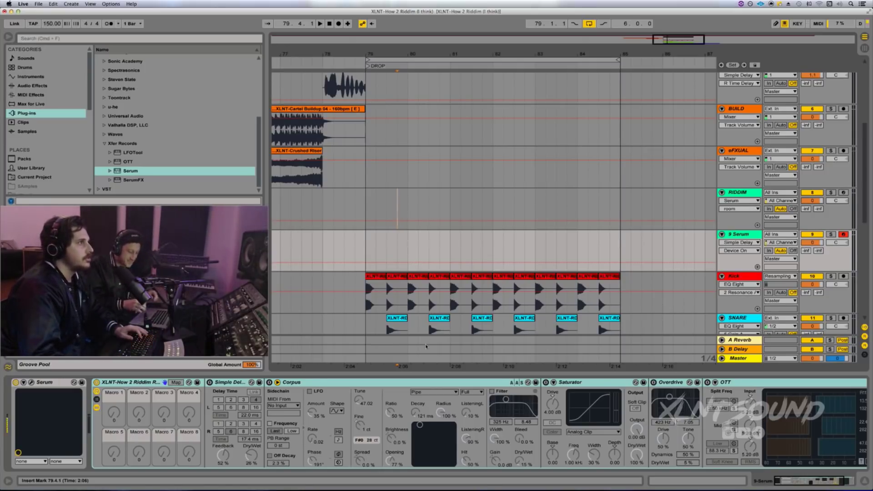
# Play the arrangement from the start of the drop to hear the bass sound with the drums
pyautogui.click(366, 251)
pyautogui.press('space')
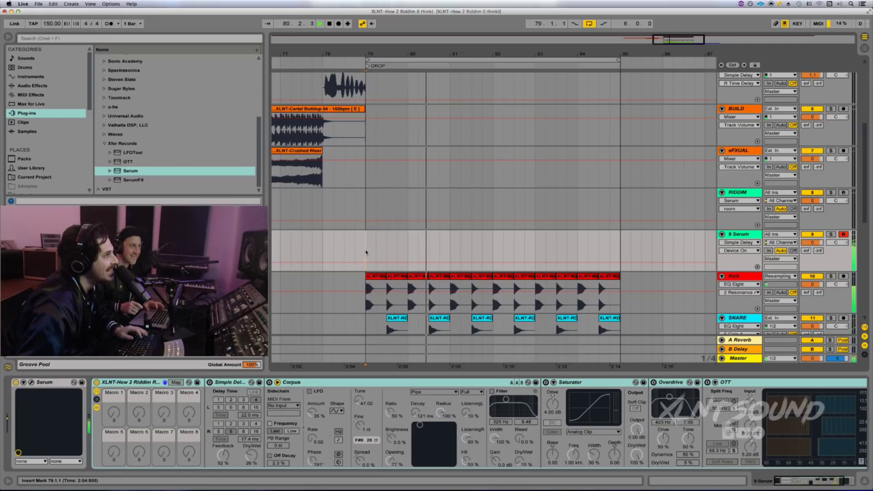
pyautogui.press('space')
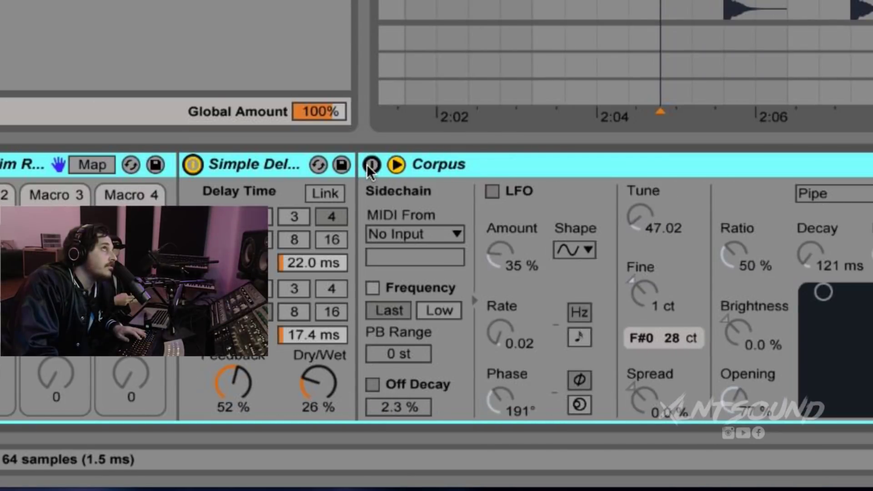
# Turn on Corpus in the rack and toggle it to compare the bass with and without it
pyautogui.click(369, 164)
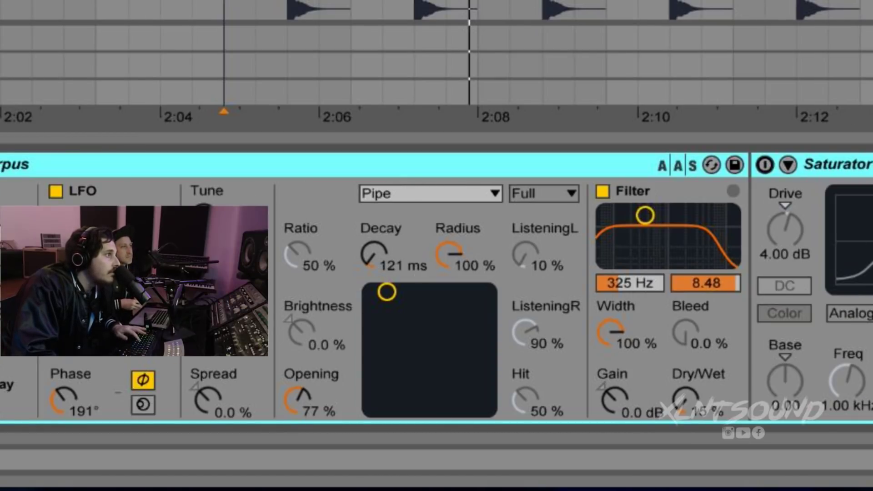
pyautogui.press('0')
pyautogui.press('0')
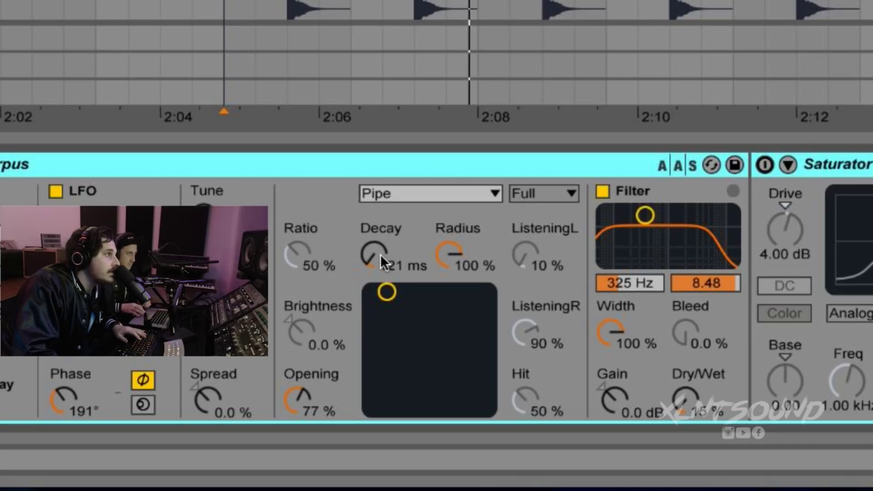
# Try longer Corpus decay times of about 429 ms and 368 ms
pyautogui.moveTo(381, 262)
pyautogui.mouseDown()
pyautogui.moveTo(381, 200)
pyautogui.moveTo(381, 256)
pyautogui.mouseUp()
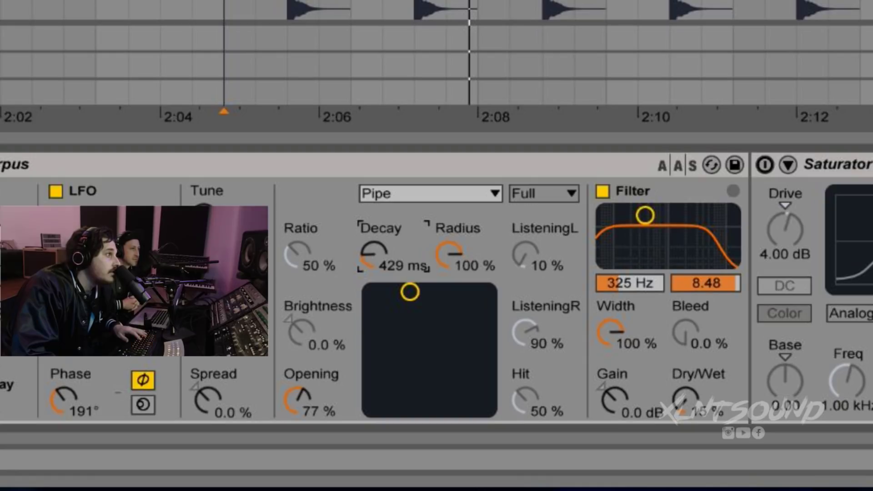
pyautogui.moveTo(381, 255)
pyautogui.mouseDown()
pyautogui.moveTo(381, 266)
pyautogui.moveTo(381, 257)
pyautogui.mouseUp()
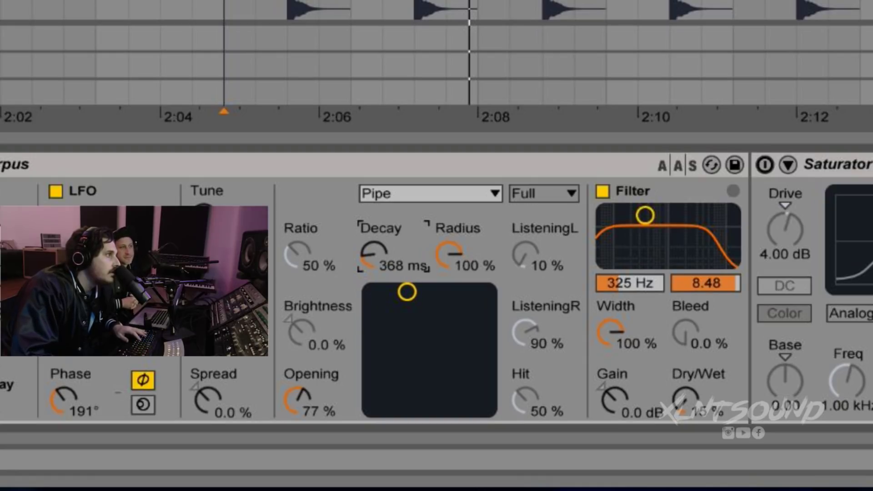
# Review the Corpus filter and dry/wet settings, and turn on Saturator in the rack
pyautogui.hscroll(8, 376, 255)
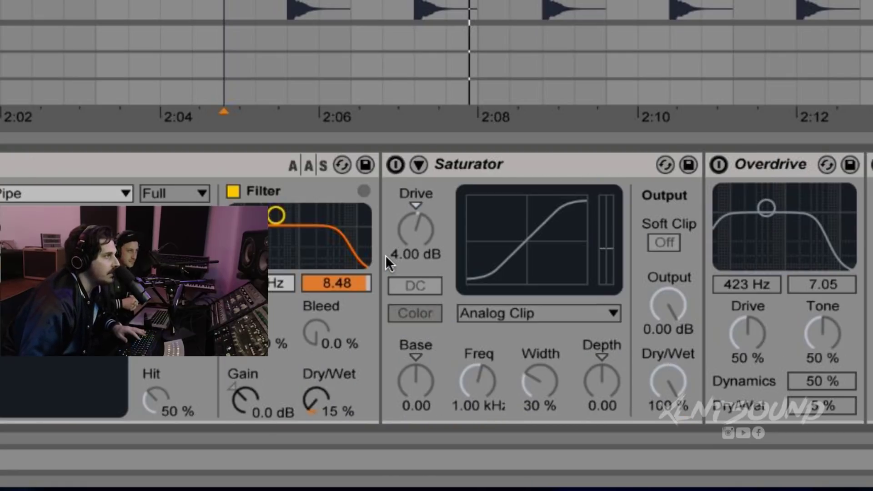
pyautogui.hscroll(-3, 385, 255)
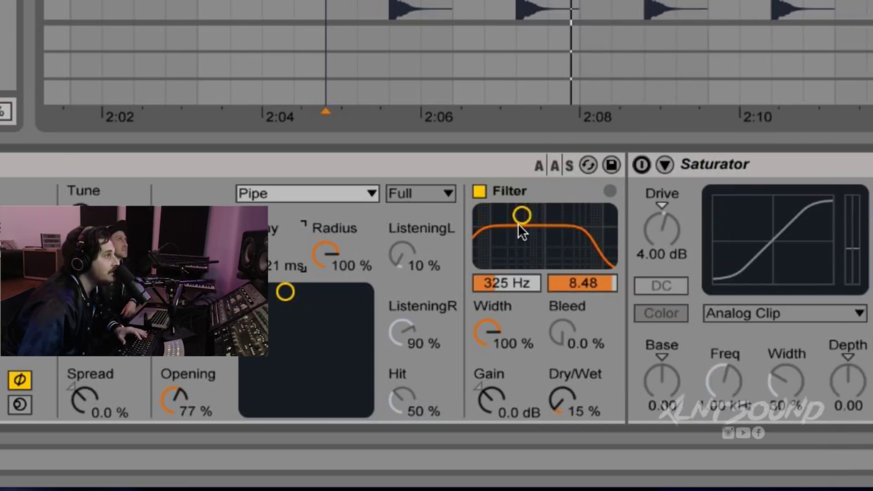
pyautogui.click(420, 215)
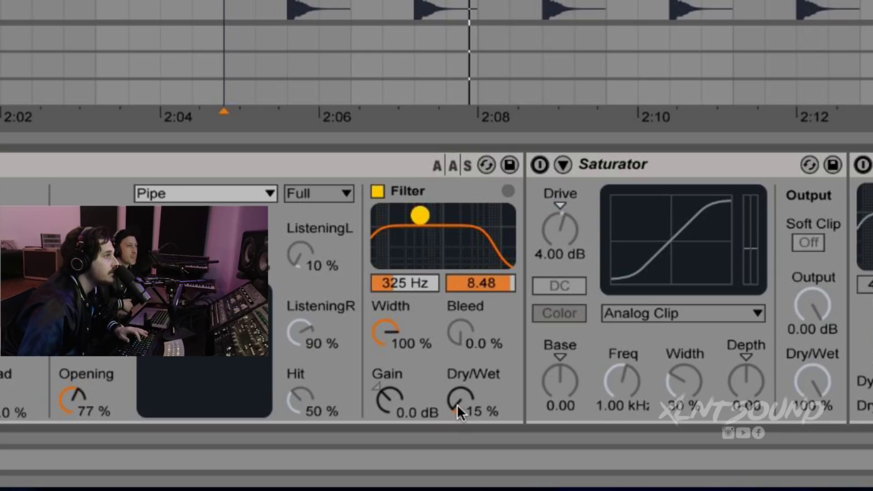
pyautogui.click(539, 165)
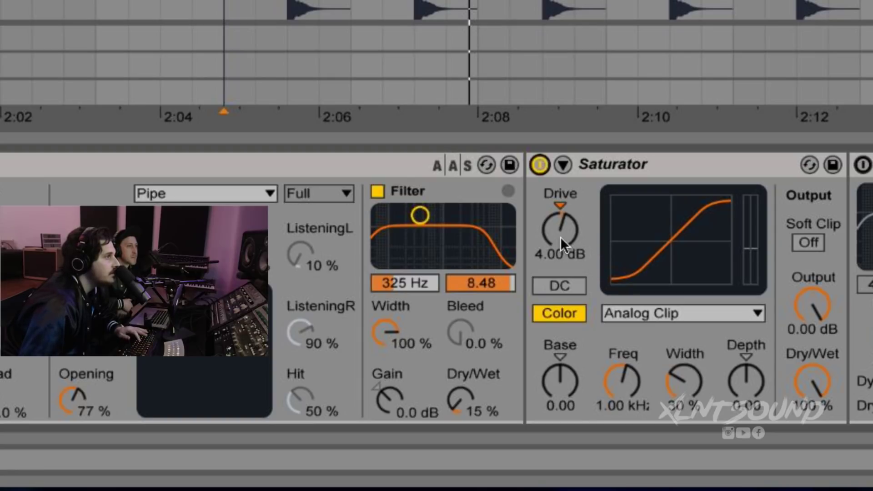
# Turn on Overdrive after Saturator in the bass effects rack
pyautogui.hscroll(2, 557, 231)
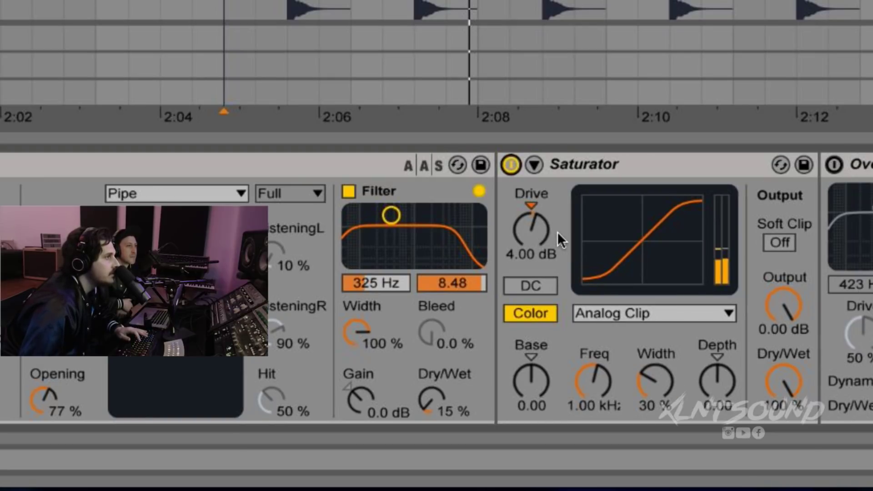
pyautogui.hscroll(6, 557, 231)
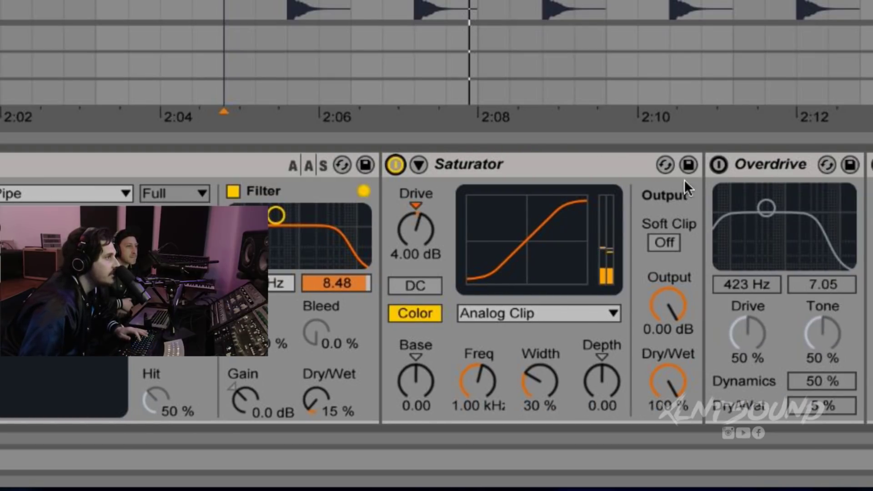
pyautogui.click(719, 165)
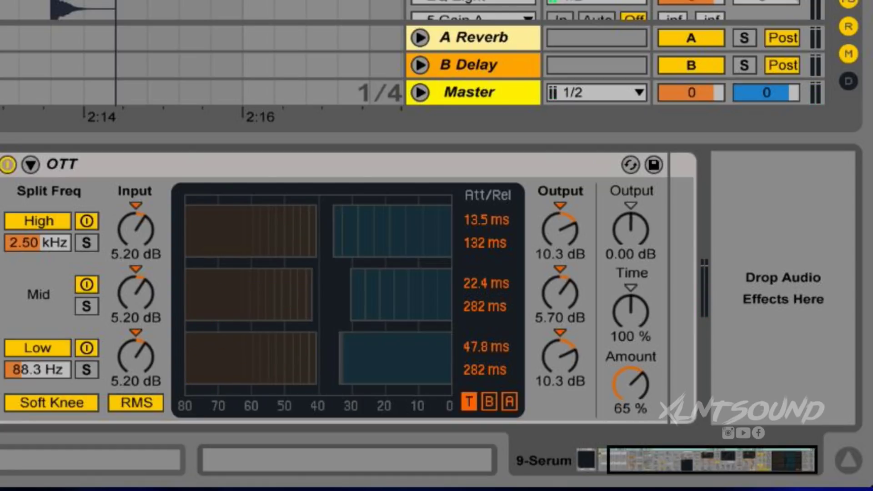
# Play the arrangement from bar 74 through the drop to hear the bass with the full effects chain
pyautogui.press('space')
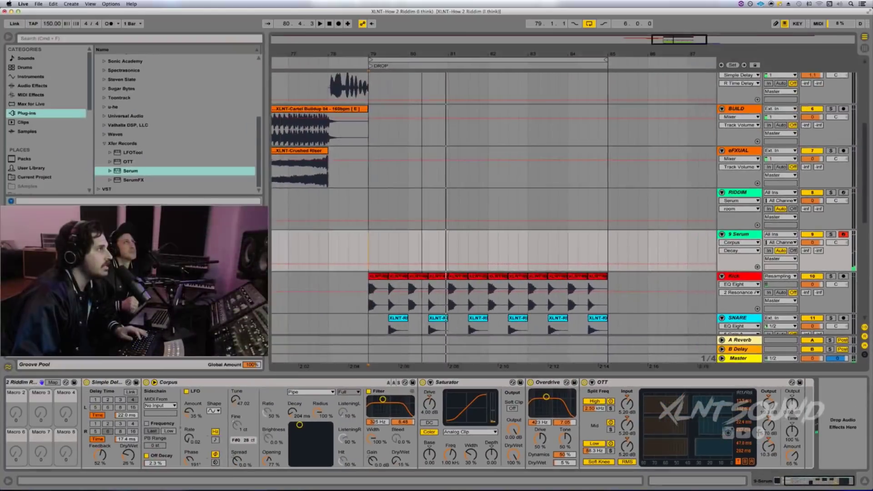
pyautogui.press('-')
pyautogui.click(332, 244)
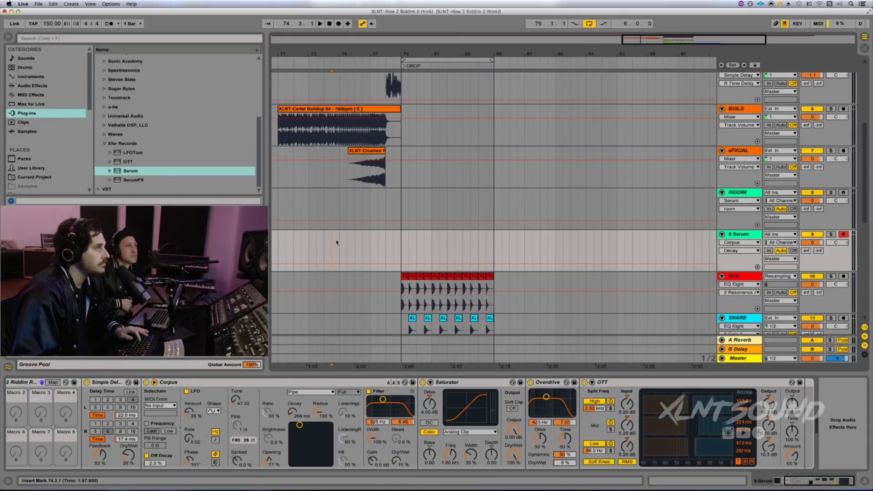
pyautogui.press('space')
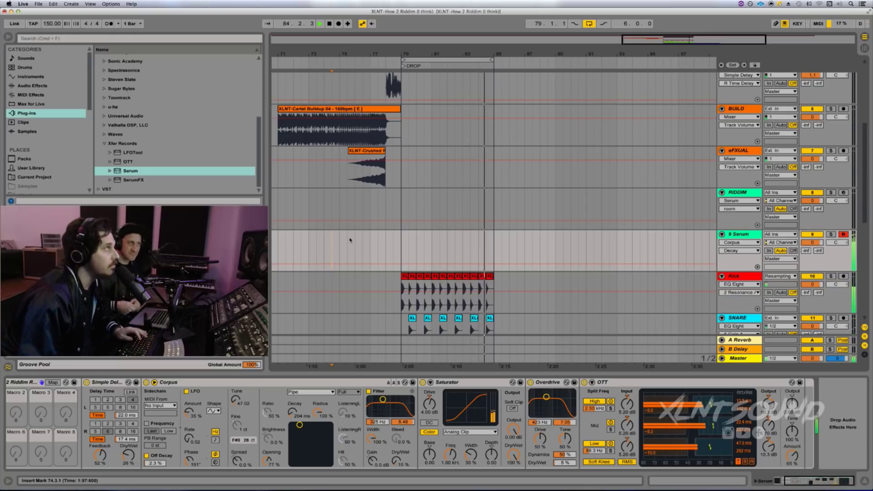
pyautogui.press('space')
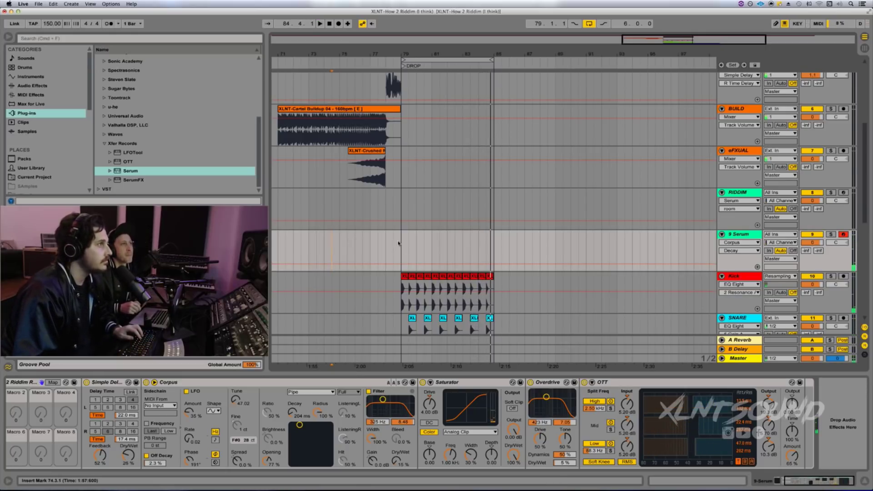
# Select bars 79 to 85 on the 9 Serum track and open the Serum plug-in window
pyautogui.moveTo(398, 243)
pyautogui.mouseDown()
pyautogui.moveTo(494, 250)
pyautogui.moveTo(491, 260)
pyautogui.mouseUp()
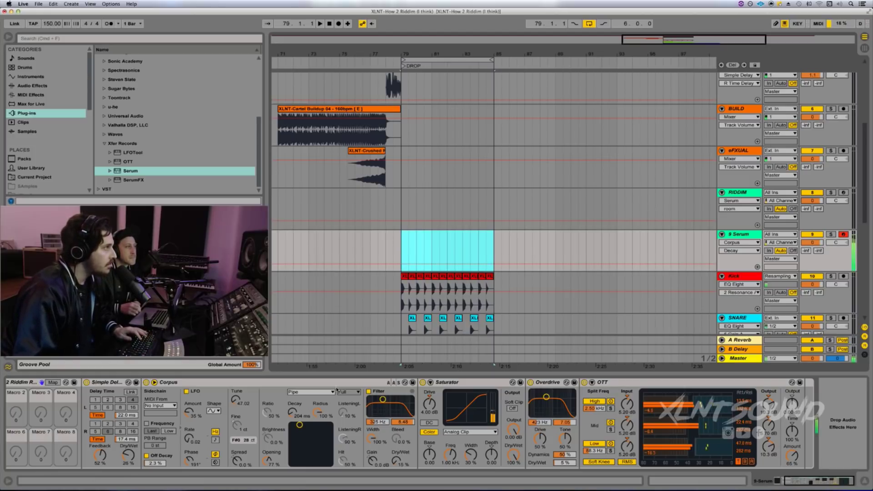
pyautogui.hscroll(-5, 204, 439)
pyautogui.click(31, 382)
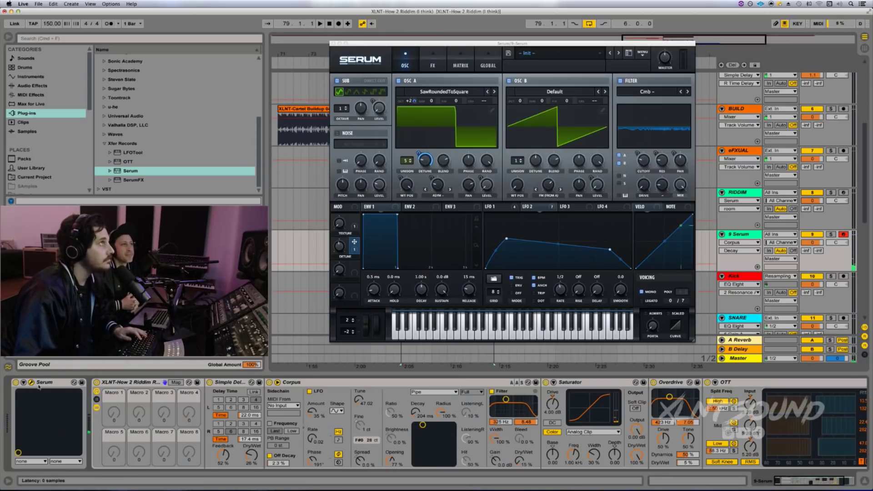
# Show LFO 1 and try its rate at 1/8 and 1/4 while playing the drop
pyautogui.click(509, 209)
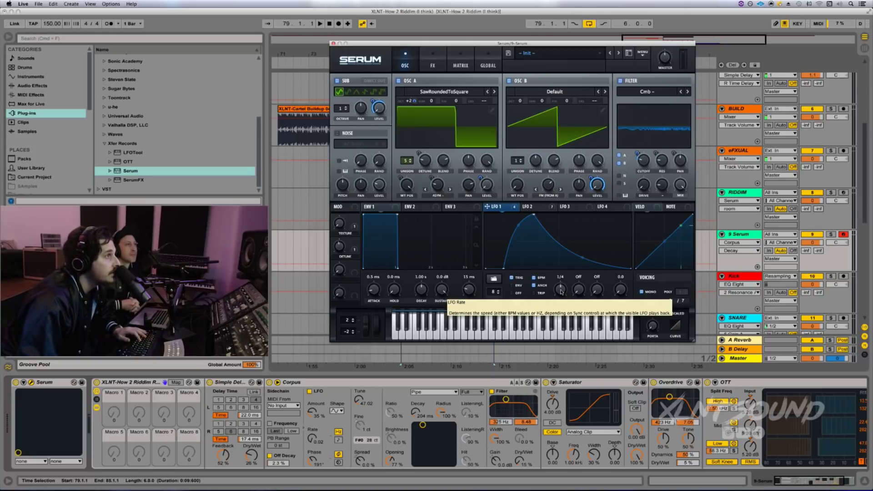
pyautogui.moveTo(561, 291); pyautogui.dragTo(561, 289)
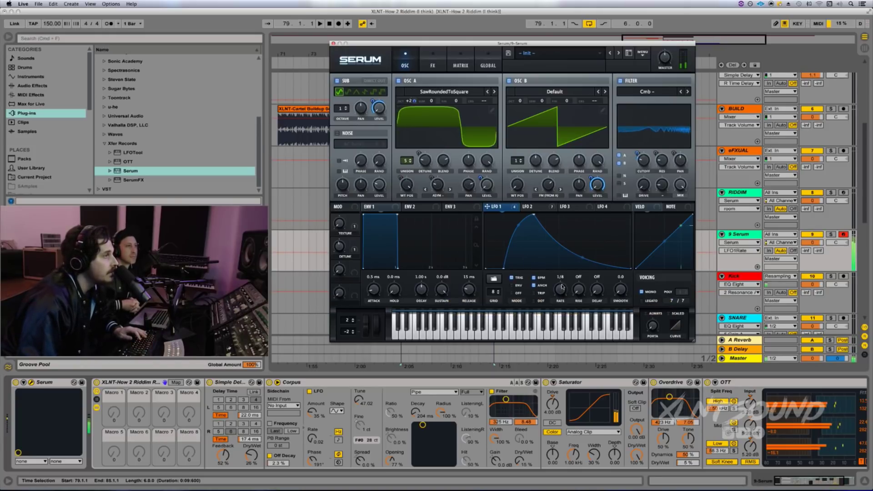
pyautogui.press('space')
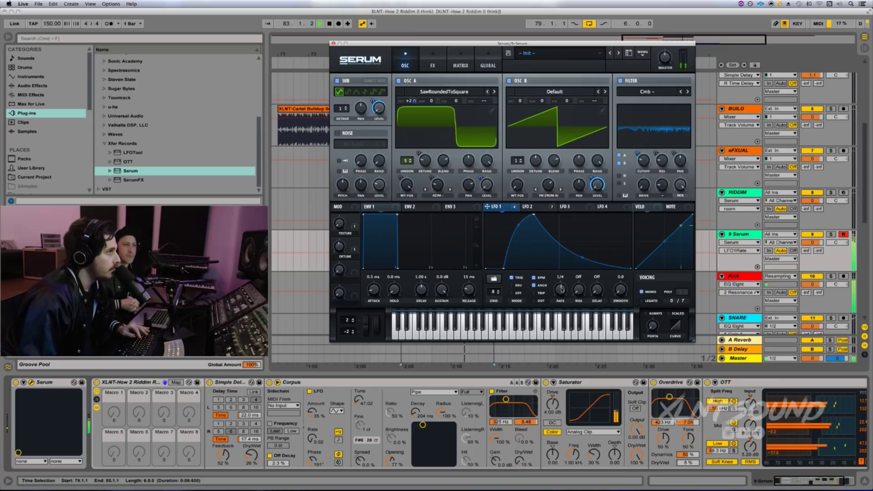
pyautogui.press('z')
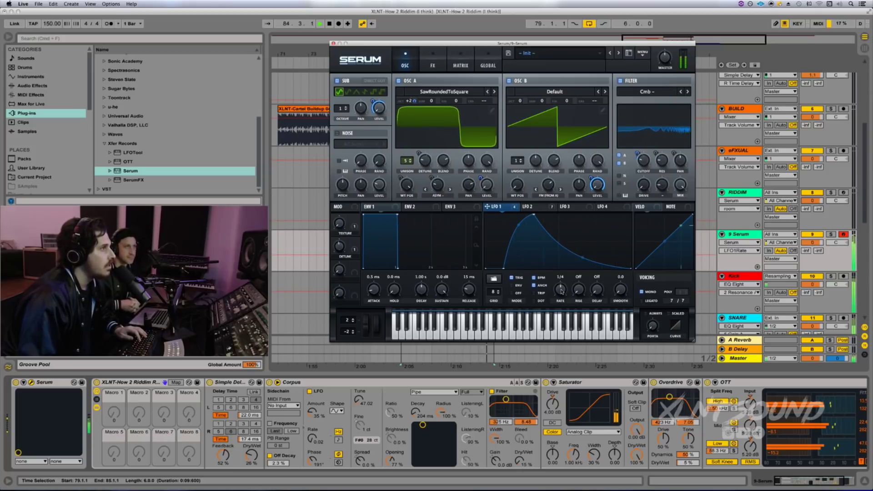
# Move the Texture macro up to 100% and switch LFO 1's rate between 1/4 and 1/8 during playback
pyautogui.moveTo(561, 290); pyautogui.dragTo(563, 288)
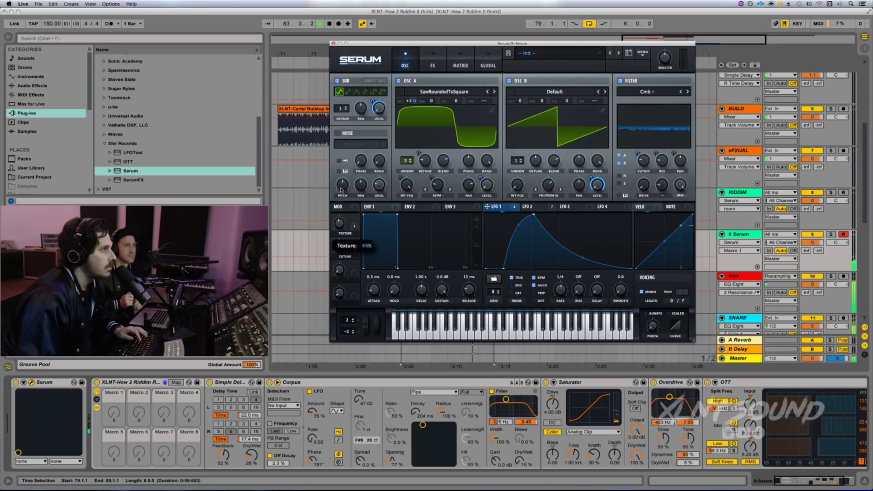
pyautogui.click(564, 293)
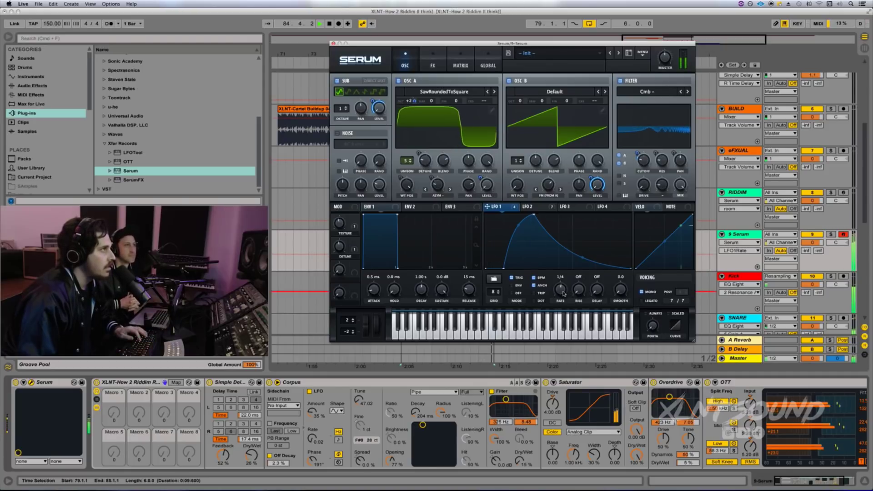
pyautogui.moveTo(564, 290); pyautogui.dragTo(565, 289)
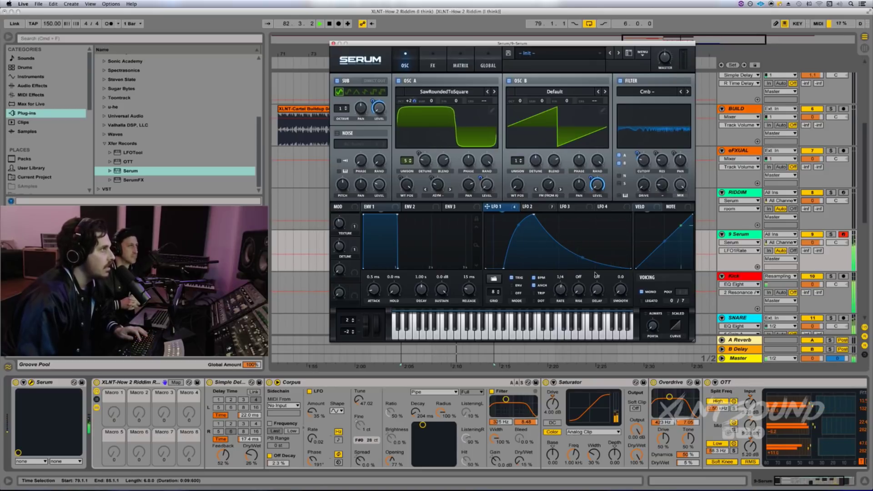
pyautogui.click(341, 224)
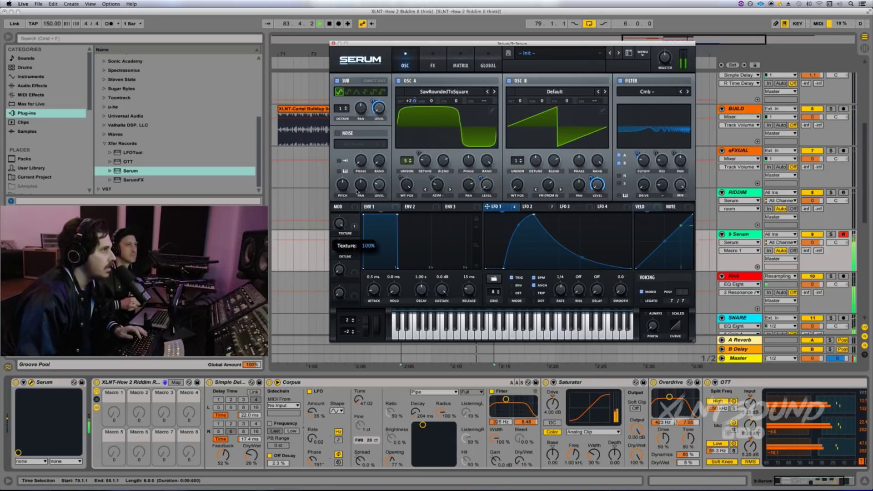
pyautogui.moveTo(564, 289); pyautogui.dragTo(565, 288)
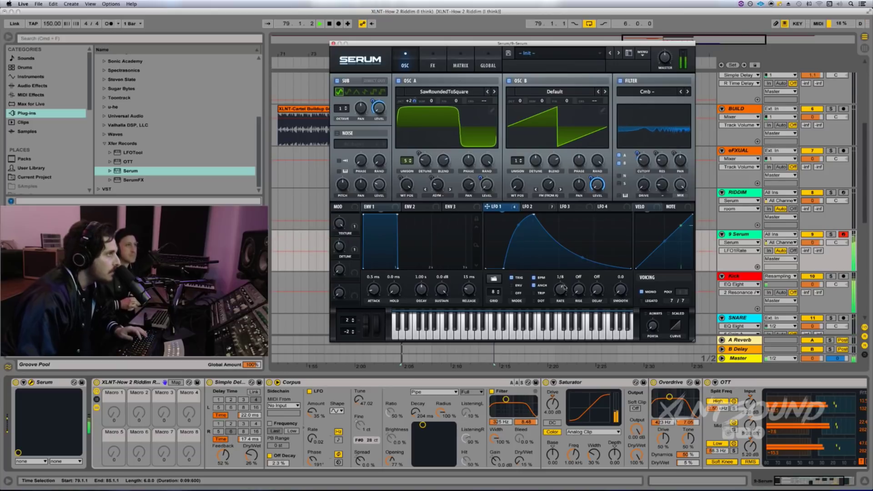
# Reshape LFO 2 with its first peak at full height and a dip to zero before the second peak, and play it
pyautogui.click(533, 206)
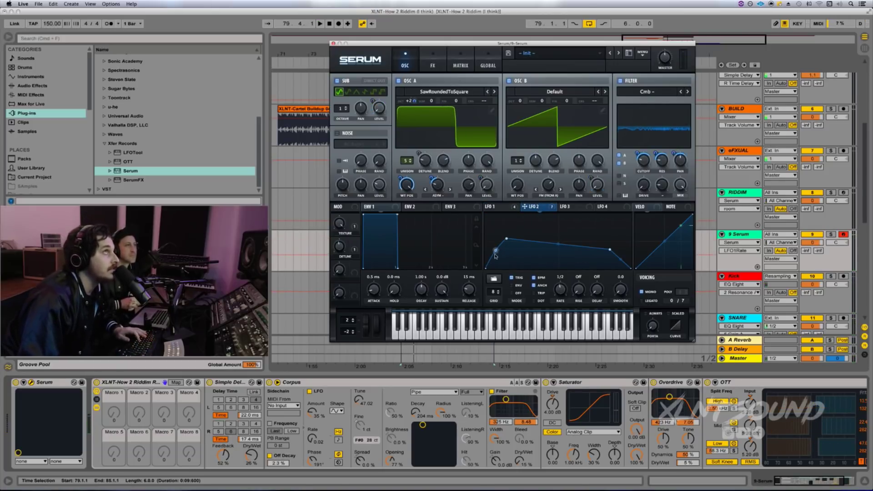
pyautogui.moveTo(506, 241); pyautogui.dragTo(512, 205)
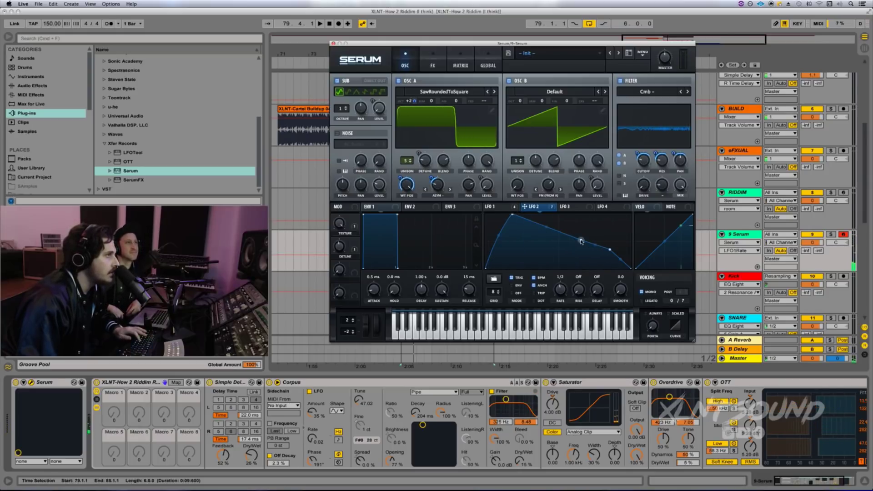
pyautogui.moveTo(582, 241); pyautogui.dragTo(584, 277)
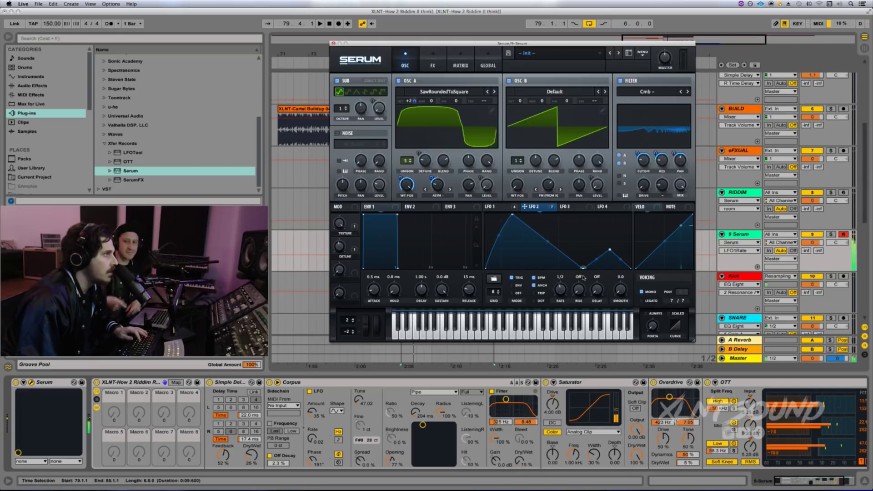
pyautogui.press('space')
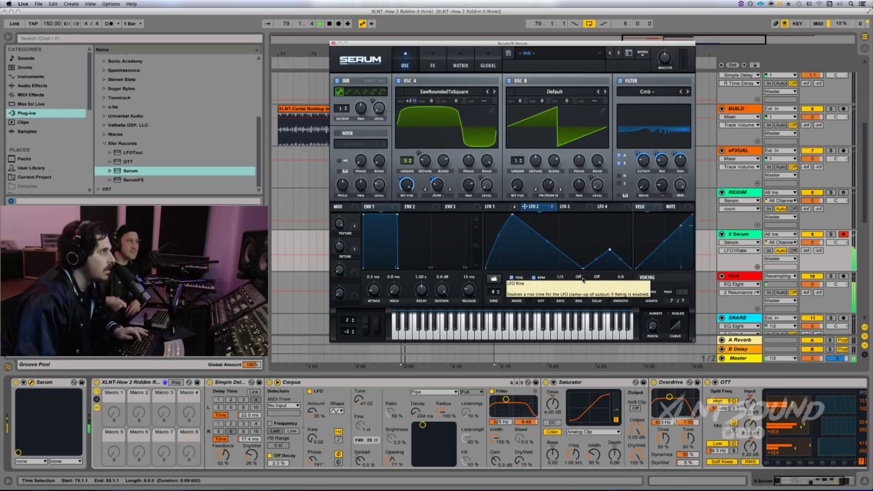
# Try bulging LFO 1's falling curve outward while switching its rate between 1/4 and 1/8
pyautogui.click(504, 209)
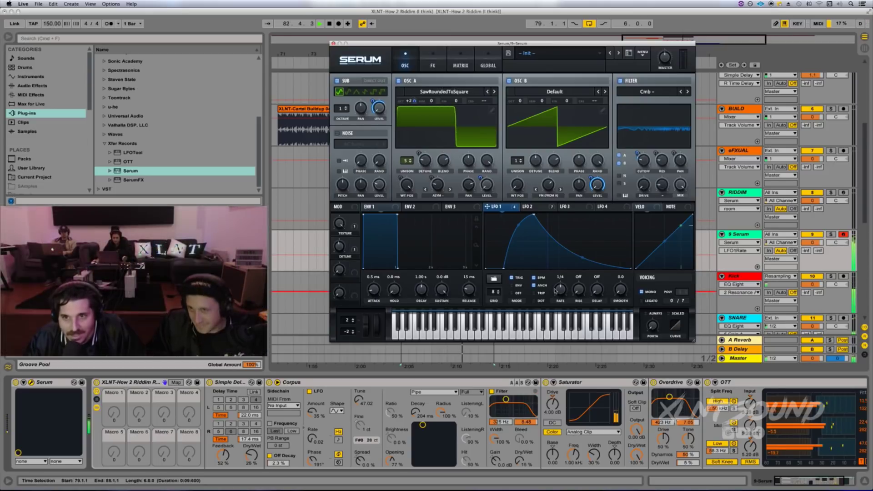
pyautogui.moveTo(555, 290); pyautogui.dragTo(555, 285)
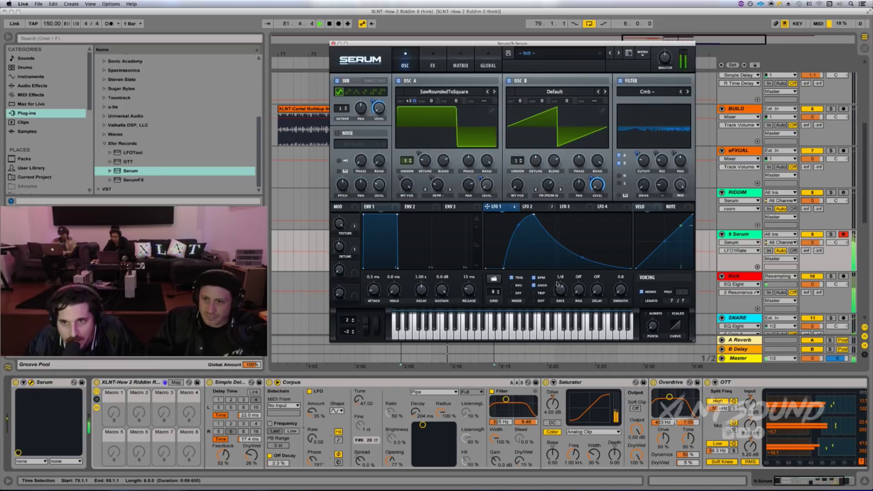
pyautogui.moveTo(585, 260); pyautogui.dragTo(590, 243)
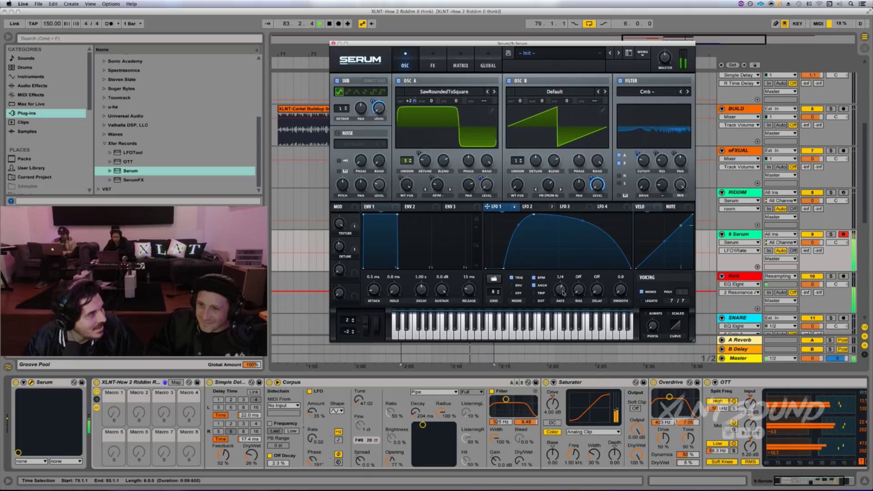
pyautogui.moveTo(563, 294); pyautogui.dragTo(564, 290)
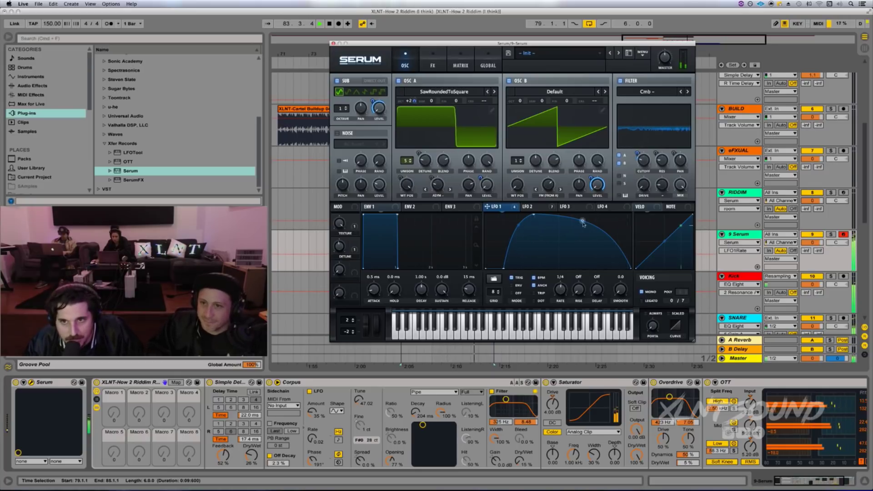
# Straighten LFO 1's falling slope and alternate its rate between 1/8 and 1/4 during playback, ending on 1/4
pyautogui.moveTo(582, 222); pyautogui.dragTo(582, 240)
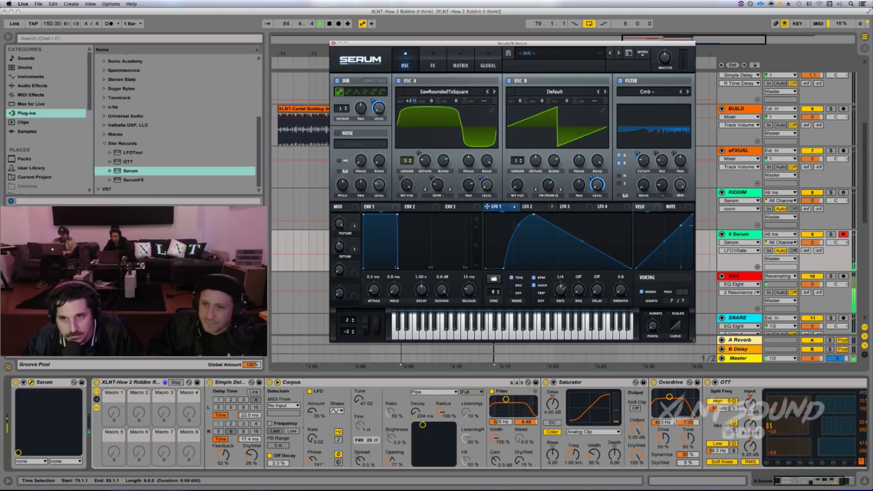
pyautogui.moveTo(562, 287); pyautogui.dragTo(562, 287)
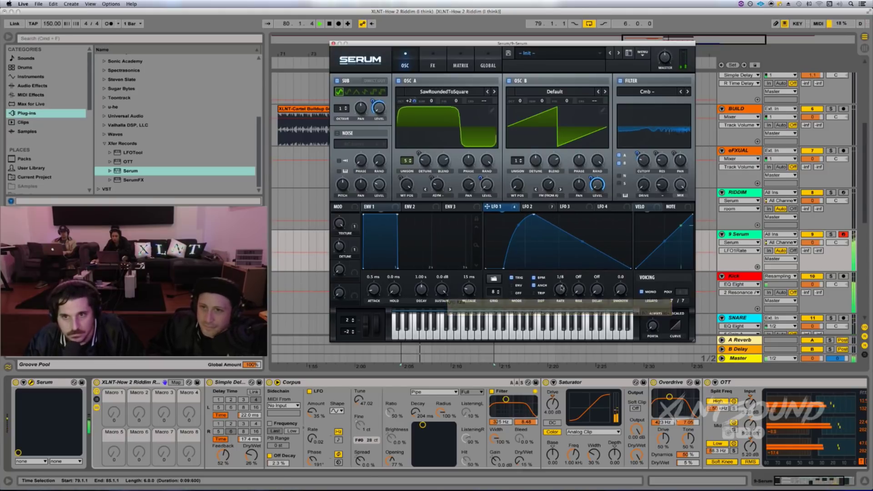
pyautogui.doubleClick(561, 288)
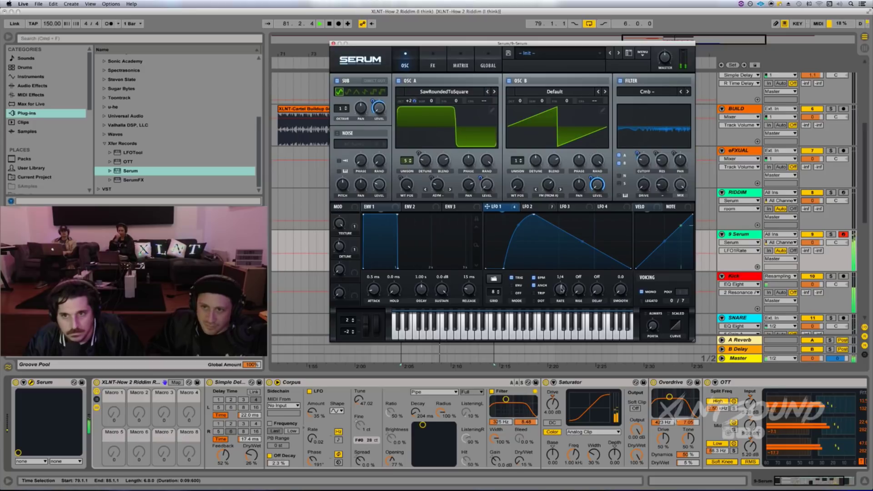
pyautogui.moveTo(562, 287); pyautogui.dragTo(562, 288)
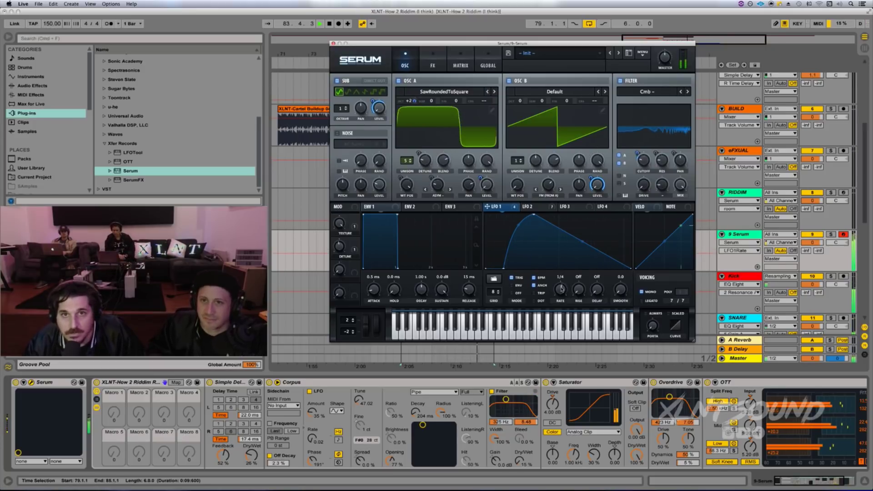
pyautogui.press('space')
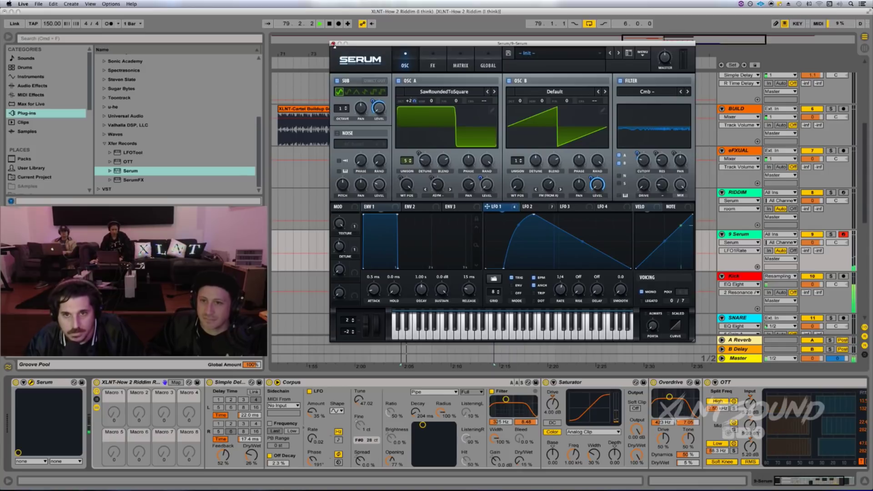
# Close the Serum window, play the selected drop section, and stop playback
pyautogui.click(334, 44)
pyautogui.press('space')
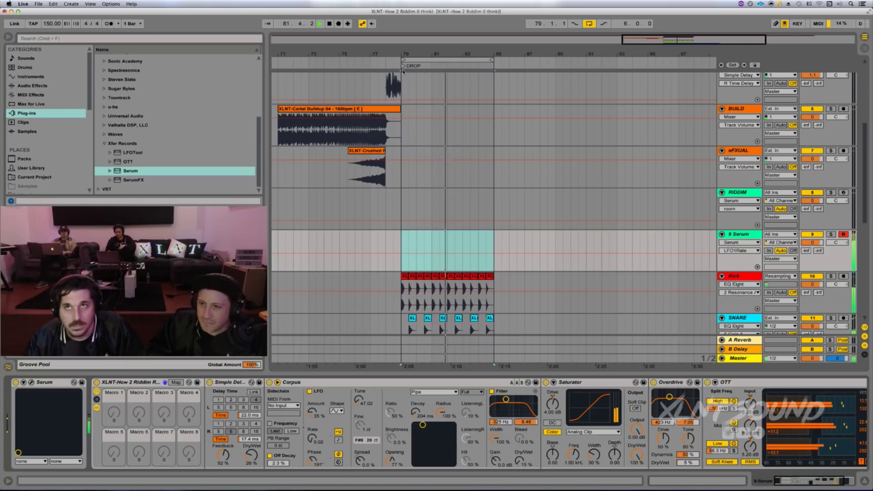
pyautogui.click(330, 24)
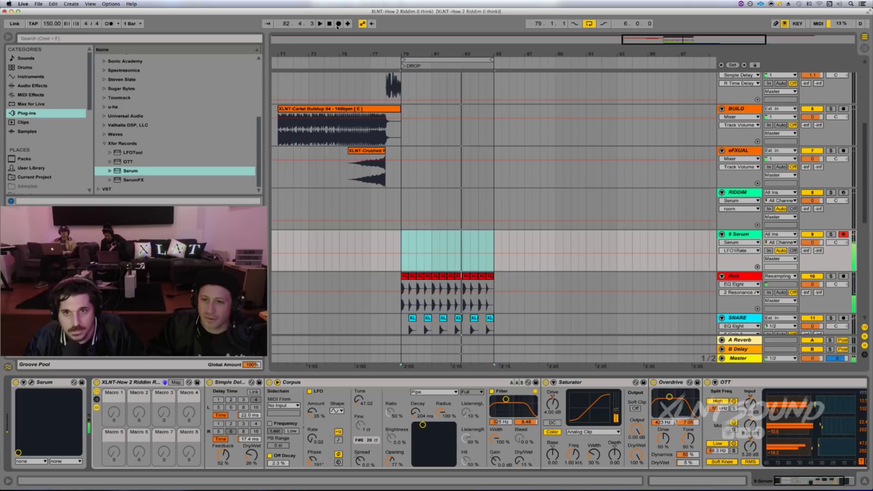
# Record a short MIDI take on the 9 Serum track from bar 79, stop recording, and select the new clip
pyautogui.click(339, 24)
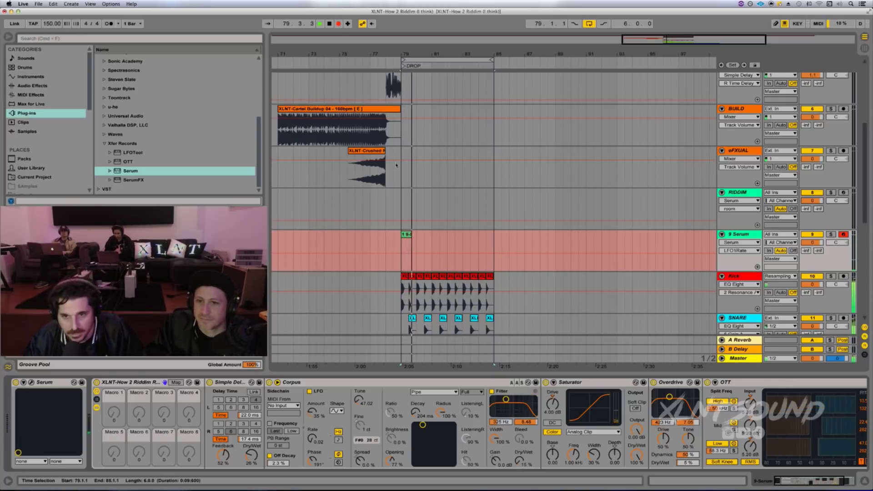
pyautogui.press('space')
pyautogui.click(406, 241)
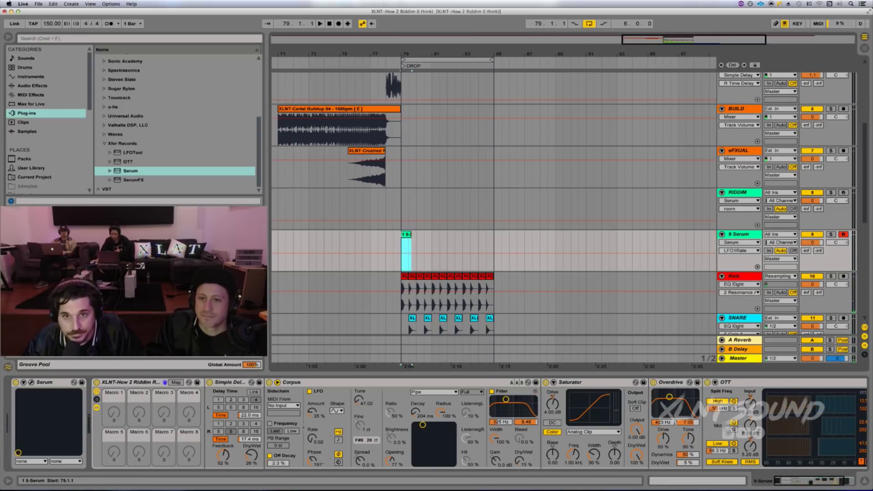
# Delete the short 9 Serum clip and record a new MIDI take from before the drop through to bar 85
pyautogui.press('Delete')
pyautogui.click(346, 252)
pyautogui.press('F9')
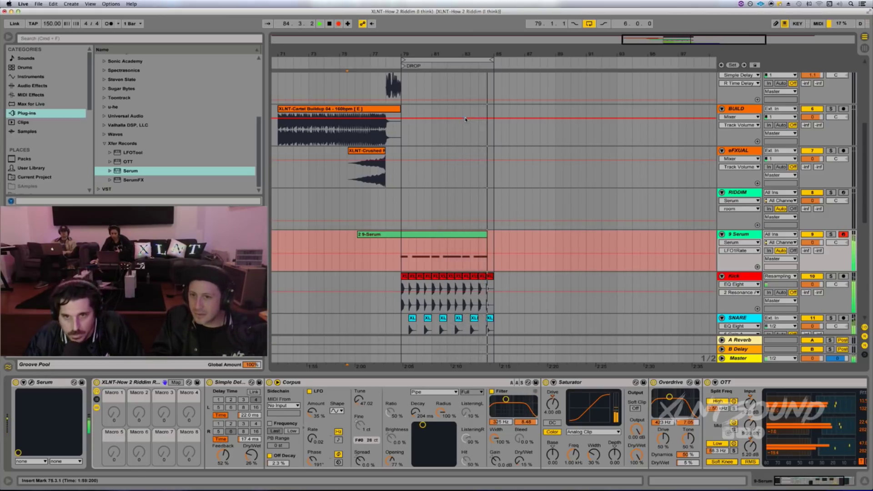
pyautogui.press('space')
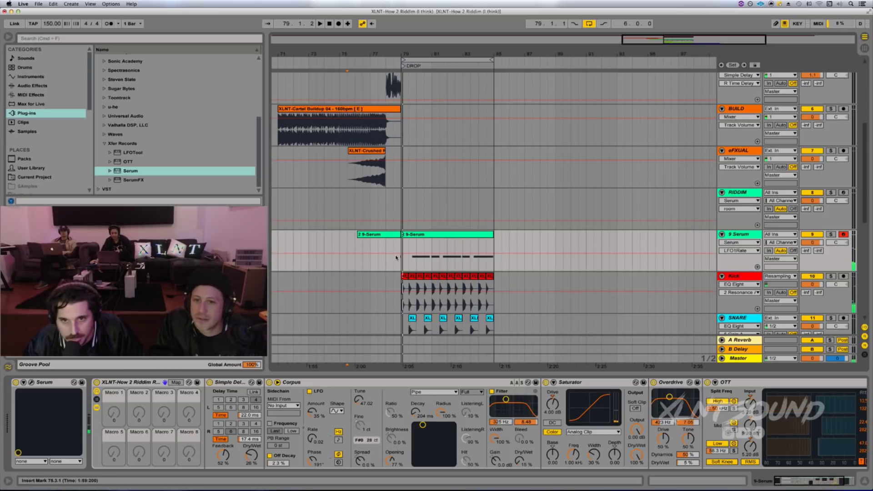
# Consolidate the 9 Serum takes from bar 73 to bar 85 into one clip and delete everything from bar 79 onward
pyautogui.moveTo(402, 254); pyautogui.dragTo(309, 231)
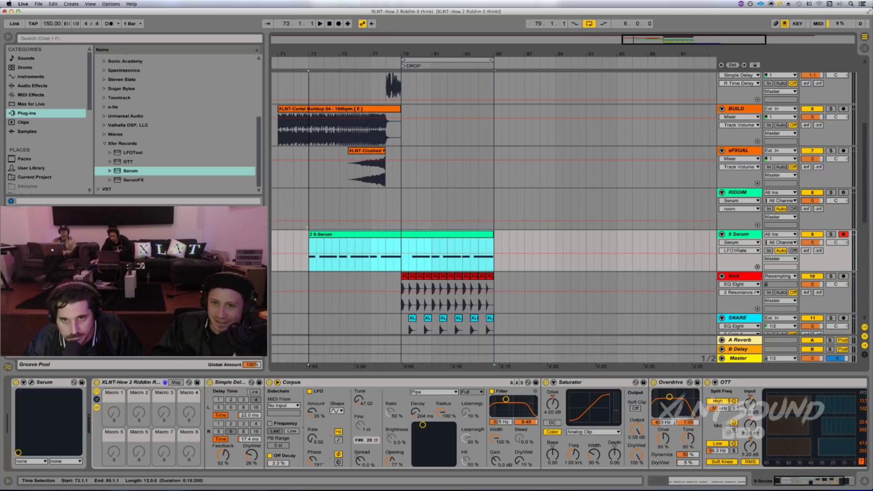
pyautogui.click(397, 243)
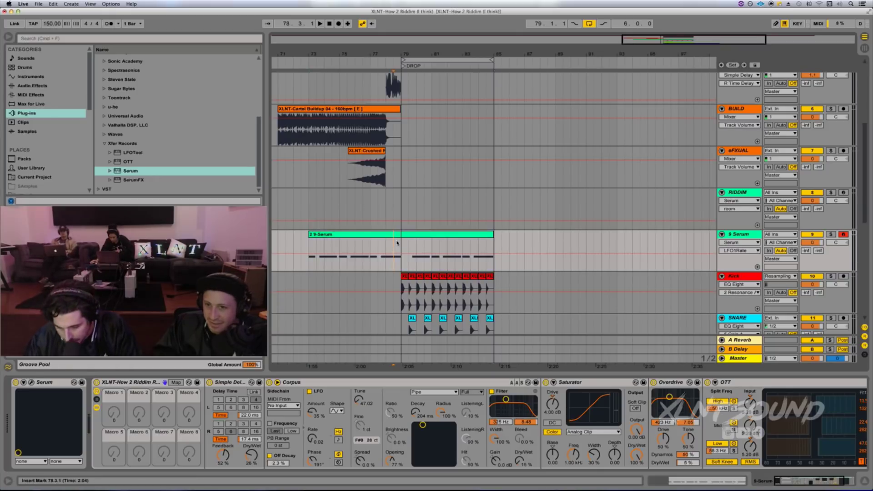
pyautogui.moveTo(400, 244); pyautogui.dragTo(554, 234)
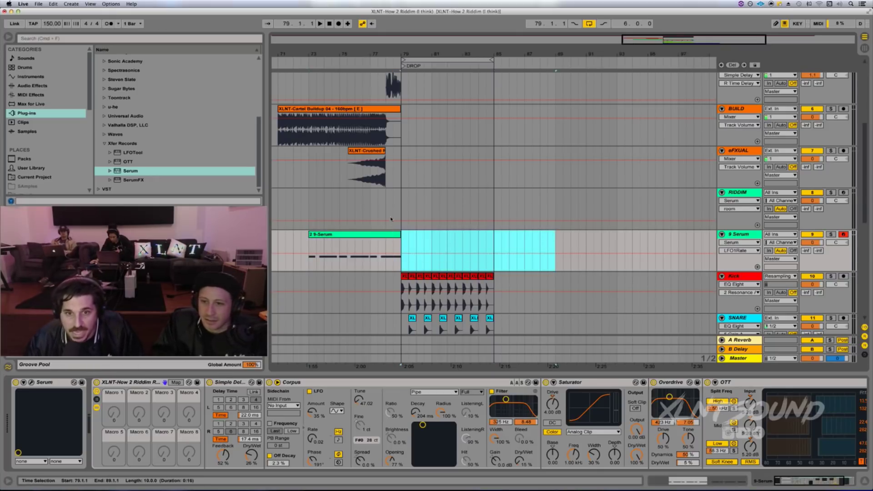
pyautogui.press('Delete')
# Quantize all F0 notes in the 9 Serum clip, move the clip to the drop at bar 79, and play it
pyautogui.doubleClick(364, 259)
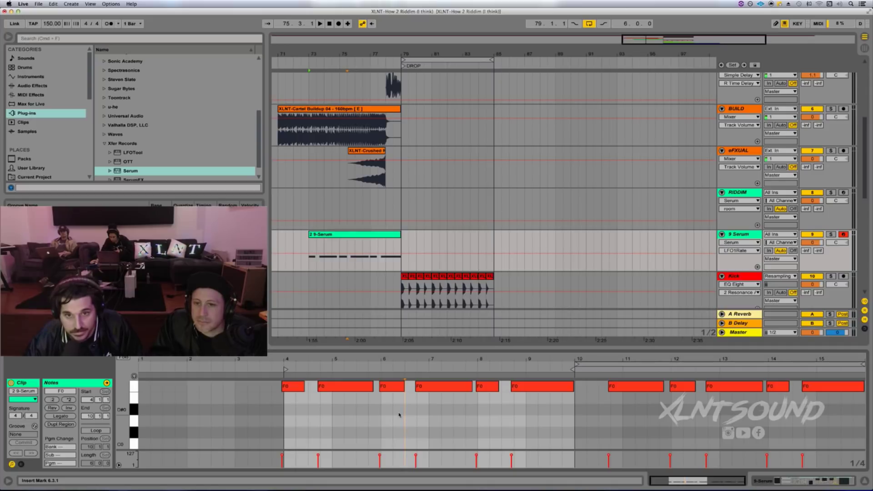
pyautogui.press('super+a')
pyautogui.press('super+c')
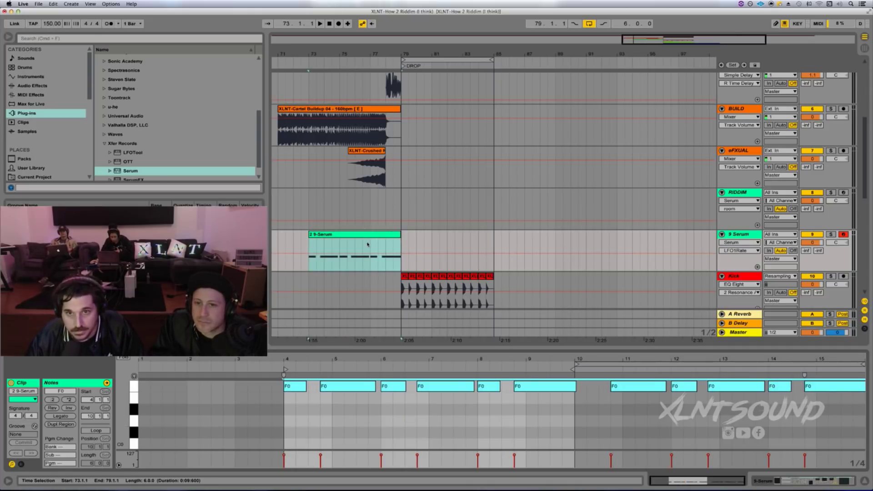
pyautogui.click(401, 245)
pyautogui.press('super+v')
pyautogui.click(458, 243)
pyautogui.press('space')
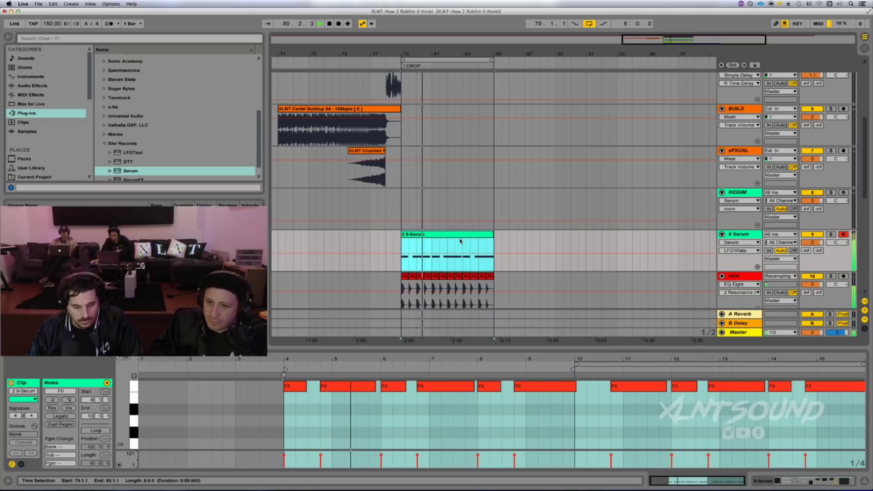
# Open the track's Serum window, stop playback, move the window clear of the 9 Serum clip, and reopen the clip's notes
pyautogui.click(460, 241)
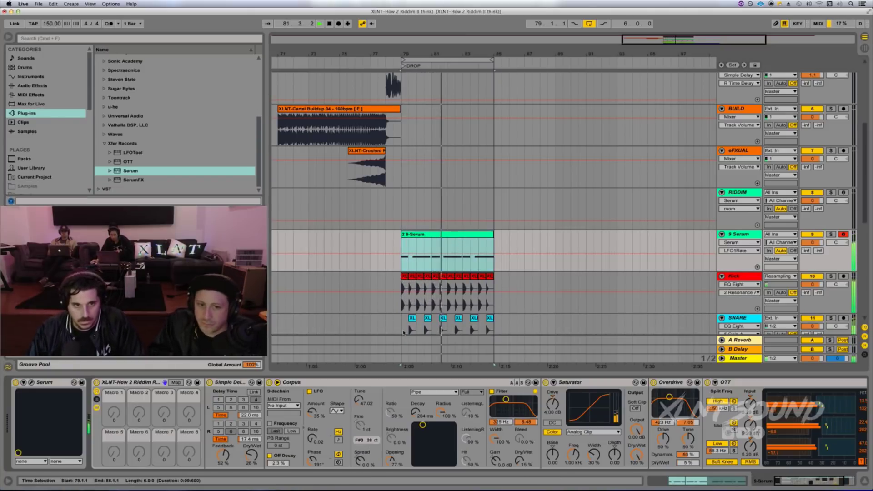
pyautogui.click(30, 383)
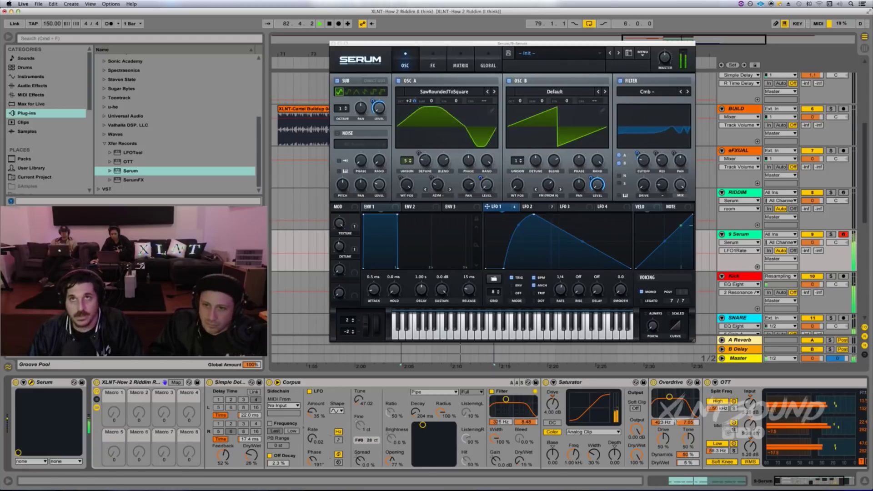
pyautogui.press('space')
pyautogui.scroll(-1, 568, 285)
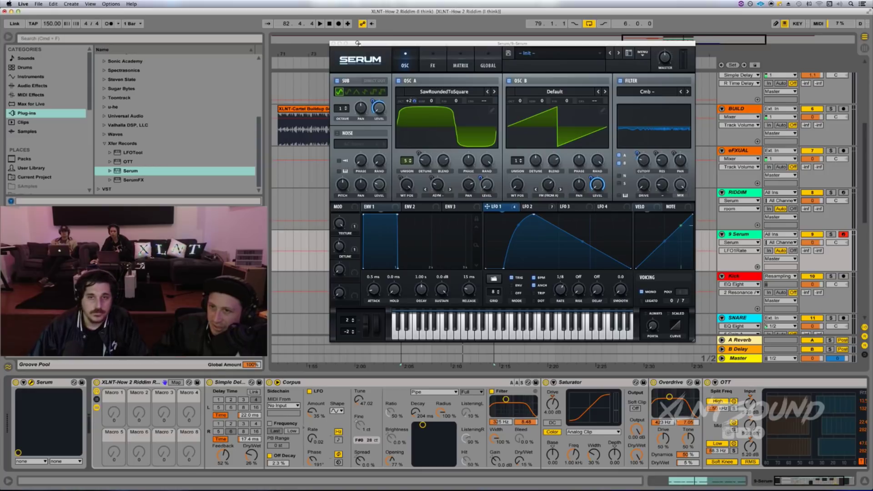
pyautogui.moveTo(358, 43); pyautogui.dragTo(528, 114)
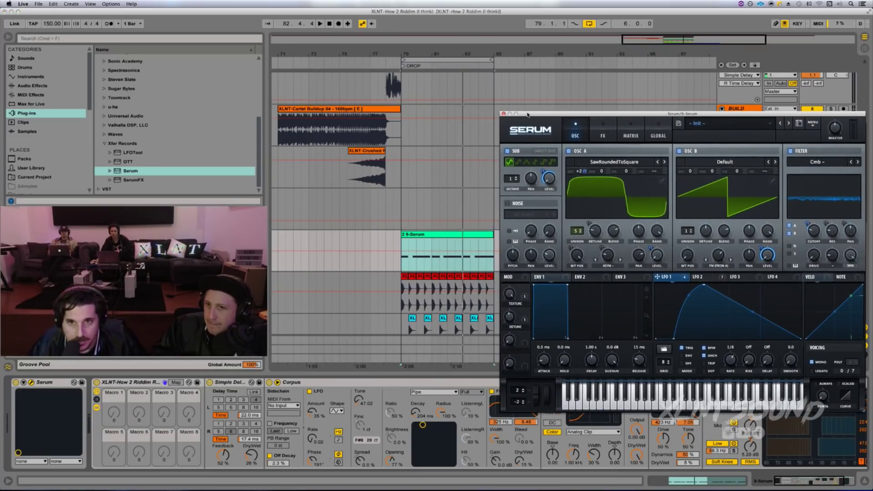
pyautogui.doubleClick(455, 235)
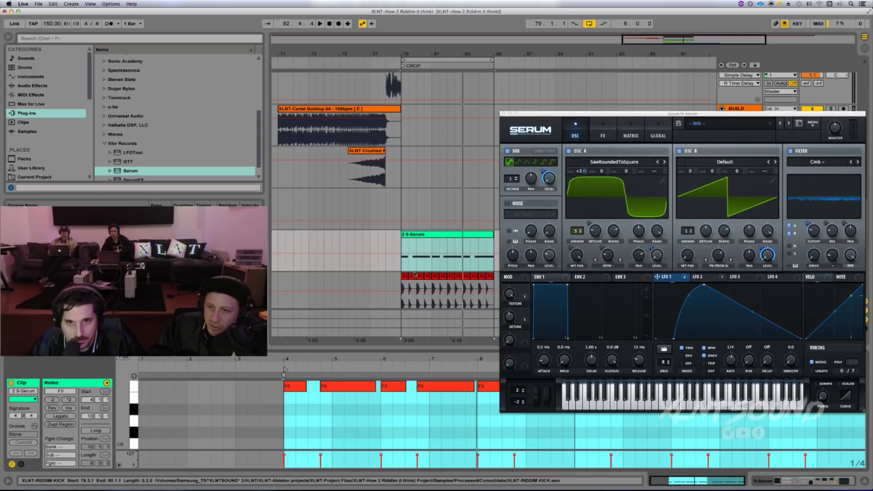
# Undo the 9 Serum clip's move to bar 79 and the quantization of its notes
pyautogui.press('super+z')
pyautogui.press('super+d')
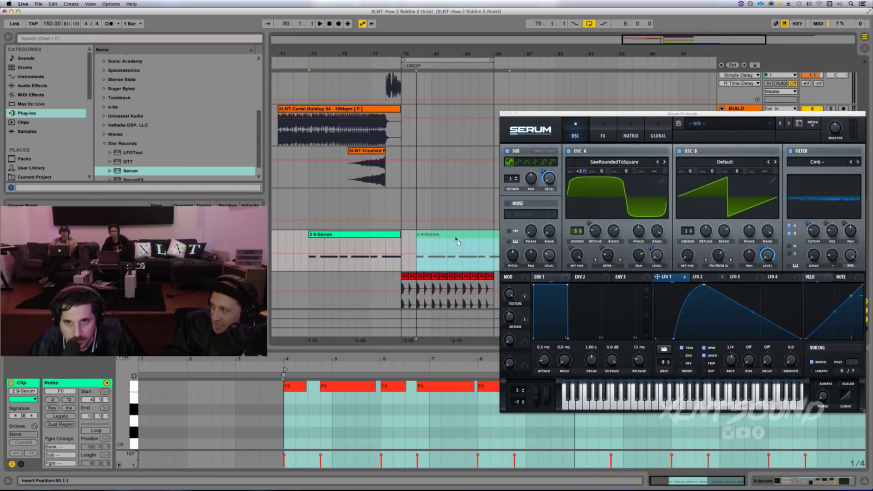
pyautogui.moveTo(444, 244); pyautogui.dragTo(442, 241)
pyautogui.press('space')
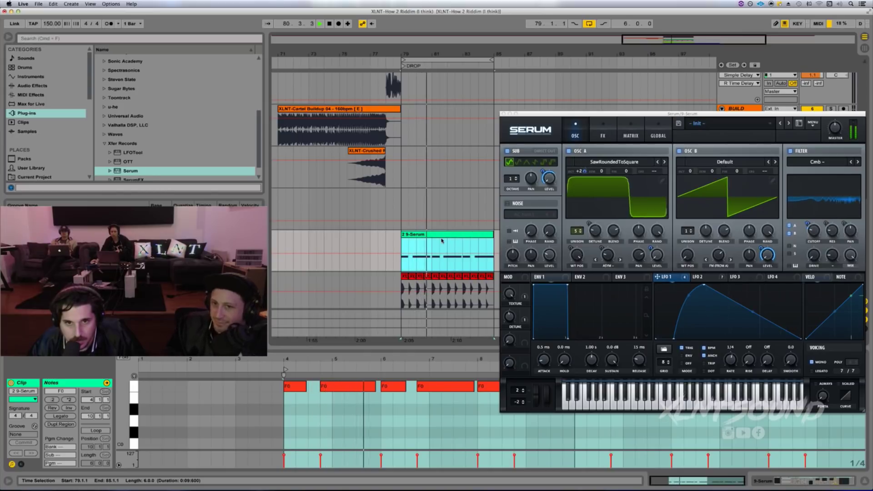
pyautogui.press('super+z')
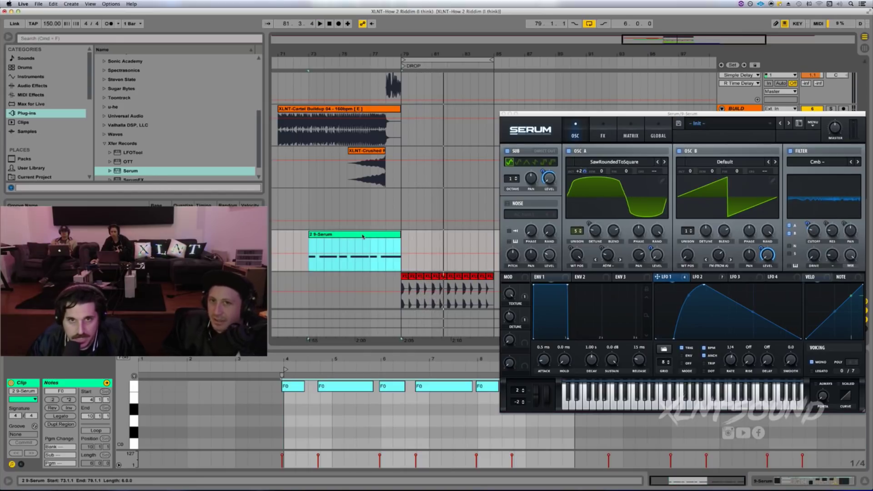
pyautogui.press('space')
# Align only the first F0 note with the clip's start at bar 73 and play the opening notes
pyautogui.moveTo(291, 61); pyautogui.dragTo(305, 175)
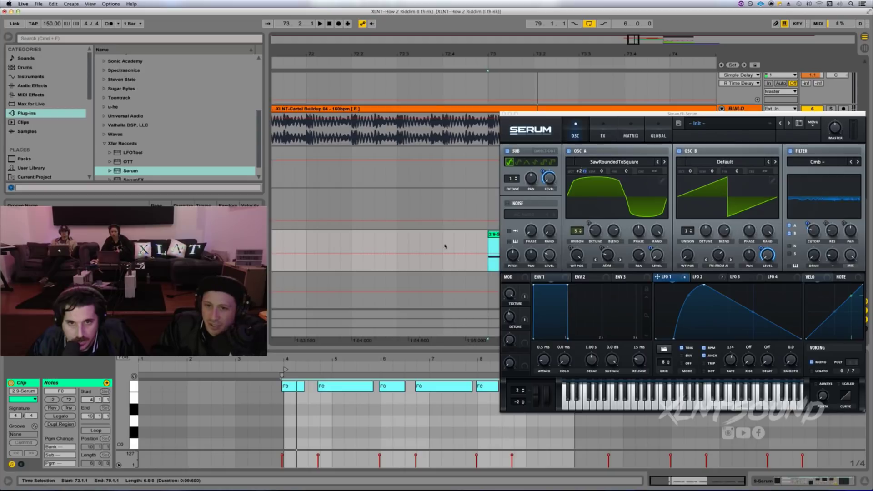
pyautogui.hscroll(5, 445, 246)
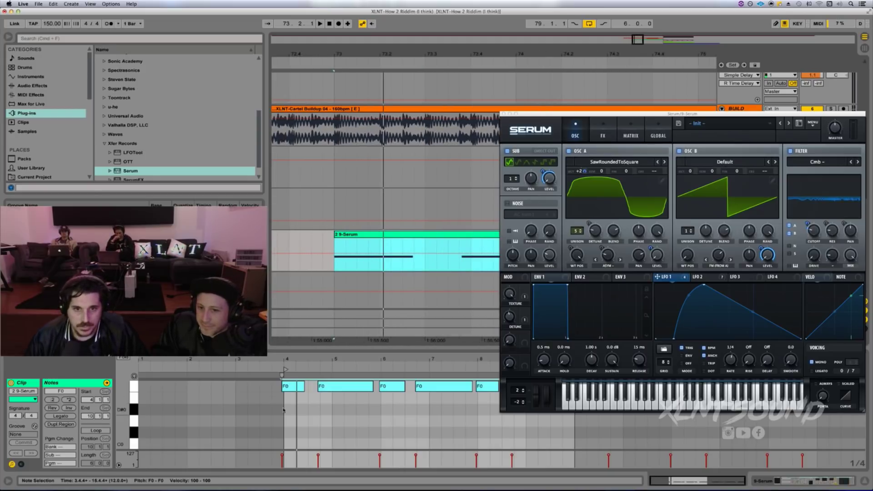
pyautogui.click(284, 410)
pyautogui.click(292, 388)
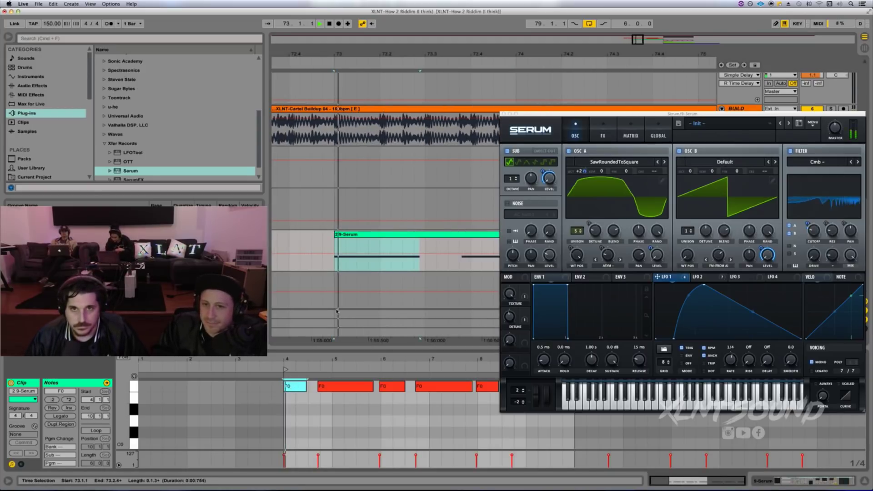
pyautogui.click(397, 58)
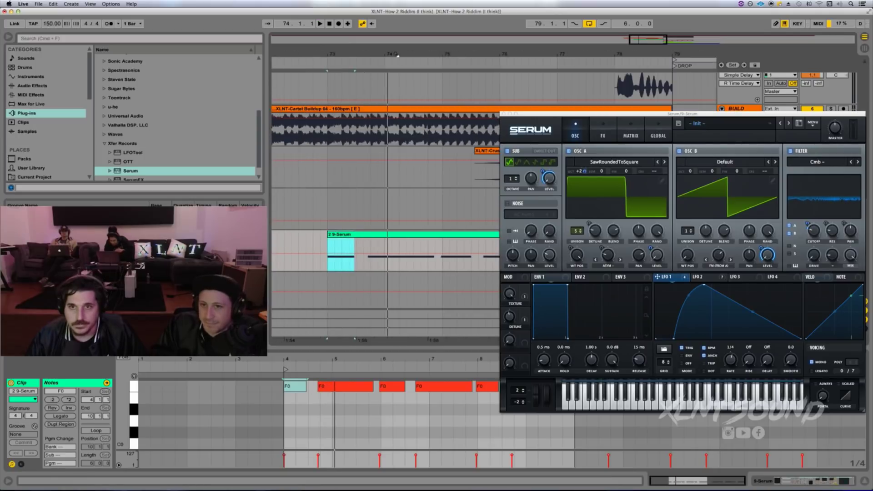
# Move the 9 Serum clip from the buildup to the start of the drop at bar 79
pyautogui.press('-')
pyautogui.press('-')
pyautogui.press('space')
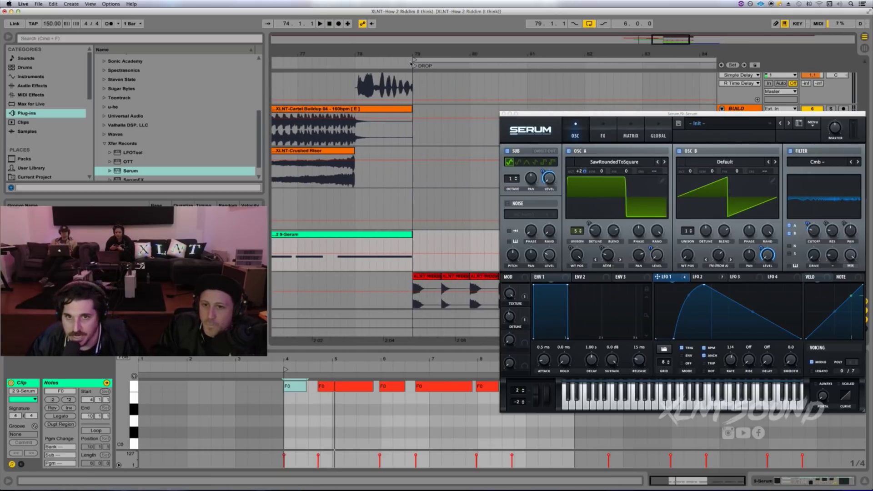
pyautogui.press('-')
pyautogui.moveTo(386, 254); pyautogui.dragTo(540, 252)
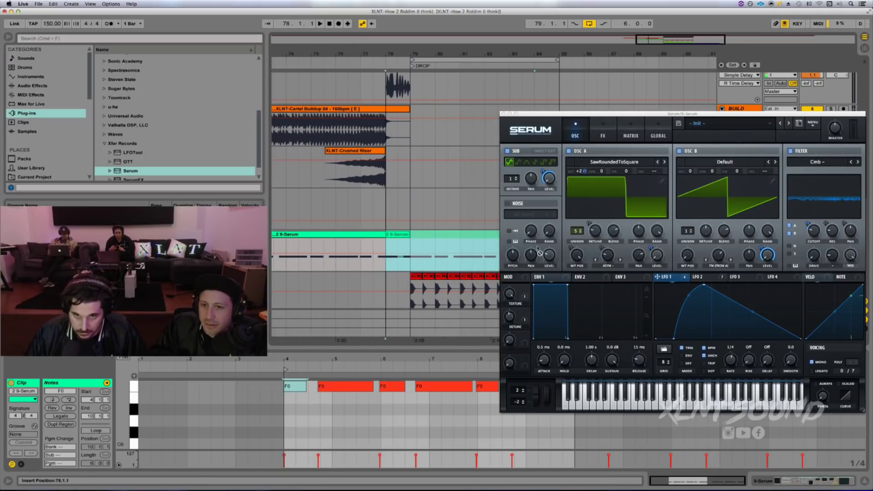
pyautogui.press('Right')
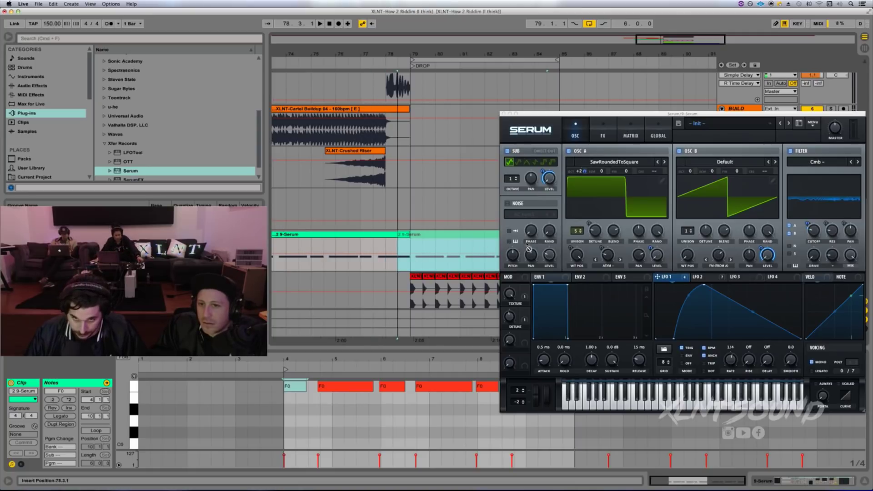
pyautogui.moveTo(480, 246); pyautogui.dragTo(430, 237)
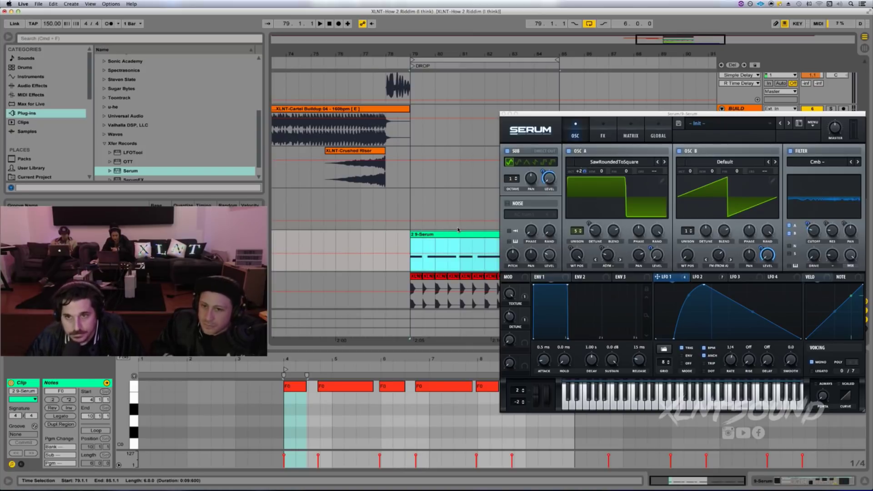
# Play back the drop from bar 79 to check the LFO 1 rate against the drums, closing the Serum window
pyautogui.press('space')
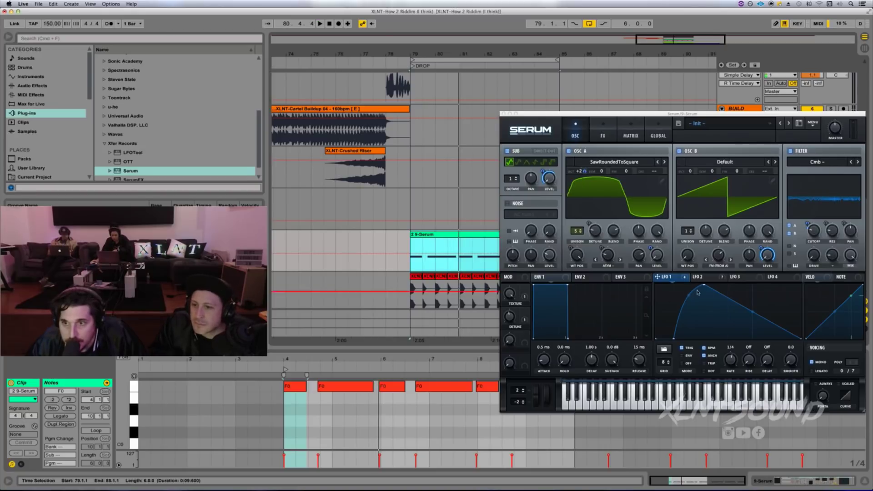
pyautogui.click(730, 360)
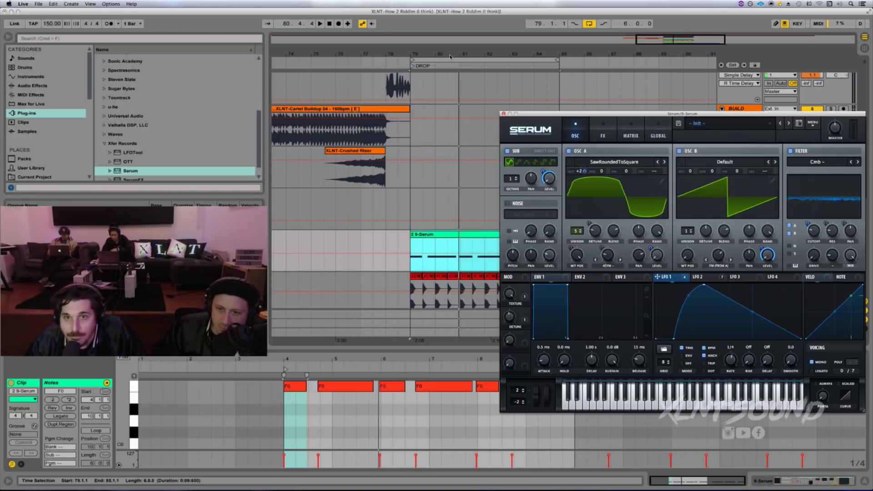
pyautogui.moveTo(450, 57); pyautogui.dragTo(462, 237)
pyautogui.press('space')
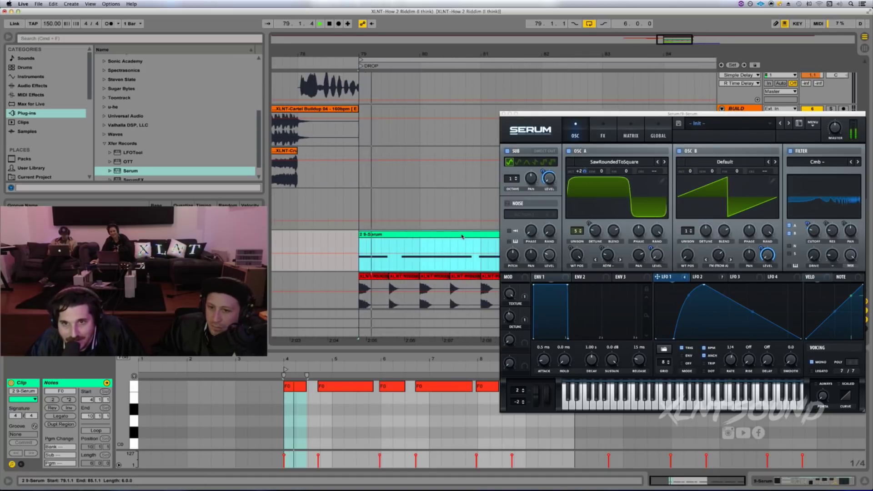
pyautogui.press('space')
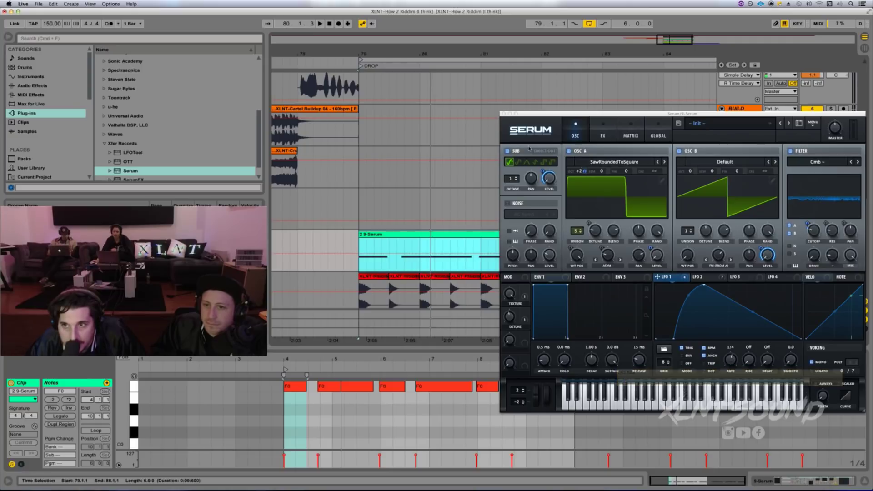
pyautogui.click(503, 113)
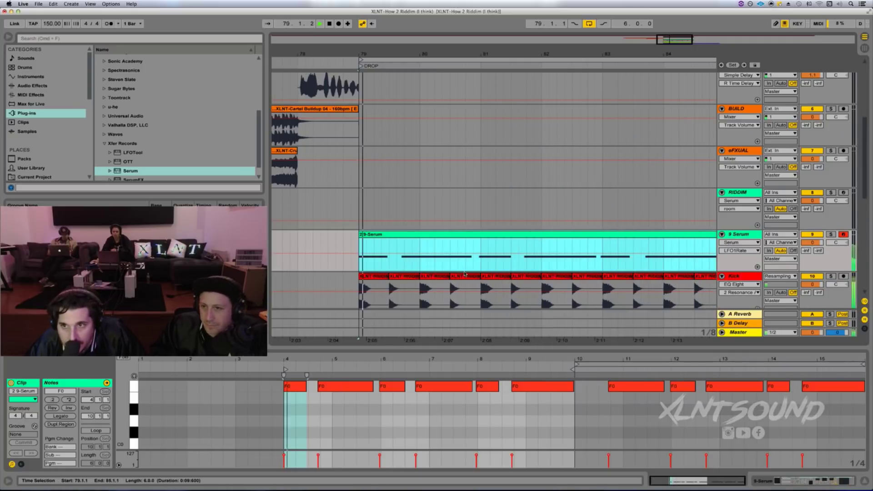
pyautogui.press('space')
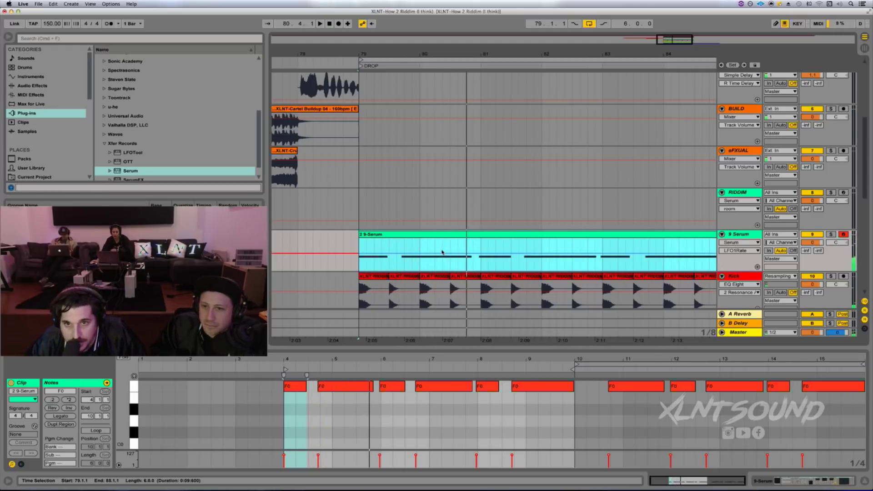
# Raise the 9 Serum track's LFO1Rate automation for a short section just after bar 80 and play the drop
pyautogui.moveTo(435, 248)
pyautogui.mouseDown()
pyautogui.moveTo(443, 250)
pyautogui.moveTo(437, 253)
pyautogui.mouseUp()
pyautogui.press('space')
pyautogui.press('b')
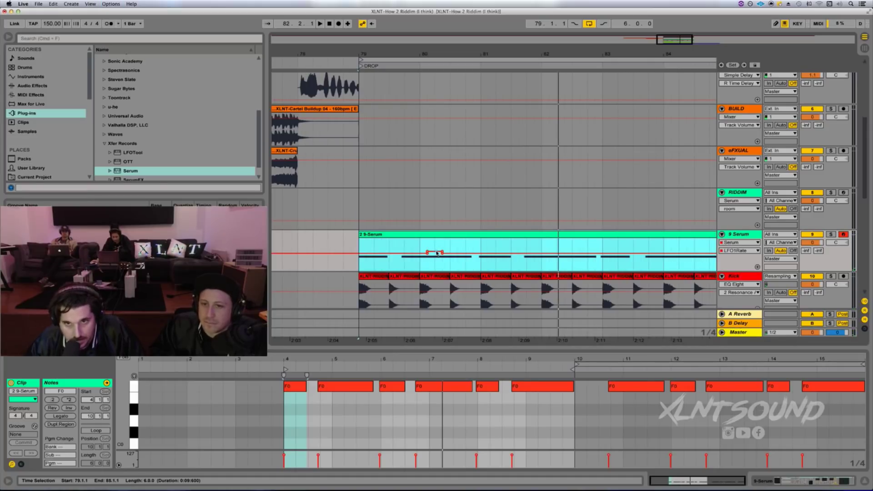
pyautogui.press('space')
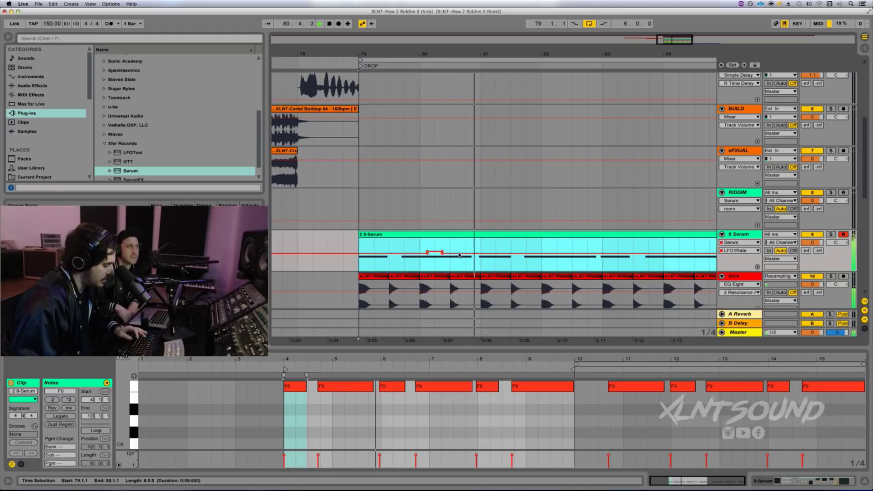
# Draw a second short raised LFO1Rate section before bar 81, and show the LFO1Rate automation in its own lane below the track
pyautogui.press('space')
pyautogui.press('b')
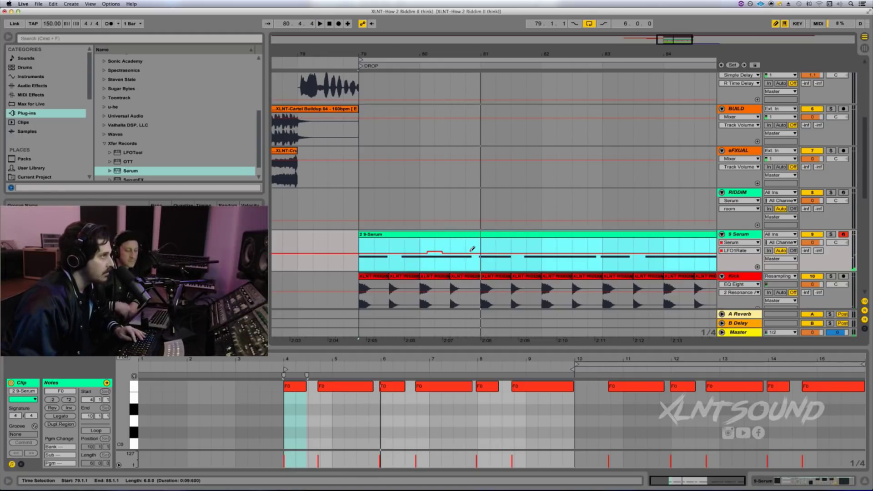
pyautogui.press('space')
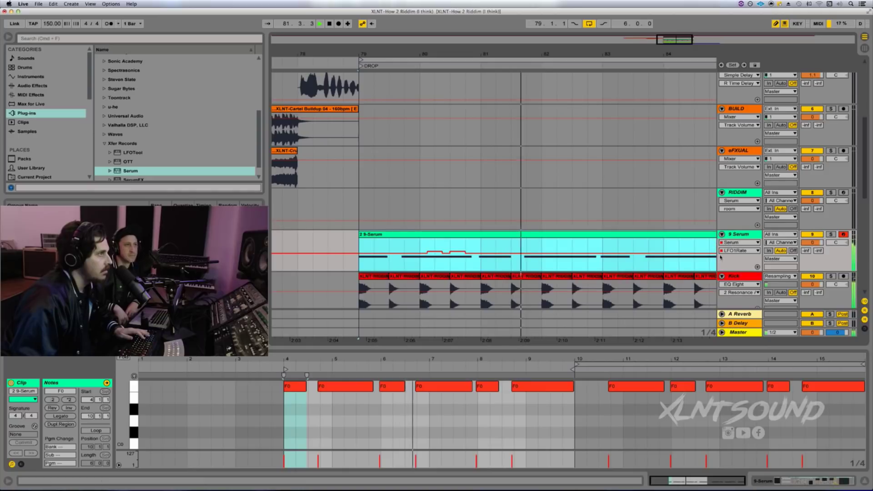
pyautogui.click(721, 258)
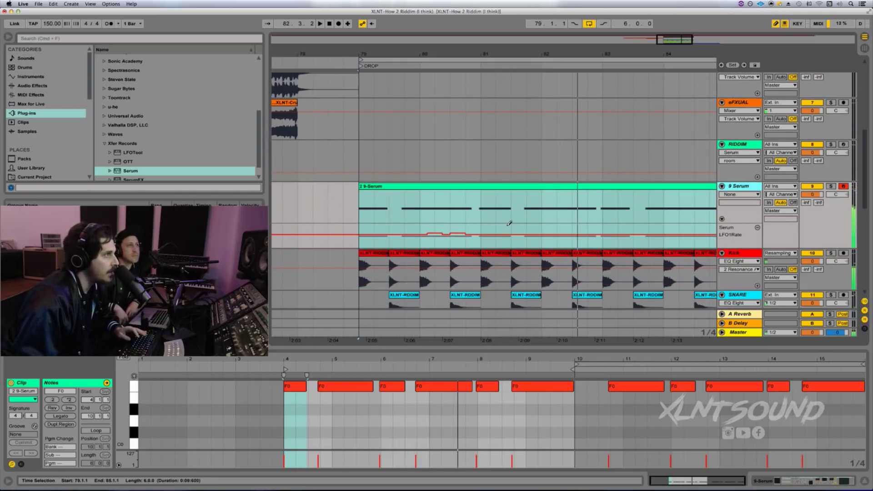
# Duplicate the 9 Serum track's LFO1Rate automation from bar 79 to mid-bar 81 directly after itself, and play the drop
pyautogui.moveTo(512, 227); pyautogui.dragTo(378, 224)
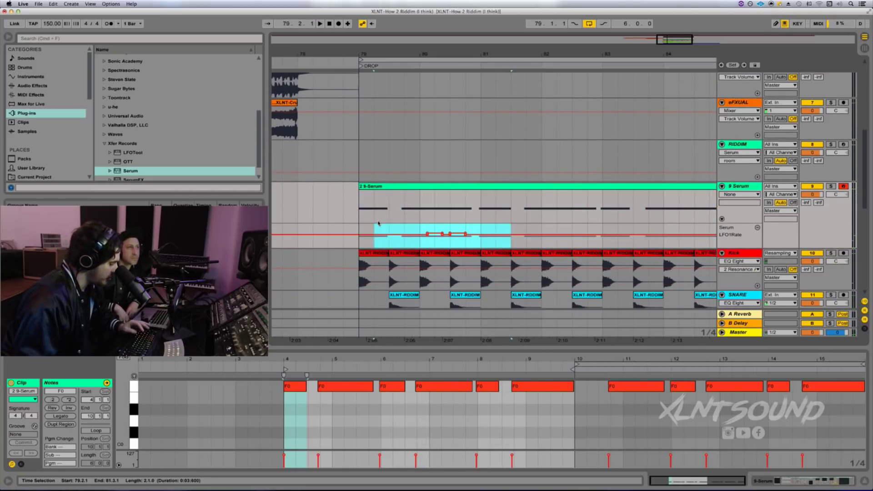
pyautogui.press('super+d')
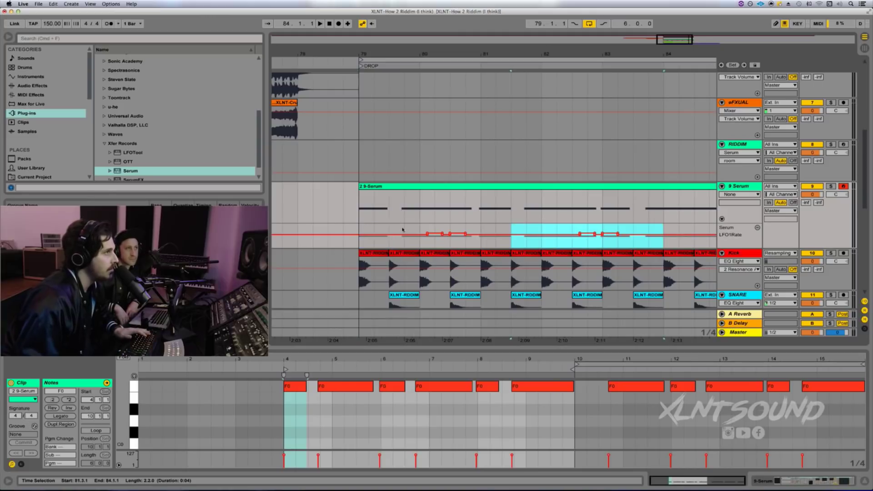
pyautogui.click(366, 191)
pyautogui.press('space')
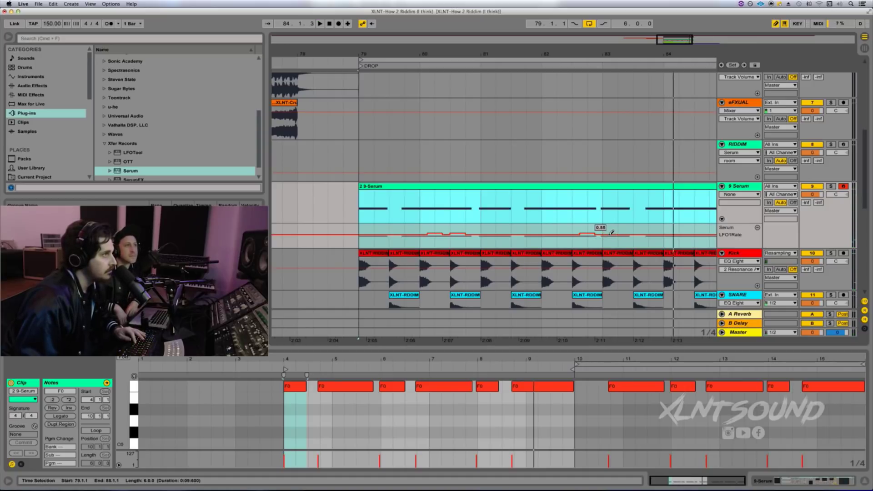
# Redraw the repeated LFO1Rate automation with a short raised section at the start of bar 82, and play the drop
pyautogui.click(533, 231)
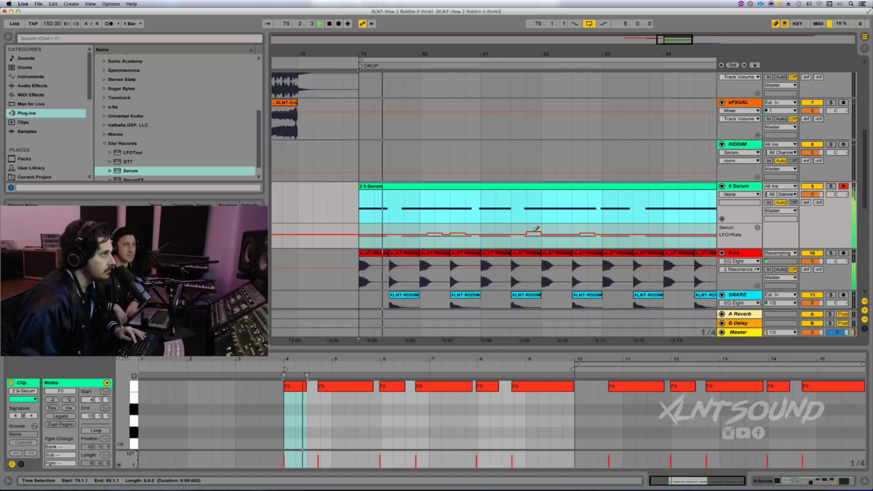
pyautogui.moveTo(537, 229)
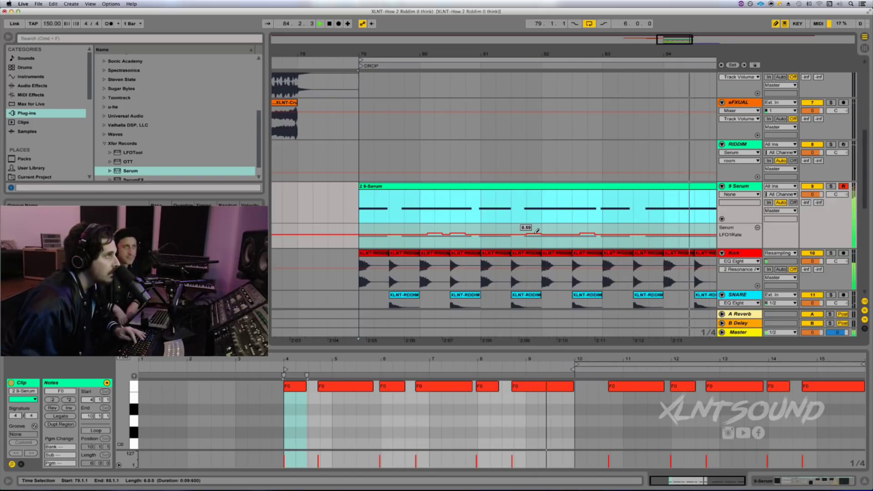
pyautogui.press('space')
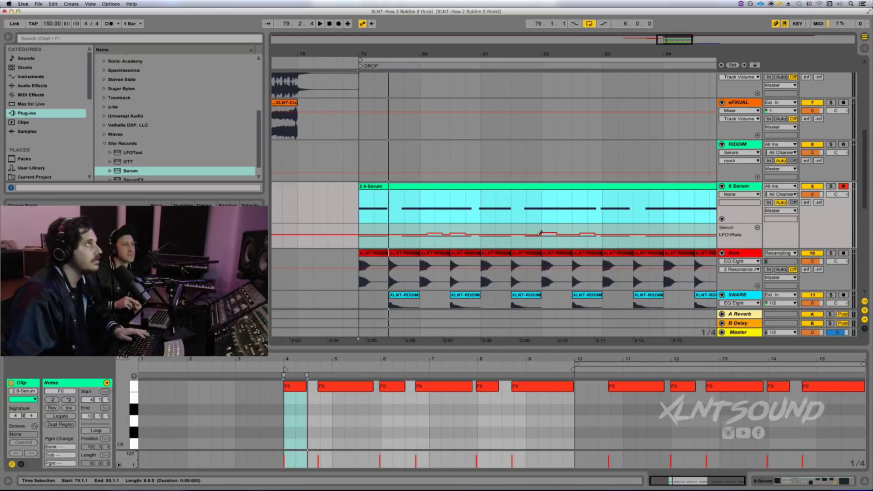
pyautogui.press('space')
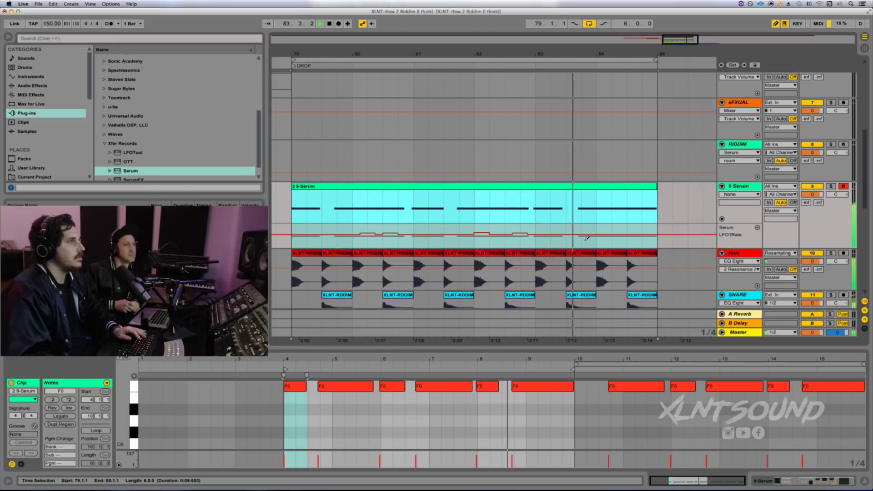
pyautogui.hscroll(3, 460, 228)
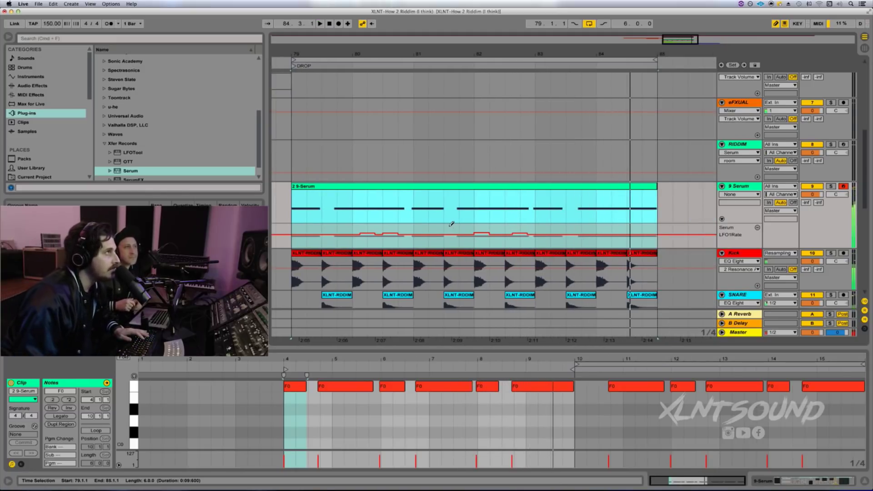
# Duplicate the first four bars of the 9 Serum clip to bar 83 with its automation, and extend the loop to bar 87
pyautogui.moveTo(438, 53); pyautogui.dragTo(446, 121)
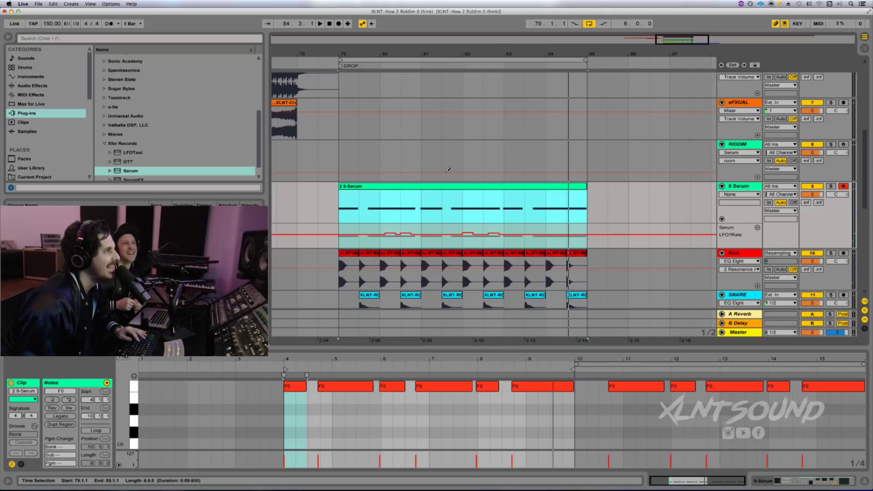
pyautogui.hscroll(2, 423, 209)
pyautogui.scroll(1, 427, 207)
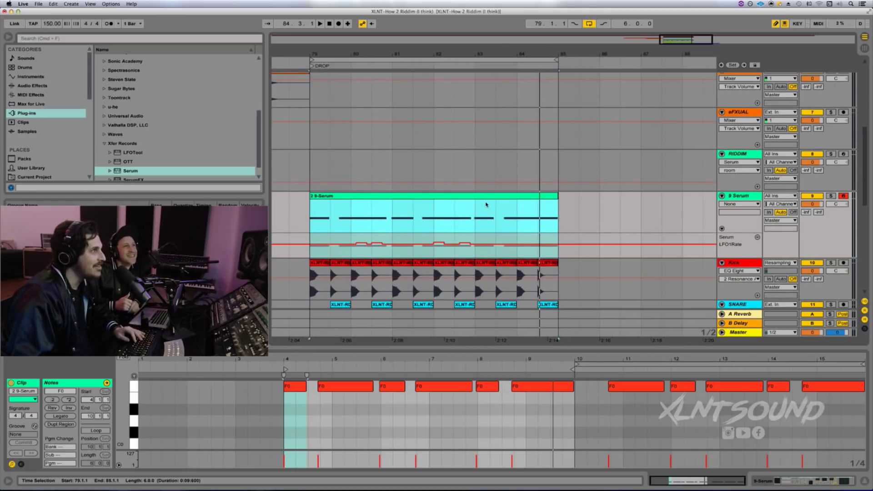
pyautogui.moveTo(476, 209); pyautogui.dragTo(315, 227)
pyautogui.press('super+d')
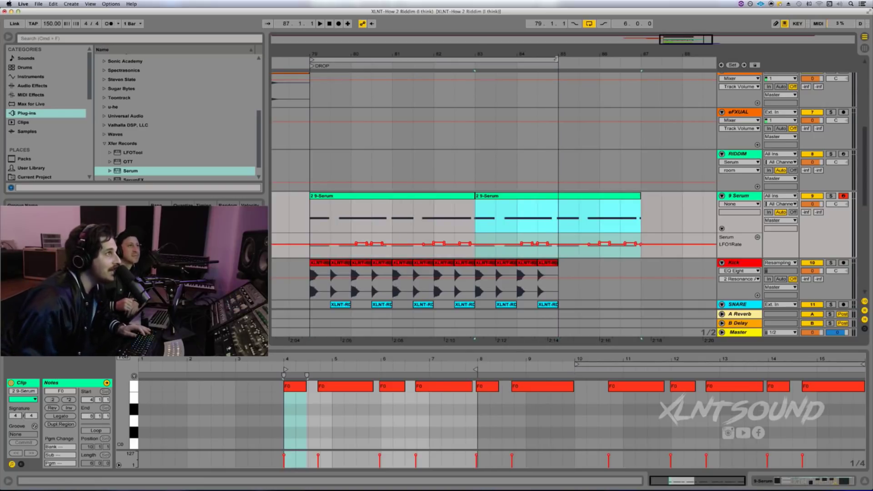
pyautogui.keyDown('shift'); pyautogui.click(391, 195); pyautogui.keyUp('shift')
pyautogui.moveTo(556, 59); pyautogui.dragTo(642, 57)
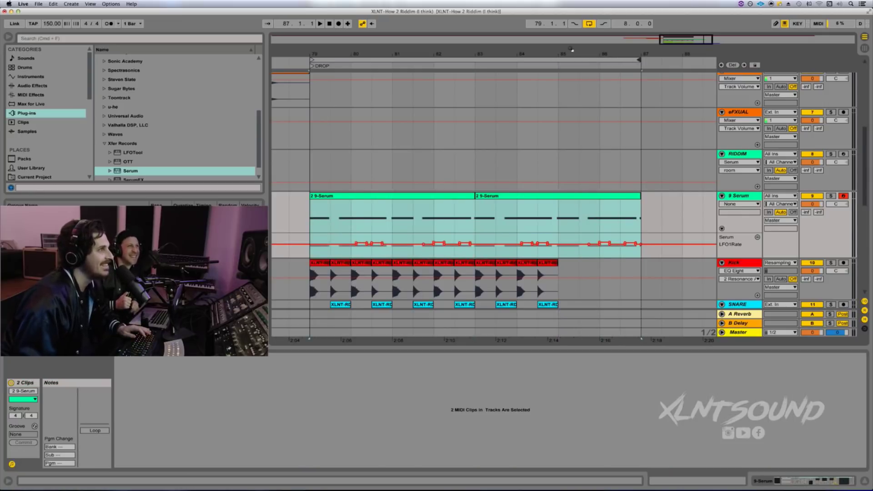
# Duplicate the last two bars of the Kick and SNARE clips to fill bars 85 and 86
pyautogui.moveTo(572, 49); pyautogui.dragTo(572, 44)
pyautogui.scroll(-3, 555, 140)
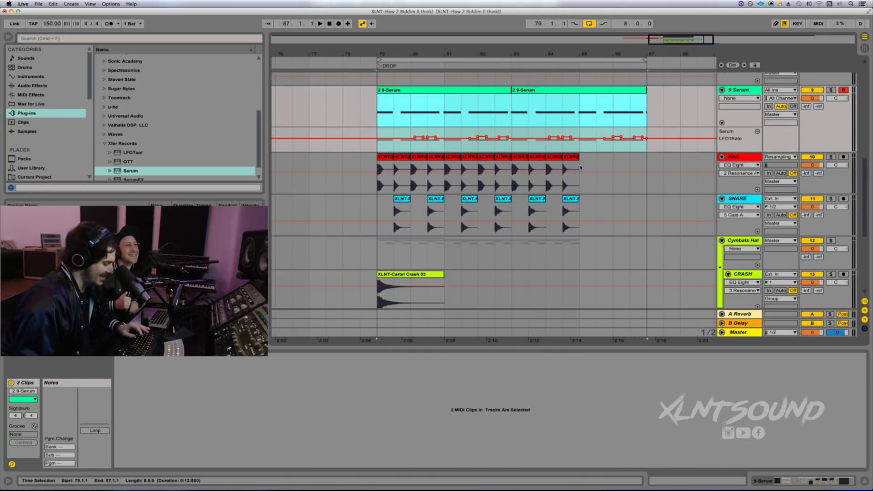
pyautogui.moveTo(573, 171); pyautogui.dragTo(509, 174)
pyautogui.press('super+d')
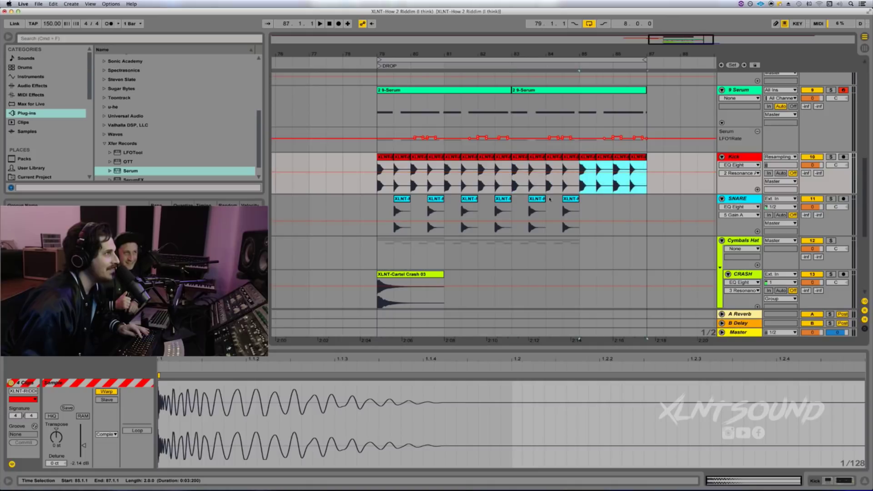
pyautogui.moveTo(581, 212); pyautogui.dragTo(512, 214)
pyautogui.press('super+d')
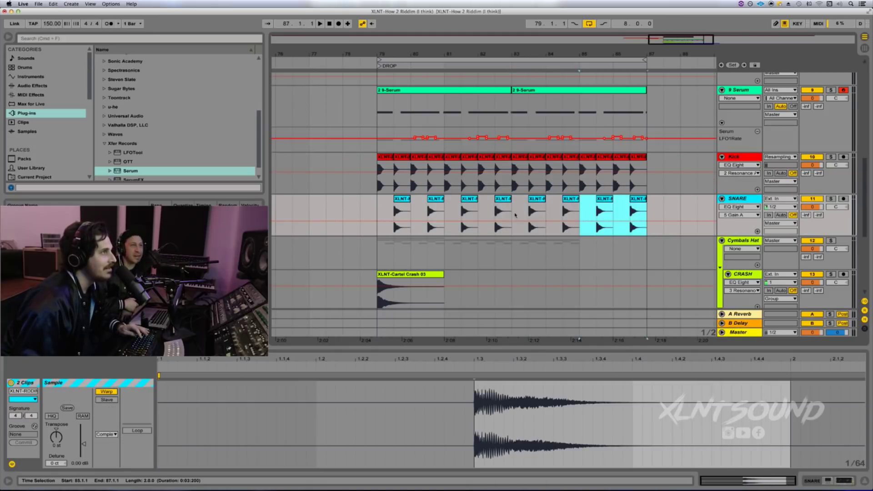
# Extend the HAT, RIDE and RIDE 2 clips to bar 87 by duplicating their last two bars, and play the drop
pyautogui.scroll(-3, 513, 214)
pyautogui.scroll(-3, 513, 214)
pyautogui.moveTo(588, 176); pyautogui.dragTo(496, 178)
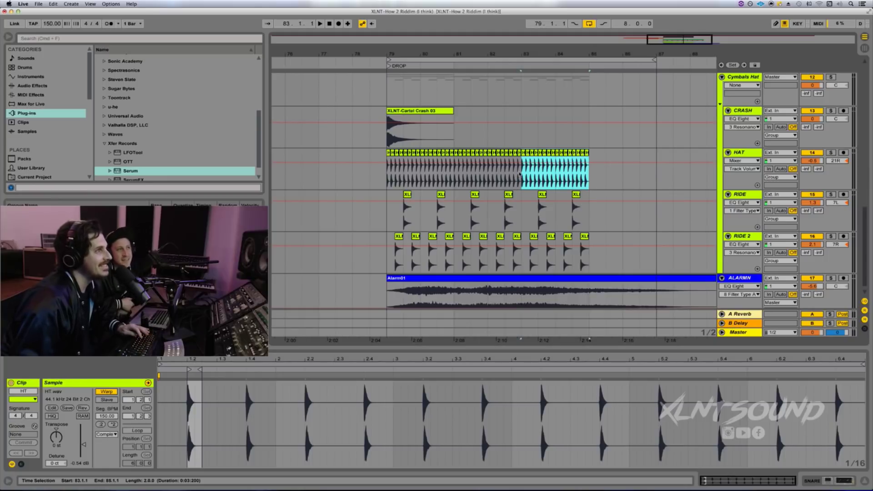
pyautogui.press('super+d')
pyautogui.moveTo(589, 210); pyautogui.dragTo(526, 245)
pyautogui.press('super+d')
pyautogui.click(400, 190)
pyautogui.press('space')
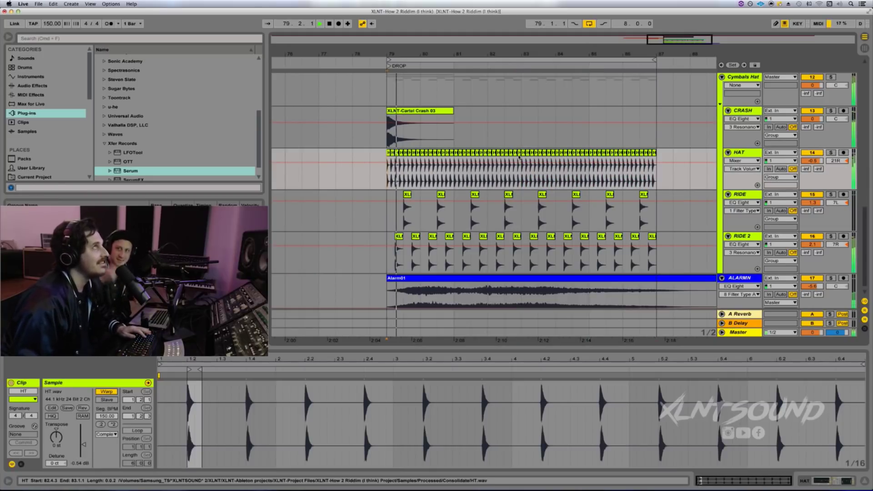
# Open the second 9 Serum clip at bar 83, stop playback, and redraw its first F0 note from 4.1.1 to 4.3.1
pyautogui.scroll(5, 518, 157)
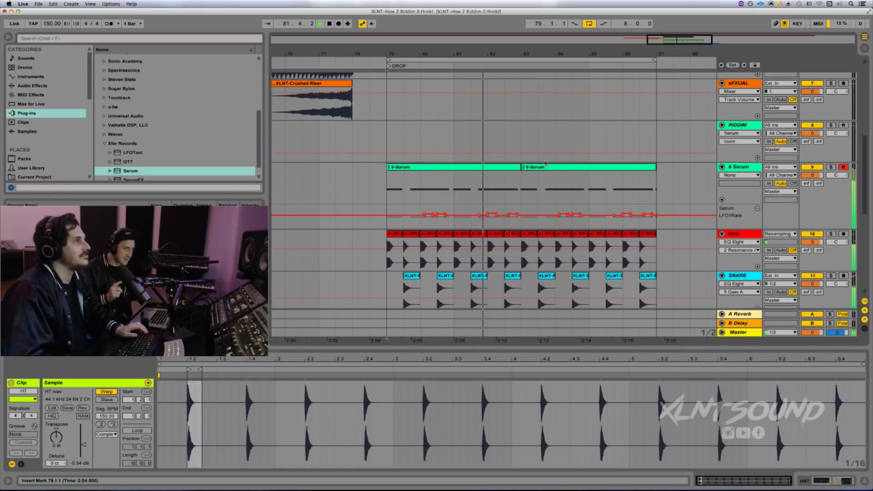
pyautogui.click(549, 167)
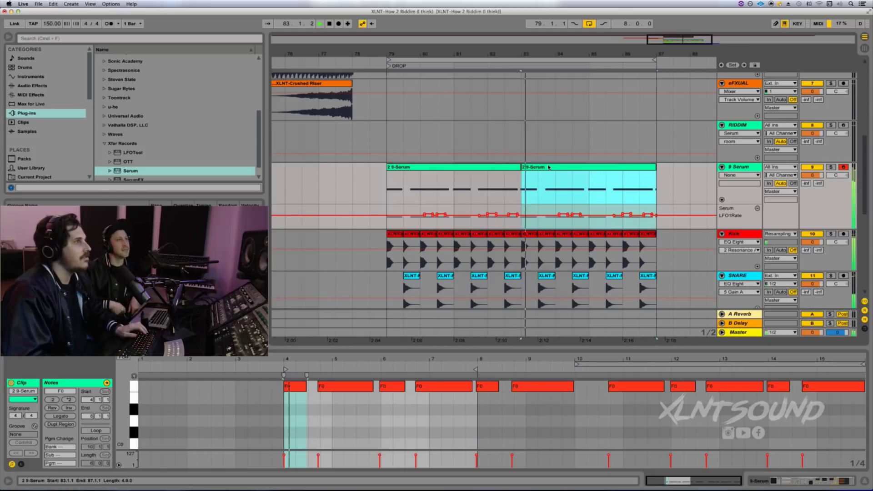
pyautogui.press('space')
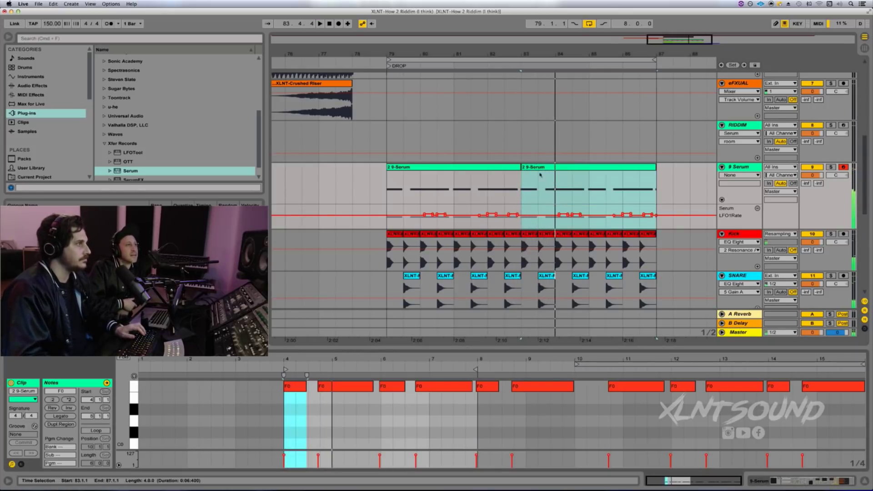
pyautogui.click(296, 394)
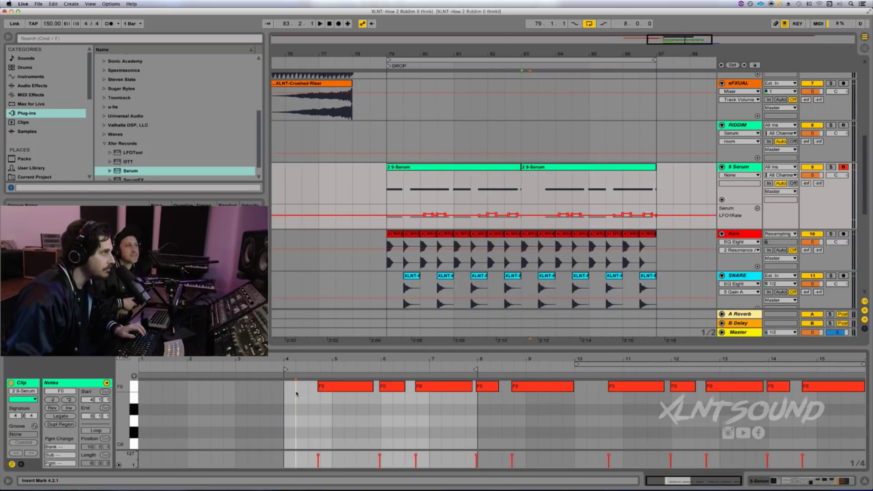
pyautogui.moveTo(290, 390); pyautogui.dragTo(307, 387)
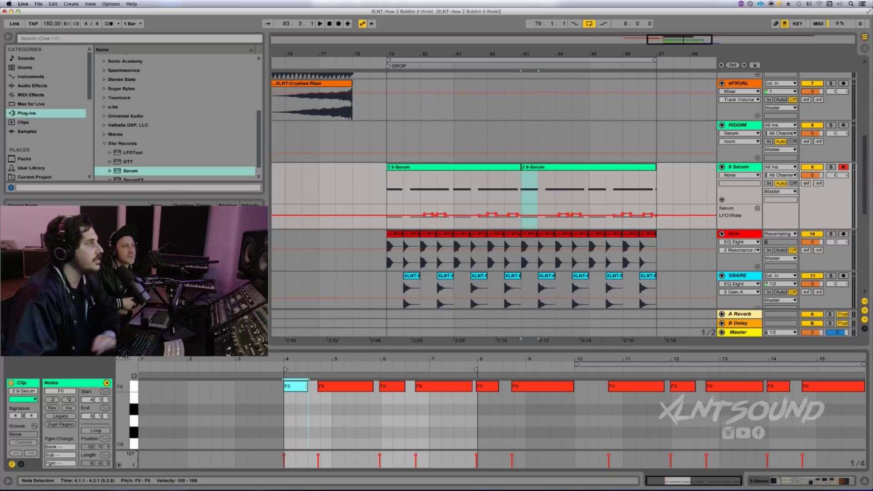
# Show the 9 Serum track's devices, open its Serum window, and duplicate the whole track
pyautogui.hotkey('shift', 'Tab')
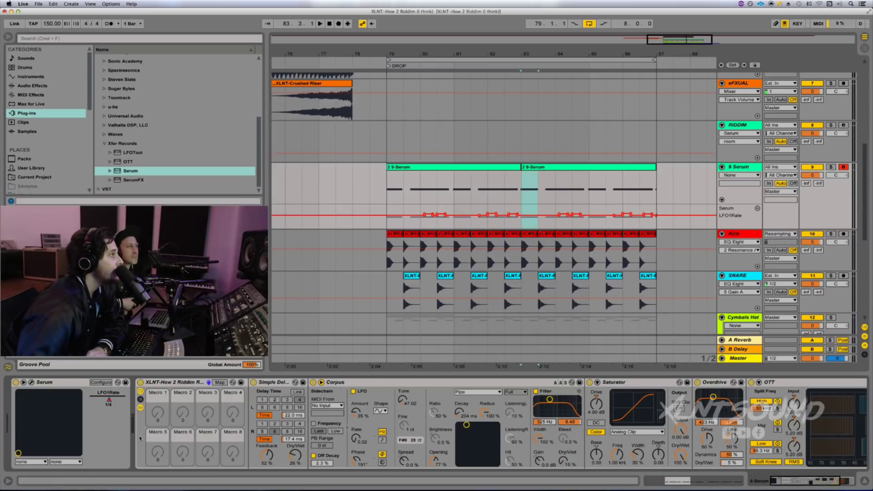
pyautogui.click(38, 390)
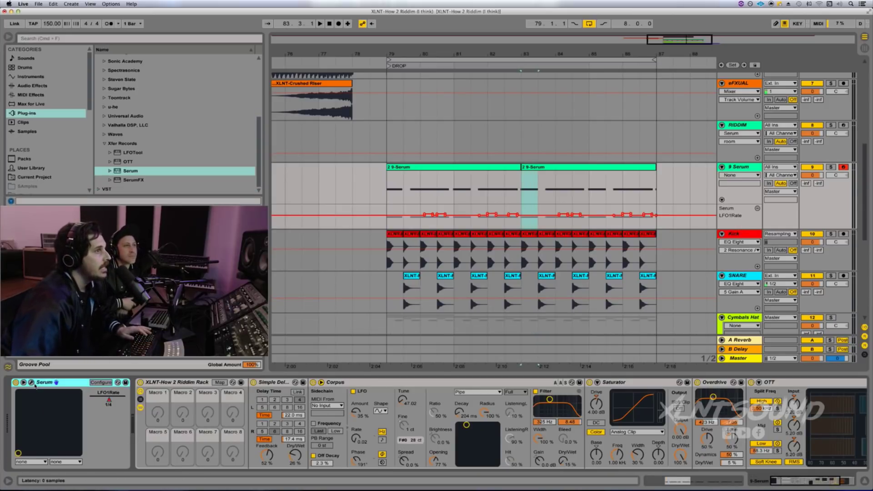
pyautogui.click(32, 382)
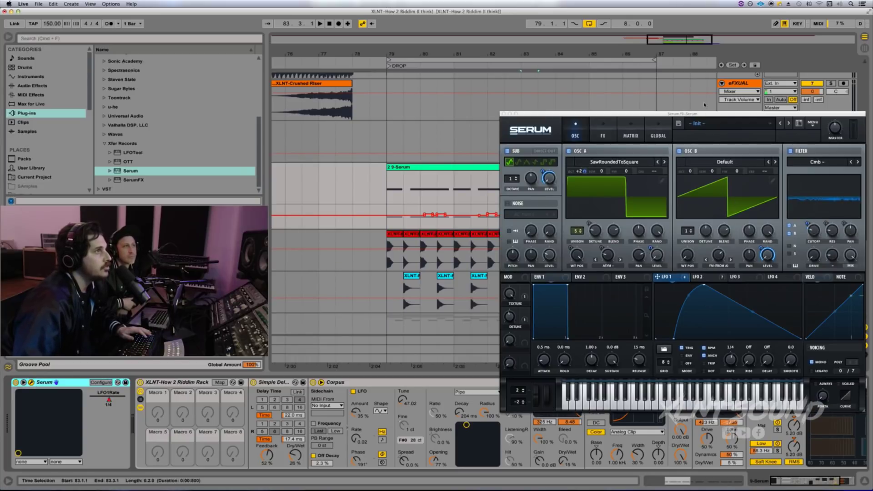
pyautogui.moveTo(705, 114); pyautogui.dragTo(554, 259)
pyautogui.click(741, 168)
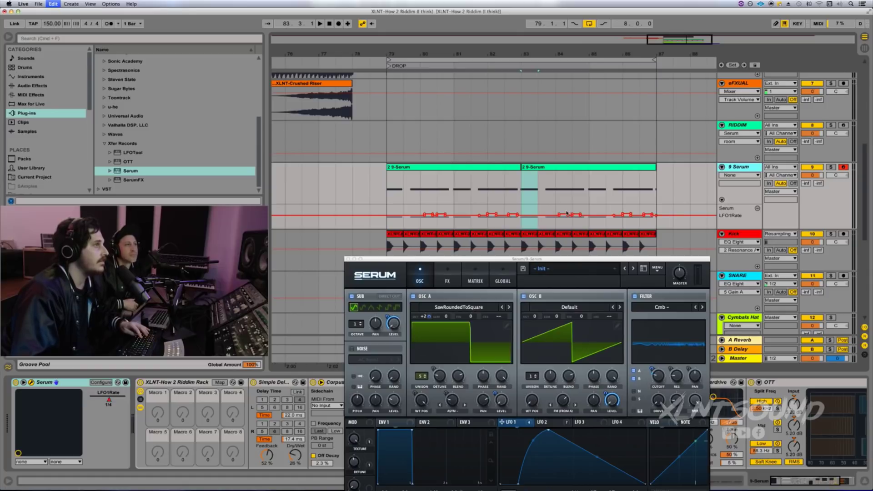
pyautogui.press('super+d')
# Delete the bar 79 clip from the duplicated track and the bar 83 clip from 9 Serum, and close the Serum window
pyautogui.click(502, 235)
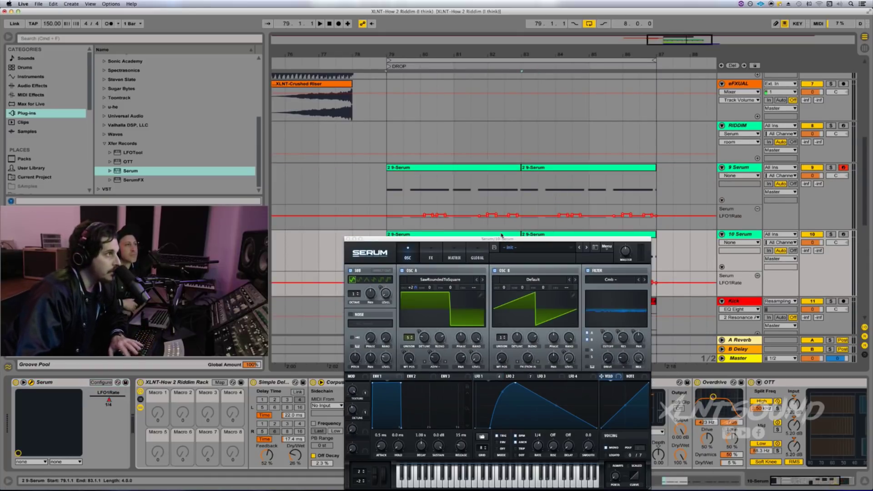
pyautogui.click(550, 168)
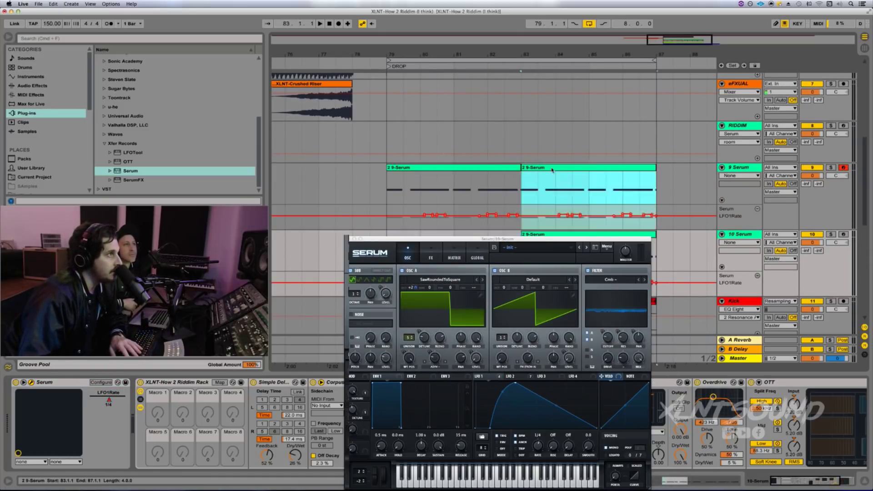
pyautogui.press('Delete')
pyautogui.moveTo(547, 192); pyautogui.dragTo(494, 266)
pyautogui.click(579, 236)
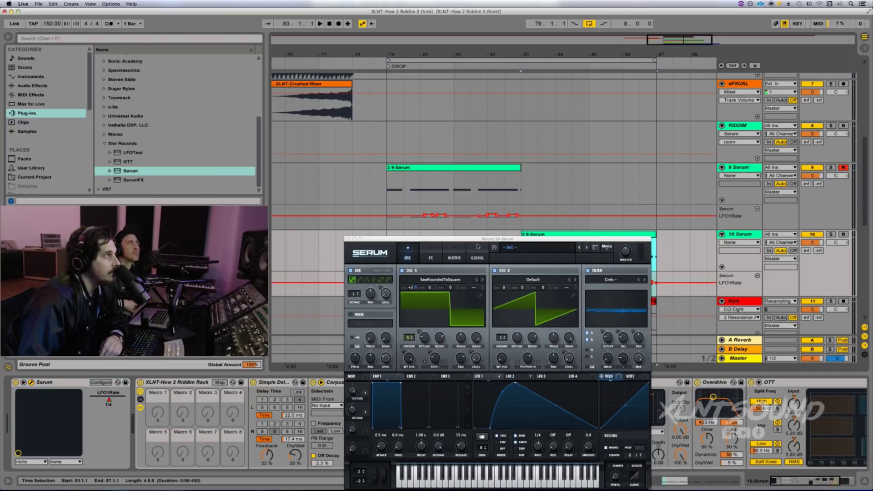
pyautogui.click(348, 238)
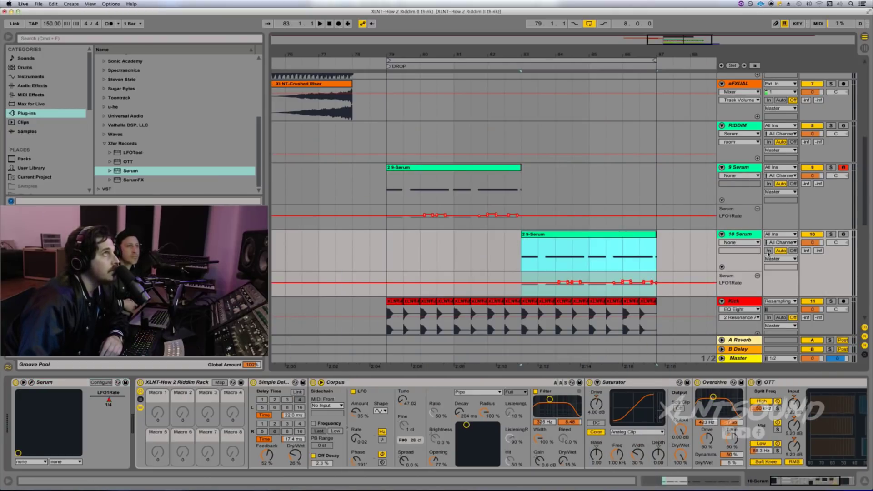
# Open the 10 Serum track's Serum window, bow the falling side of its LFO 1 curve outward, and play the drop
pyautogui.click(750, 235)
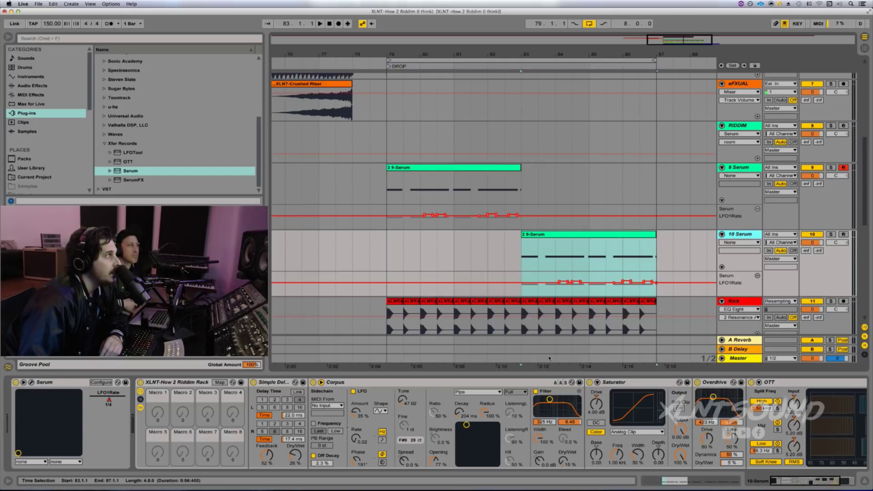
pyautogui.click(32, 382)
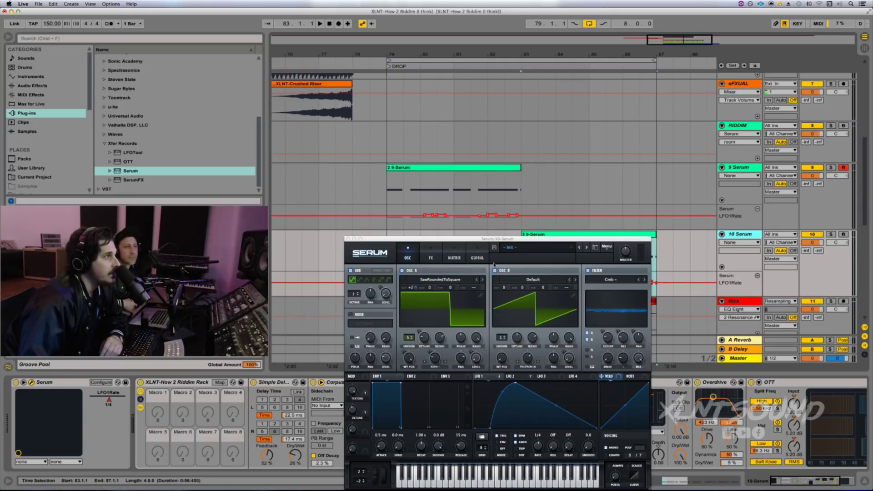
pyautogui.moveTo(494, 242); pyautogui.dragTo(485, 218)
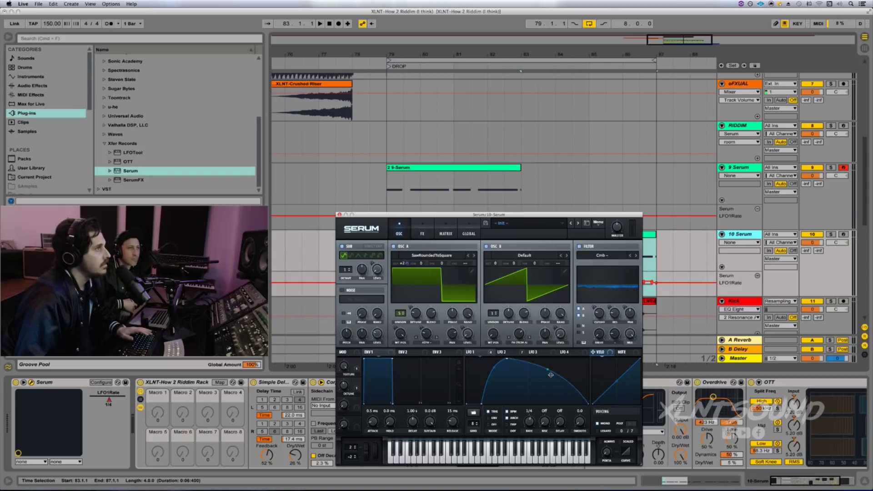
pyautogui.press('space')
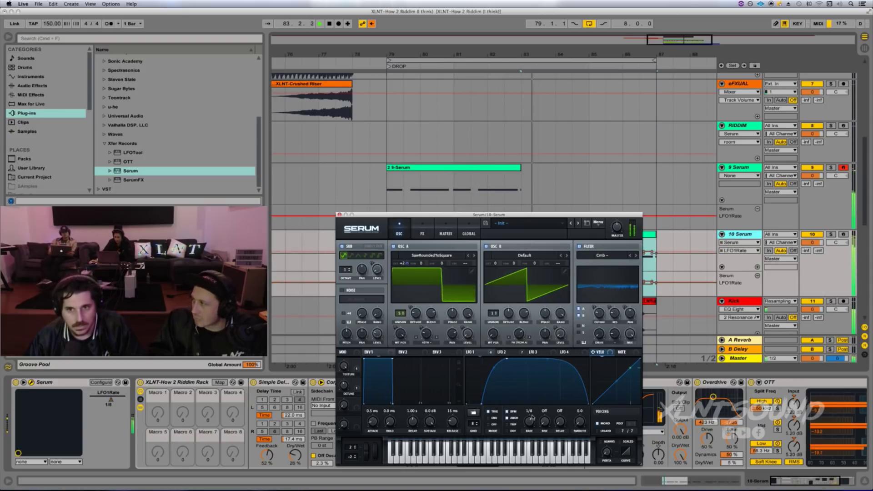
# Move the first peak of LFO 2 to the start of its curve, adjust the LFO 2 rate, and close the Serum window
pyautogui.click(509, 352)
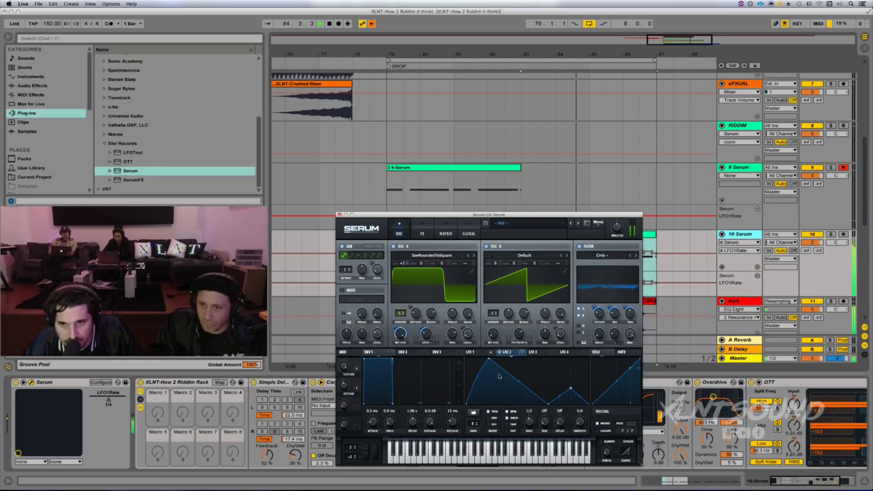
pyautogui.moveTo(497, 360); pyautogui.dragTo(469, 359)
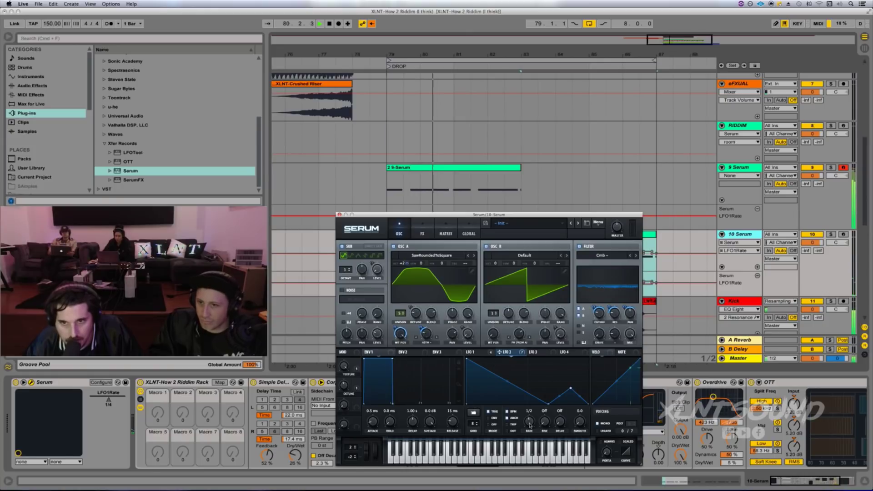
pyautogui.moveTo(529, 425); pyautogui.dragTo(529, 421)
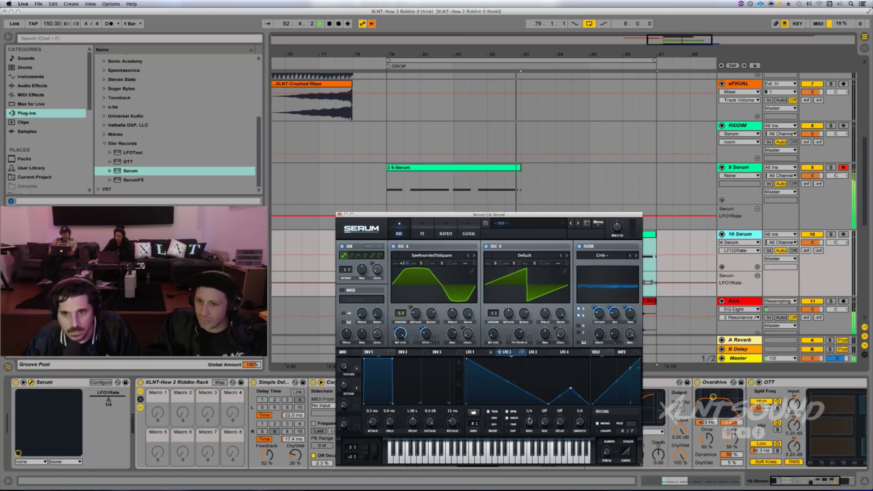
pyautogui.moveTo(530, 421); pyautogui.dragTo(528, 424)
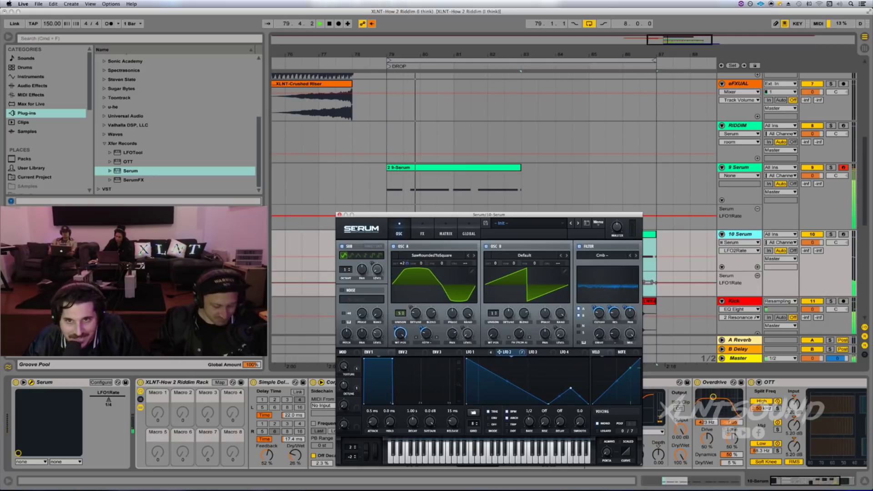
pyautogui.click(339, 214)
# Play the arrangement from 71.1.1 to the end of the drop with the overridden automation re-enabled, and stop playback
pyautogui.hscroll(-6, 348, 247)
pyautogui.press('space')
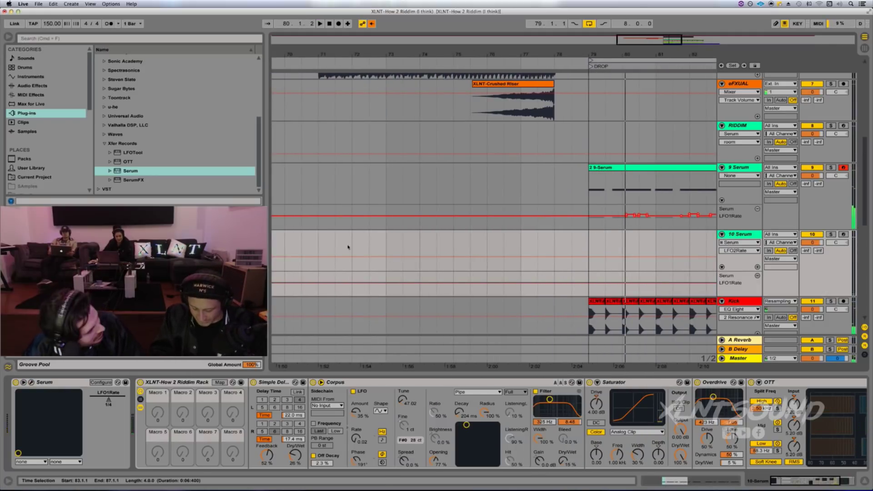
pyautogui.click(313, 244)
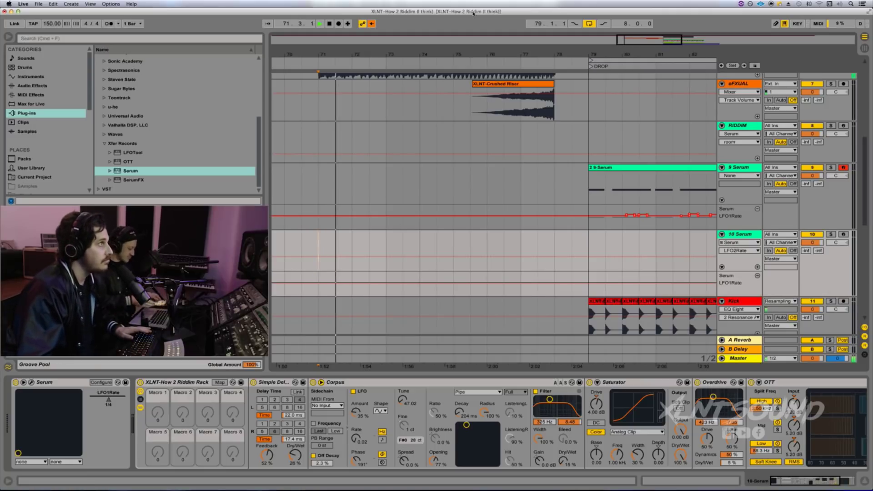
pyautogui.click(371, 24)
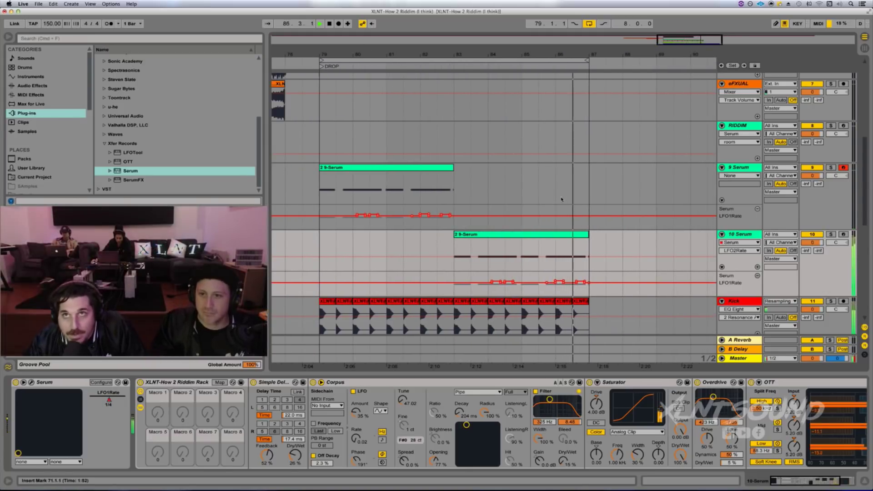
pyautogui.press('space')
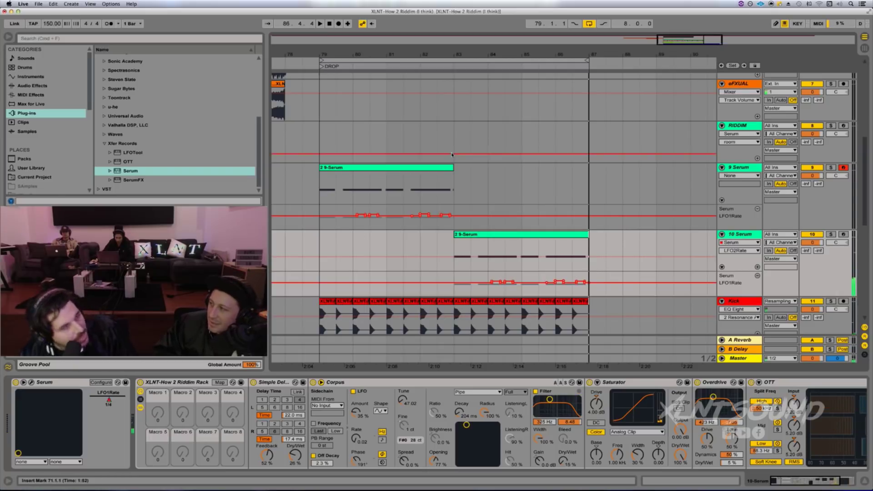